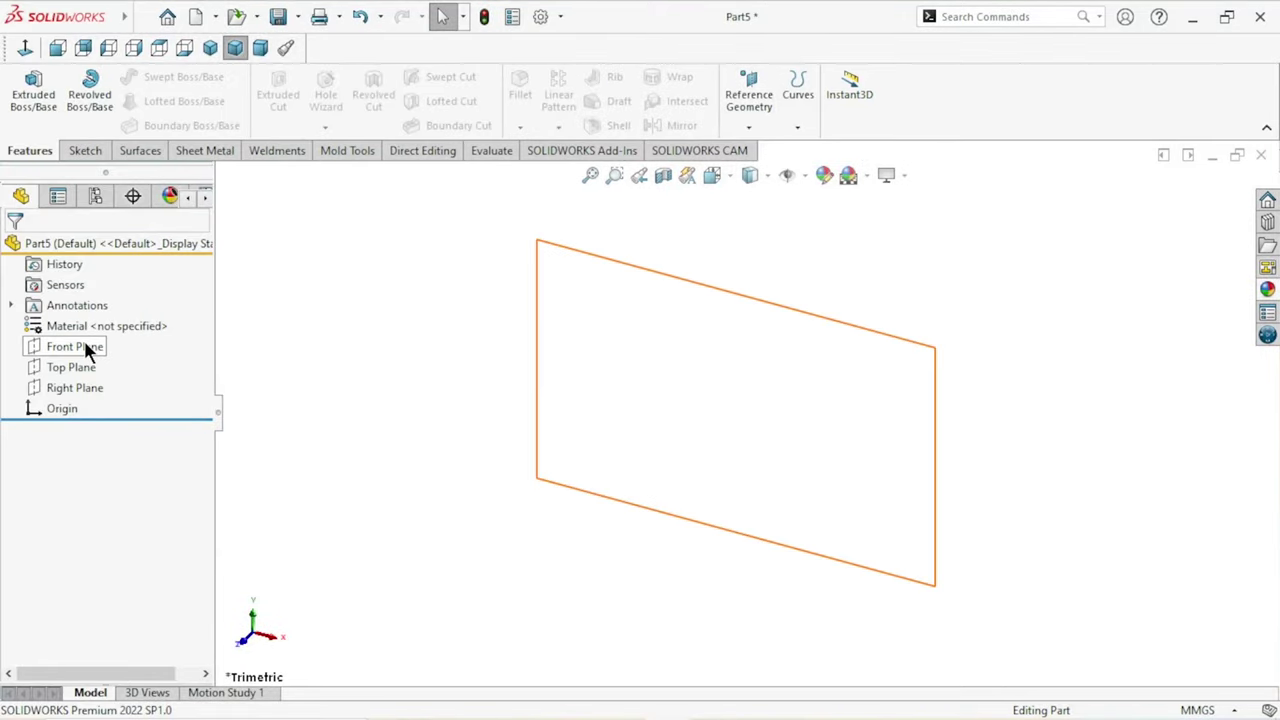
Select Front Plane in the FeatureManager tree as the nut's first sketch plane
{"action": "left_click", "coordinate": [85, 350]}
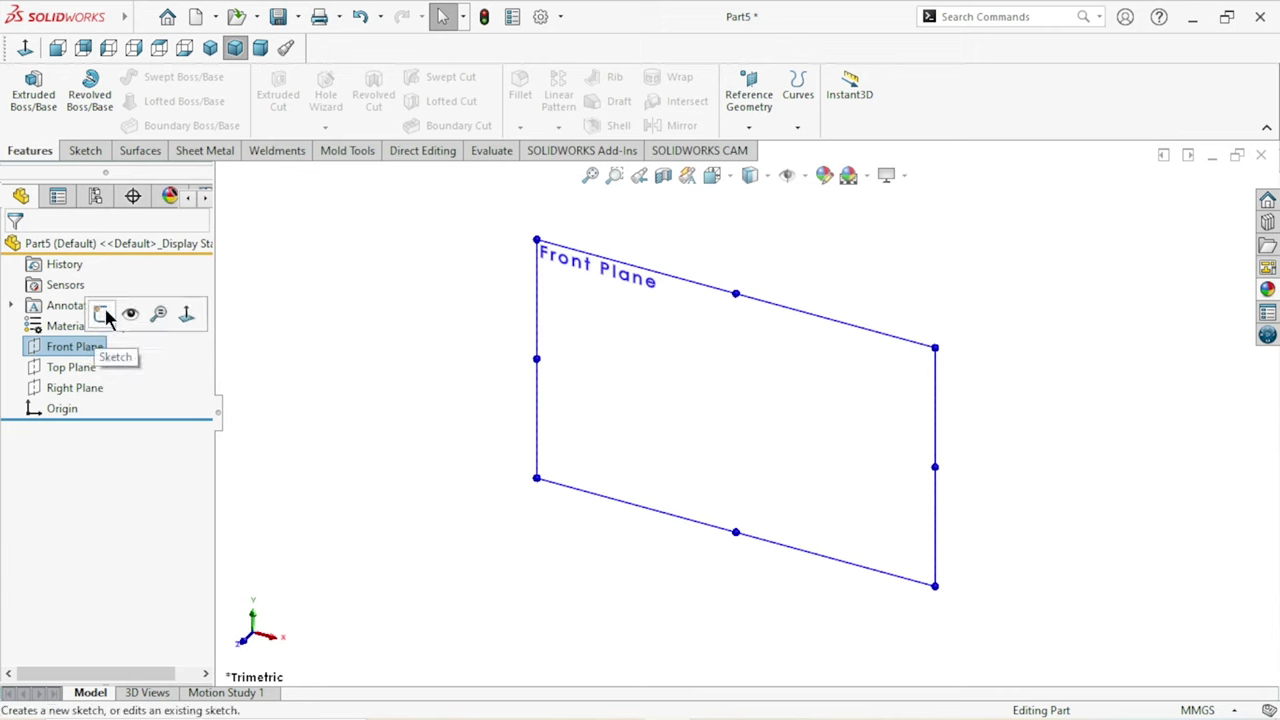
Start a sketch on the Front Plane and draw a hexagon centred on the origin
{"action": "left_click", "coordinate": [104, 314]}
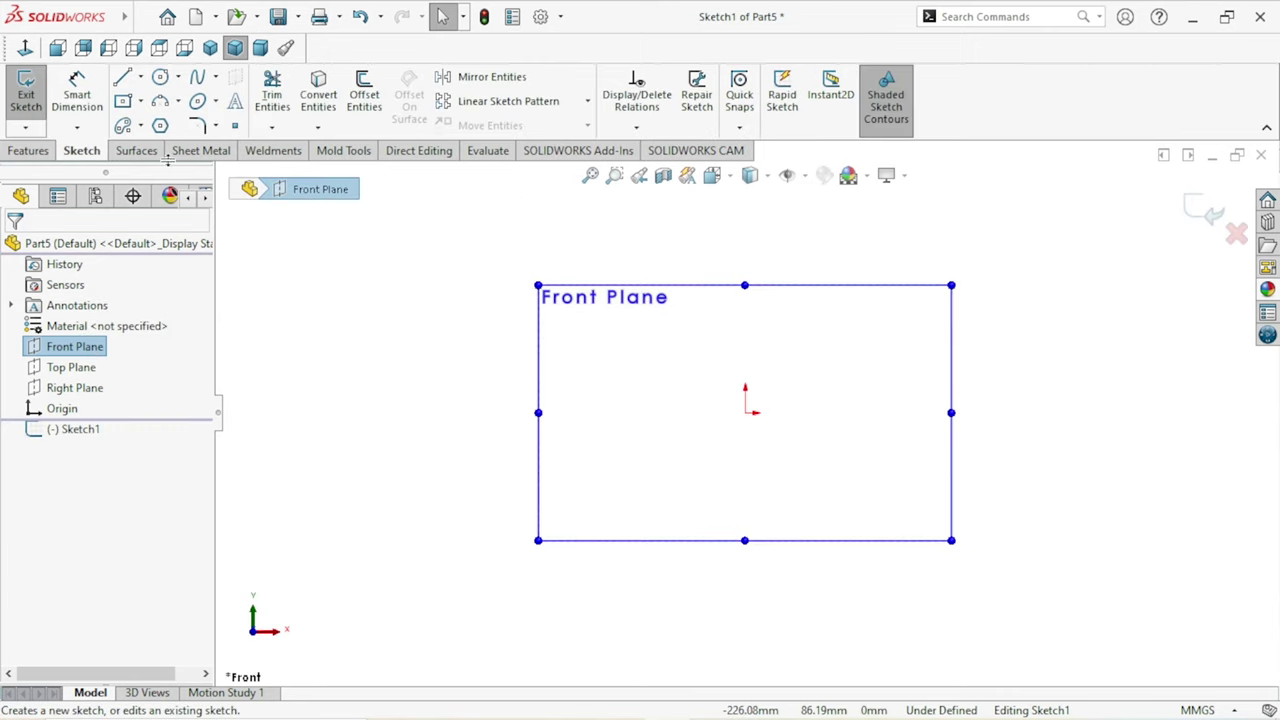
{"action": "right_click_drag", "start_coordinate": [343, 315], "coordinate": [417, 383]}
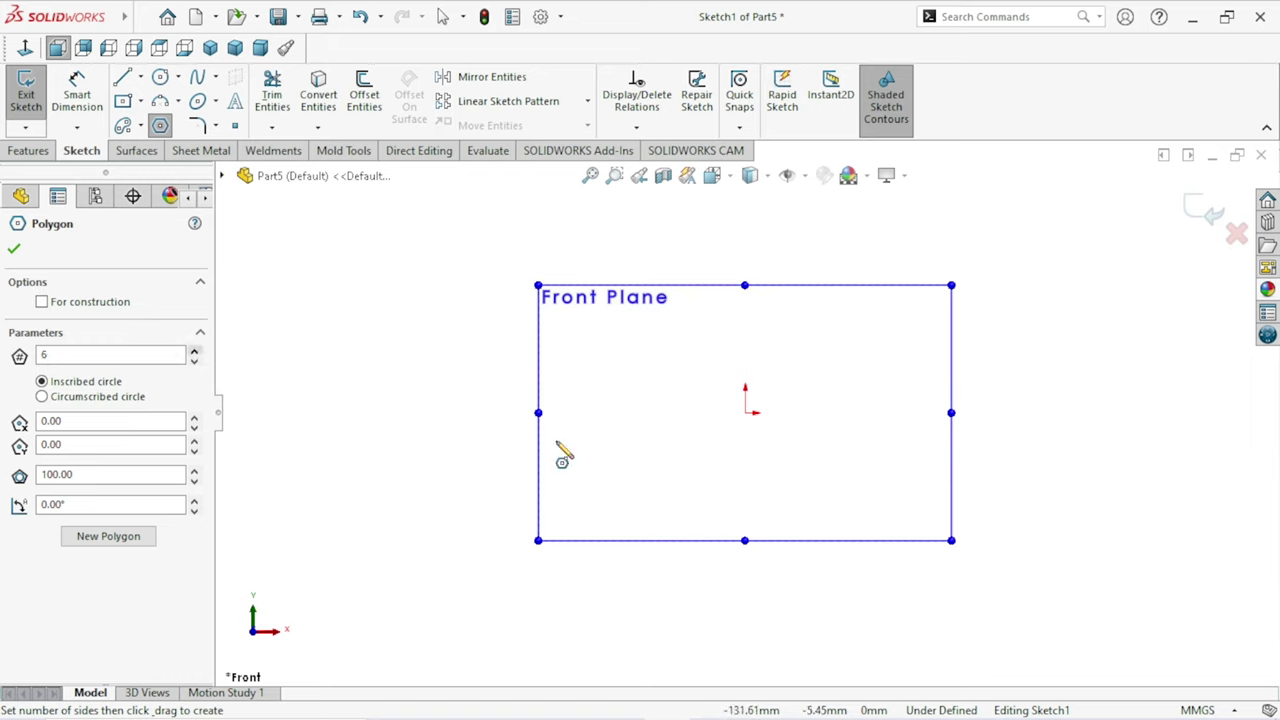
{"action": "left_click_drag", "start_coordinate": [744, 410], "coordinate": [745, 312]}
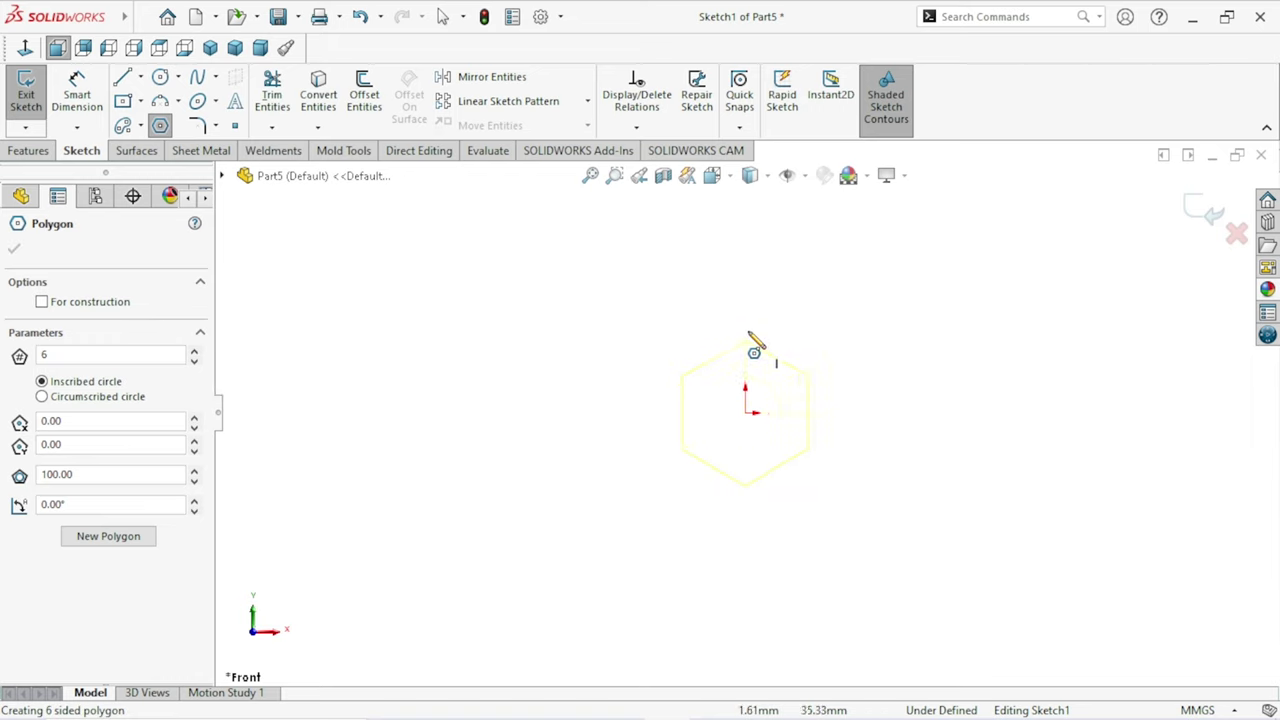
{"action": "left_click", "coordinate": [744, 281]}
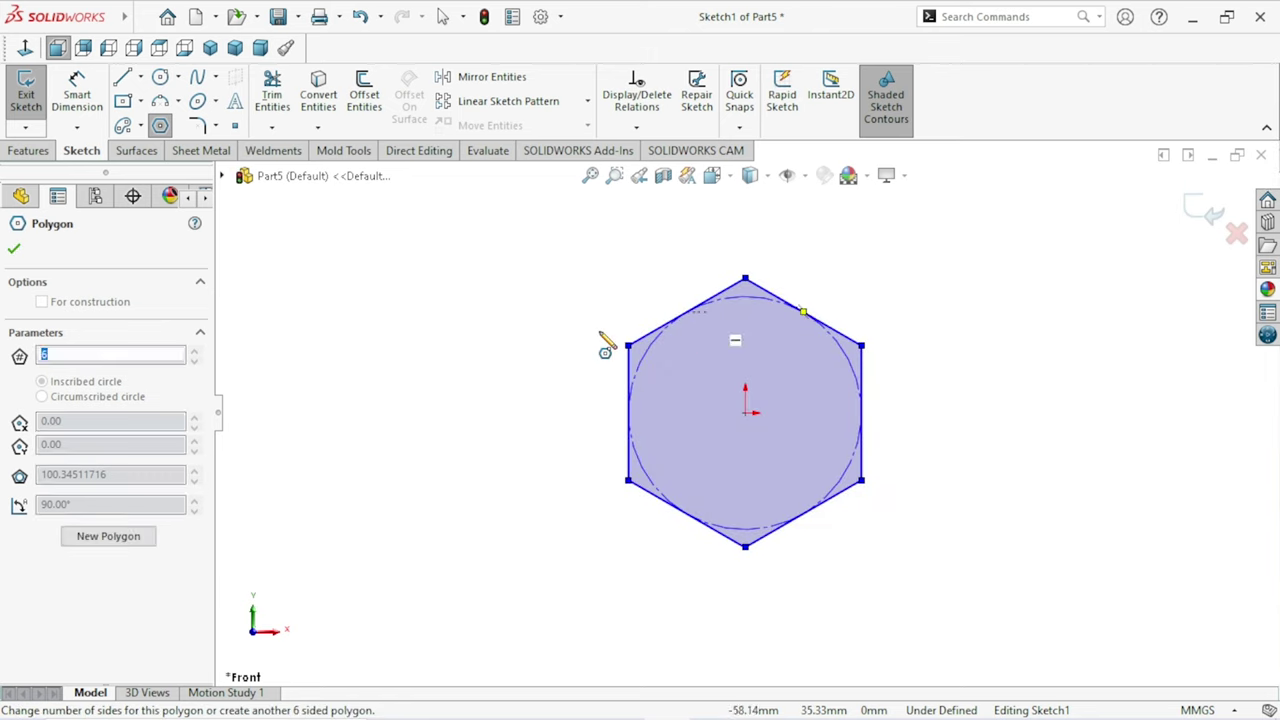
{"action": "right_click", "coordinate": [609, 340]}
{"action": "left_click", "coordinate": [612, 346]}
Dimension the hexagon 25 mm across its opposite flat sides
{"action": "left_click", "coordinate": [80, 100]}
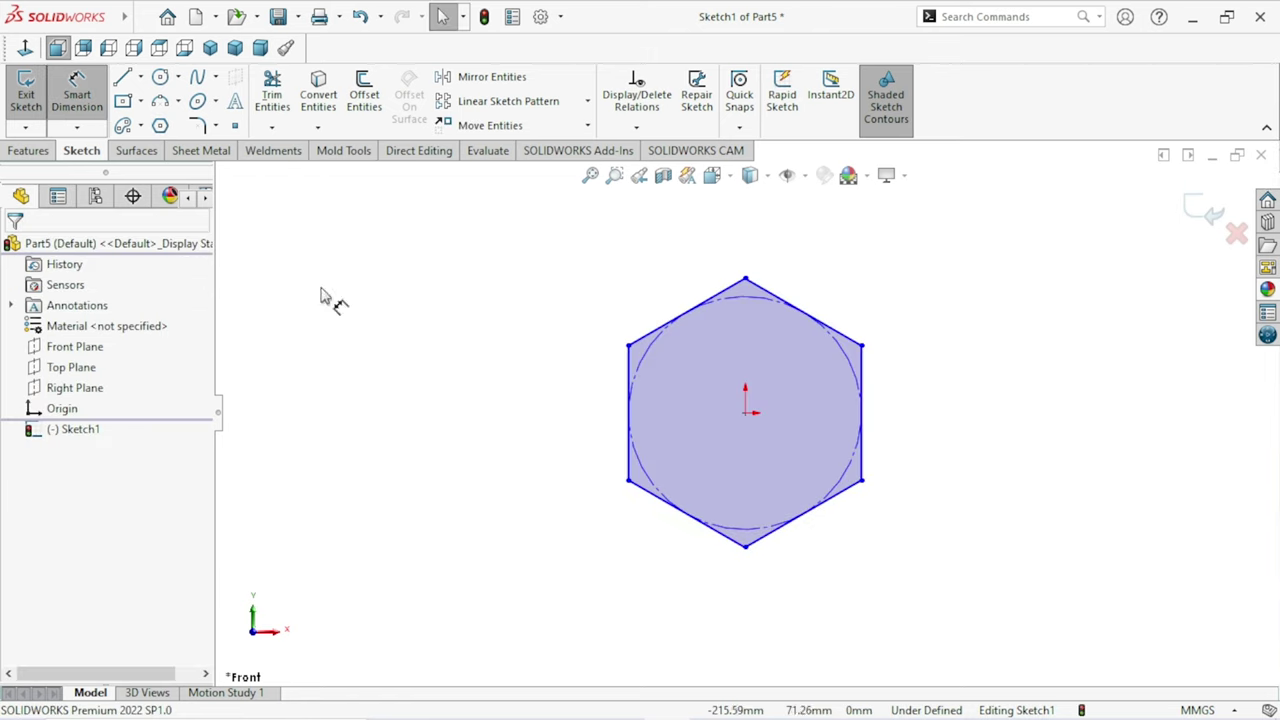
{"action": "left_click", "coordinate": [628, 418]}
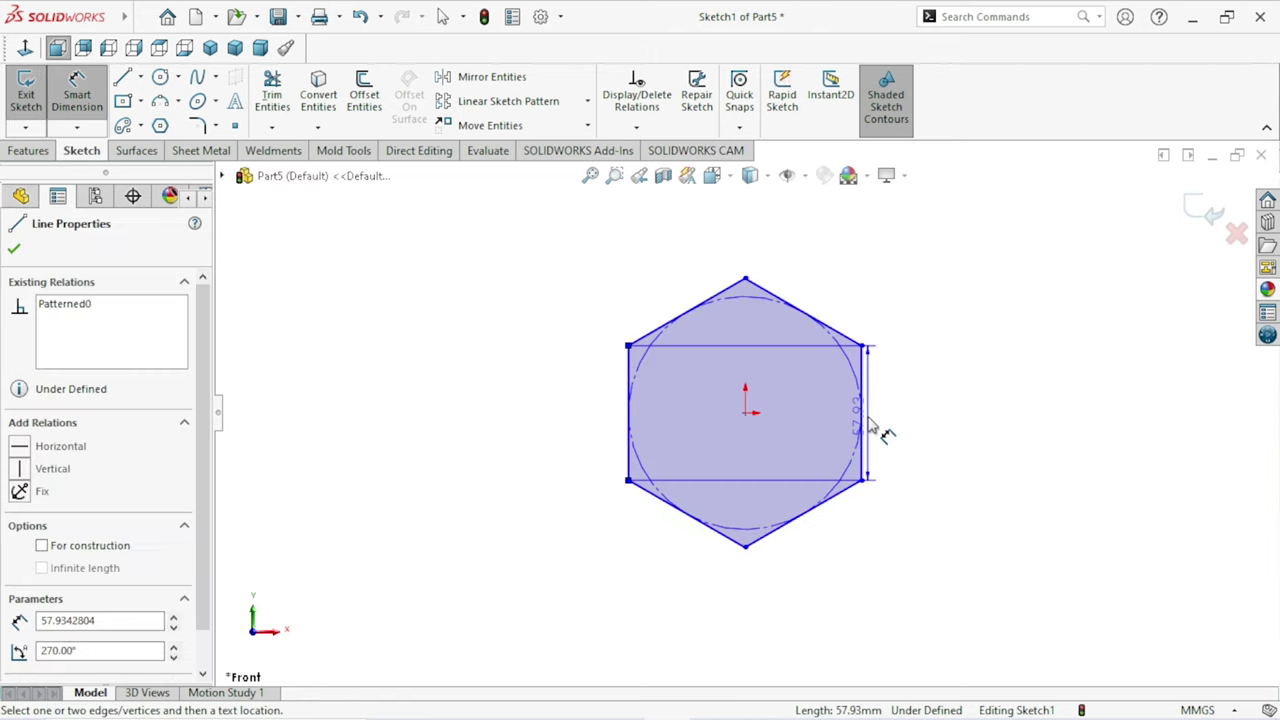
{"action": "left_click", "coordinate": [864, 426]}
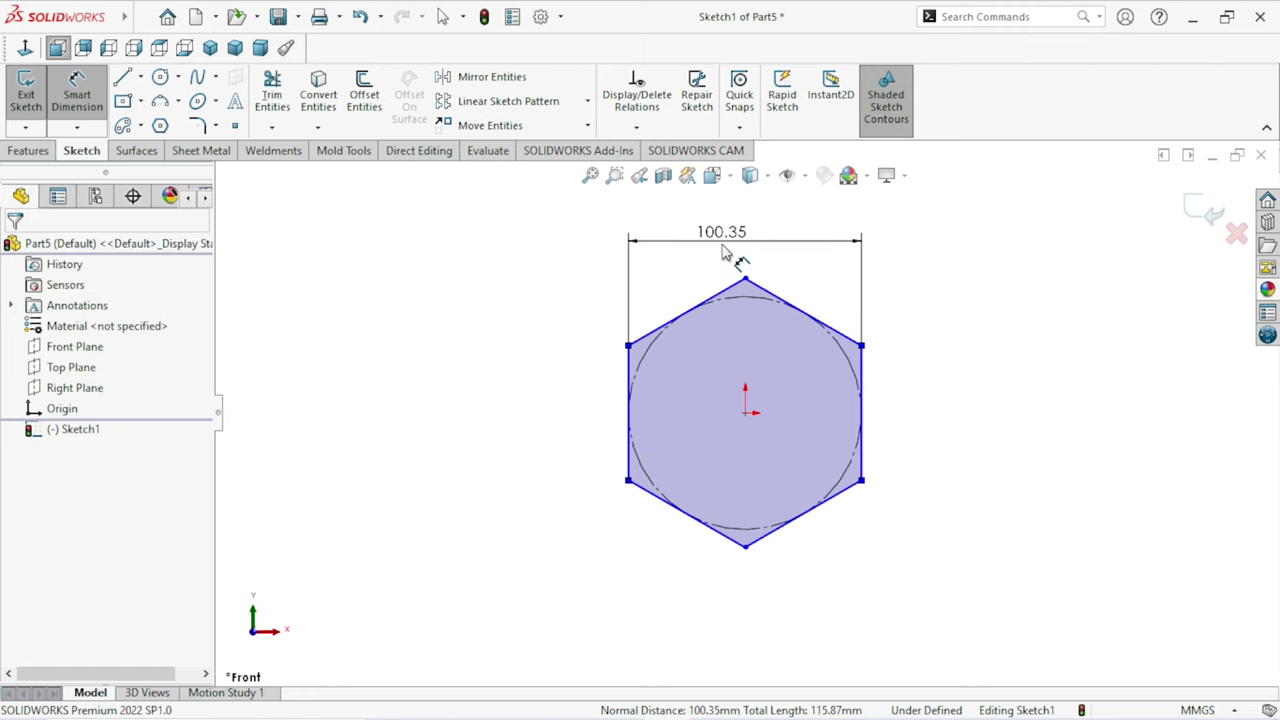
{"action": "left_click", "coordinate": [724, 253]}
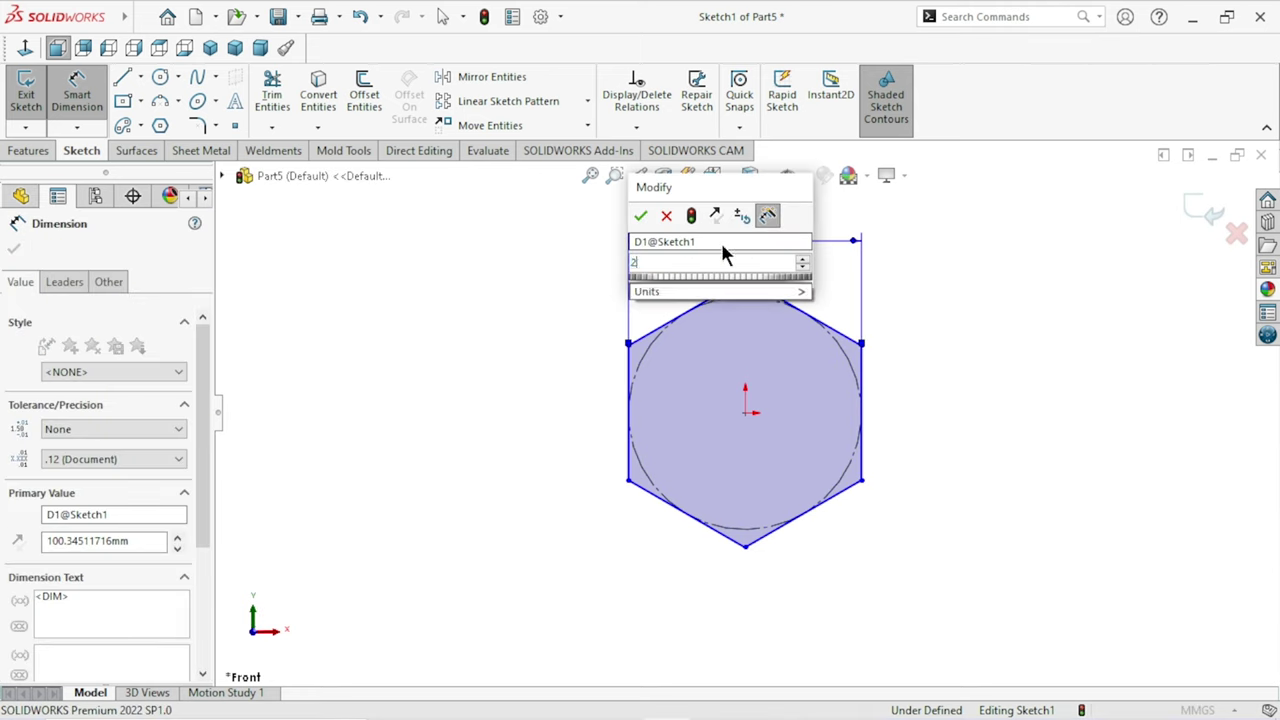
{"action": "type", "text": "24"}
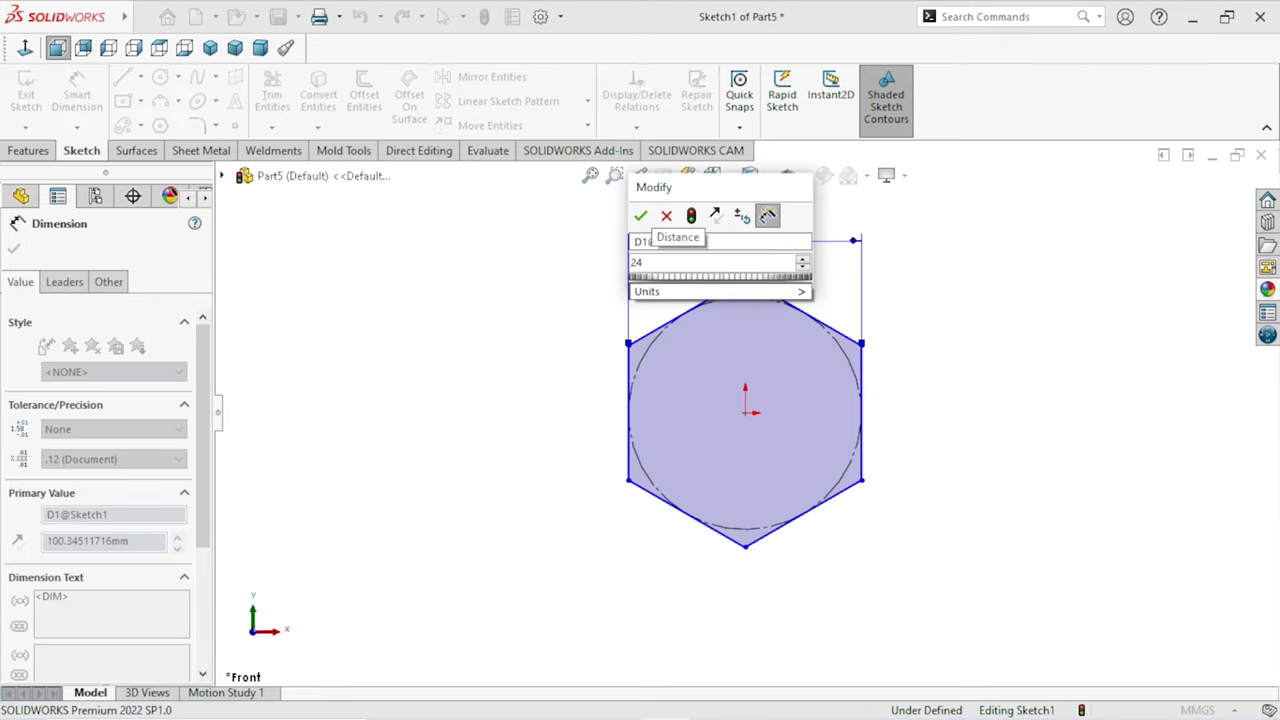
{"action": "key", "text": "BackSpace"}
{"action": "type", "text": "5"}
{"action": "left_click", "coordinate": [640, 216]}
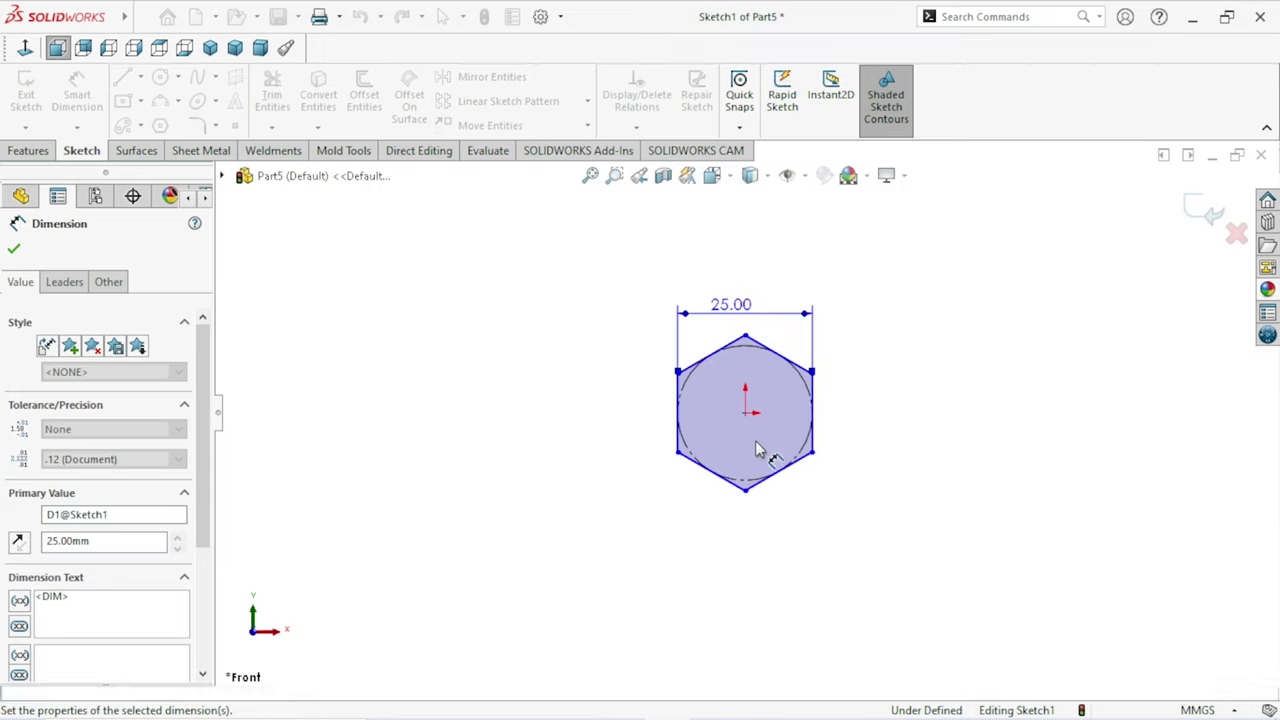
{"action": "scroll", "coordinate": [800, 390], "scroll_direction": "down", "scroll_amount": 2}
{"action": "left_click", "coordinate": [14, 252]}
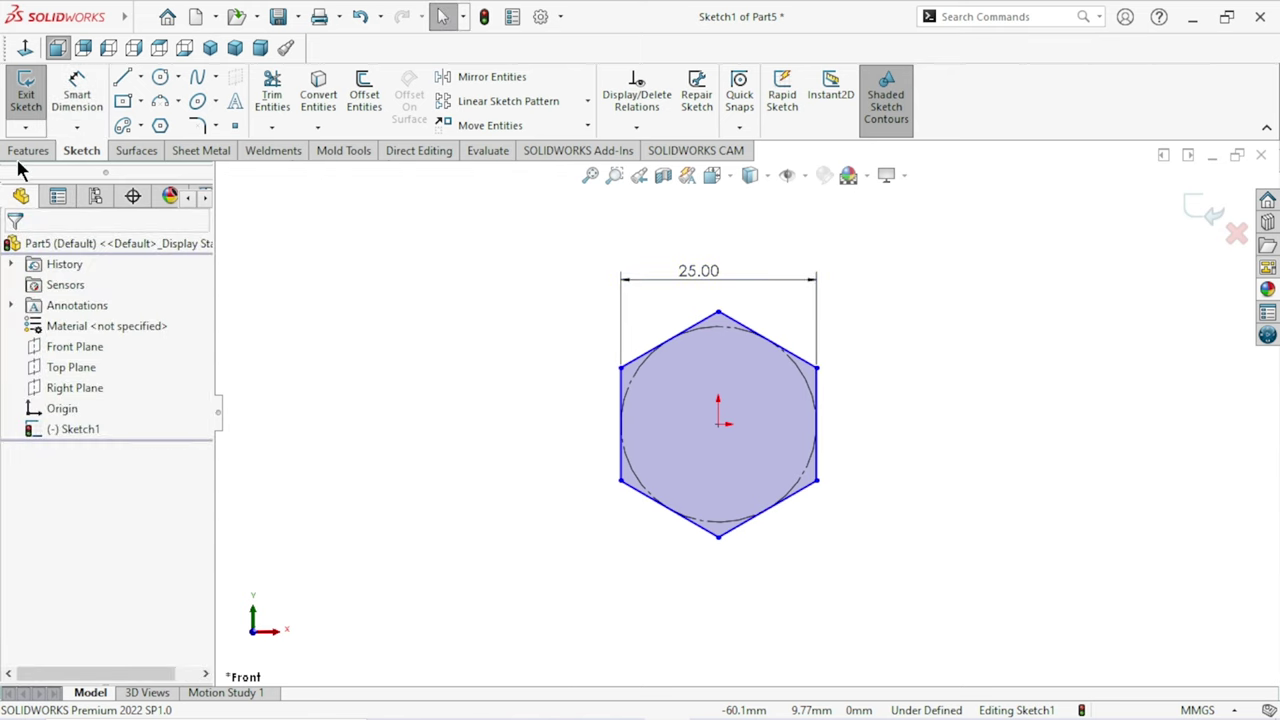
Extrude the hexagon Mid Plane to a depth of 19 mm
{"action": "left_click", "coordinate": [28, 150]}
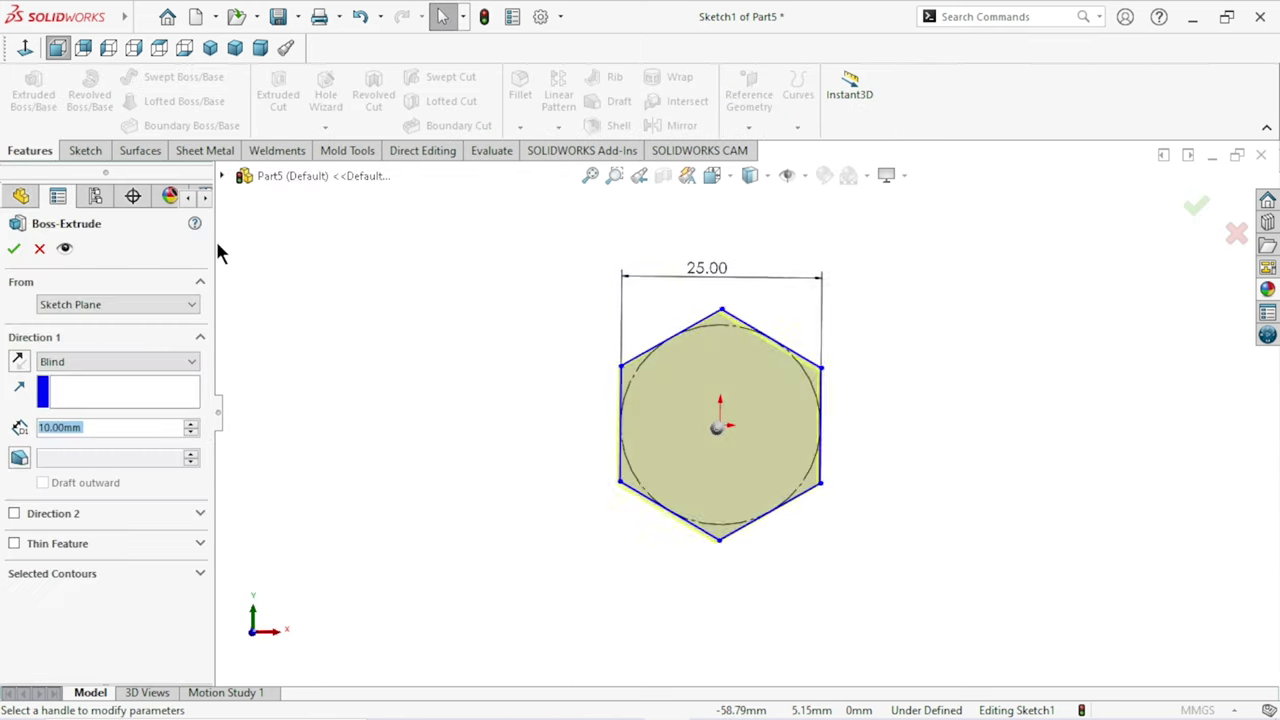
{"action": "left_click", "coordinate": [108, 361]}
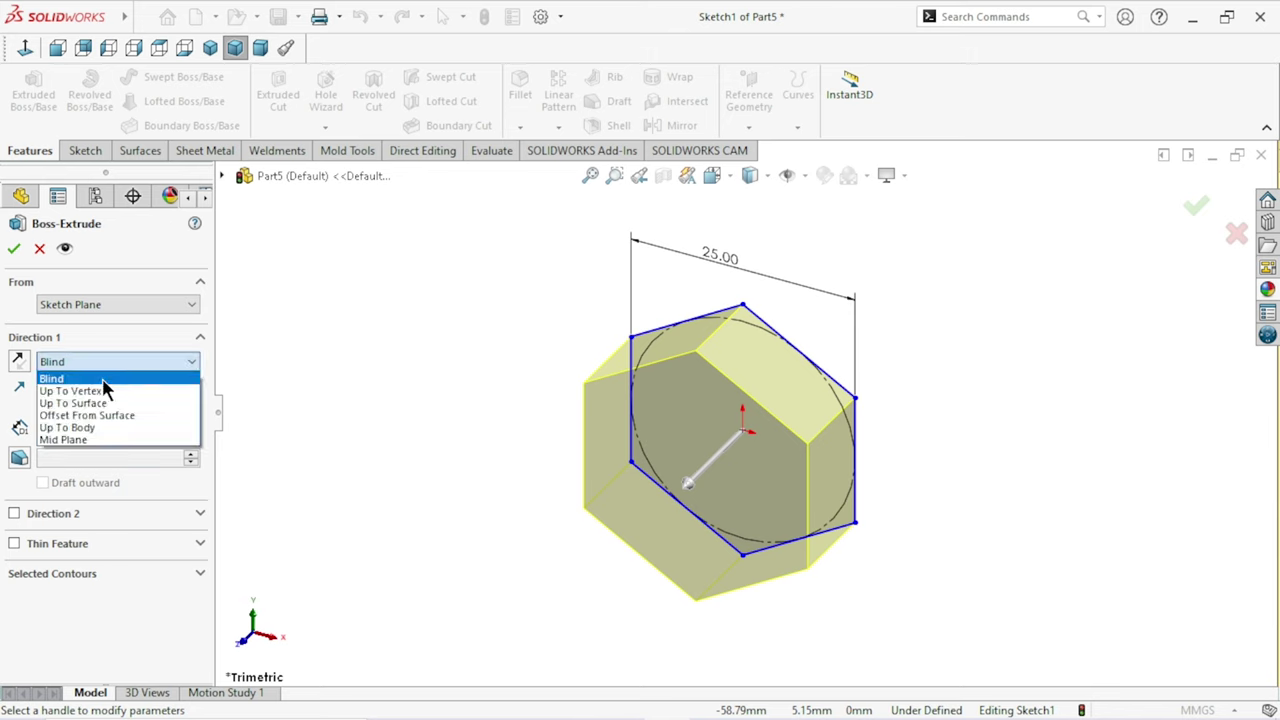
{"action": "left_click", "coordinate": [86, 440]}
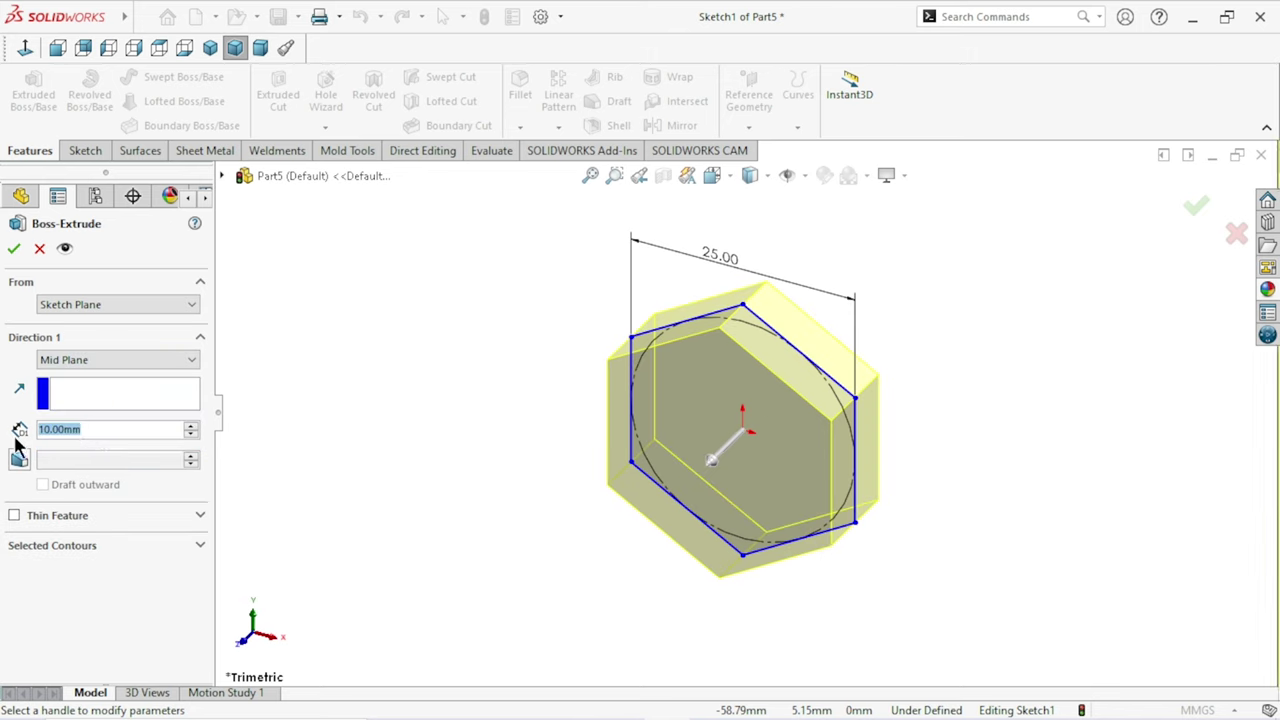
{"action": "type", "text": "19"}
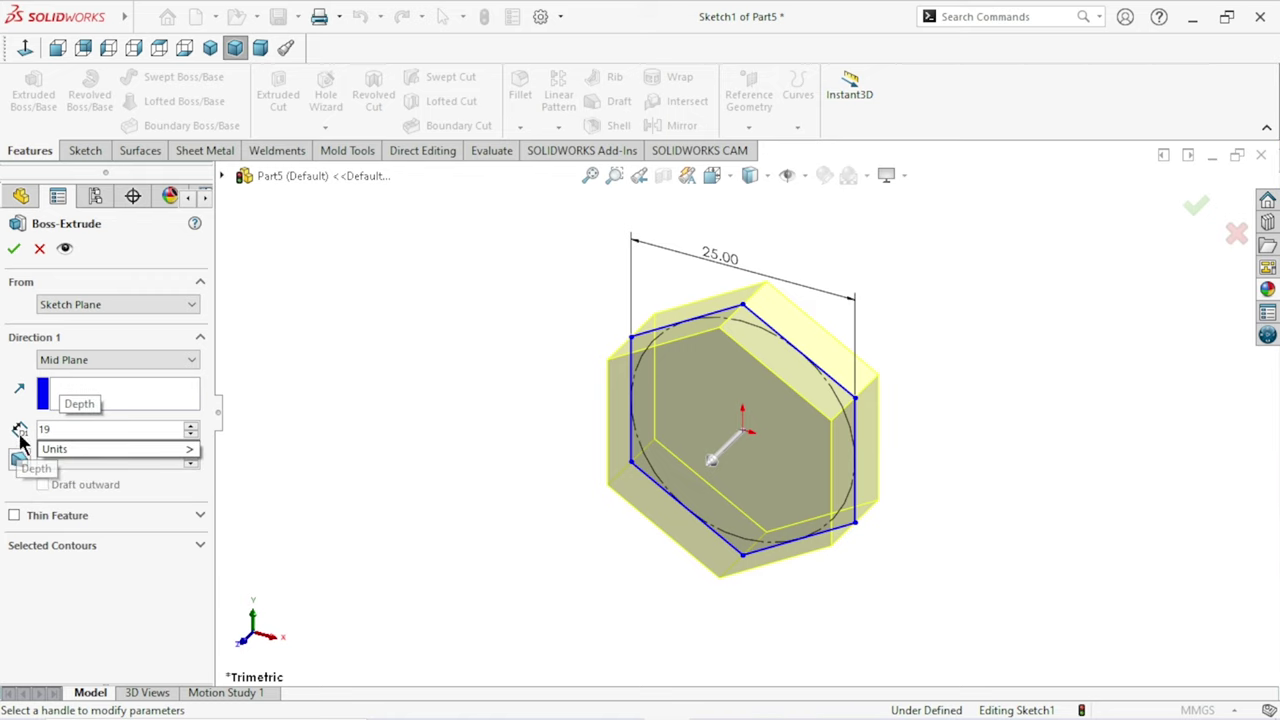
{"action": "key", "text": "Return"}
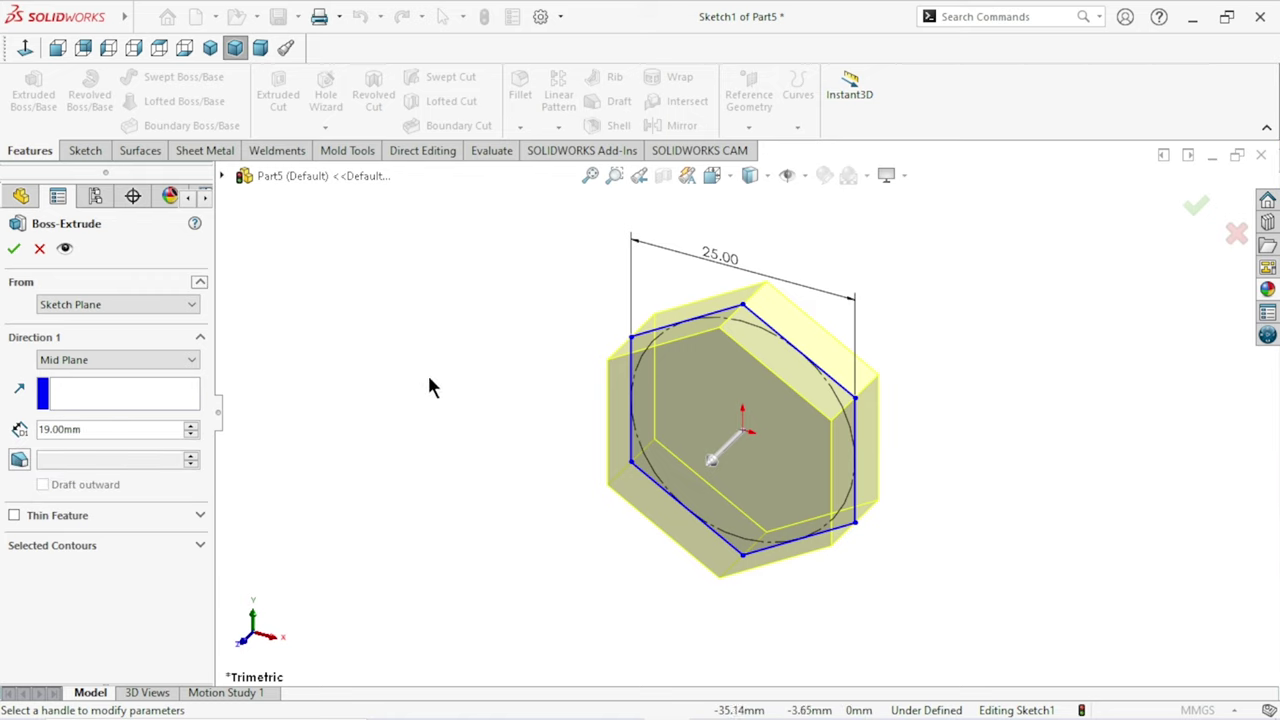
{"action": "left_click", "coordinate": [14, 250]}
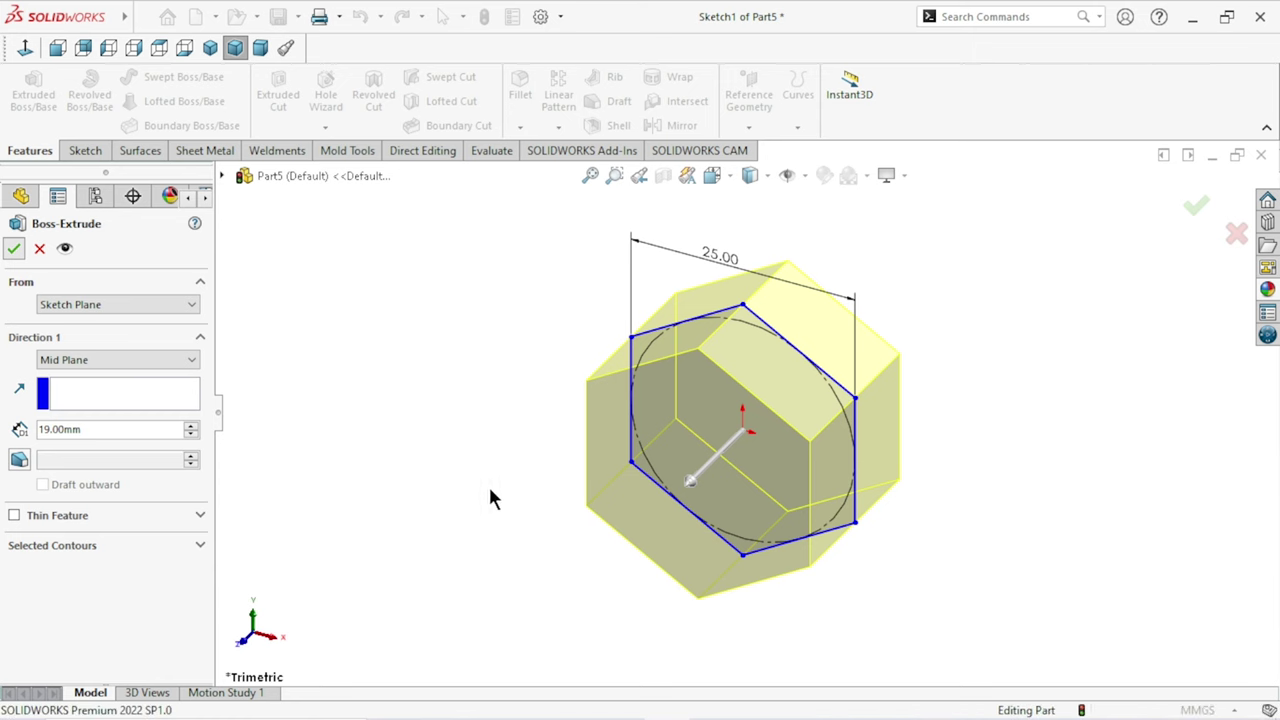
{"action": "scroll", "coordinate": [772, 400], "scroll_direction": "up", "scroll_amount": 3}
{"action": "middle_click_drag", "start_coordinate": [772, 483], "coordinate": [835, 425]}
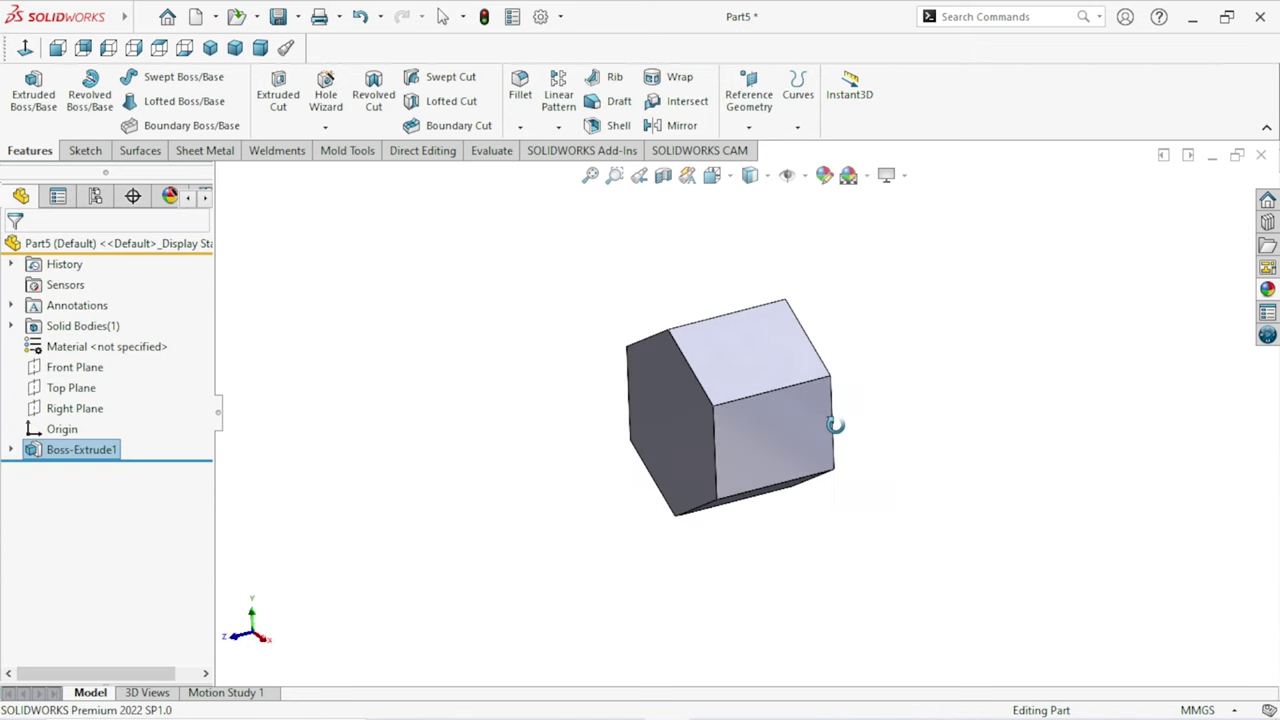
Begin a new sketch on the prism's hexagonal end face, viewed face-on
{"action": "left_click", "coordinate": [211, 45]}
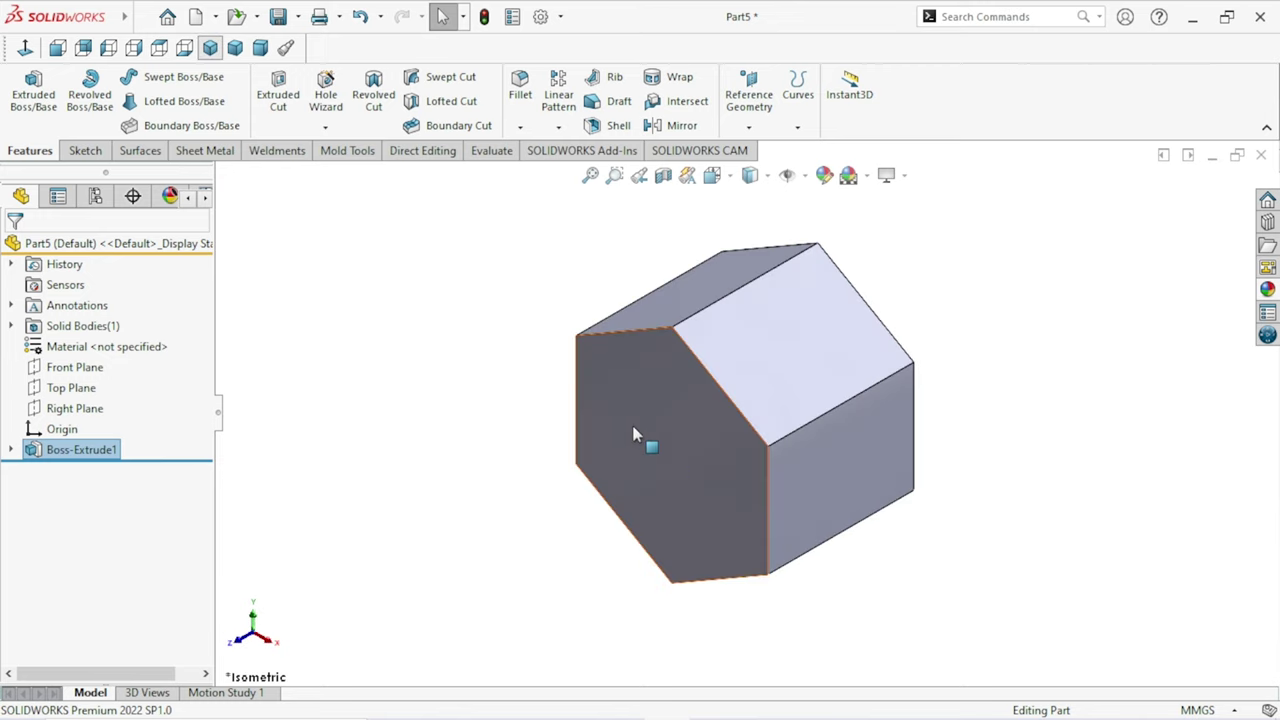
{"action": "scroll", "coordinate": [825, 428], "scroll_direction": "down", "scroll_amount": 2}
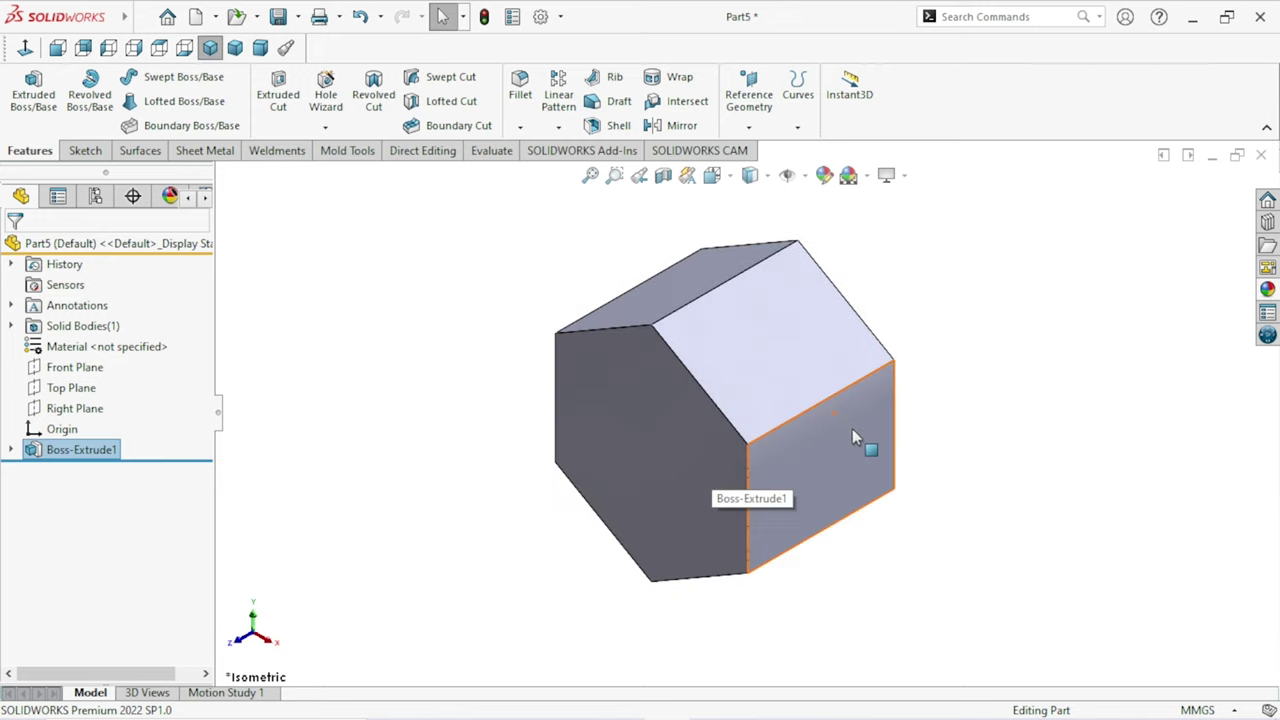
{"action": "key", "text": "ctrl+1"}
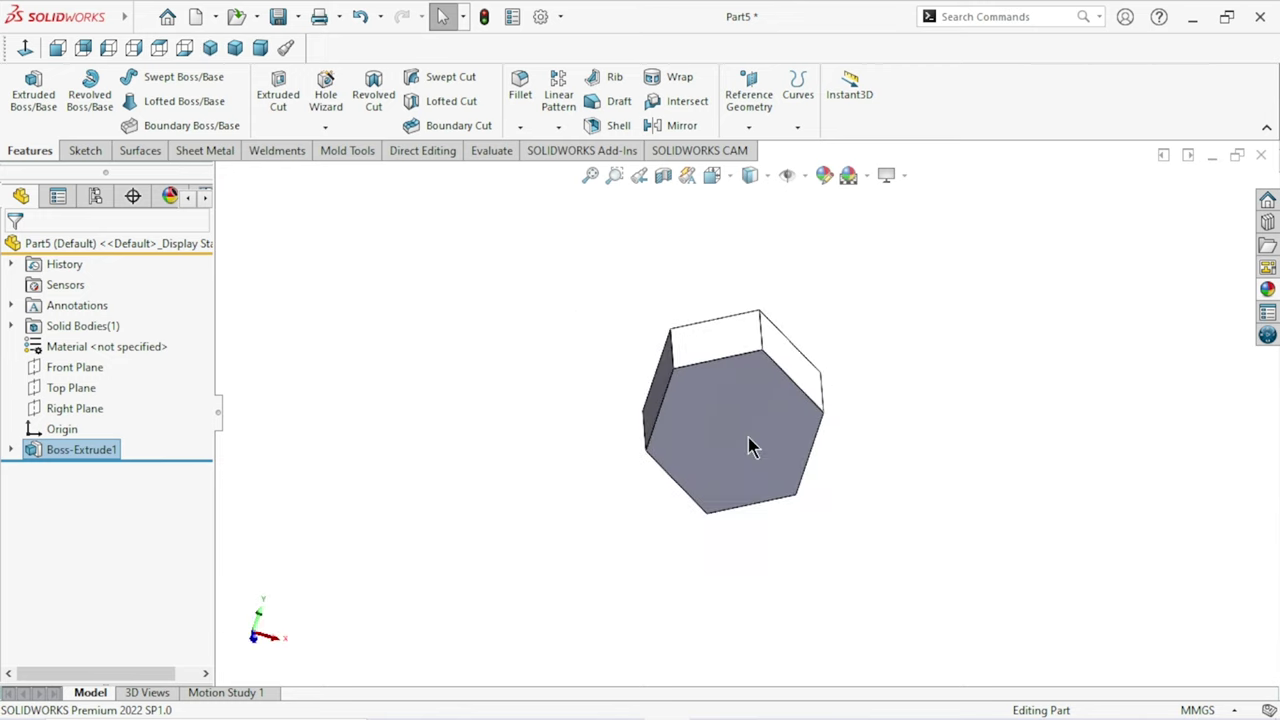
{"action": "left_click", "coordinate": [753, 447]}
{"action": "left_click", "coordinate": [833, 382]}
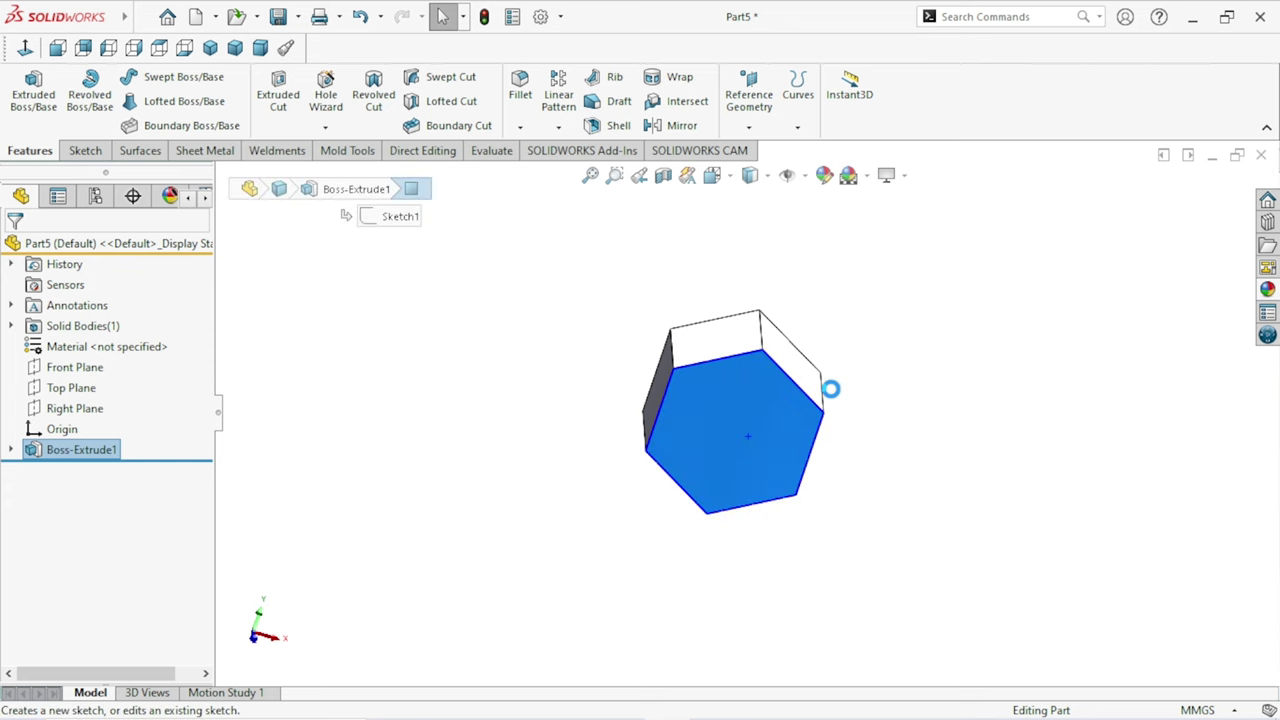
{"action": "left_click", "coordinate": [28, 52]}
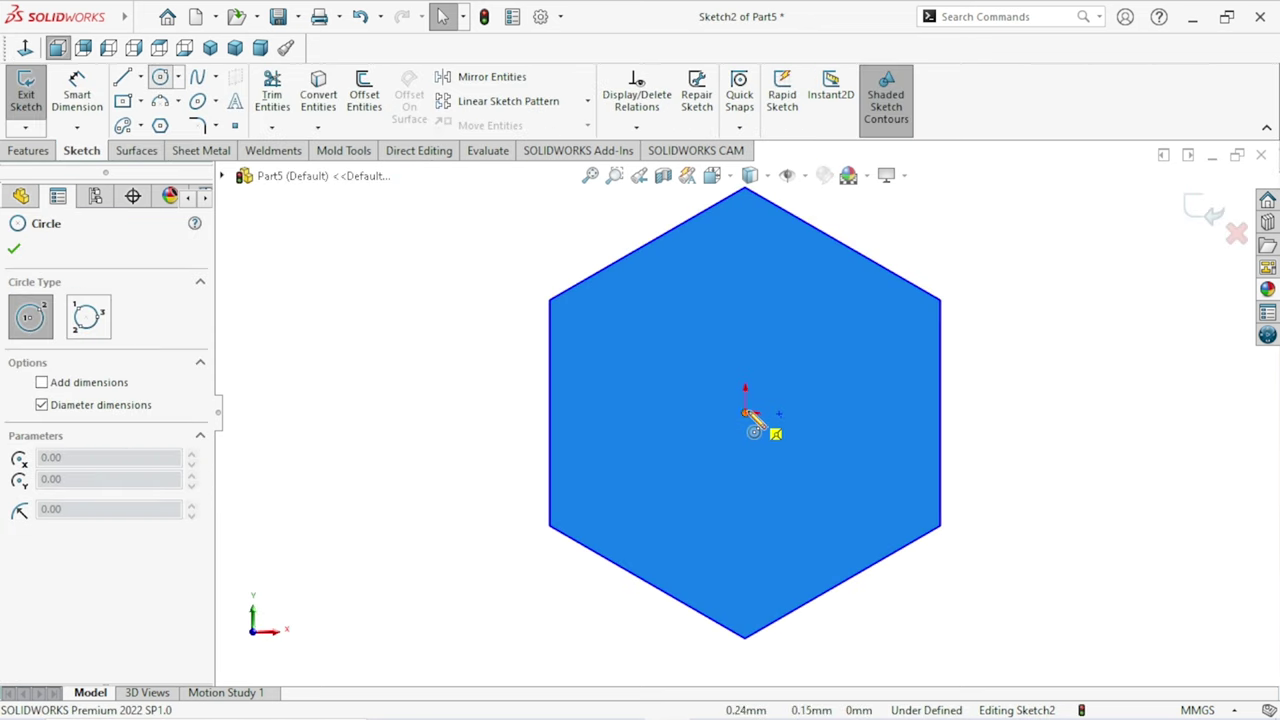
Draw a circle at the origin and dimension its diameter to 20.5 mm
{"action": "left_click", "coordinate": [753, 412]}
{"action": "left_click", "coordinate": [874, 354]}
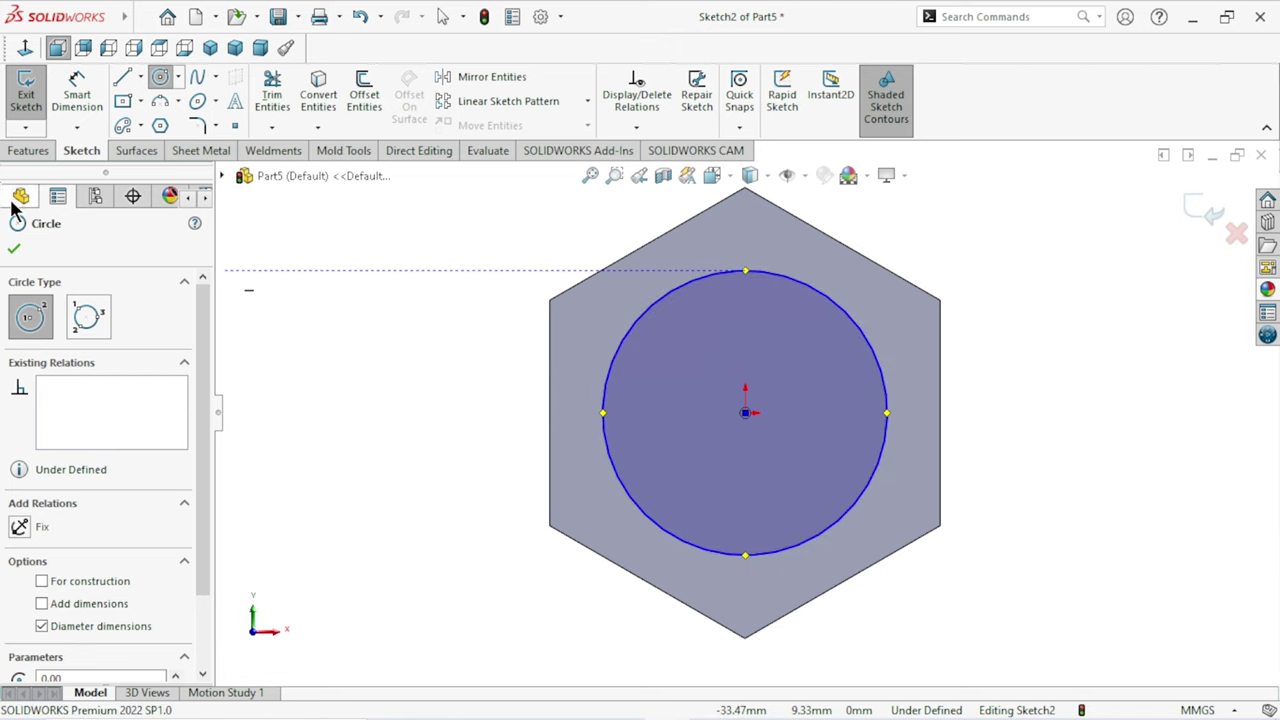
{"action": "left_click", "coordinate": [72, 116]}
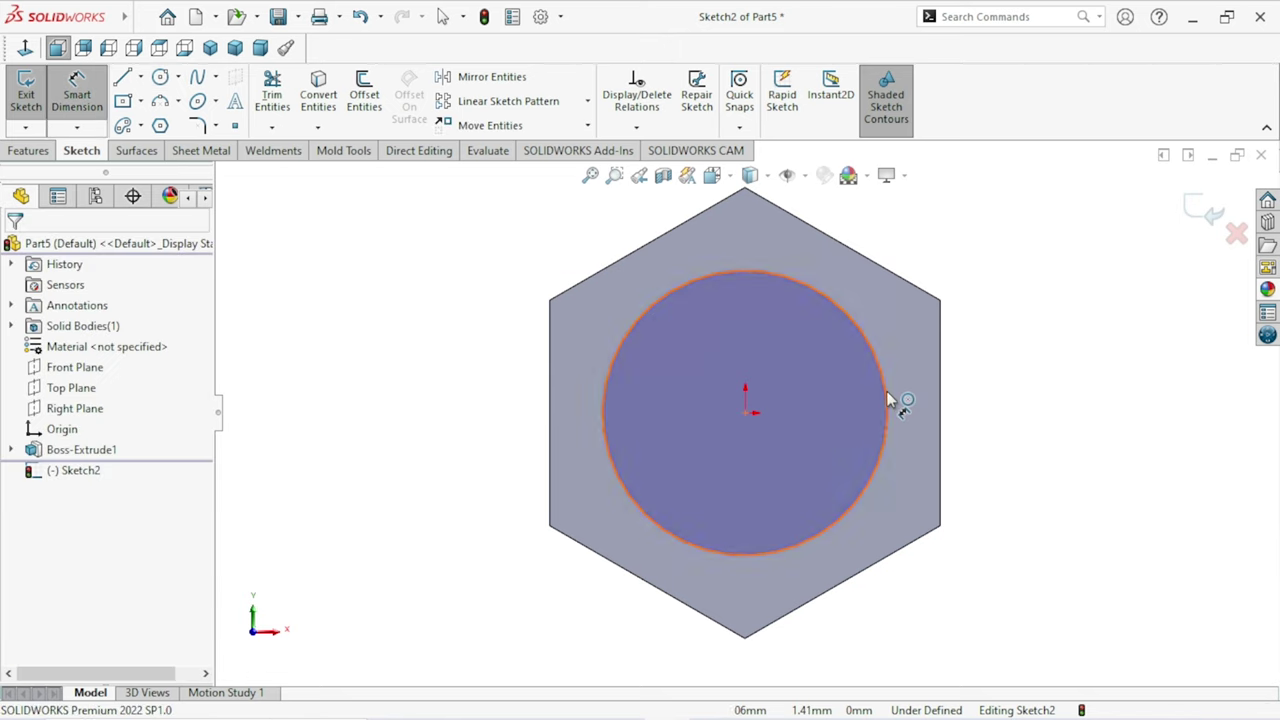
{"action": "left_click", "coordinate": [1022, 432]}
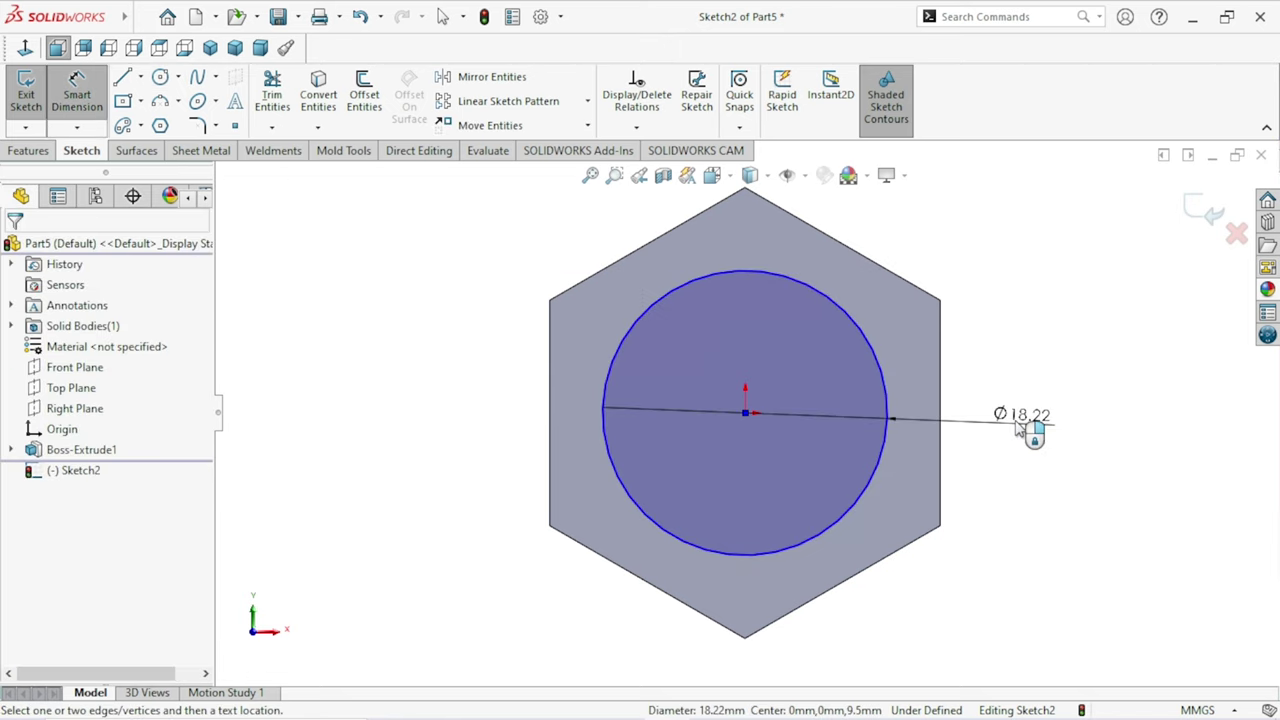
{"action": "left_click", "coordinate": [1018, 426]}
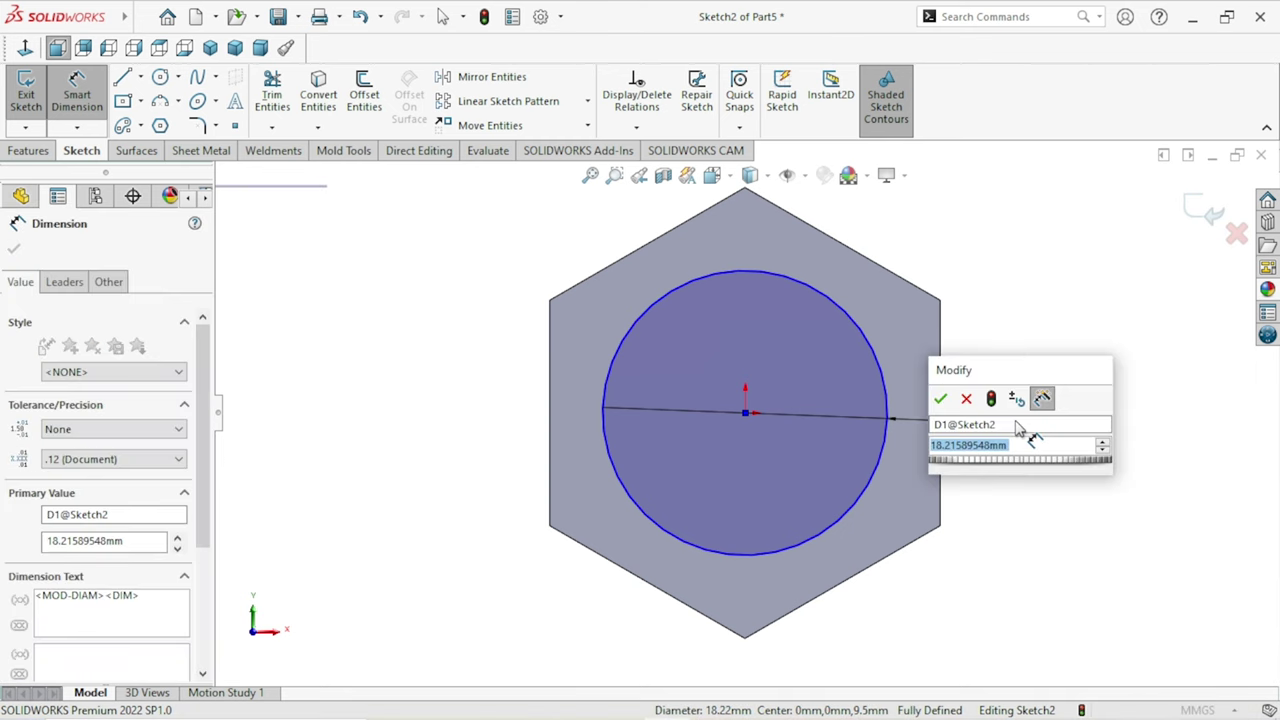
{"action": "type", "text": "20.5"}
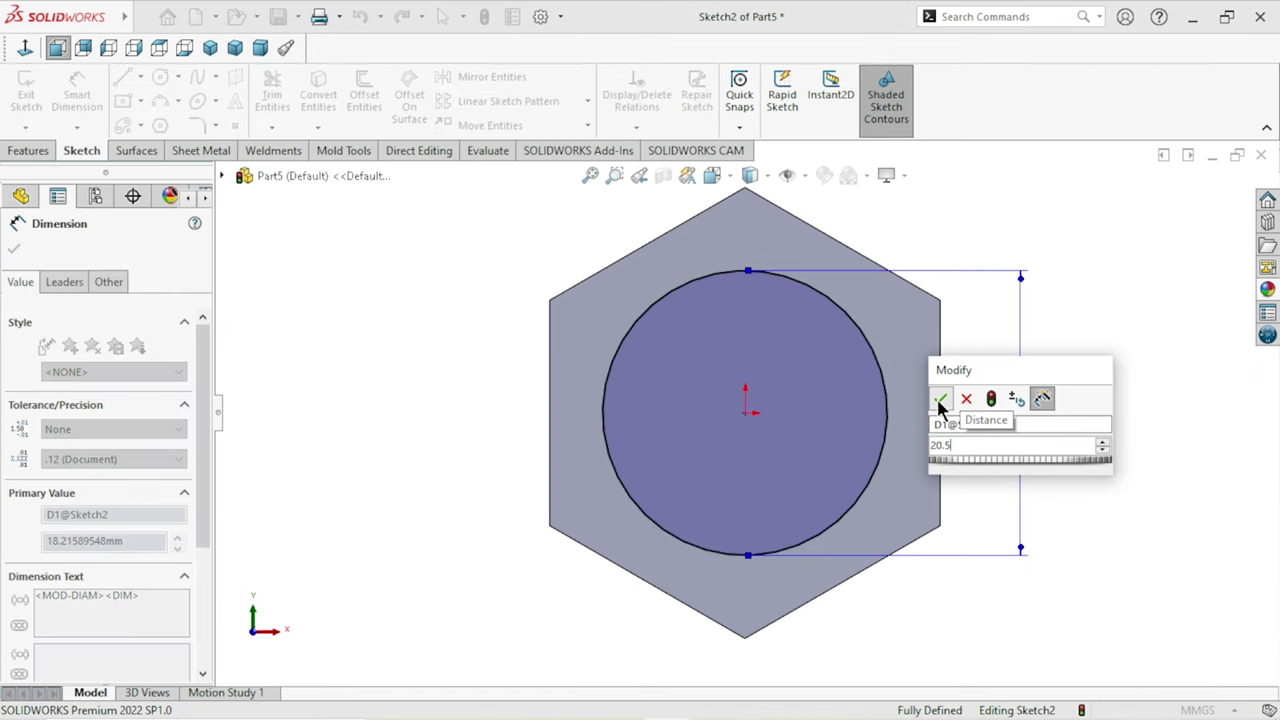
{"action": "left_click", "coordinate": [940, 398]}
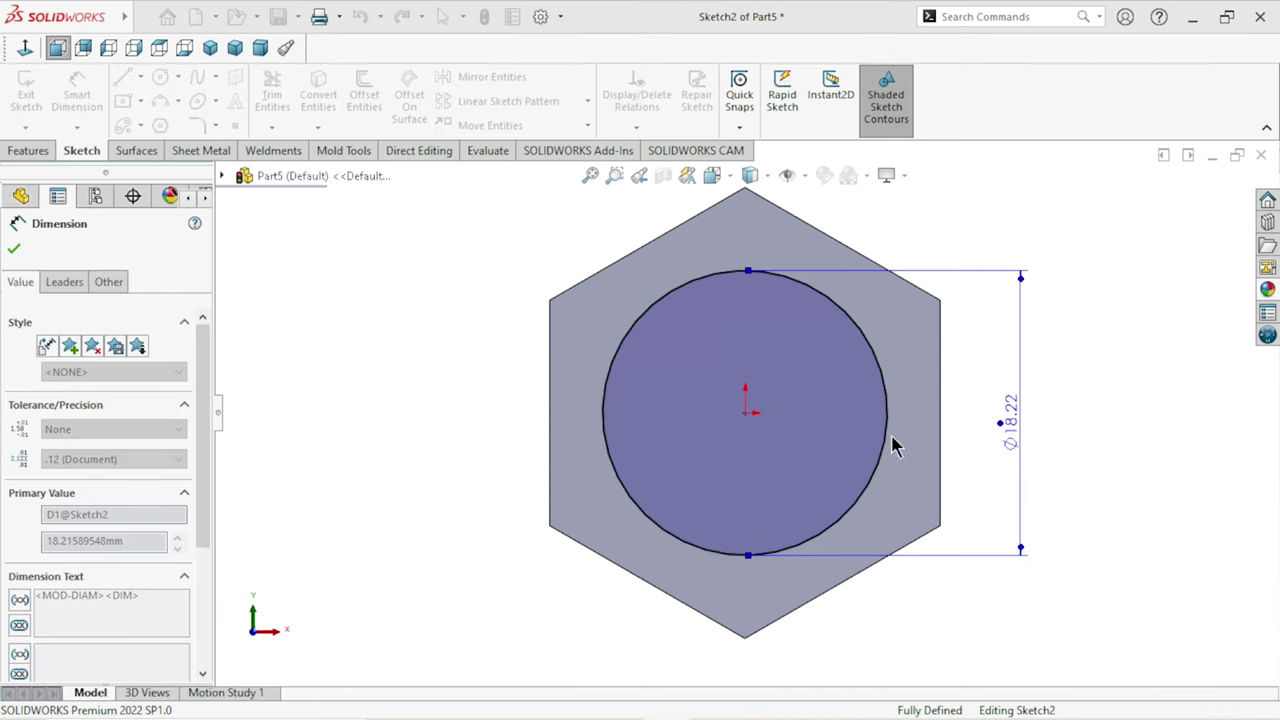
{"action": "left_click", "coordinate": [14, 250]}
{"action": "left_click", "coordinate": [30, 150]}
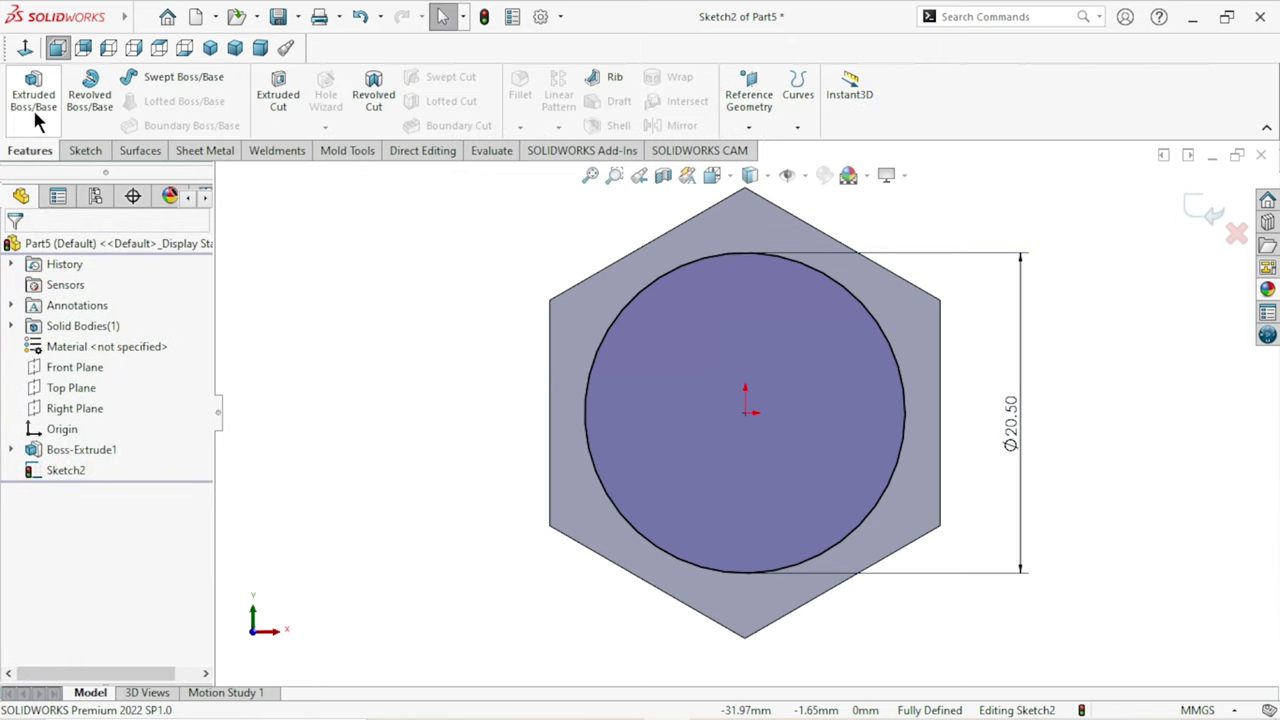
Cut the Ø20.5 circle 15 mm deep as a Blind cut, then fit and orbit the view
{"action": "left_click", "coordinate": [290, 92]}
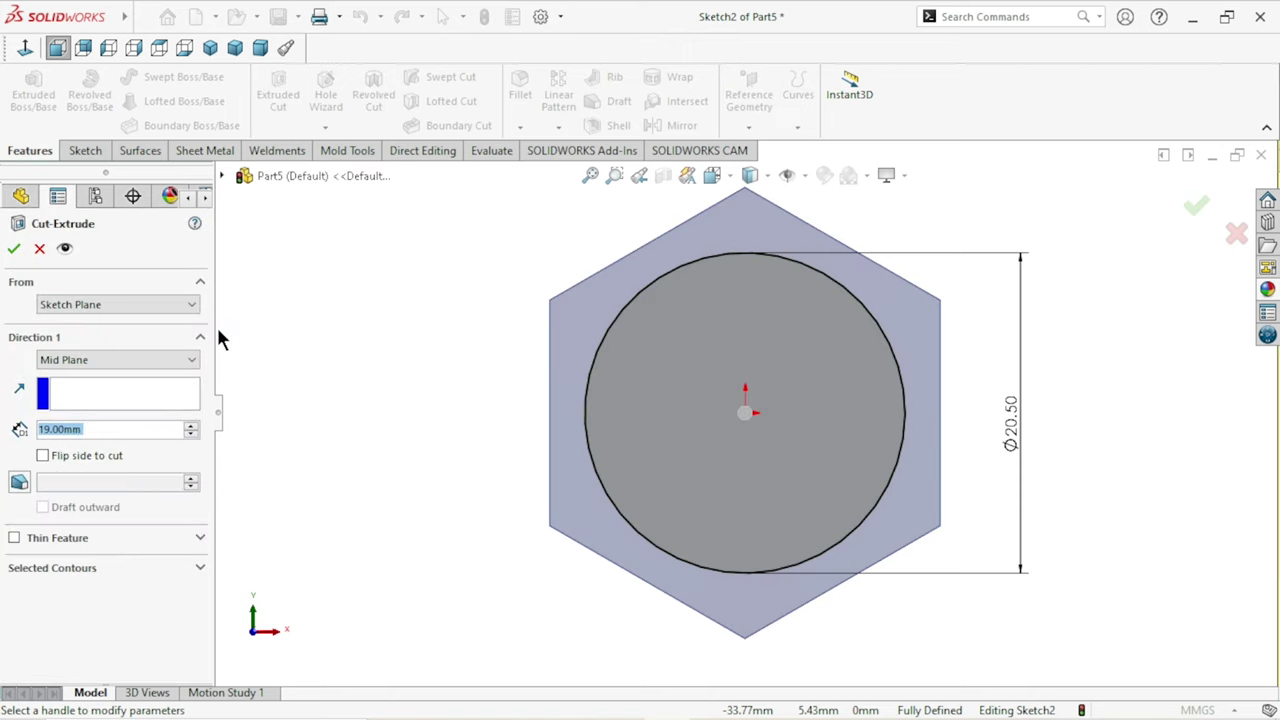
{"action": "type", "text": "15"}
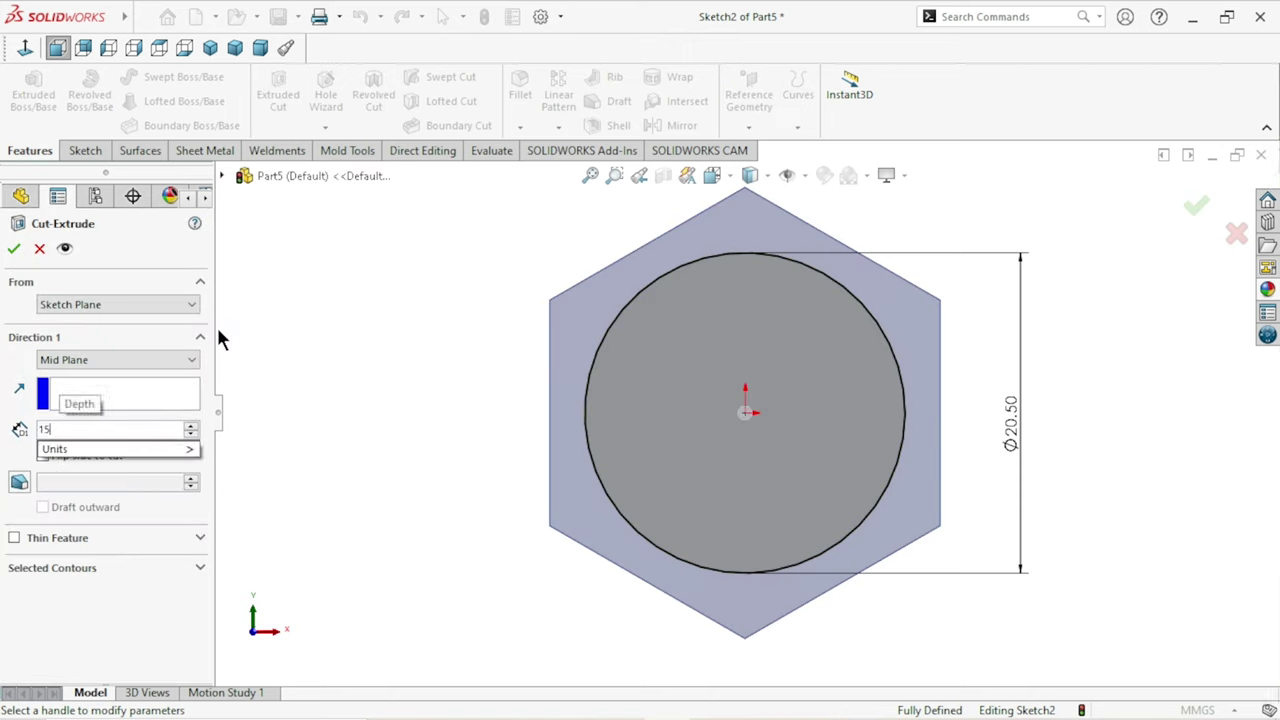
{"action": "left_click", "coordinate": [100, 360]}
{"action": "left_click", "coordinate": [88, 373]}
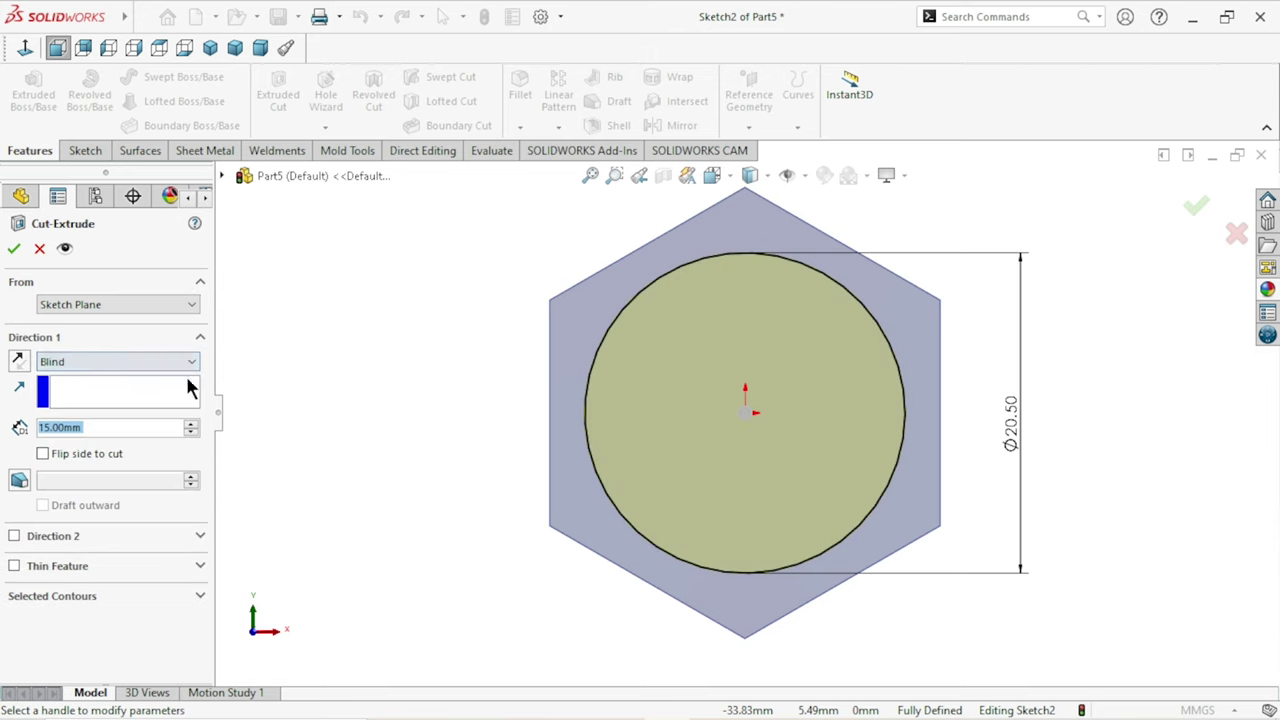
{"action": "left_click", "coordinate": [13, 248]}
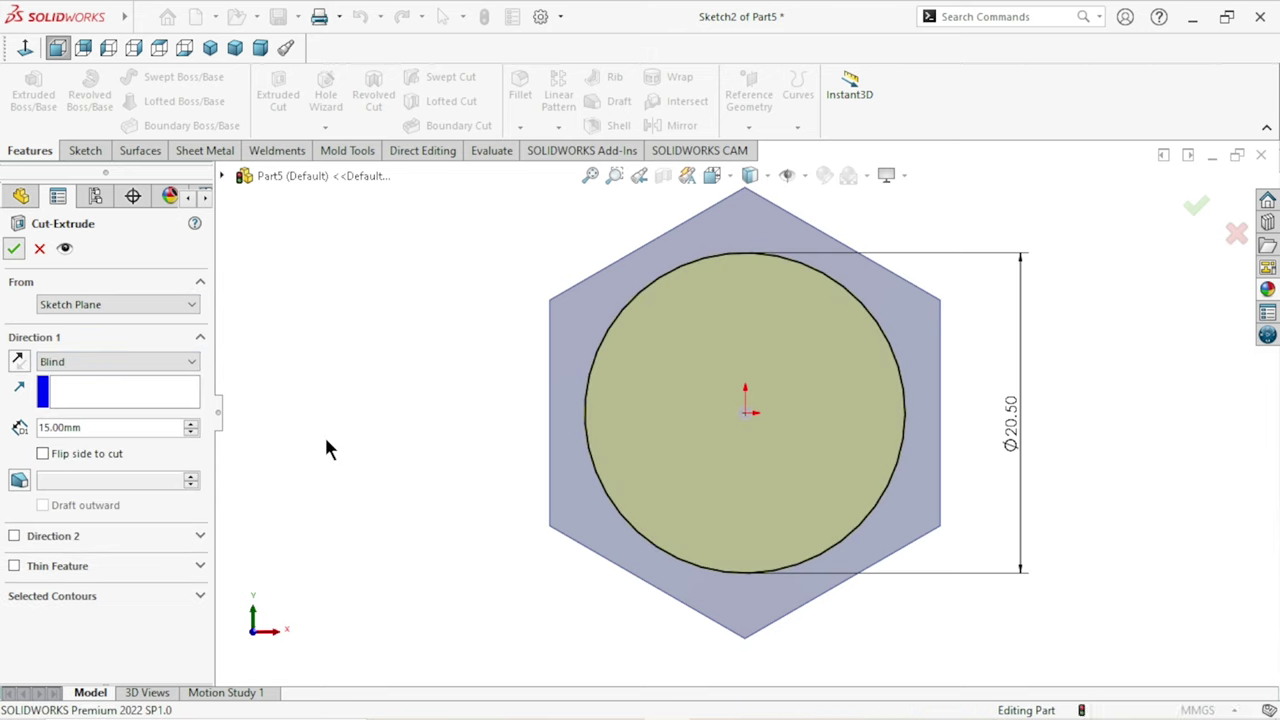
{"action": "key", "text": "f"}
{"action": "mouse_move", "coordinate": [741, 479]}
{"action": "middle_mouse_down"}
{"action": "mouse_move", "coordinate": [663, 491]}
{"action": "mouse_move", "coordinate": [600, 457]}
{"action": "mouse_move", "coordinate": [694, 449]}
{"action": "mouse_move", "coordinate": [551, 491]}
{"action": "mouse_move", "coordinate": [777, 477]}
{"action": "middle_mouse_up"}
Start a sketch on the hex front face and draw a circle centred on the origin
{"action": "left_click", "coordinate": [782, 430]}
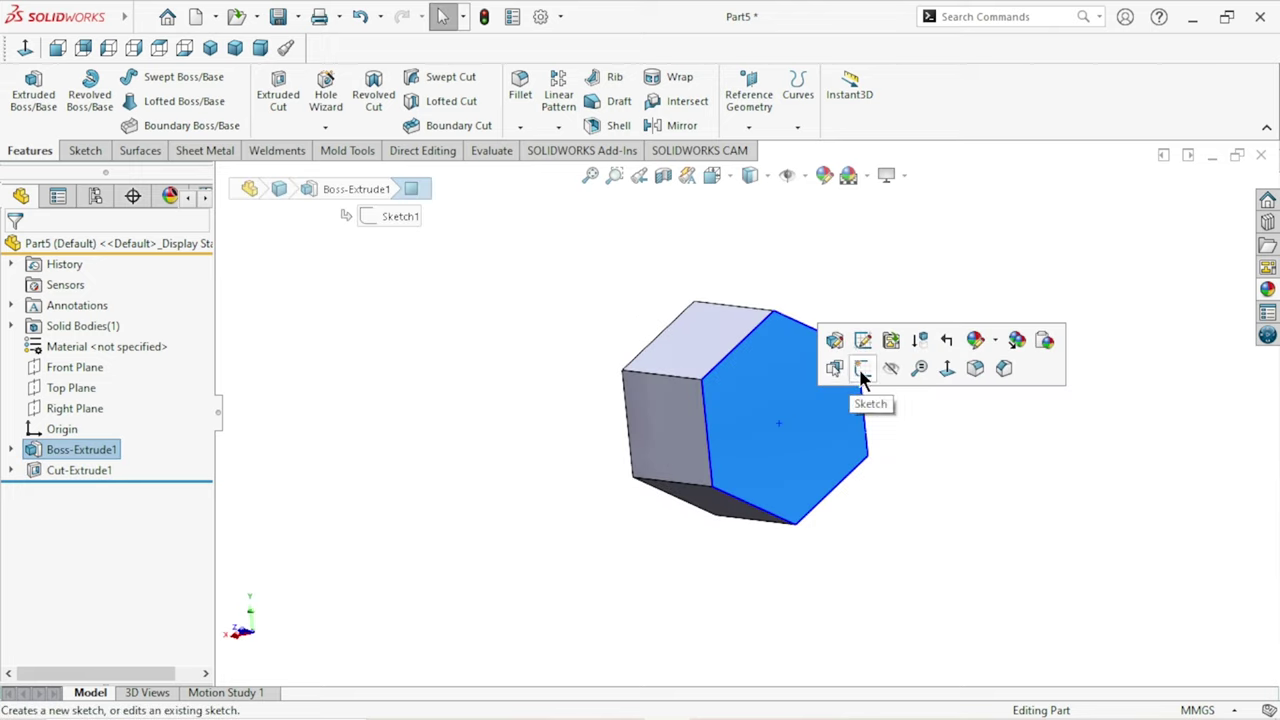
{"action": "left_click", "coordinate": [862, 372]}
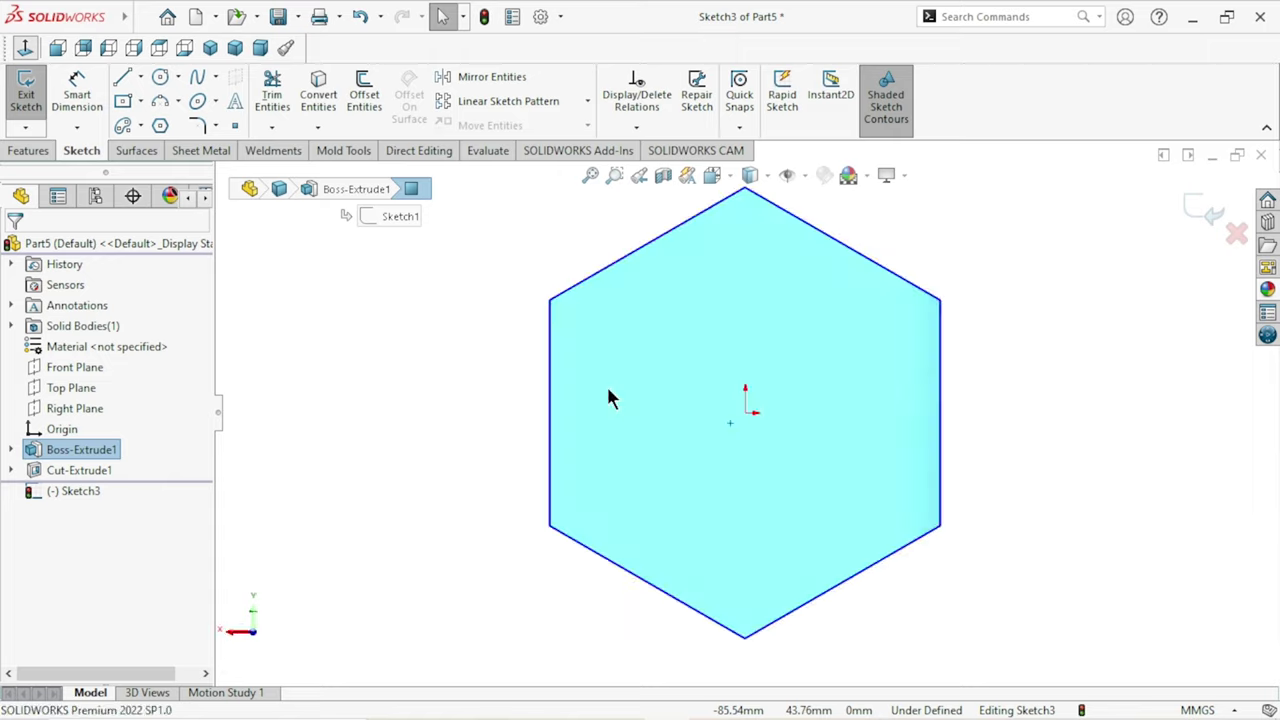
{"action": "left_click", "coordinate": [97, 93]}
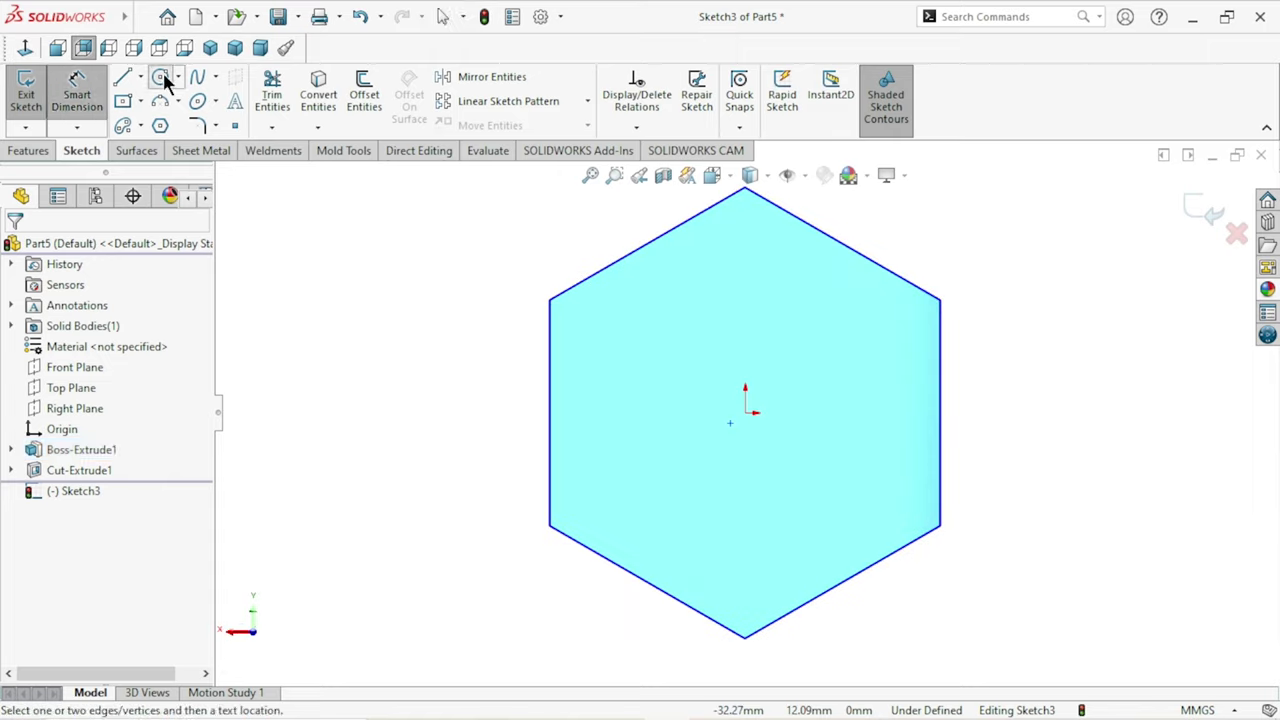
{"action": "left_click", "coordinate": [162, 79]}
{"action": "left_click", "coordinate": [745, 411]}
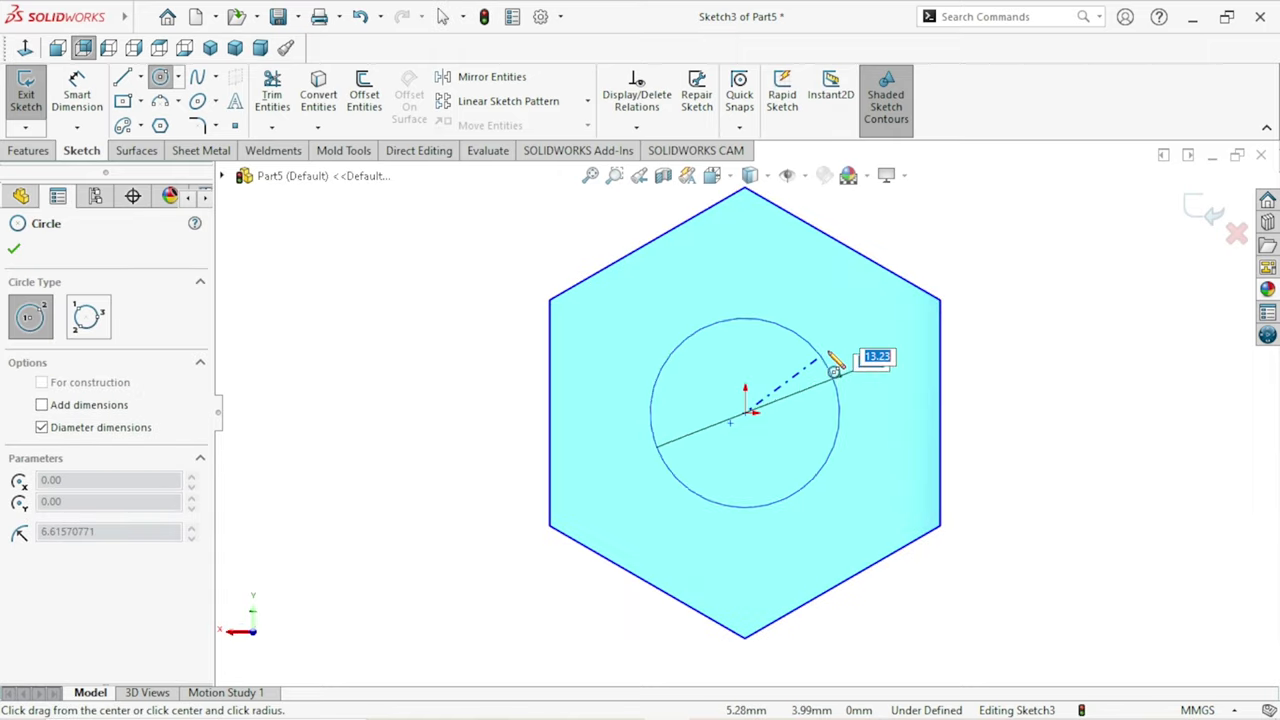
{"action": "left_click", "coordinate": [840, 369]}
Dimension the circle's diameter to 16 mm
{"action": "left_click", "coordinate": [65, 108]}
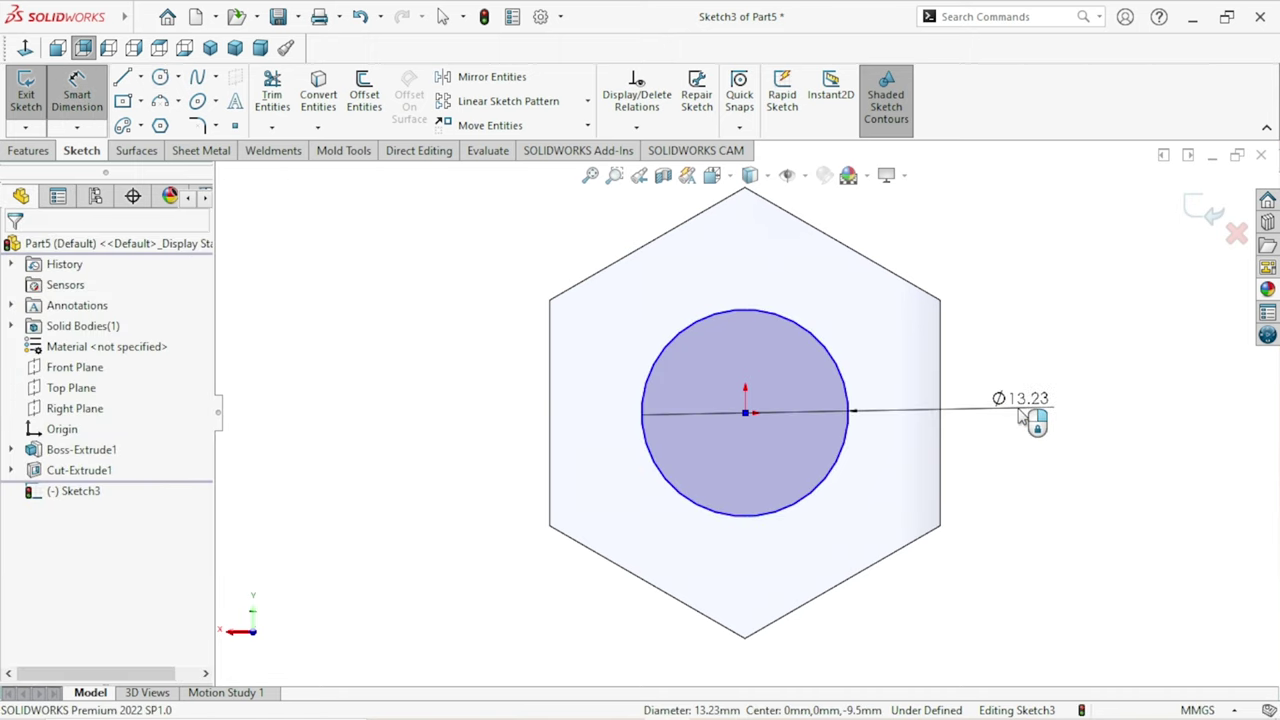
{"action": "left_click", "coordinate": [1022, 418]}
{"action": "type", "text": "16"}
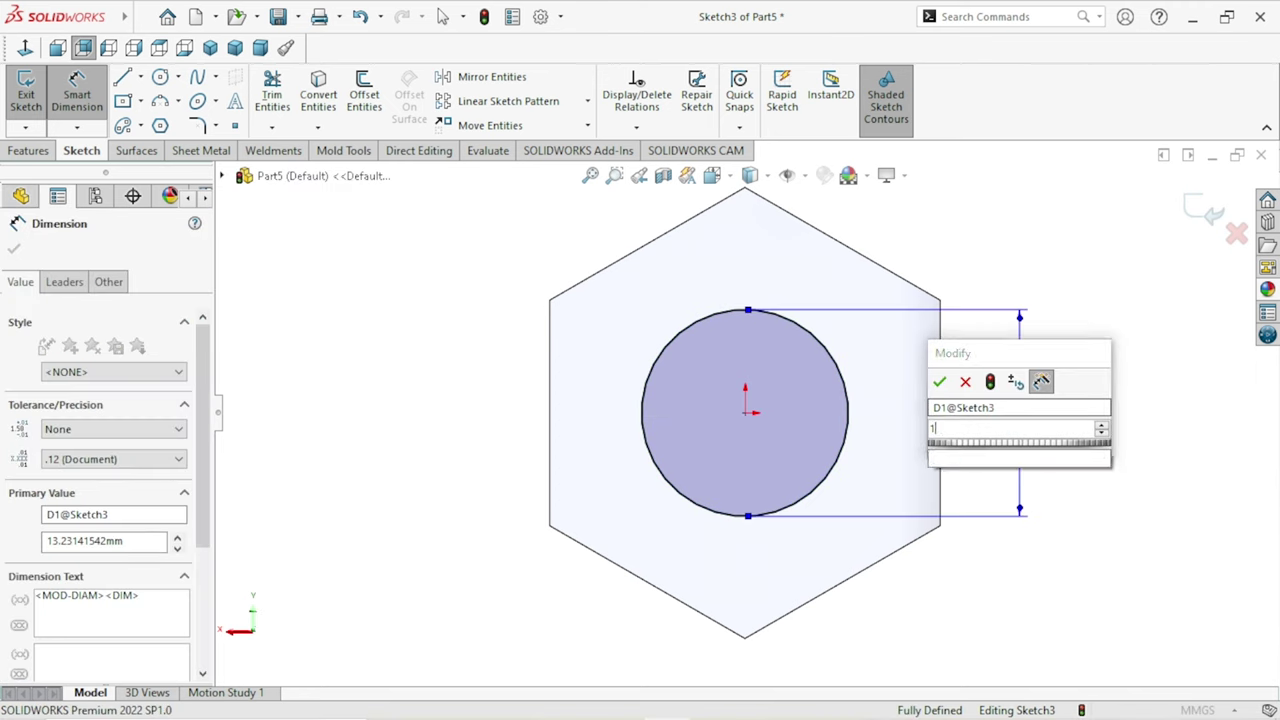
{"action": "left_click", "coordinate": [939, 382]}
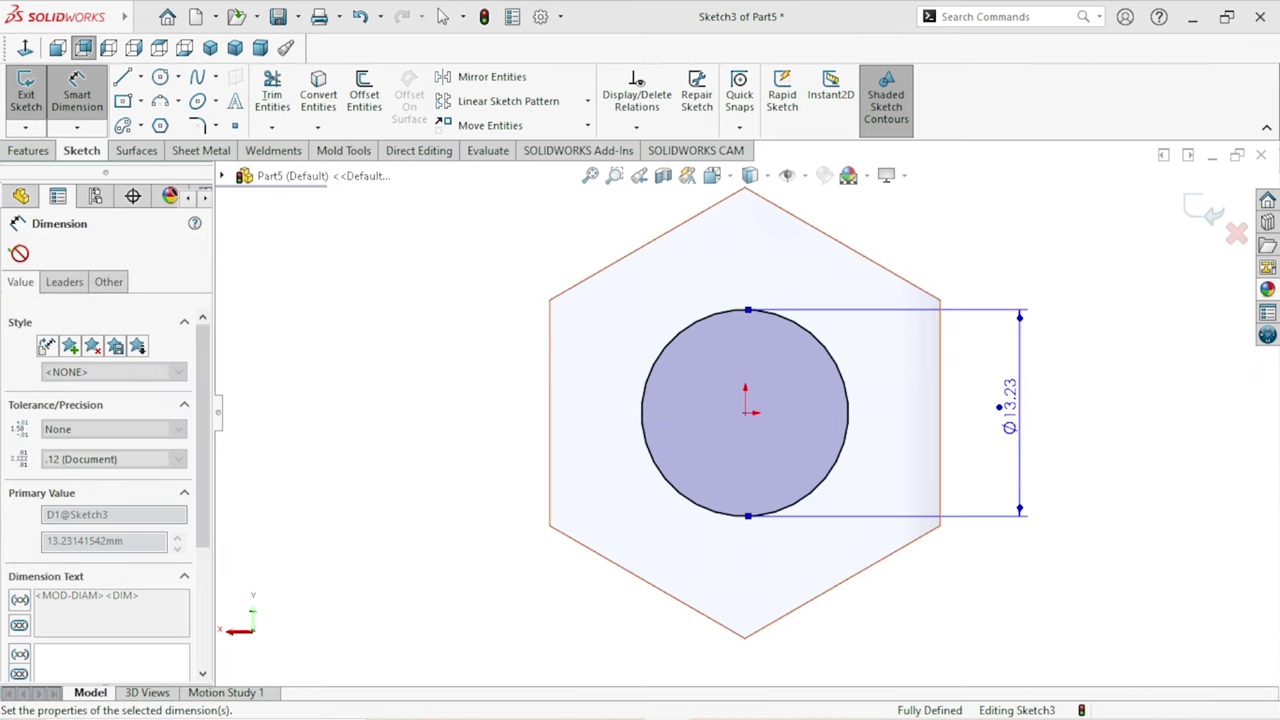
{"action": "left_click", "coordinate": [14, 248]}
{"action": "key", "text": "Escape"}
{"action": "left_click", "coordinate": [28, 150]}
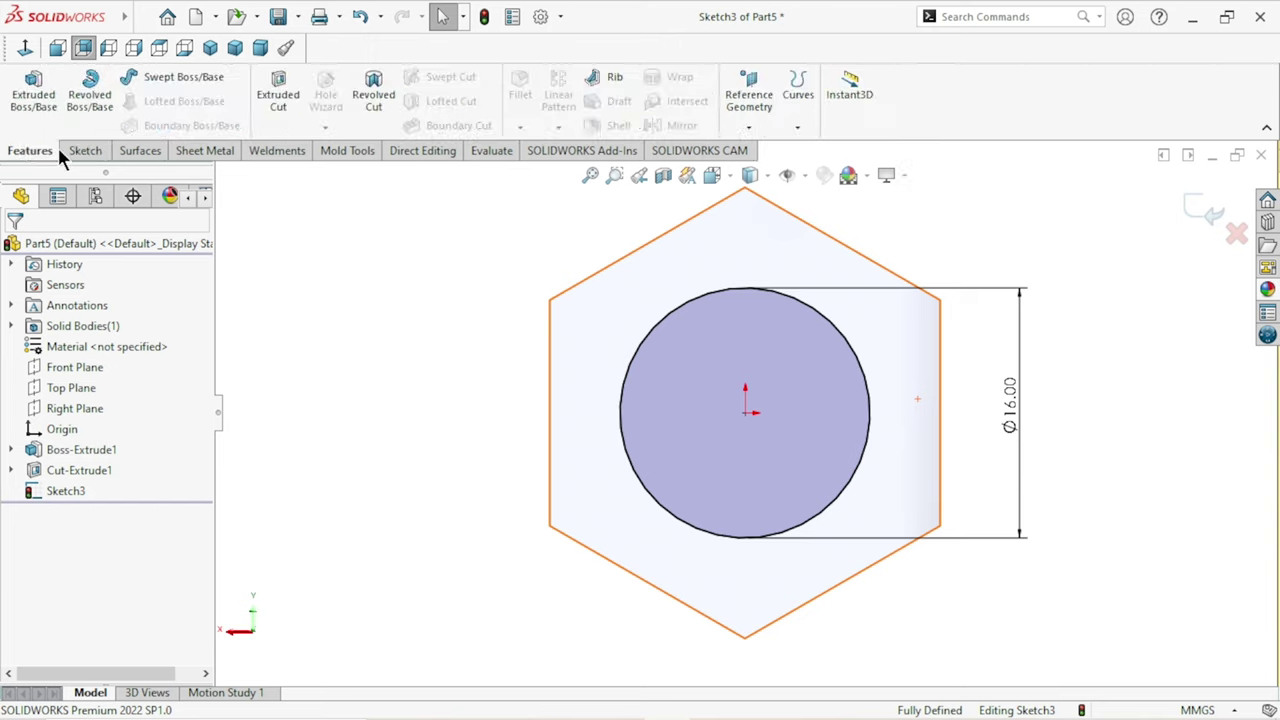
{"action": "left_click", "coordinate": [268, 96]}
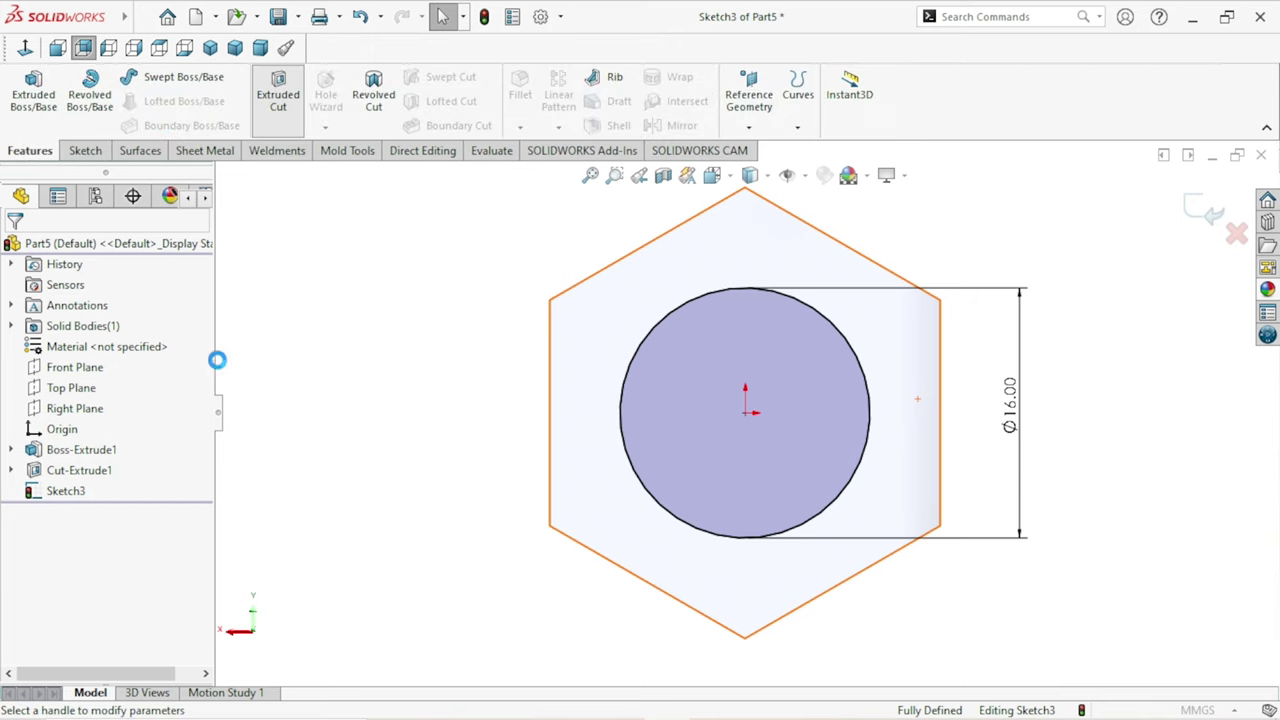
Set the Ø16 cut to Through All, then start a sketch on the hex front face
{"action": "left_click", "coordinate": [112, 359]}
{"action": "left_click", "coordinate": [98, 391]}
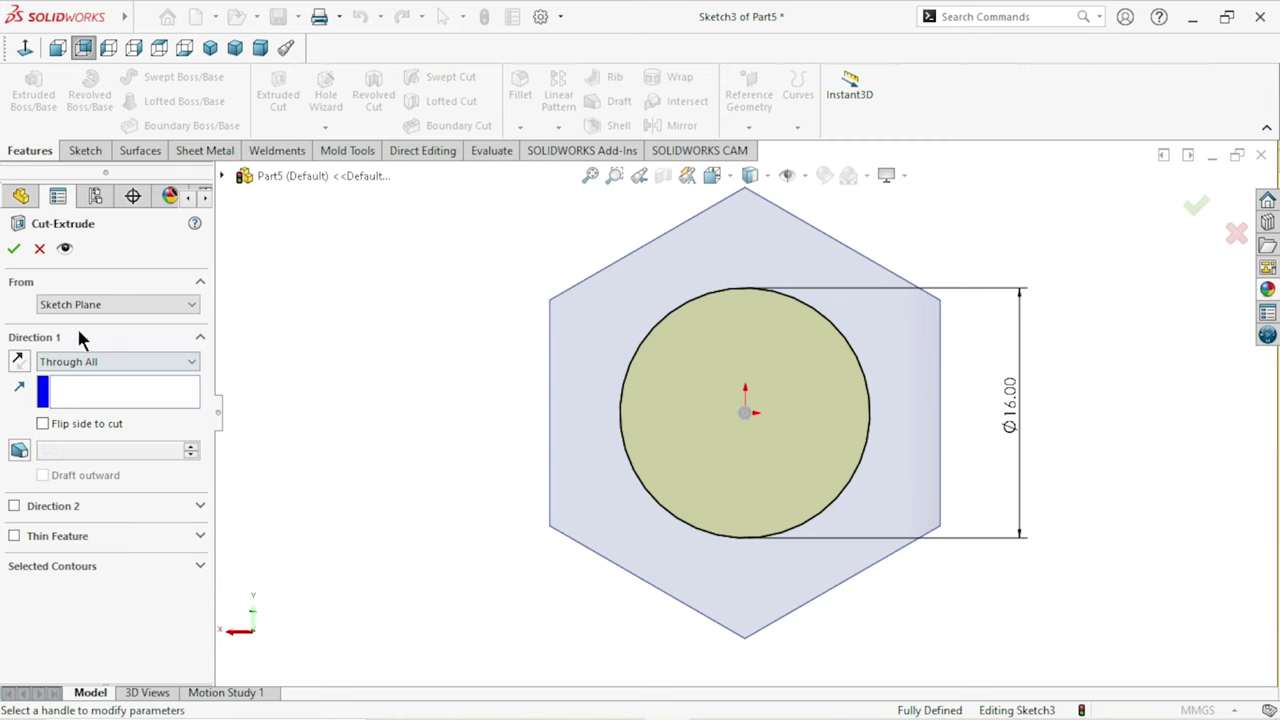
{"action": "left_click", "coordinate": [14, 250]}
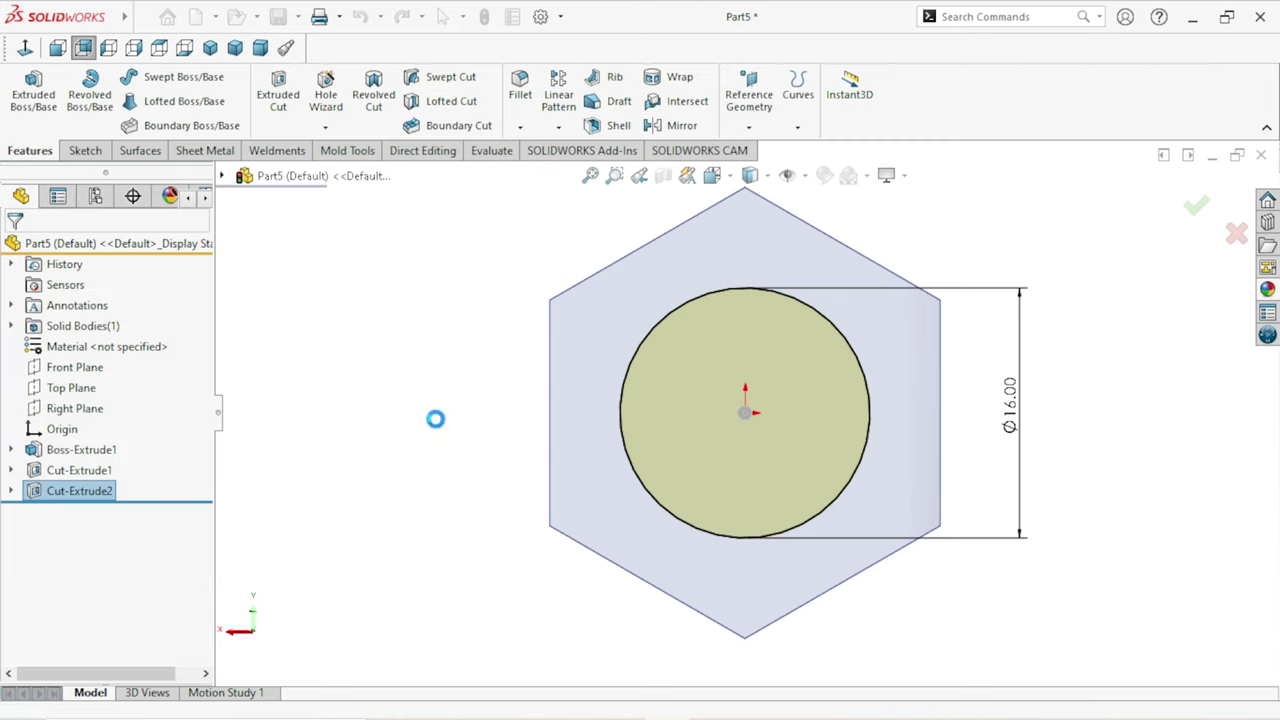
{"action": "left_click", "coordinate": [696, 260]}
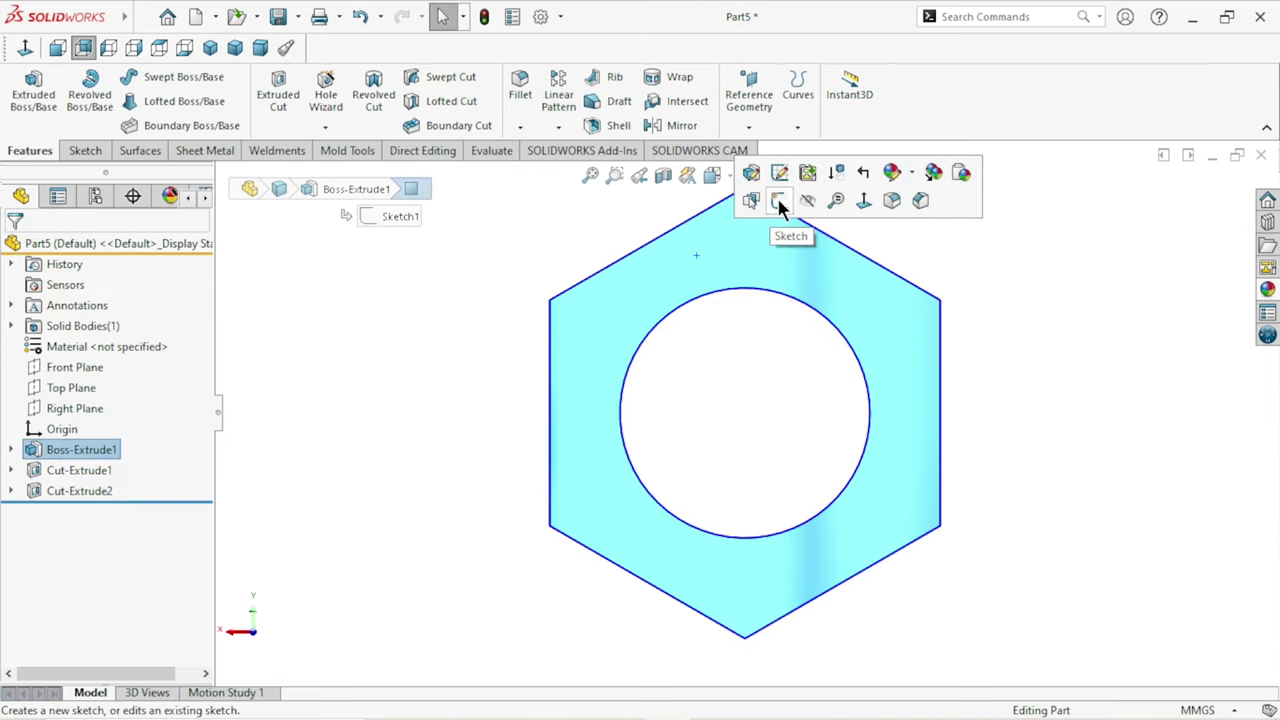
{"action": "left_click", "coordinate": [778, 199]}
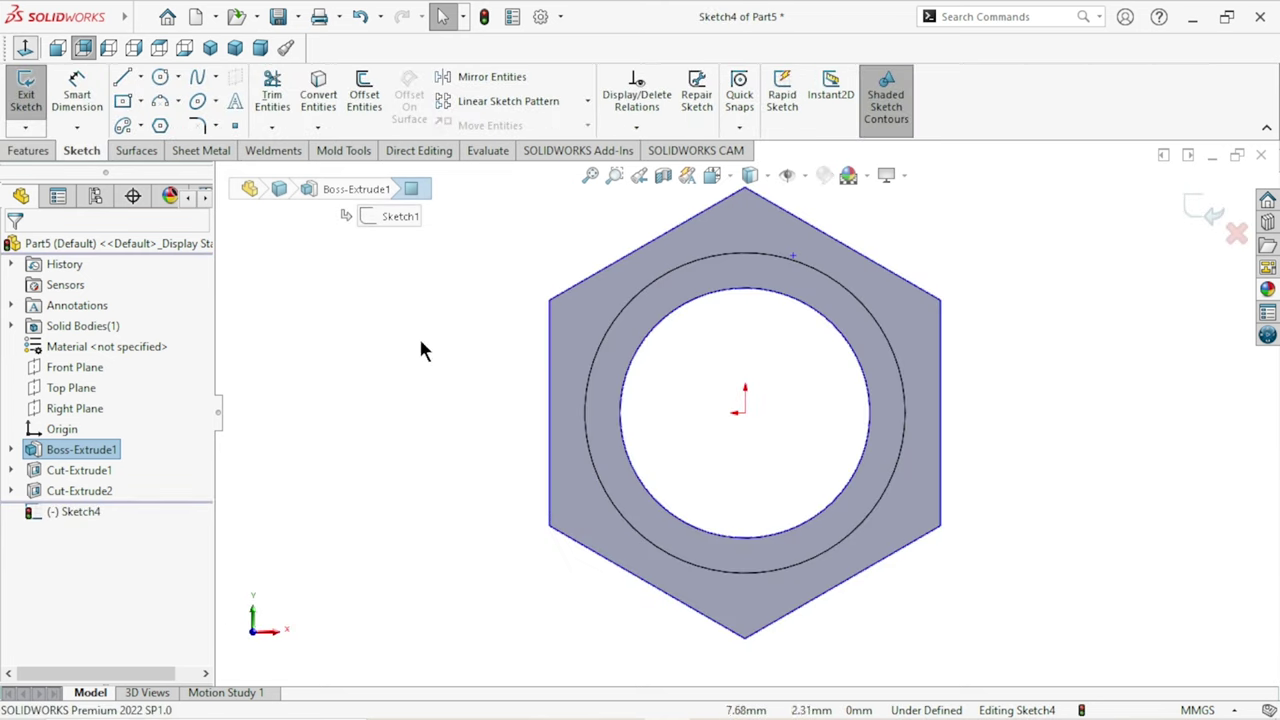
Draw a circle at the origin and dimension it to Ø24 mm
{"action": "left_click", "coordinate": [57, 47]}
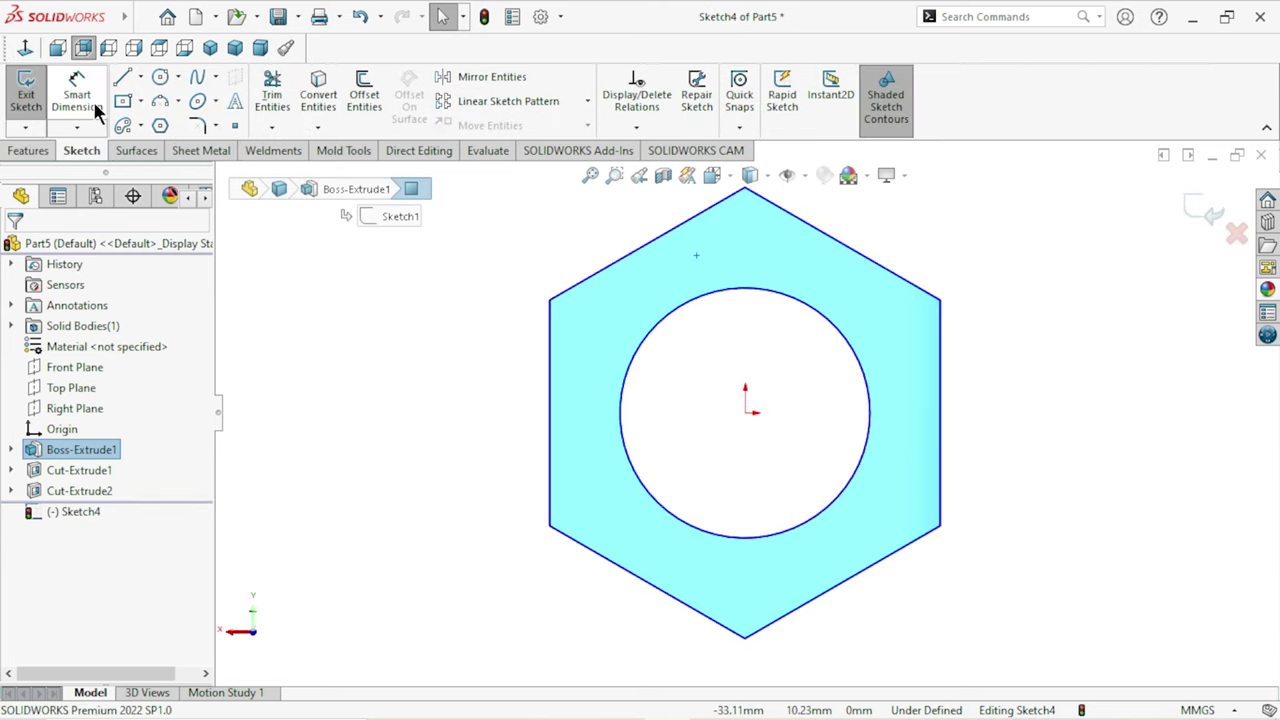
{"action": "left_click", "coordinate": [160, 77]}
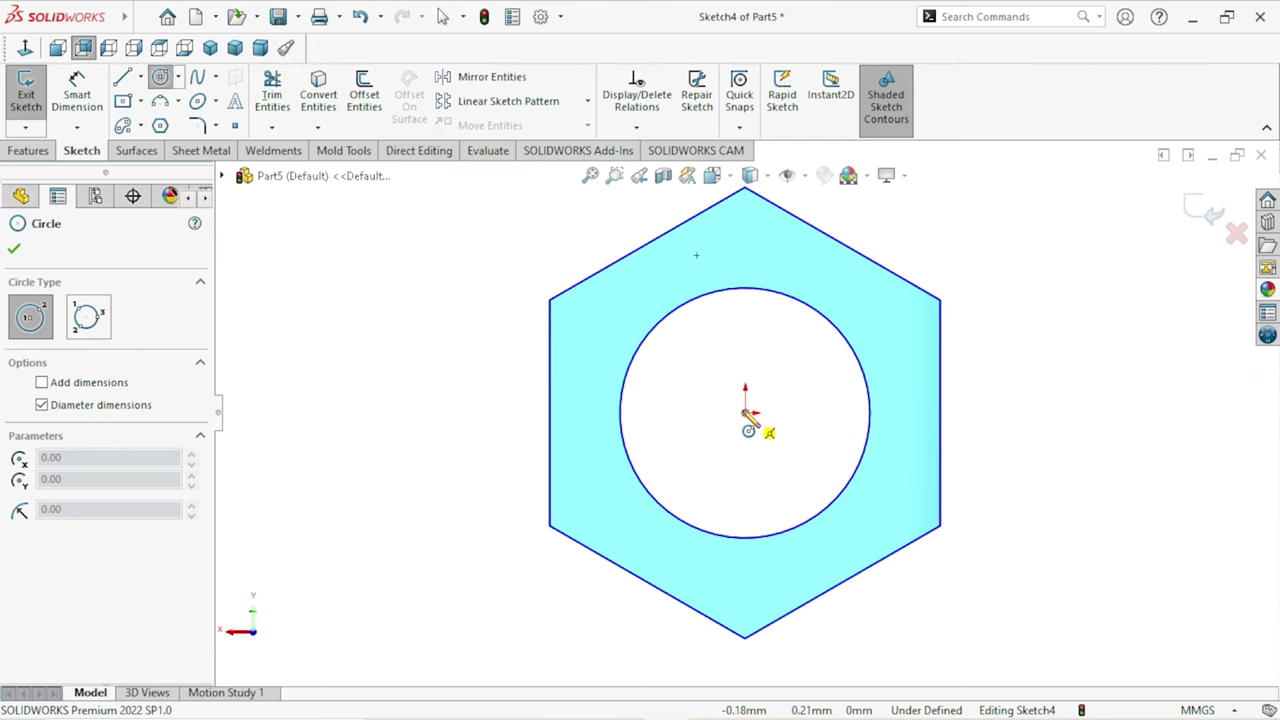
{"action": "left_click", "coordinate": [748, 409]}
{"action": "left_click", "coordinate": [899, 317]}
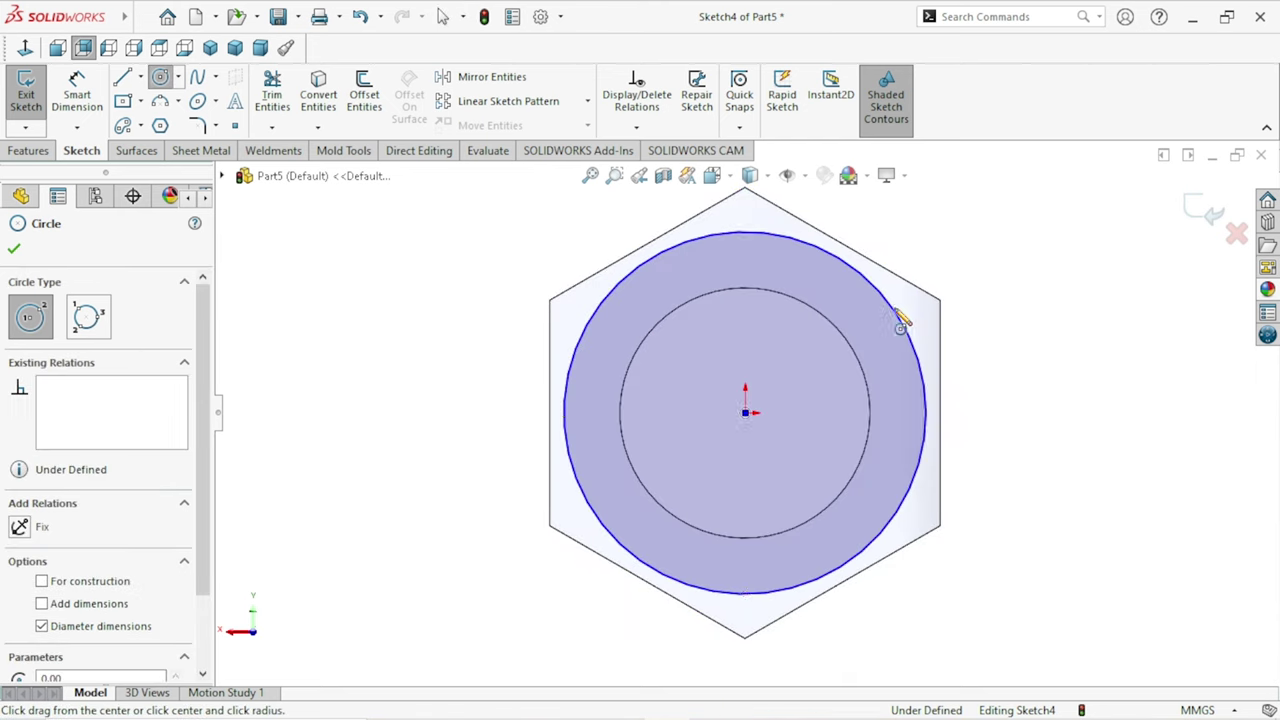
{"action": "right_click", "coordinate": [960, 298]}
{"action": "left_click", "coordinate": [976, 304]}
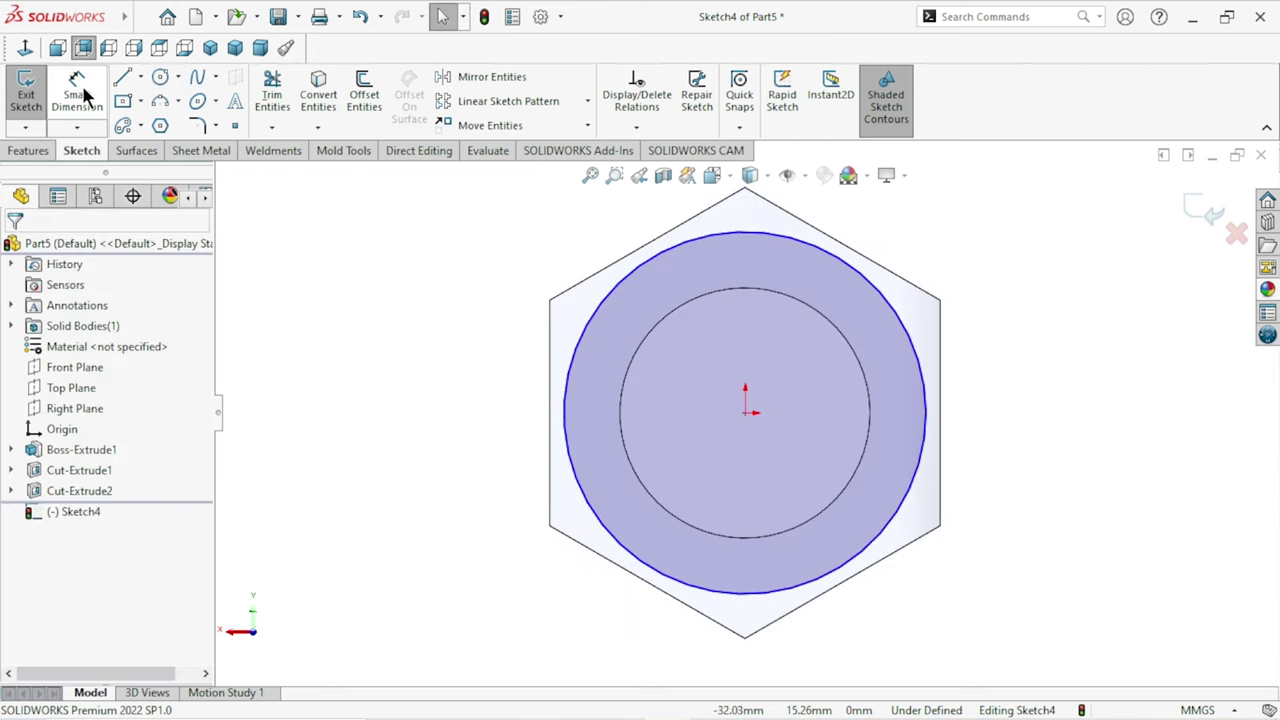
{"action": "key", "text": "d"}
{"action": "left_click", "coordinate": [965, 404]}
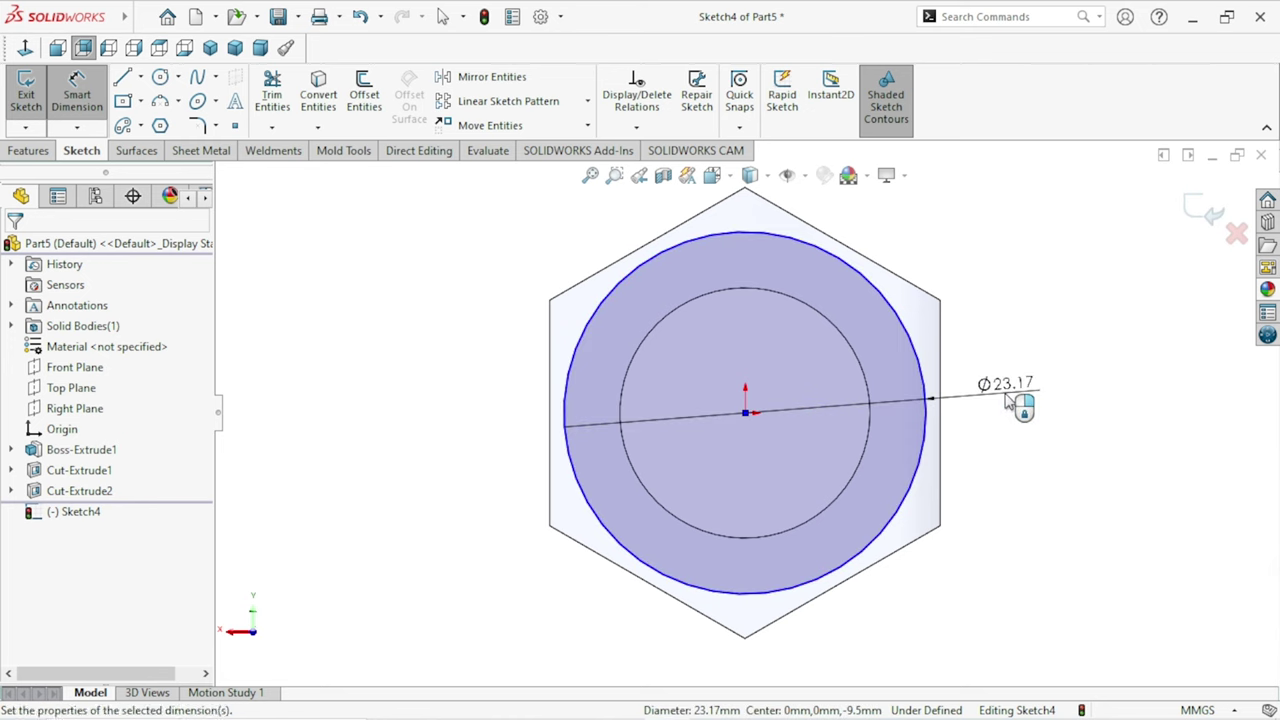
{"action": "left_click", "coordinate": [1008, 400]}
{"action": "type", "text": "24"}
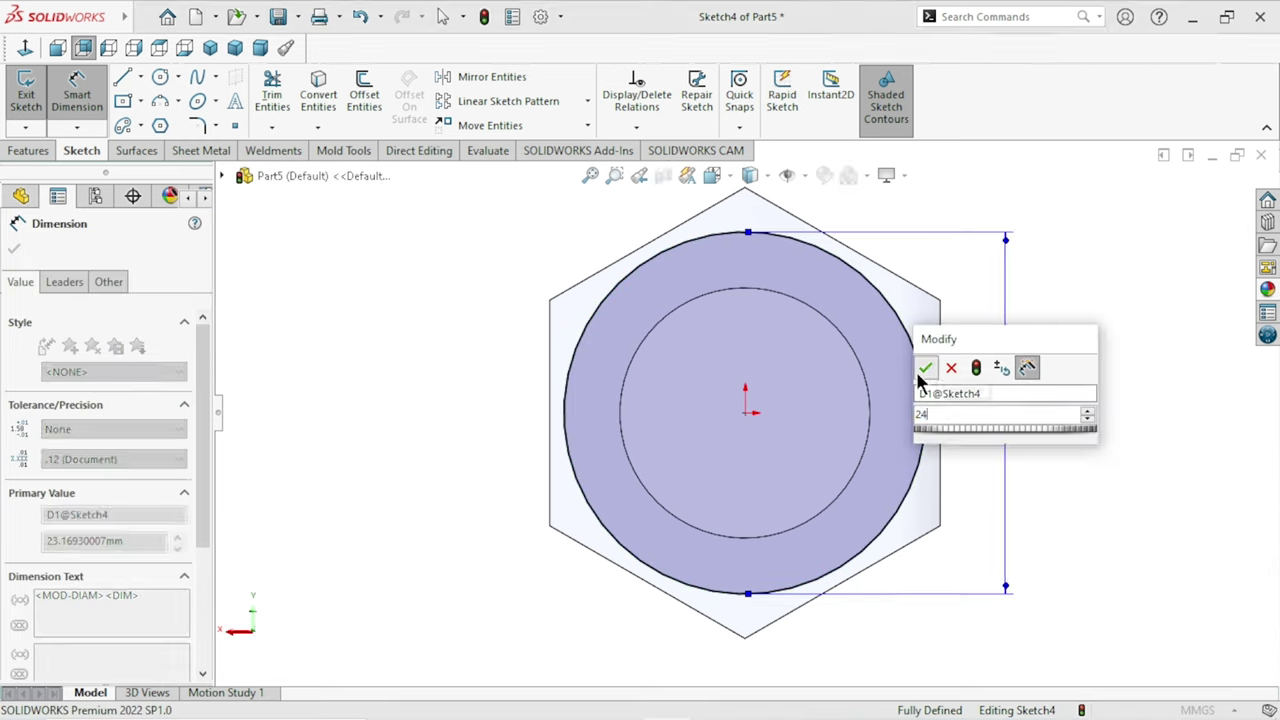
{"action": "left_click", "coordinate": [925, 370]}
{"action": "key", "text": "Escape"}
Cut 2 mm Blind outside the Ø24 circle with Flip side to cut checked
{"action": "left_click", "coordinate": [30, 150]}
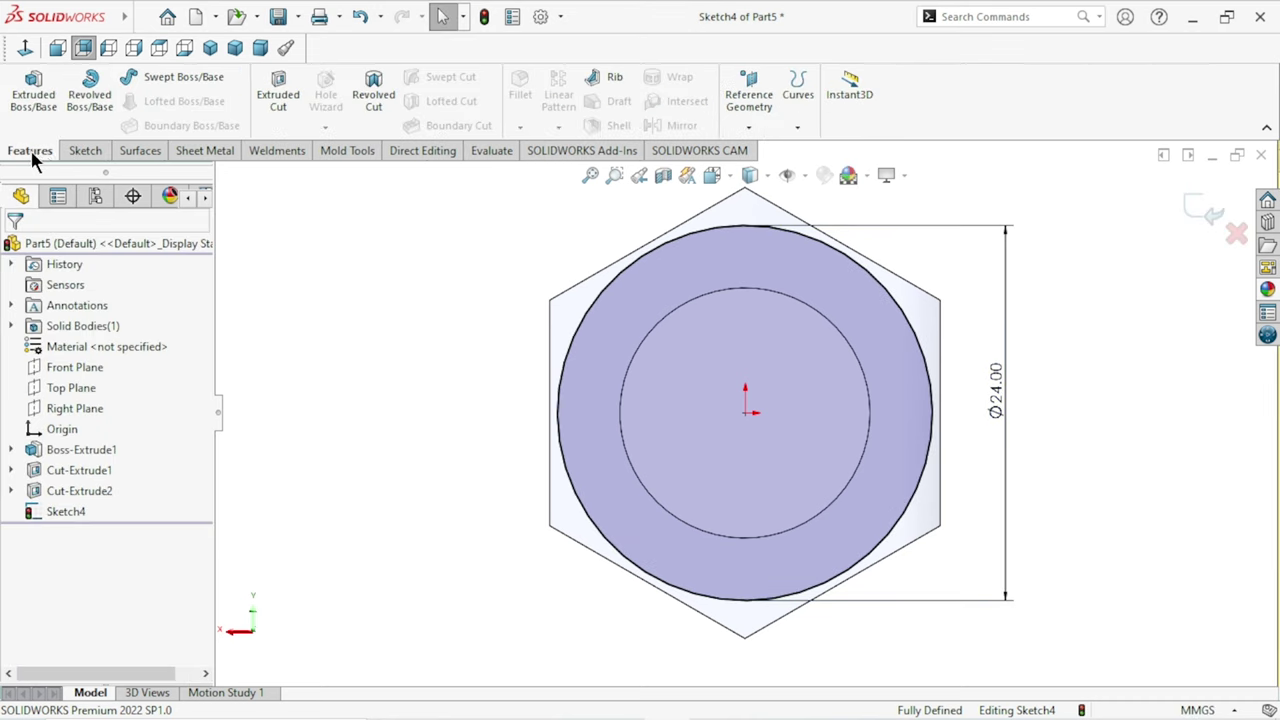
{"action": "left_click", "coordinate": [278, 104]}
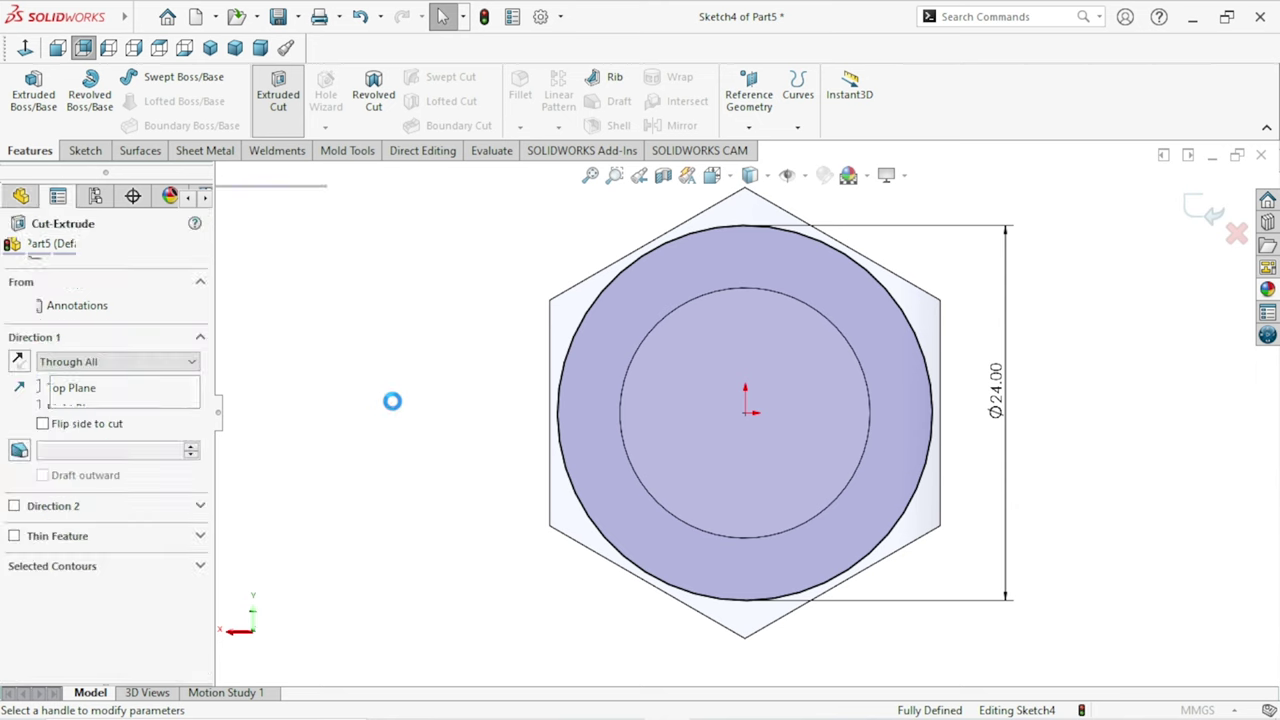
{"action": "left_click", "coordinate": [97, 362]}
{"action": "left_click", "coordinate": [84, 376]}
{"action": "left_click", "coordinate": [86, 379]}
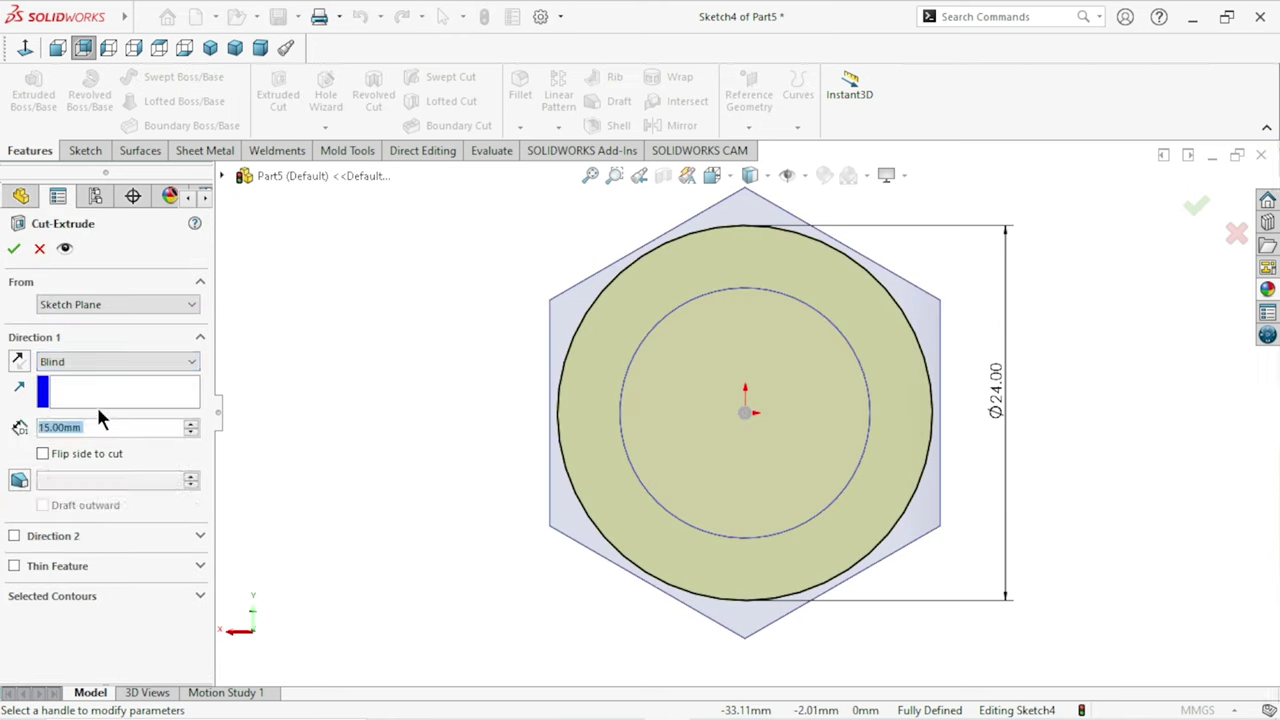
{"action": "left_click", "coordinate": [101, 435]}
{"action": "double_click", "coordinate": [101, 435]}
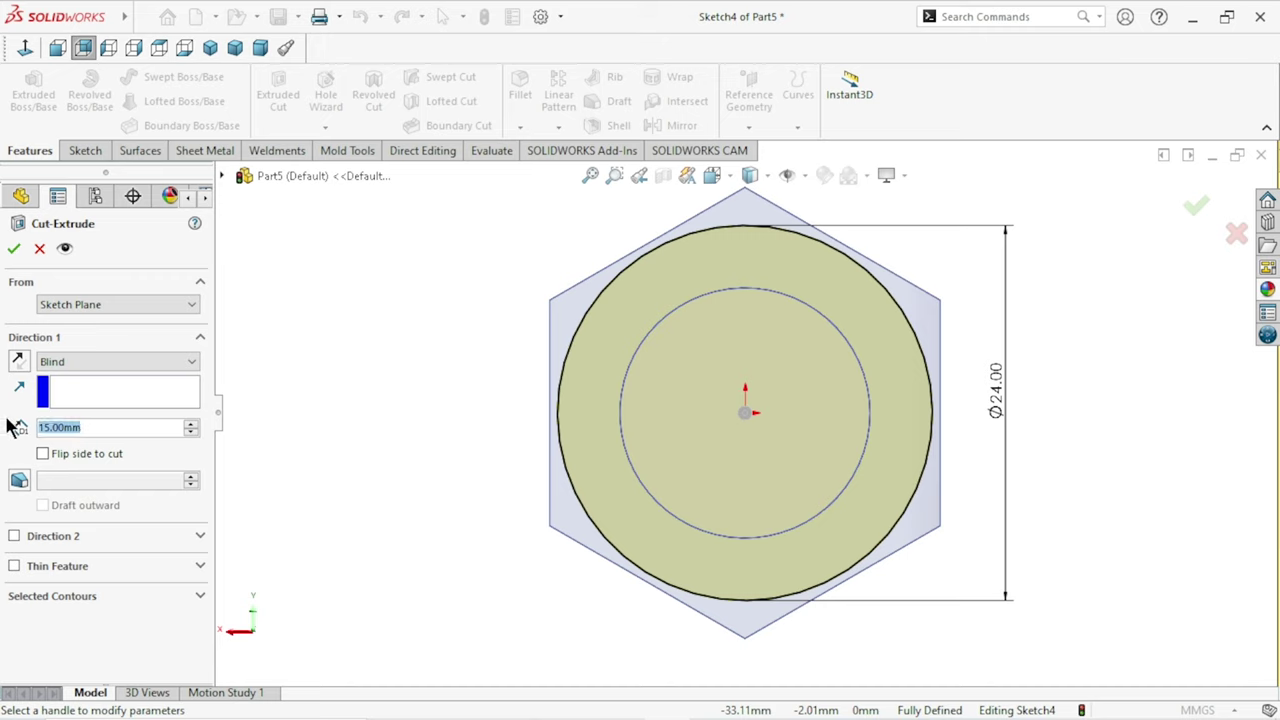
{"action": "type", "text": "2"}
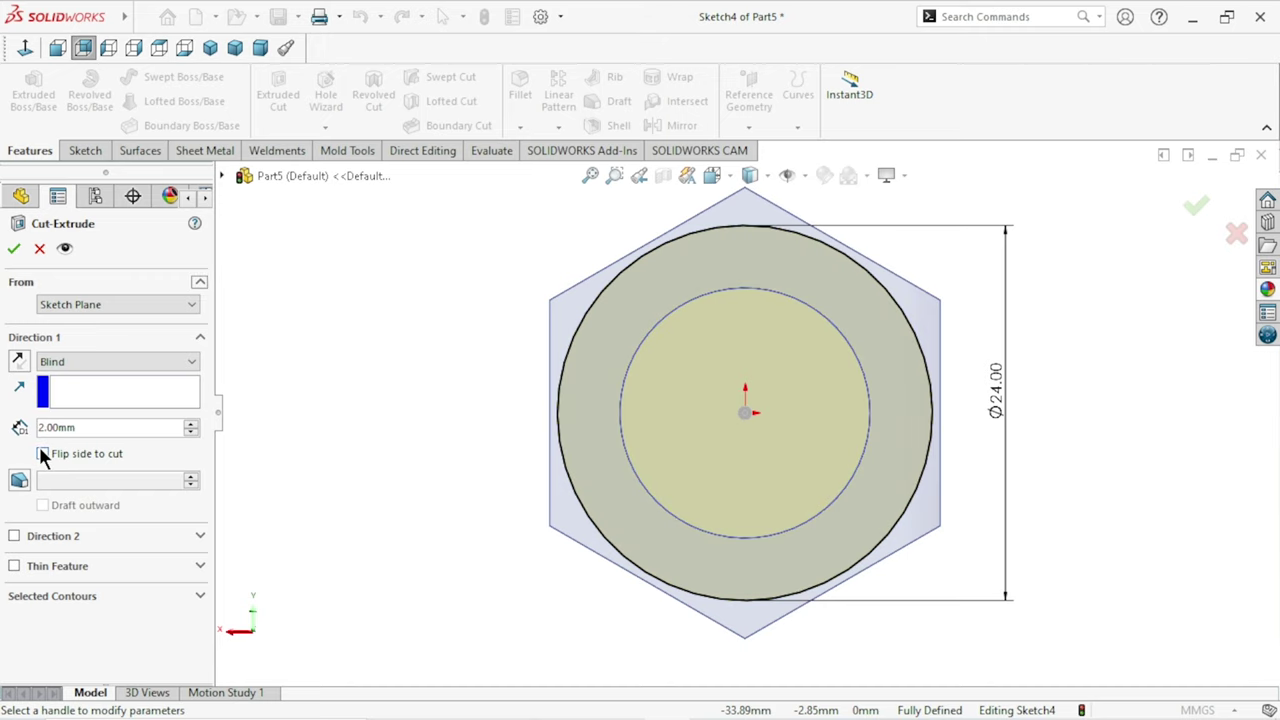
{"action": "left_click", "coordinate": [42, 455]}
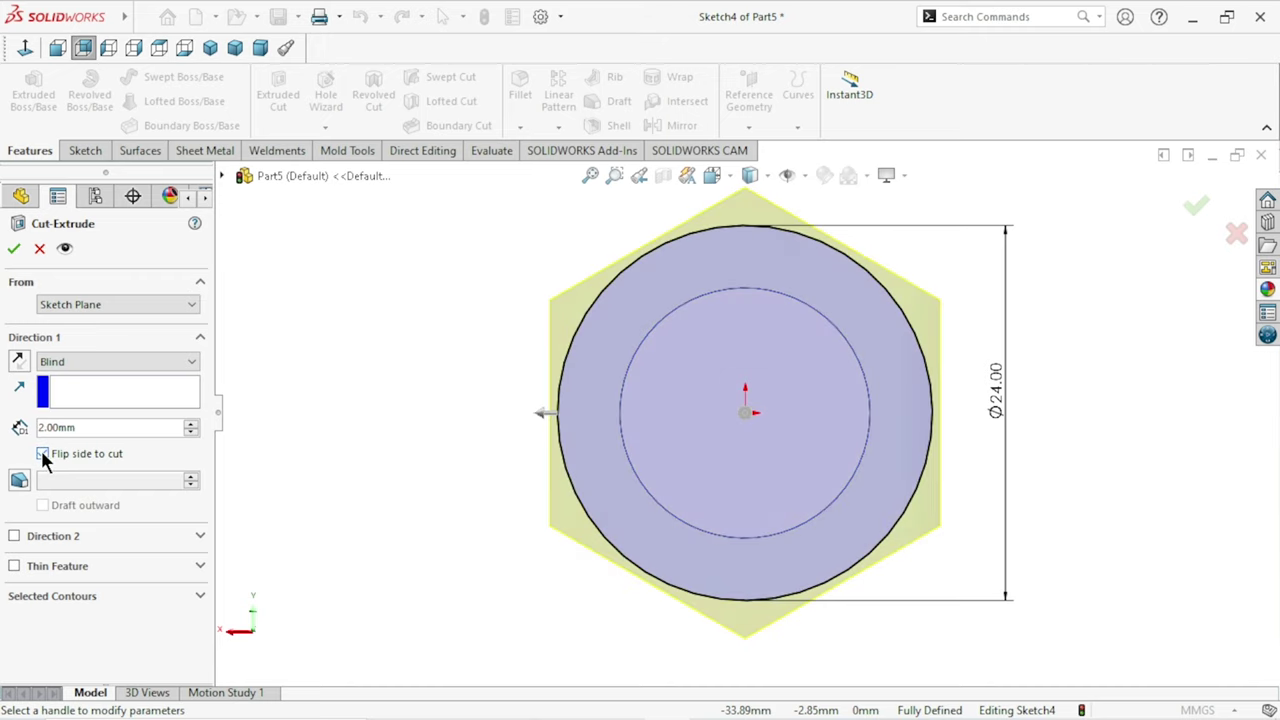
{"action": "left_click", "coordinate": [12, 249]}
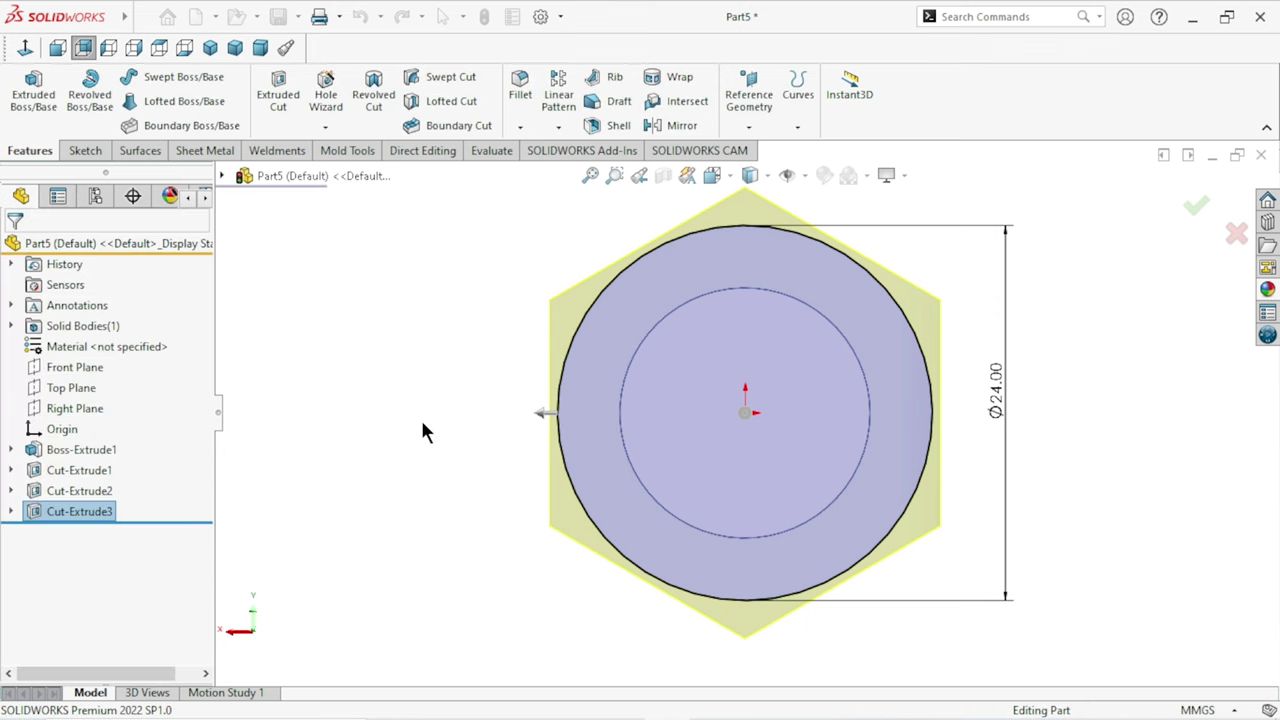
{"action": "mouse_move", "coordinate": [420, 425]}
{"action": "middle_mouse_down"}
{"action": "mouse_move", "coordinate": [633, 382]}
{"action": "mouse_move", "coordinate": [686, 400]}
{"action": "mouse_move", "coordinate": [873, 360]}
{"action": "middle_mouse_up"}
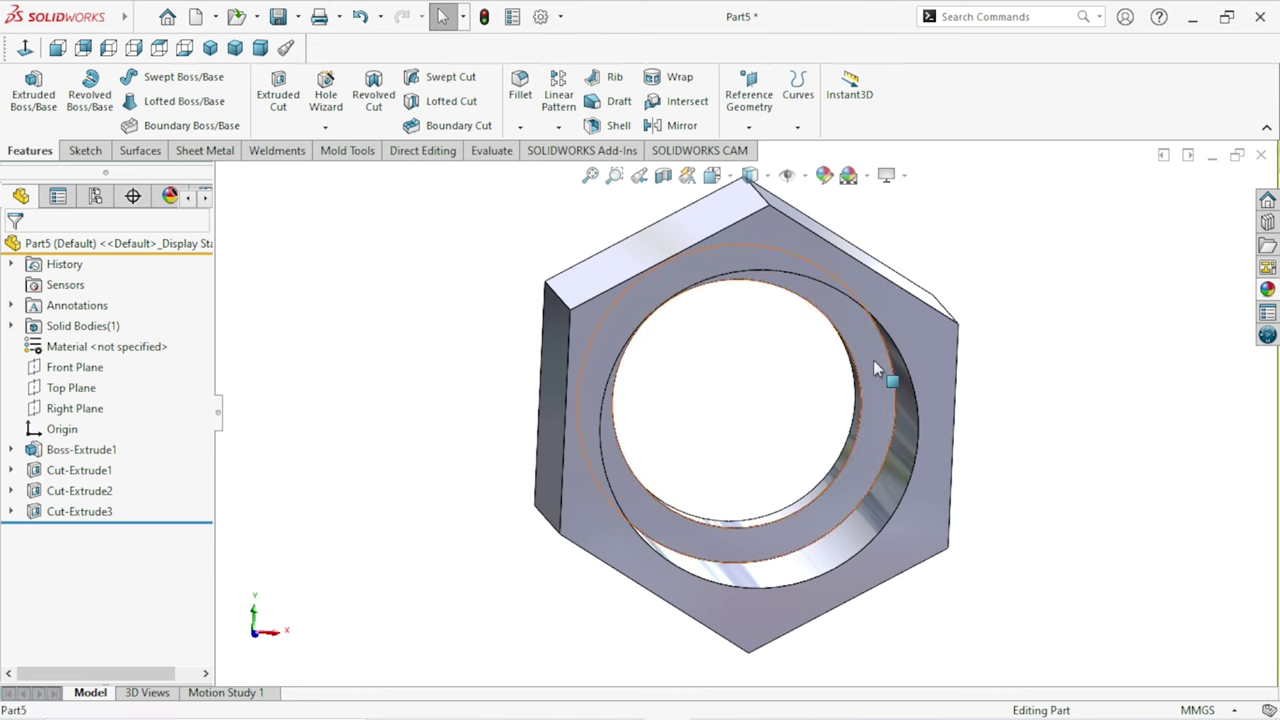
Sketch a centred circle on the ring face around the bore and dimension it Ø18 mm
{"action": "left_click", "coordinate": [873, 360]}
{"action": "left_click", "coordinate": [956, 304]}
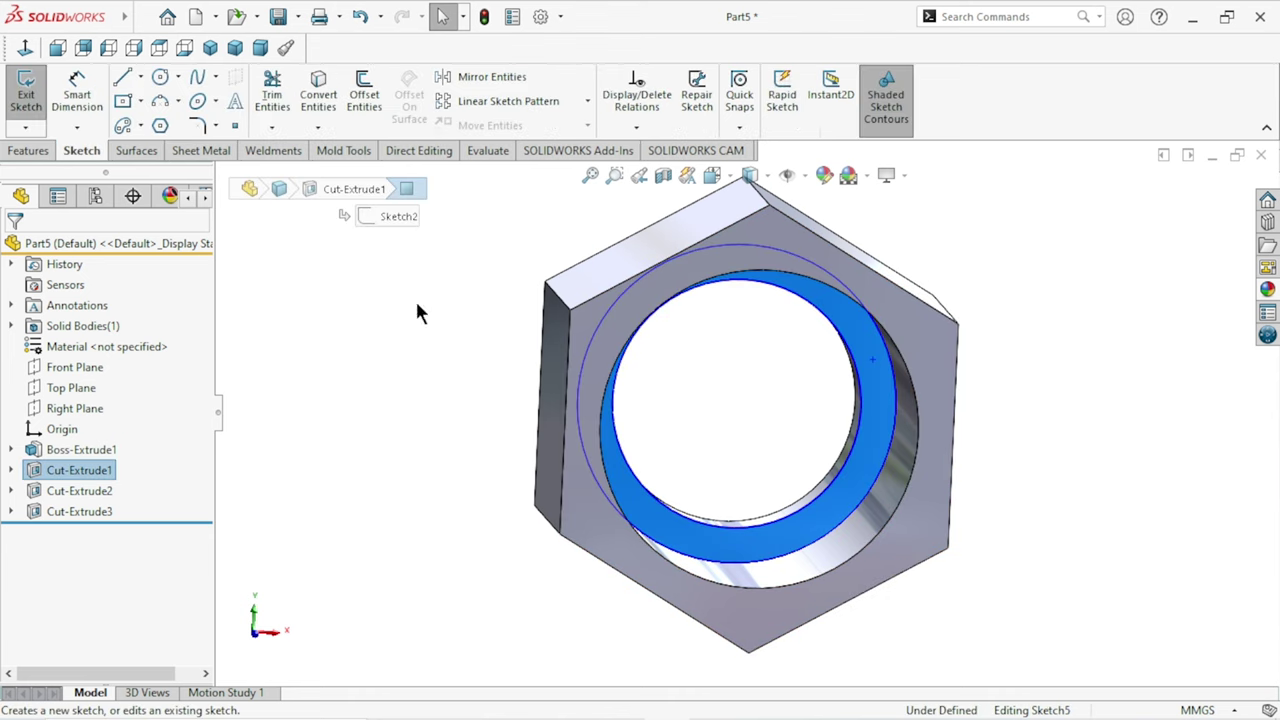
{"action": "left_click", "coordinate": [26, 50]}
{"action": "left_click", "coordinate": [161, 76]}
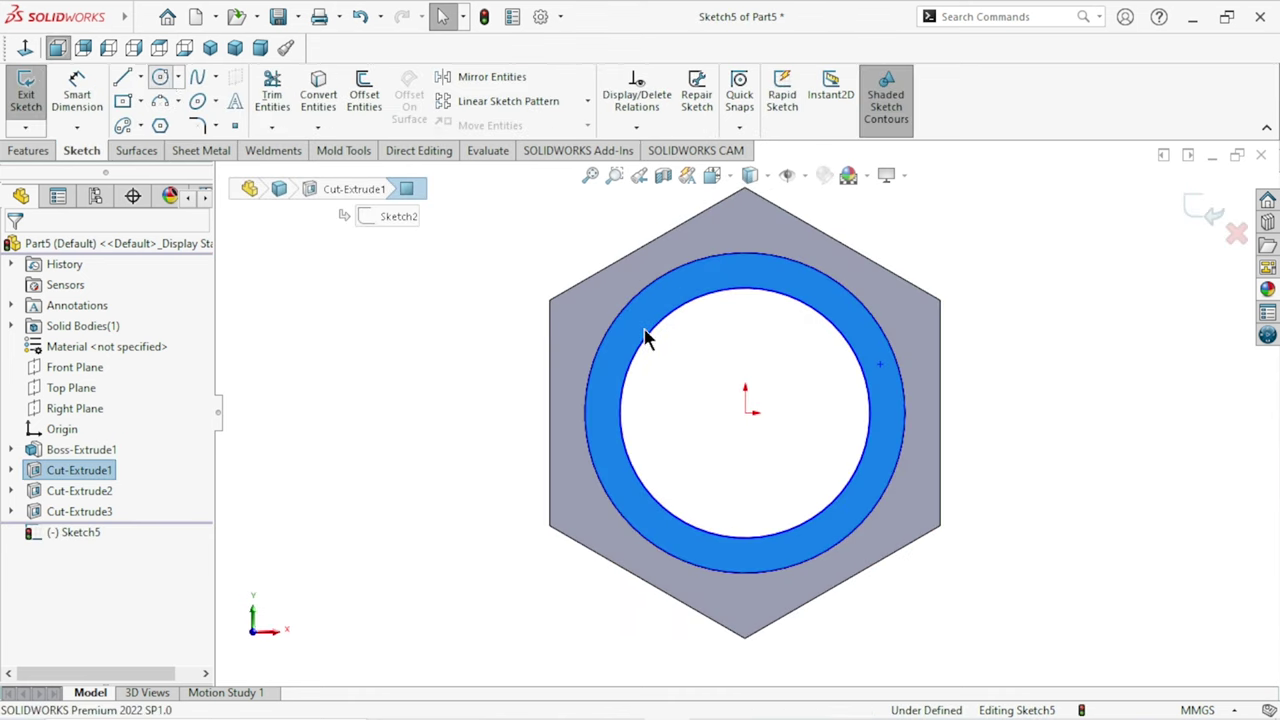
{"action": "left_click", "coordinate": [746, 411]}
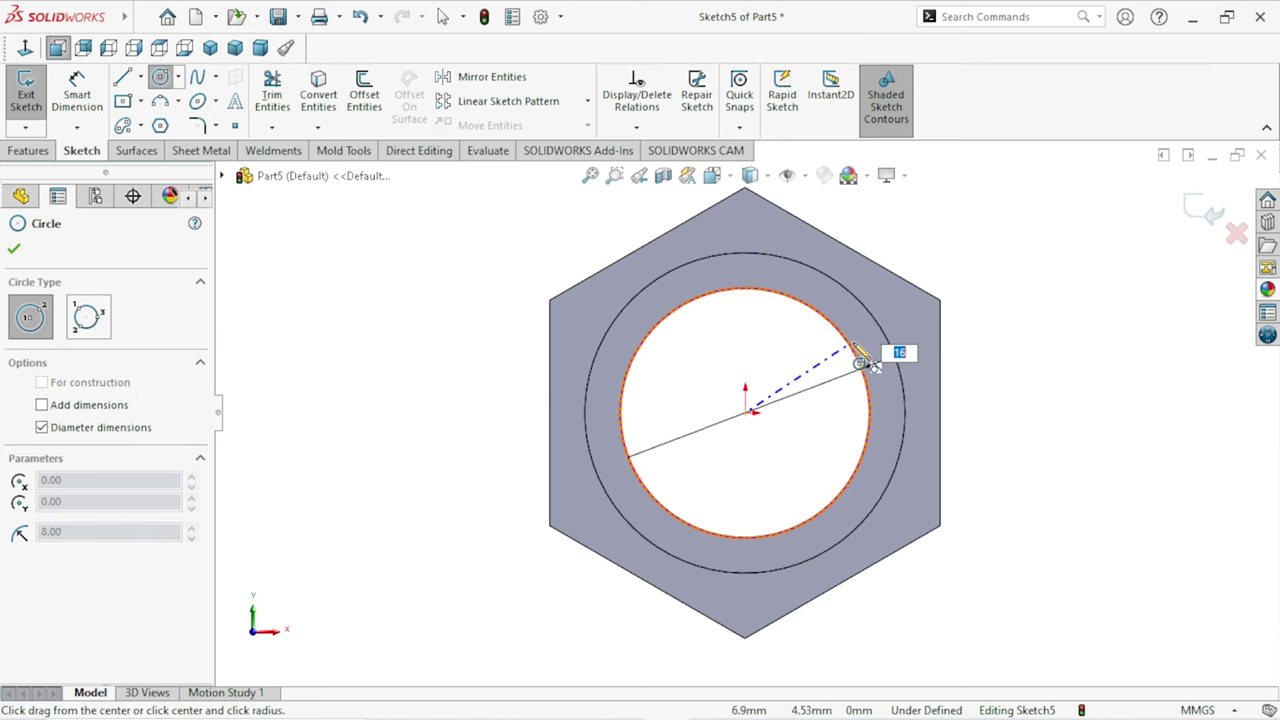
{"action": "left_click", "coordinate": [868, 352]}
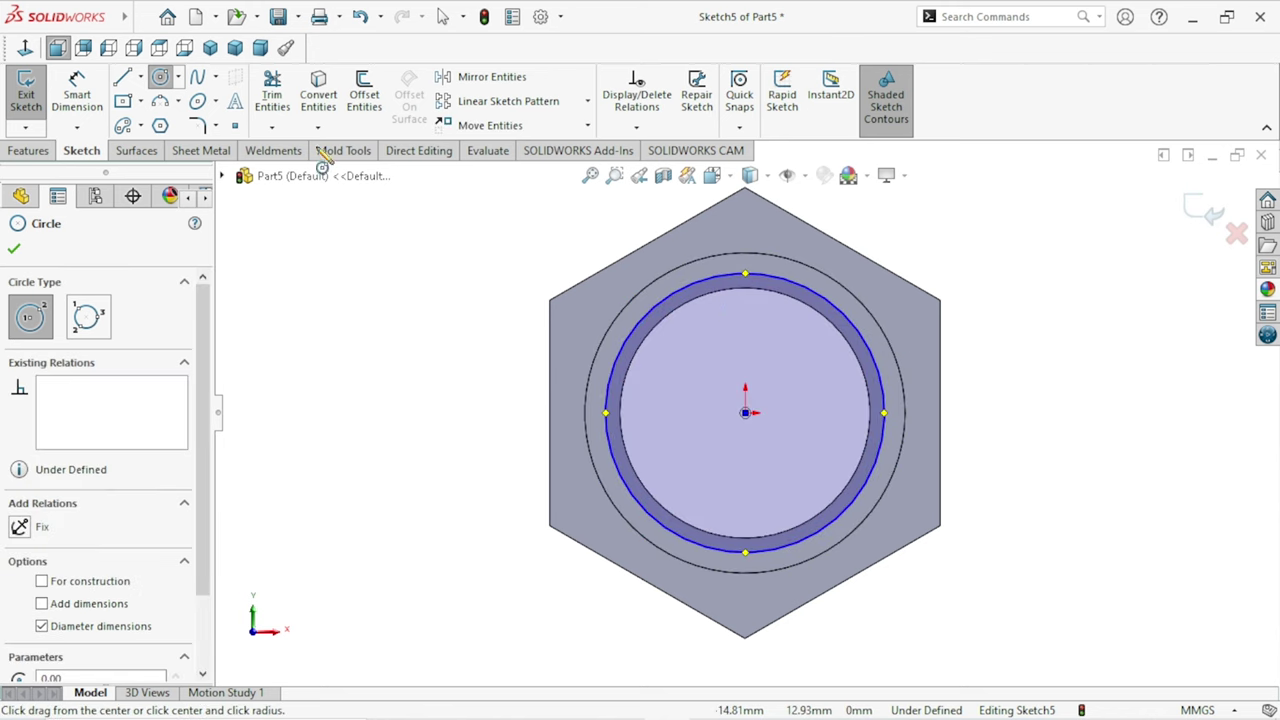
{"action": "key", "text": "Escape"}
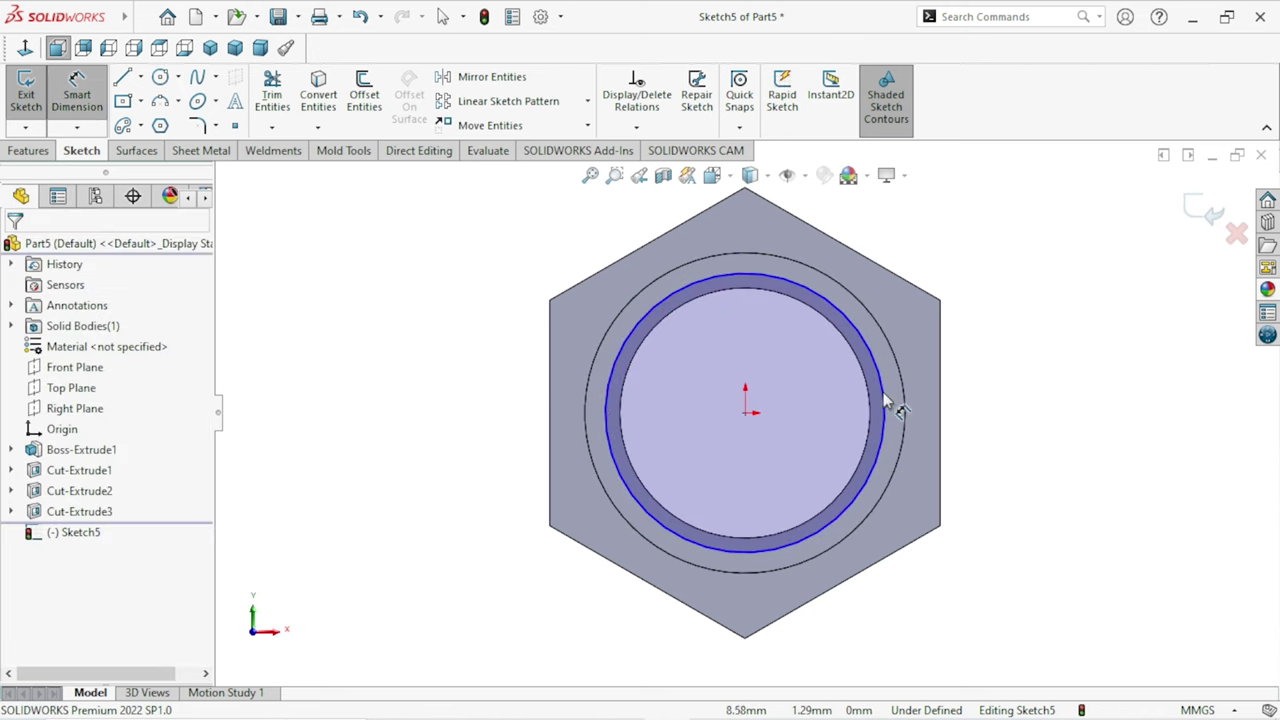
{"action": "left_click", "coordinate": [886, 402]}
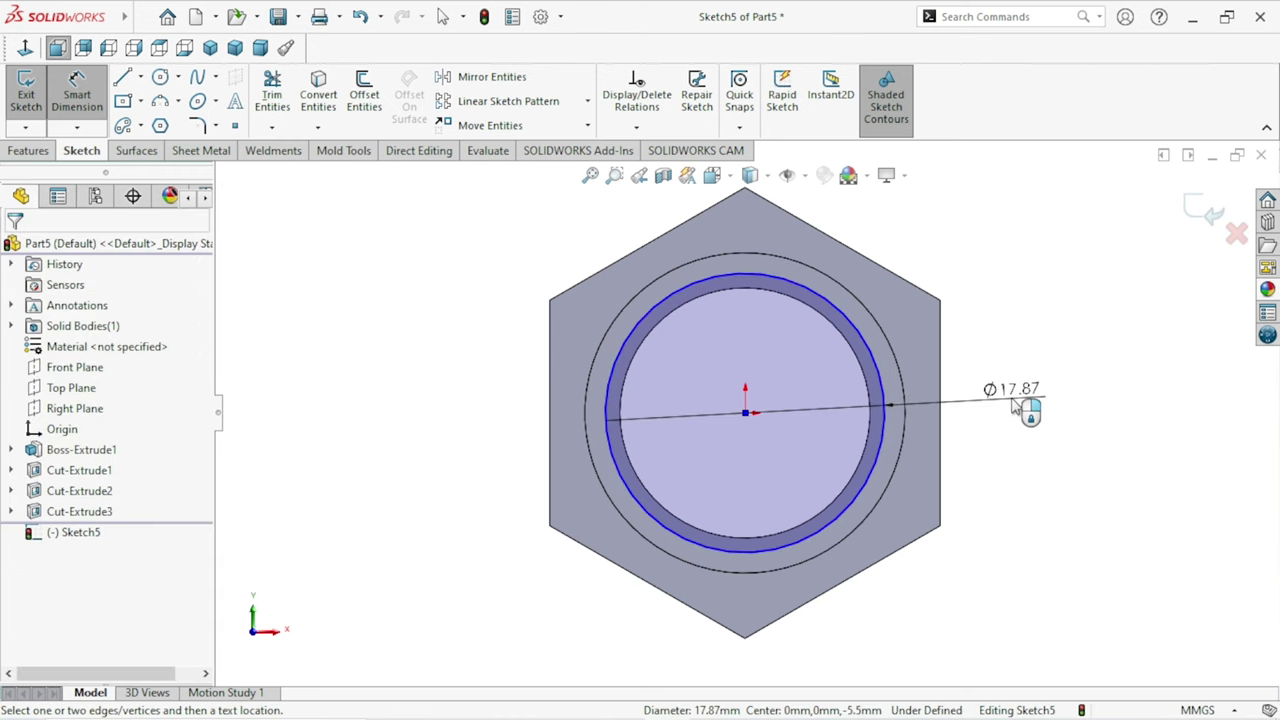
{"action": "left_click", "coordinate": [1025, 408]}
{"action": "type", "text": "18"}
{"action": "left_click", "coordinate": [933, 375]}
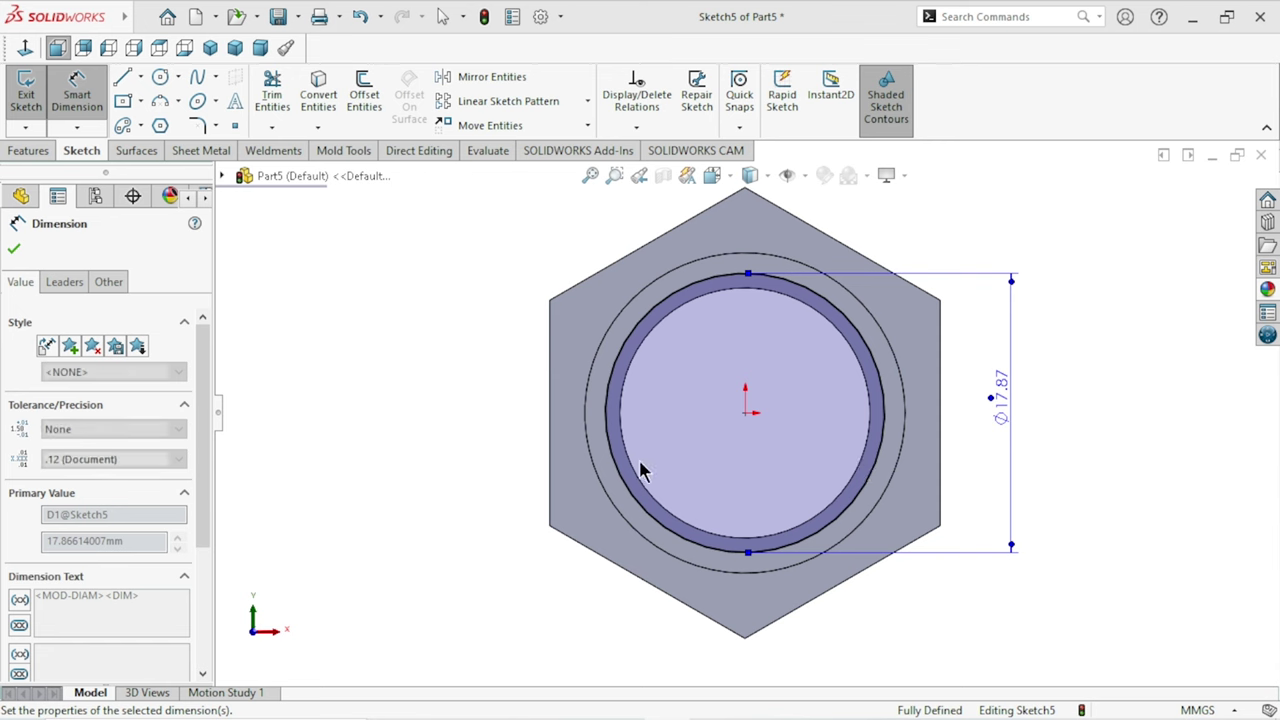
{"action": "left_click", "coordinate": [14, 249]}
Cut the Ø18 circle 2 mm deep as a Blind extruded cut
{"action": "left_click", "coordinate": [30, 150]}
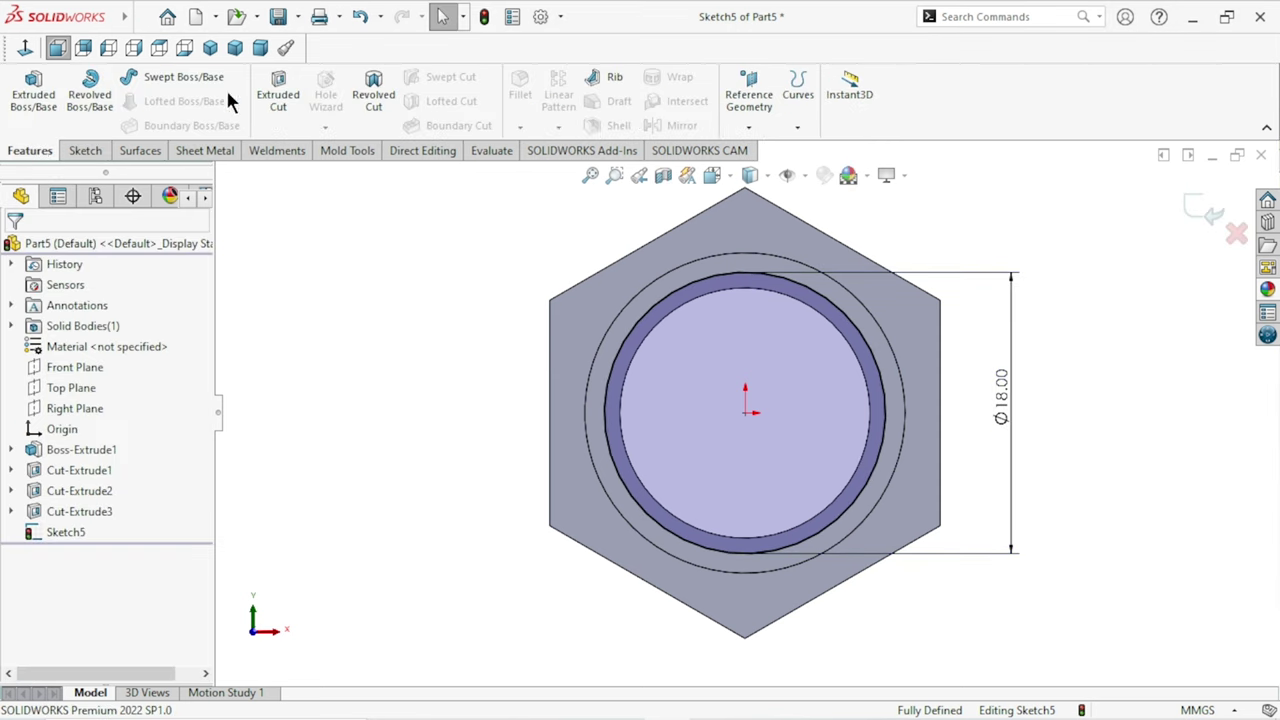
{"action": "left_click", "coordinate": [285, 102]}
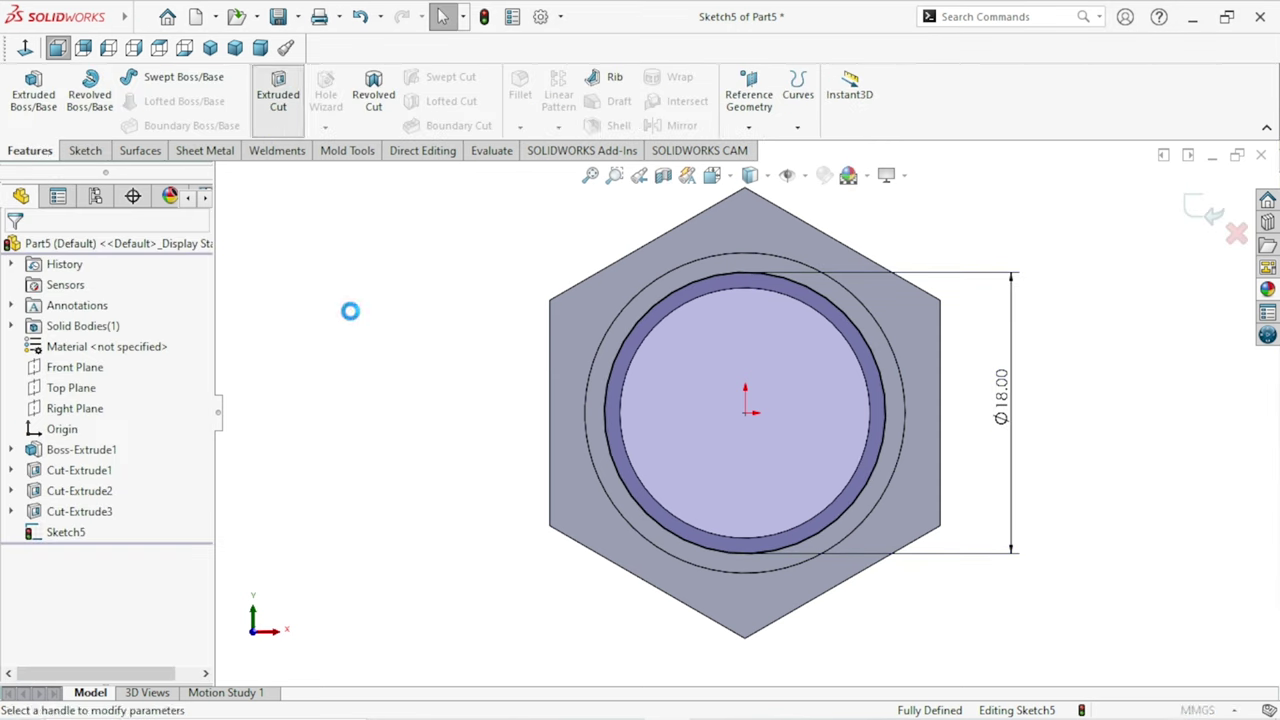
{"action": "type", "text": "2"}
{"action": "key", "text": "Return"}
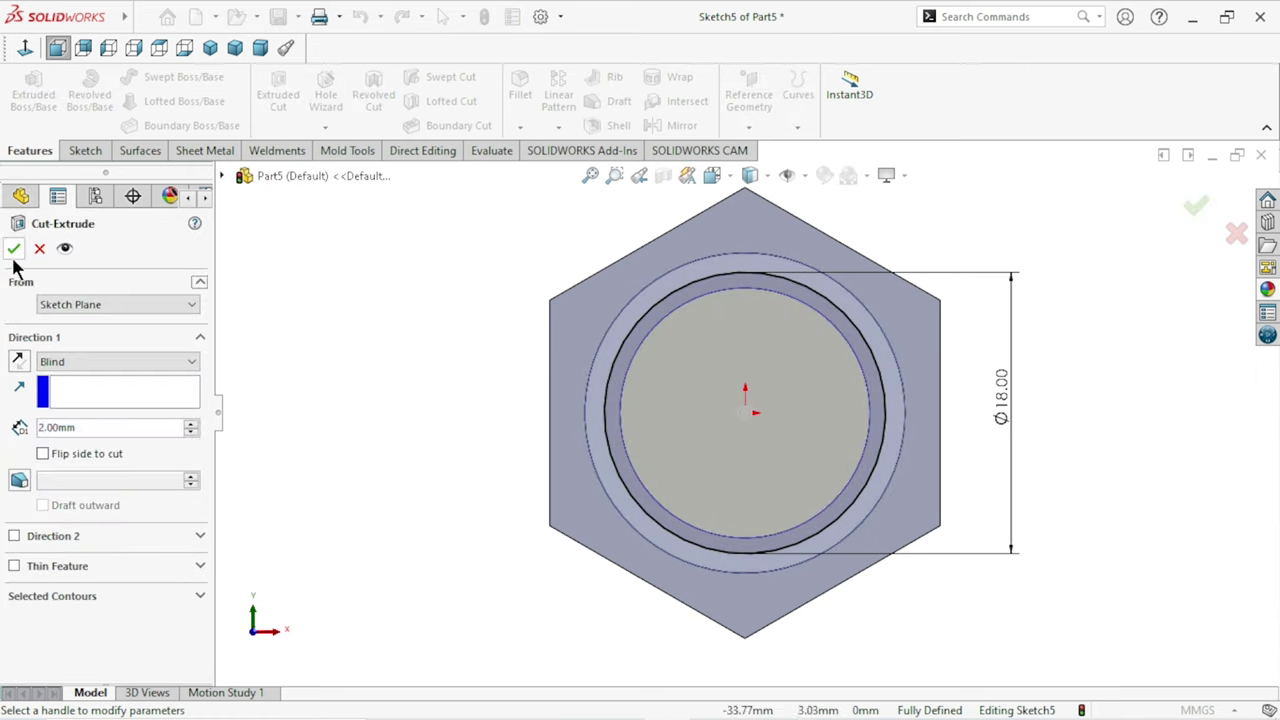
{"action": "left_click", "coordinate": [14, 250]}
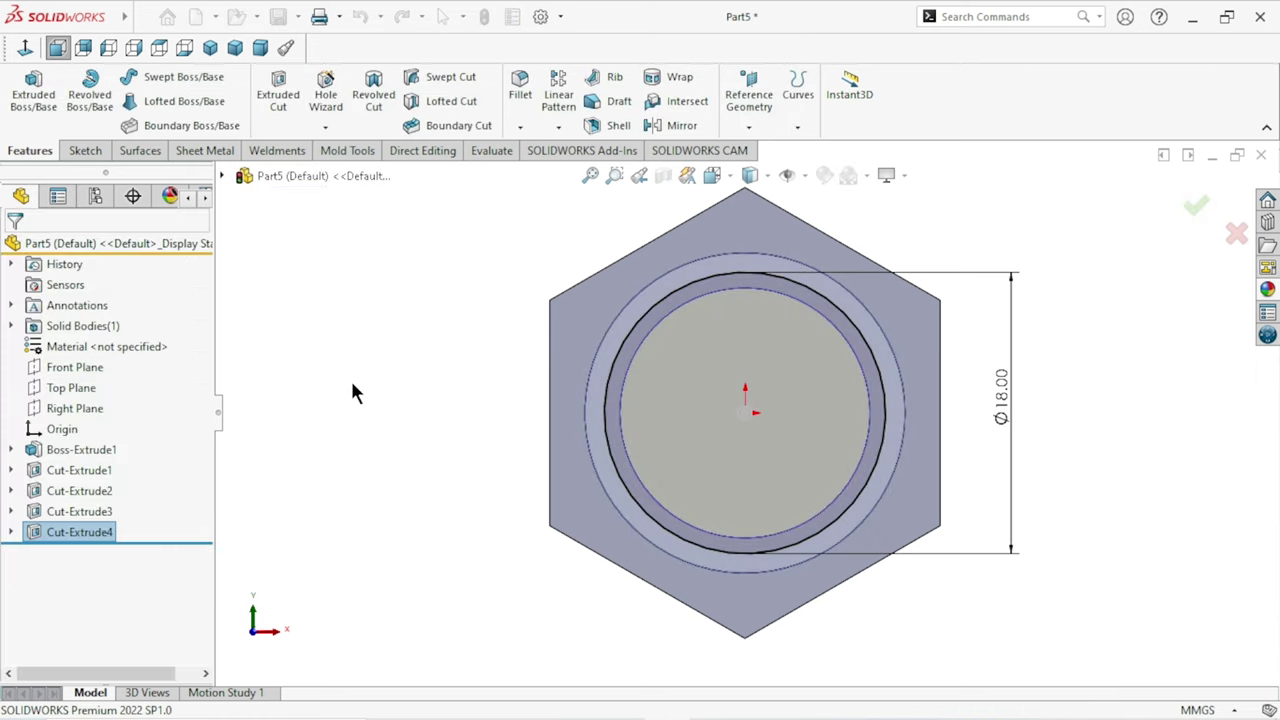
{"action": "middle_click_drag", "start_coordinate": [771, 449], "coordinate": [728, 466]}
Sketch on the front face and convert the 24 mm outer circle edge into it
{"action": "scroll", "coordinate": [735, 472], "scroll_direction": "up", "scroll_amount": 3}
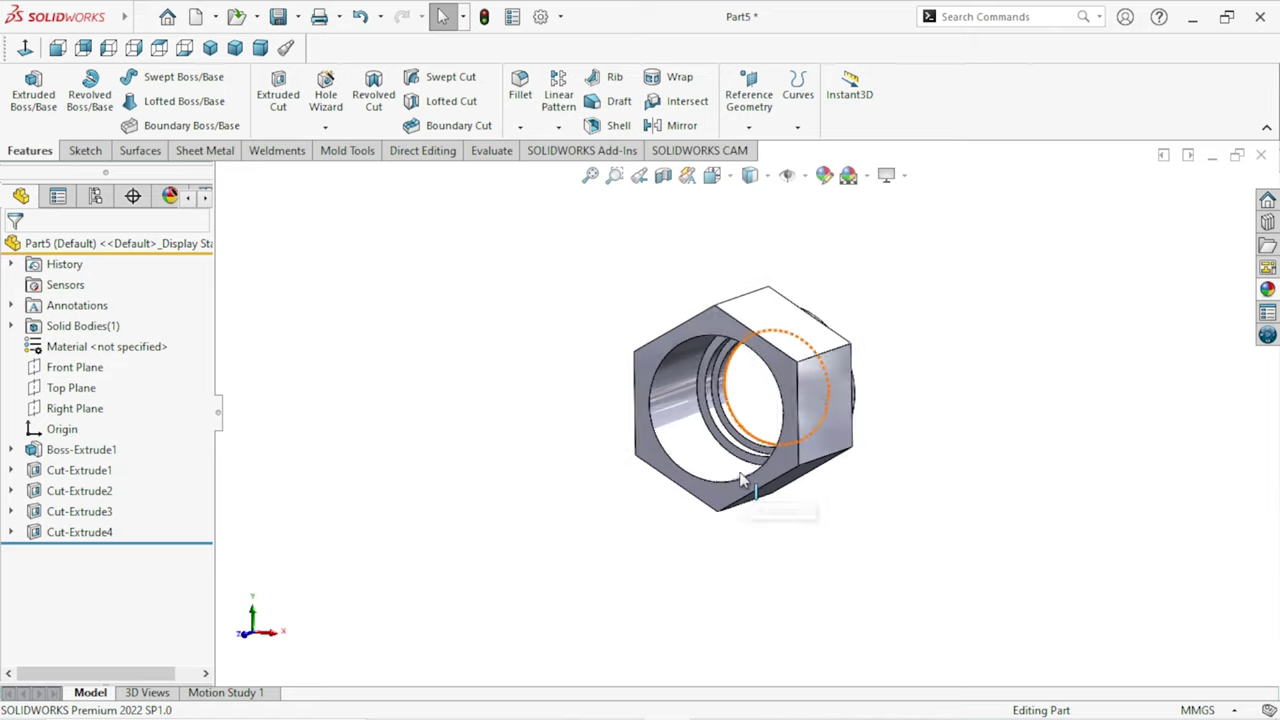
{"action": "middle_click_drag", "start_coordinate": [1006, 434], "coordinate": [1049, 409]}
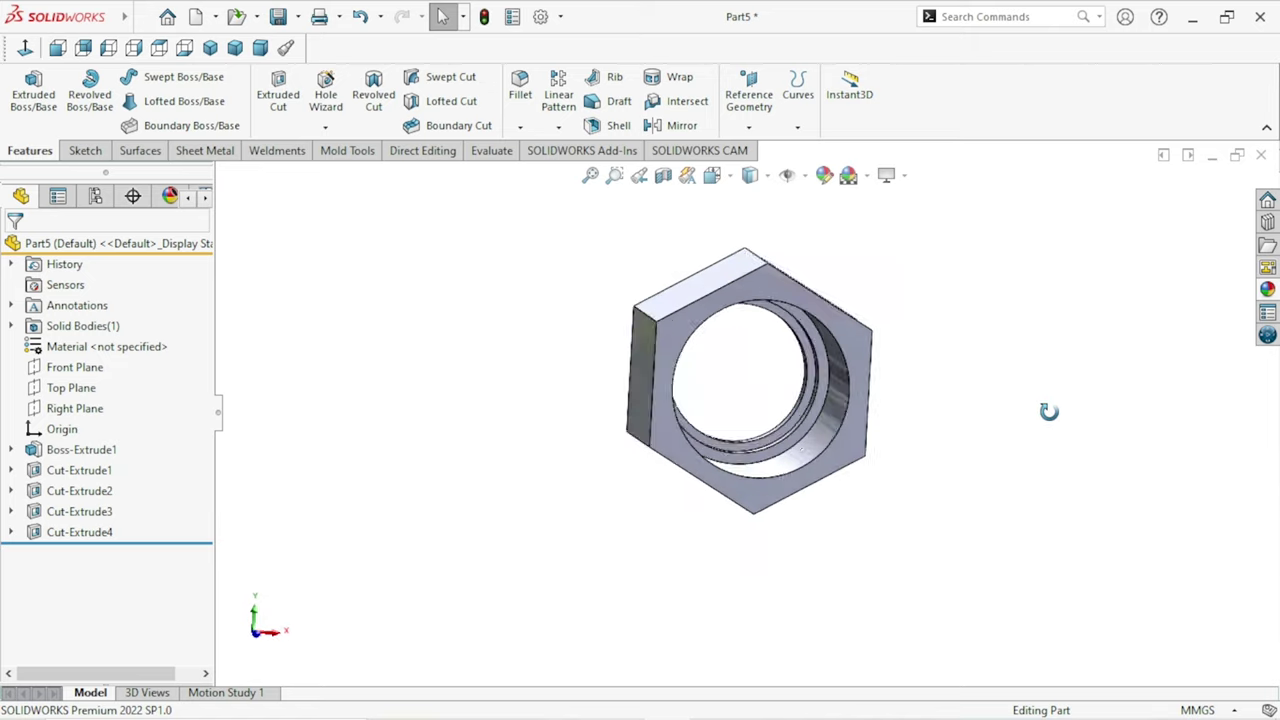
{"action": "left_click", "coordinate": [783, 315]}
{"action": "left_click", "coordinate": [848, 255]}
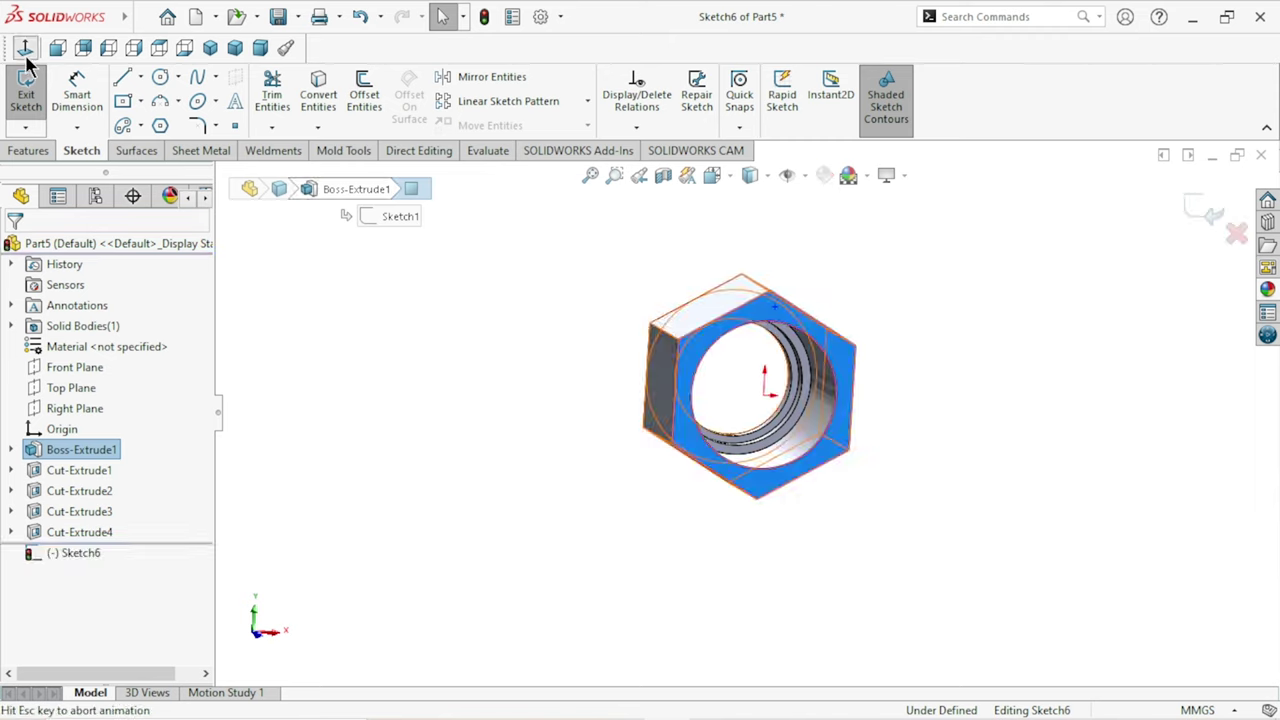
{"action": "left_click", "coordinate": [768, 177]}
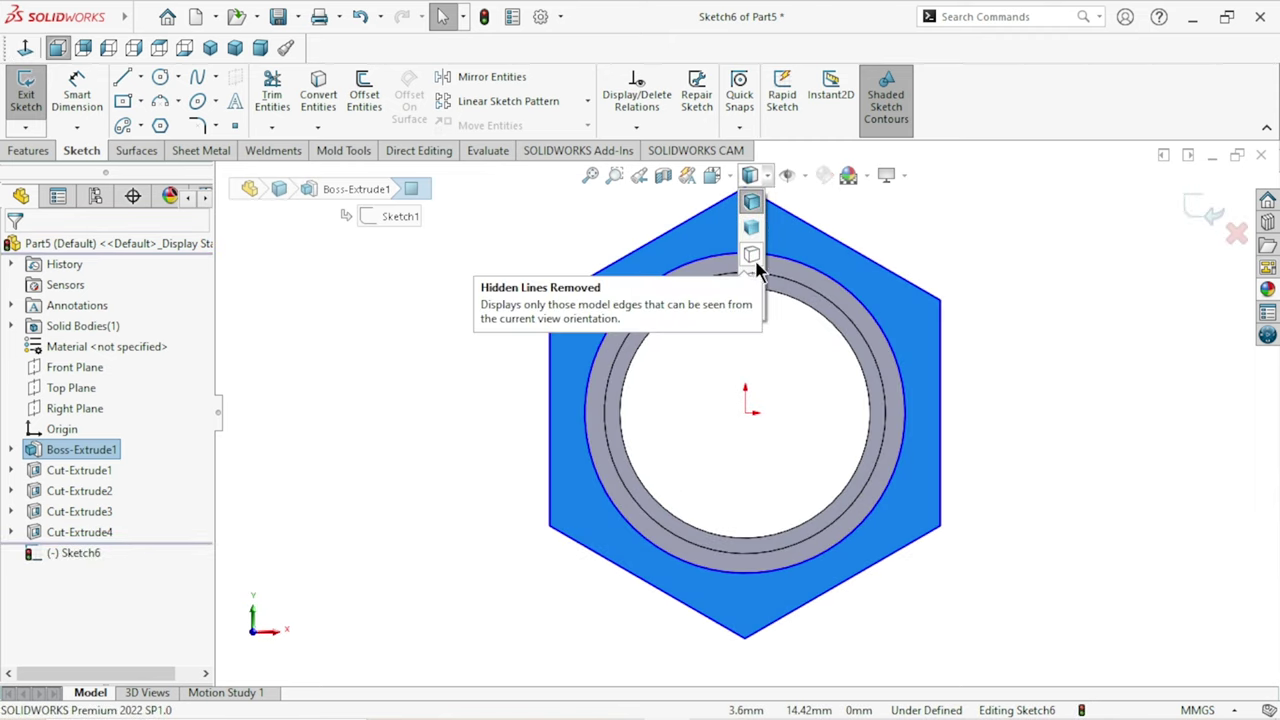
{"action": "left_click", "coordinate": [751, 254]}
{"action": "left_click", "coordinate": [767, 176]}
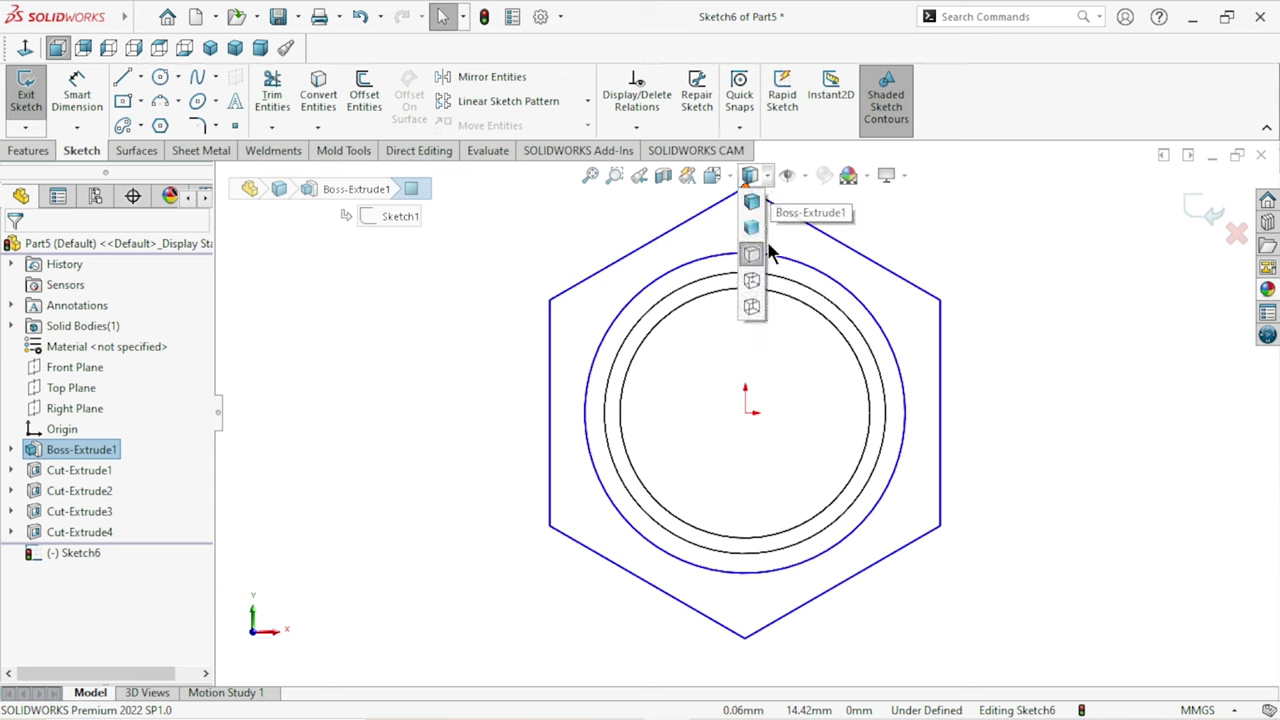
{"action": "left_click", "coordinate": [760, 306]}
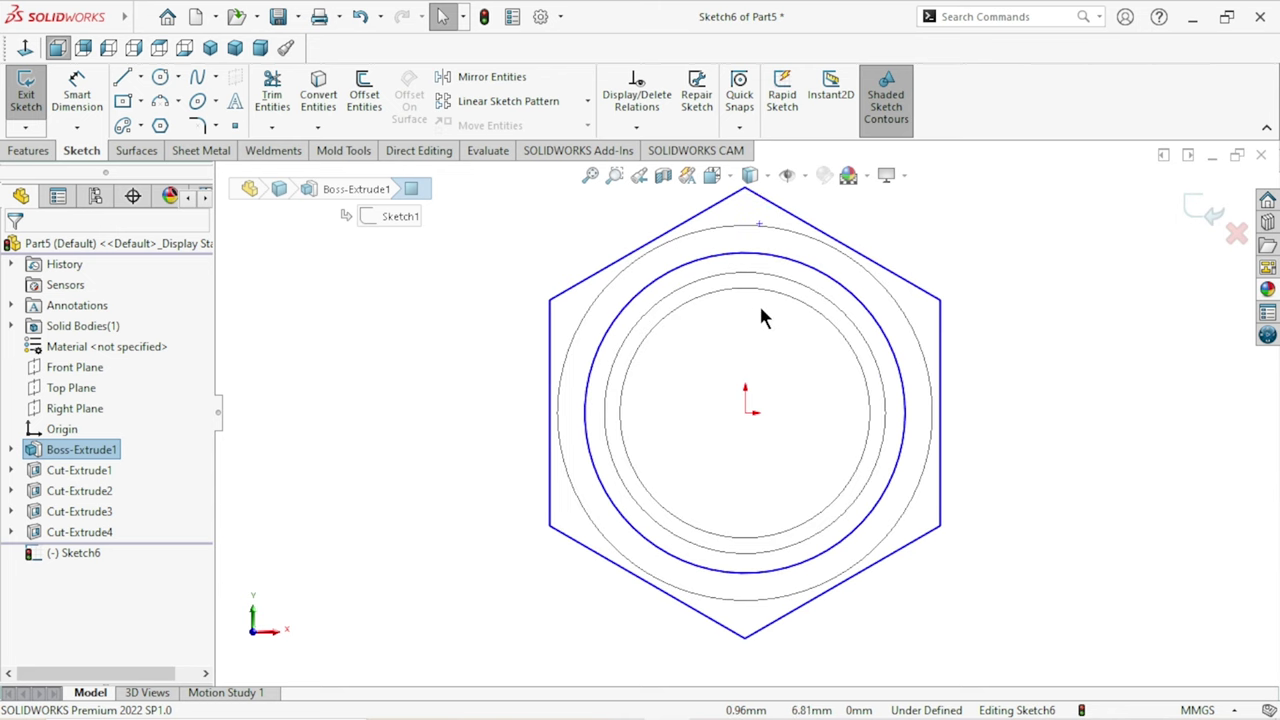
{"action": "left_click", "coordinate": [787, 237]}
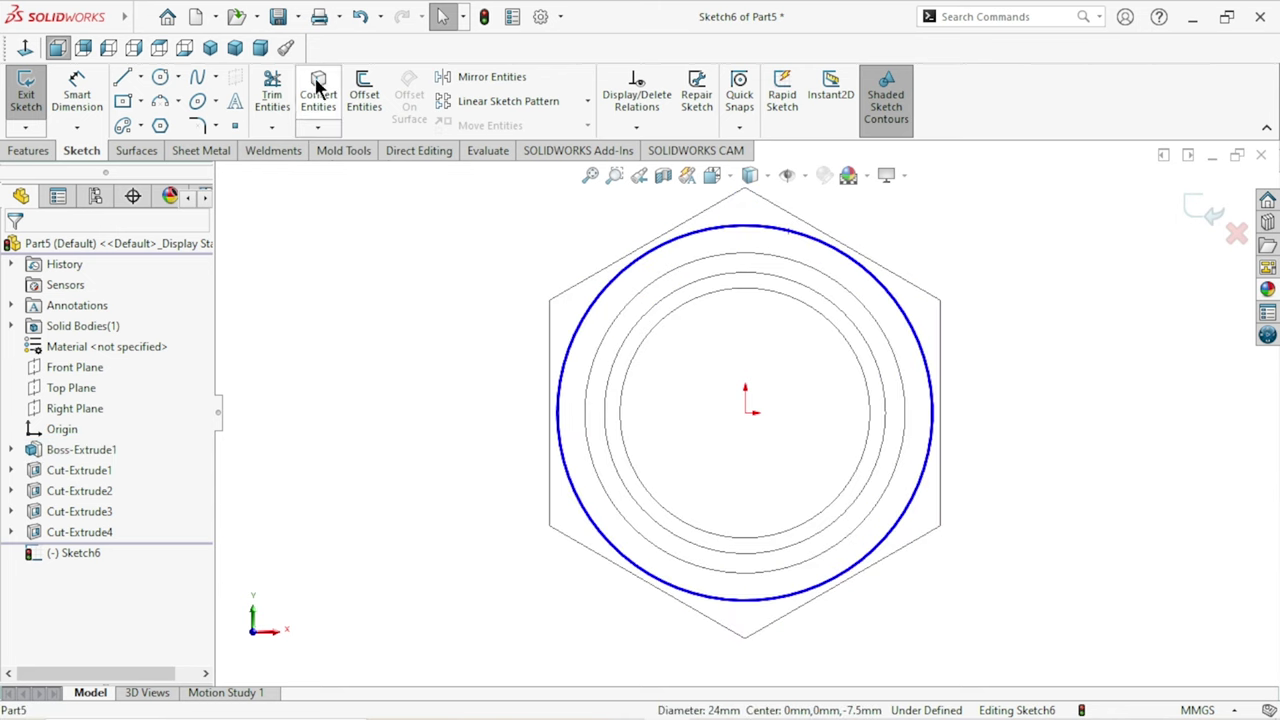
{"action": "left_click", "coordinate": [314, 88]}
{"action": "left_click", "coordinate": [767, 175]}
{"action": "left_click", "coordinate": [751, 203]}
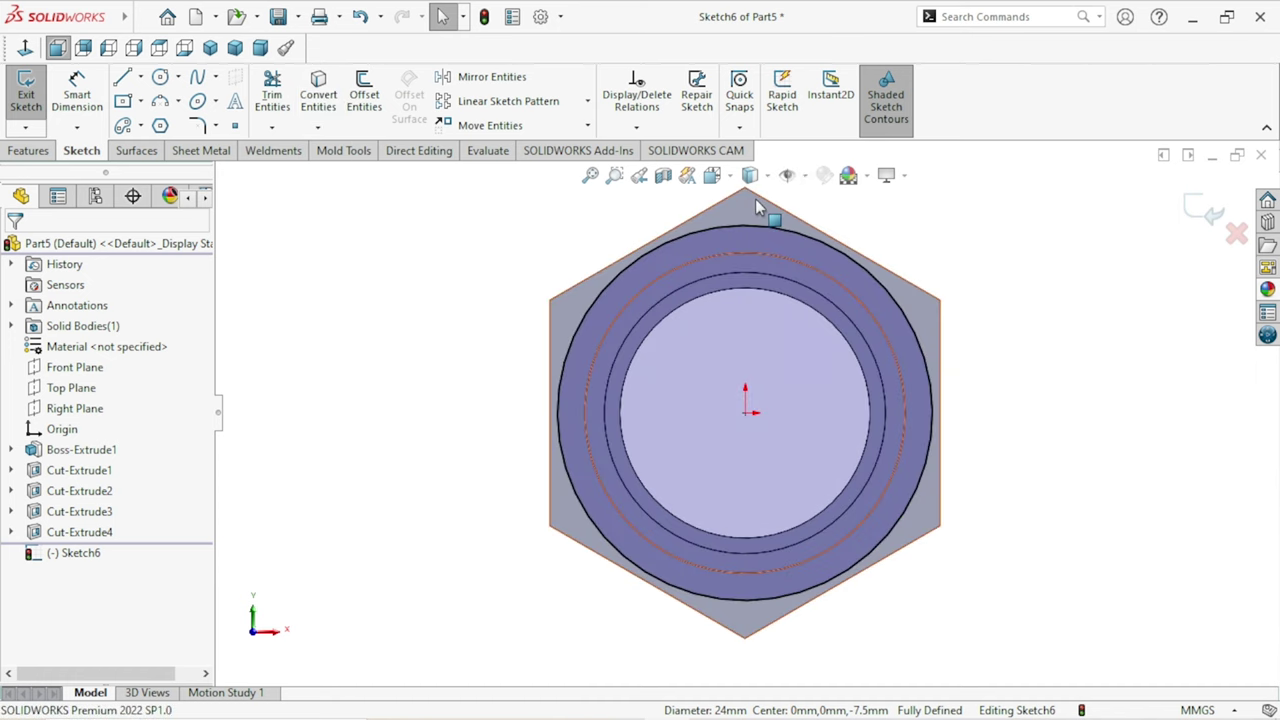
Cut 1 mm Blind outside the converted circle with Flip side to cut checked
{"action": "left_click", "coordinate": [25, 150]}
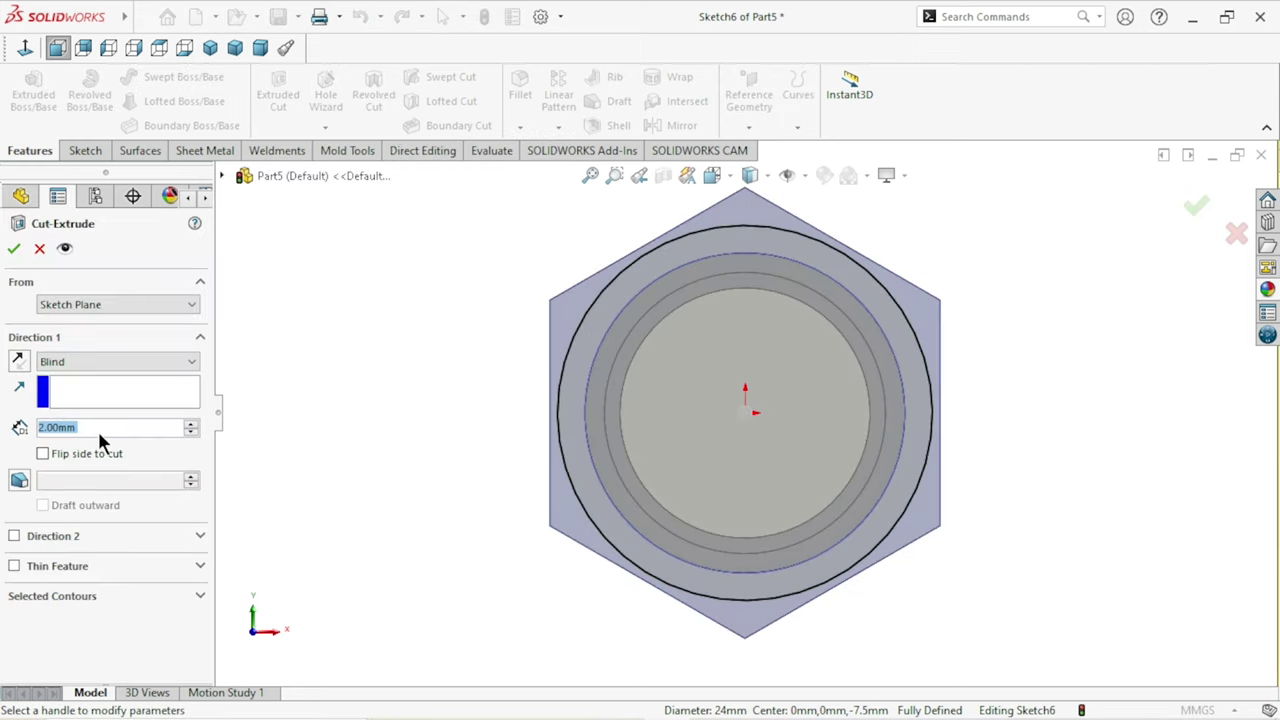
{"action": "type", "text": "1"}
{"action": "key", "text": "Return"}
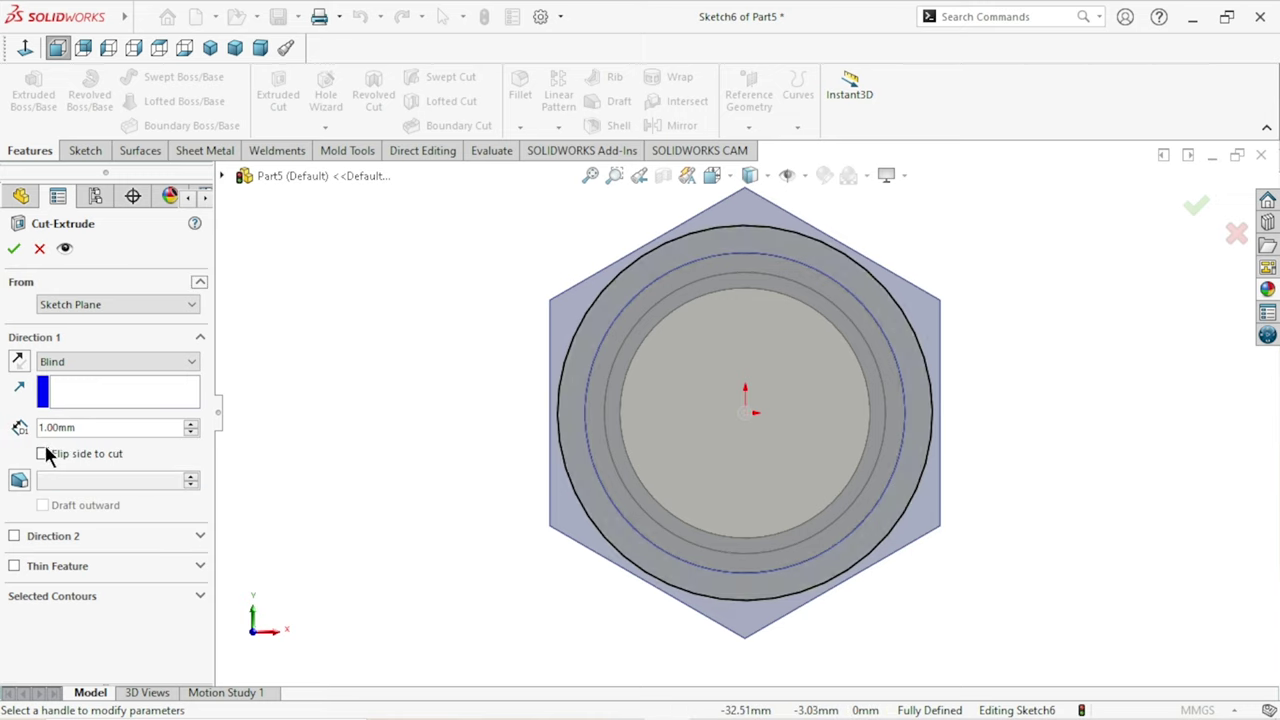
{"action": "left_click", "coordinate": [43, 455]}
{"action": "left_click", "coordinate": [13, 250]}
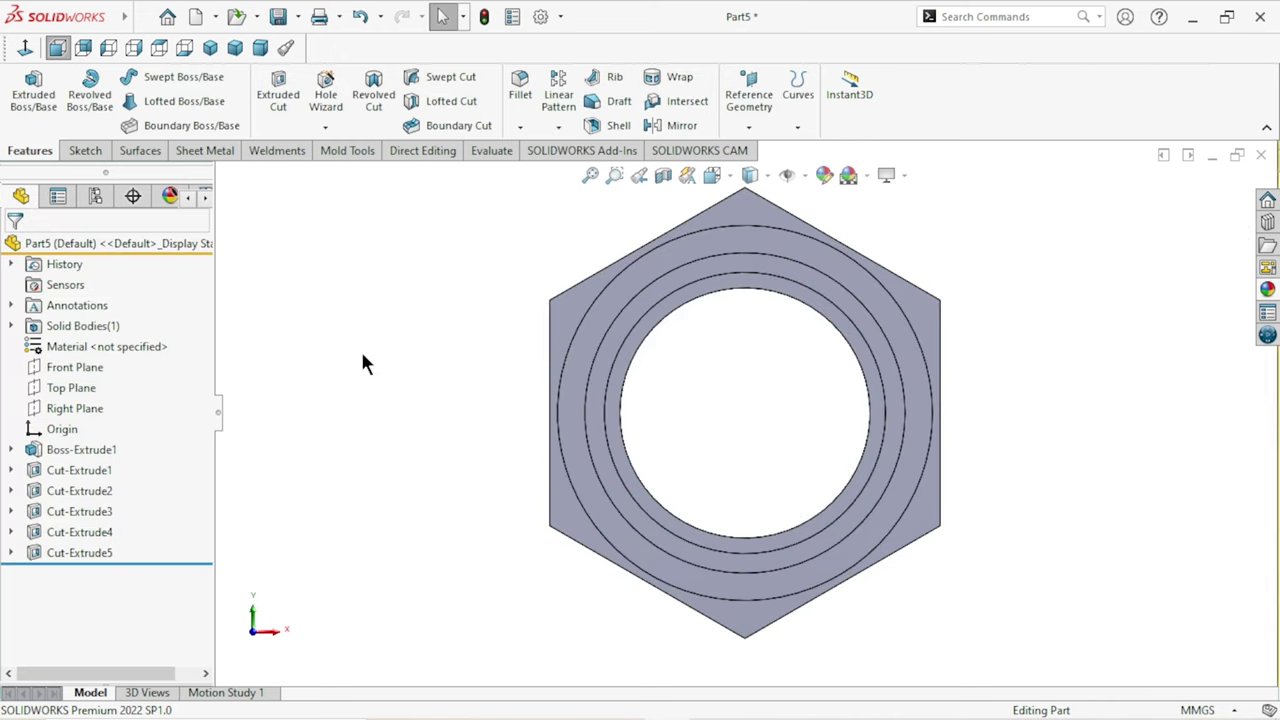
Sketch a circle touching the hexagon's sides on the nut's other hex end face
{"action": "middle_click_drag", "start_coordinate": [363, 363], "coordinate": [783, 440]}
{"action": "scroll", "coordinate": [783, 440], "scroll_direction": "up", "scroll_amount": 2}
{"action": "mouse_move", "coordinate": [981, 417]}
{"action": "middle_mouse_down"}
{"action": "mouse_move", "coordinate": [983, 371]}
{"action": "mouse_move", "coordinate": [1000, 357]}
{"action": "mouse_move", "coordinate": [945, 415]}
{"action": "mouse_move", "coordinate": [837, 394]}
{"action": "mouse_move", "coordinate": [960, 374]}
{"action": "mouse_move", "coordinate": [946, 389]}
{"action": "middle_mouse_up"}
{"action": "scroll", "coordinate": [945, 415], "scroll_direction": "down", "scroll_amount": 2}
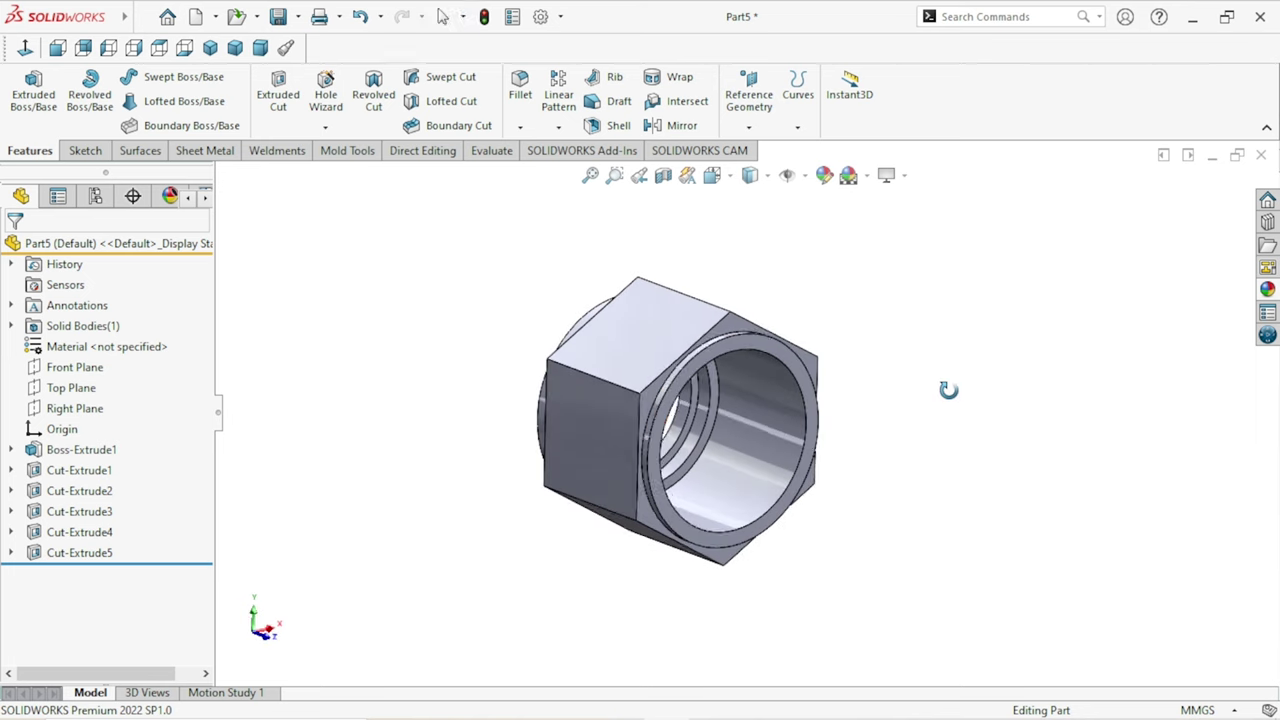
{"action": "left_click", "coordinate": [732, 321]}
{"action": "left_click", "coordinate": [814, 268]}
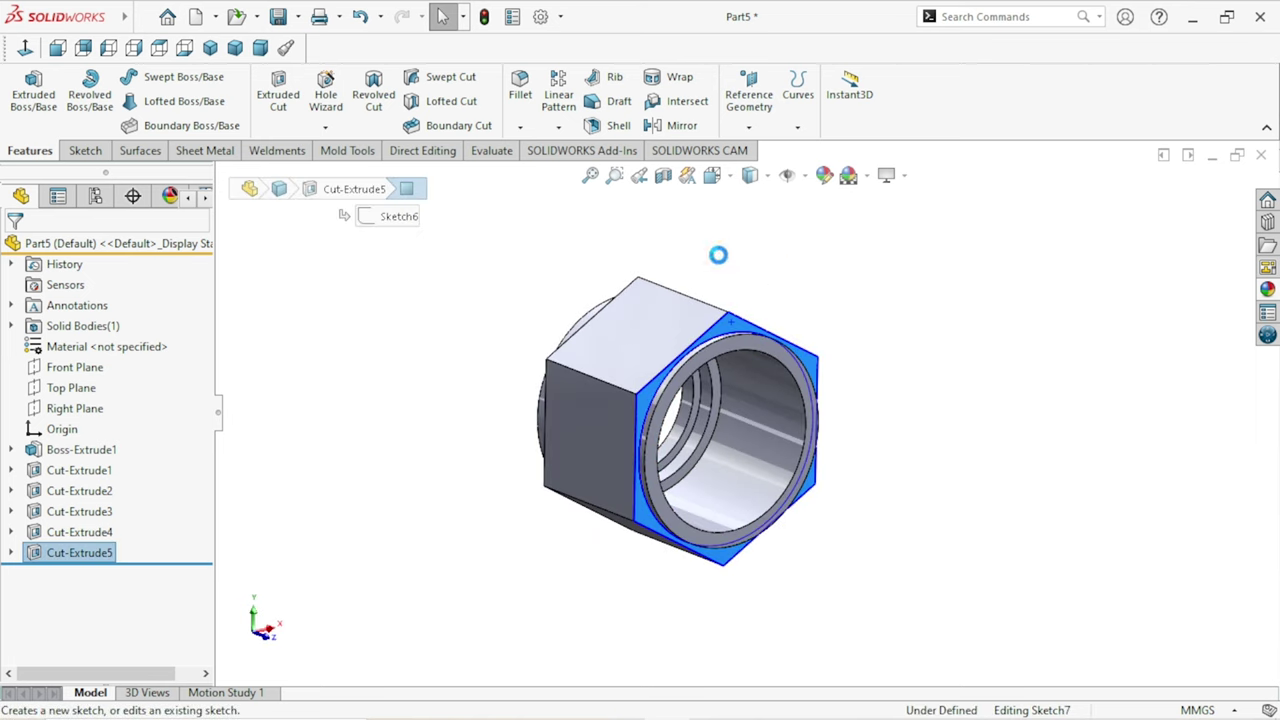
{"action": "left_click", "coordinate": [25, 47]}
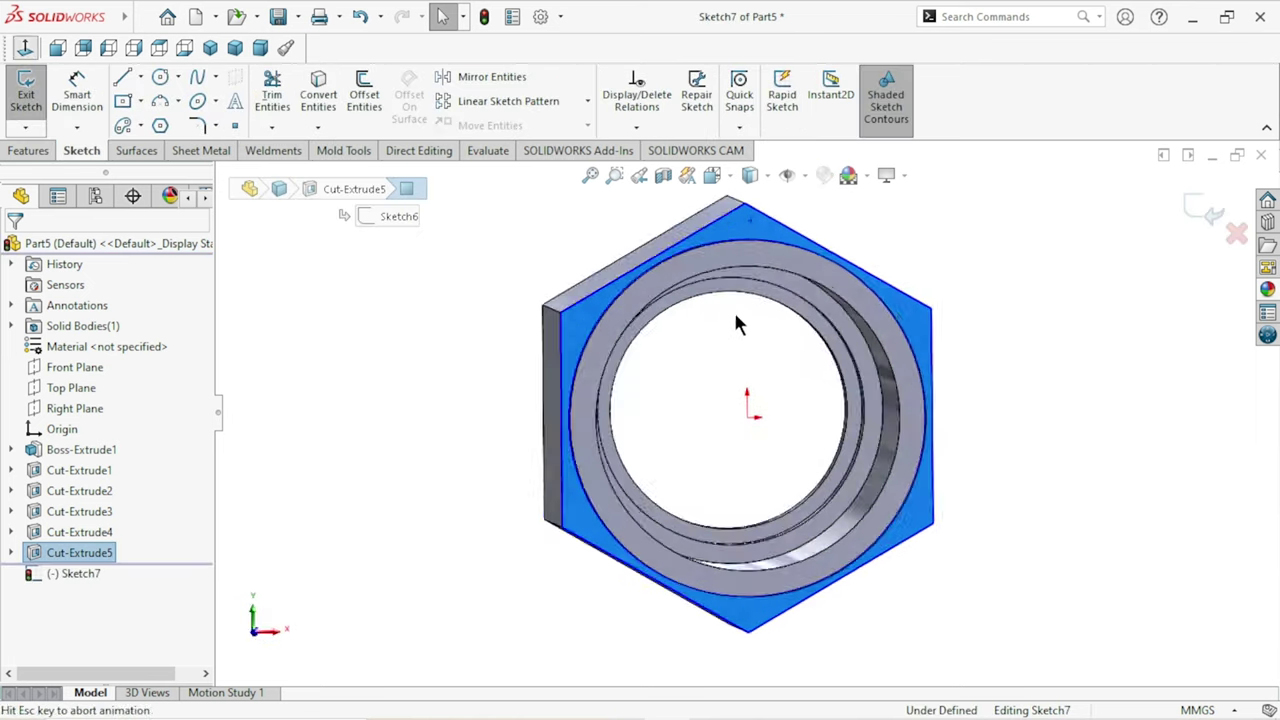
{"action": "left_click", "coordinate": [160, 78]}
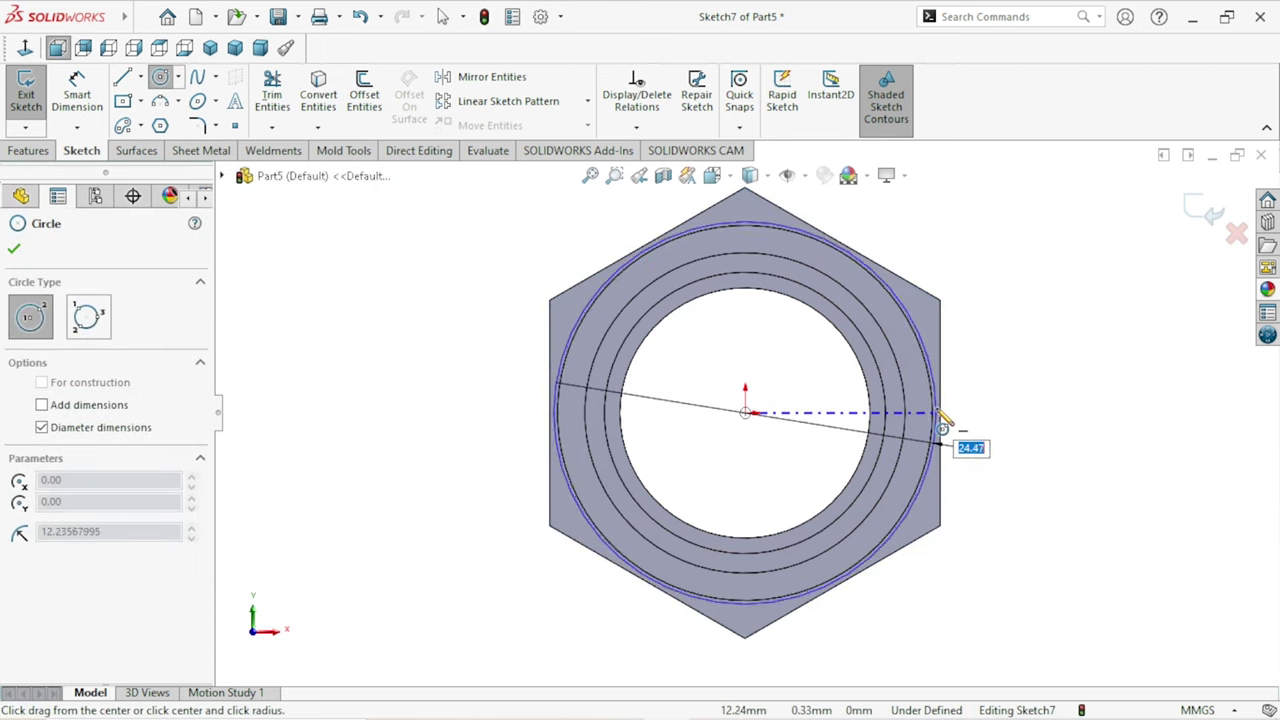
{"action": "left_click", "coordinate": [867, 263]}
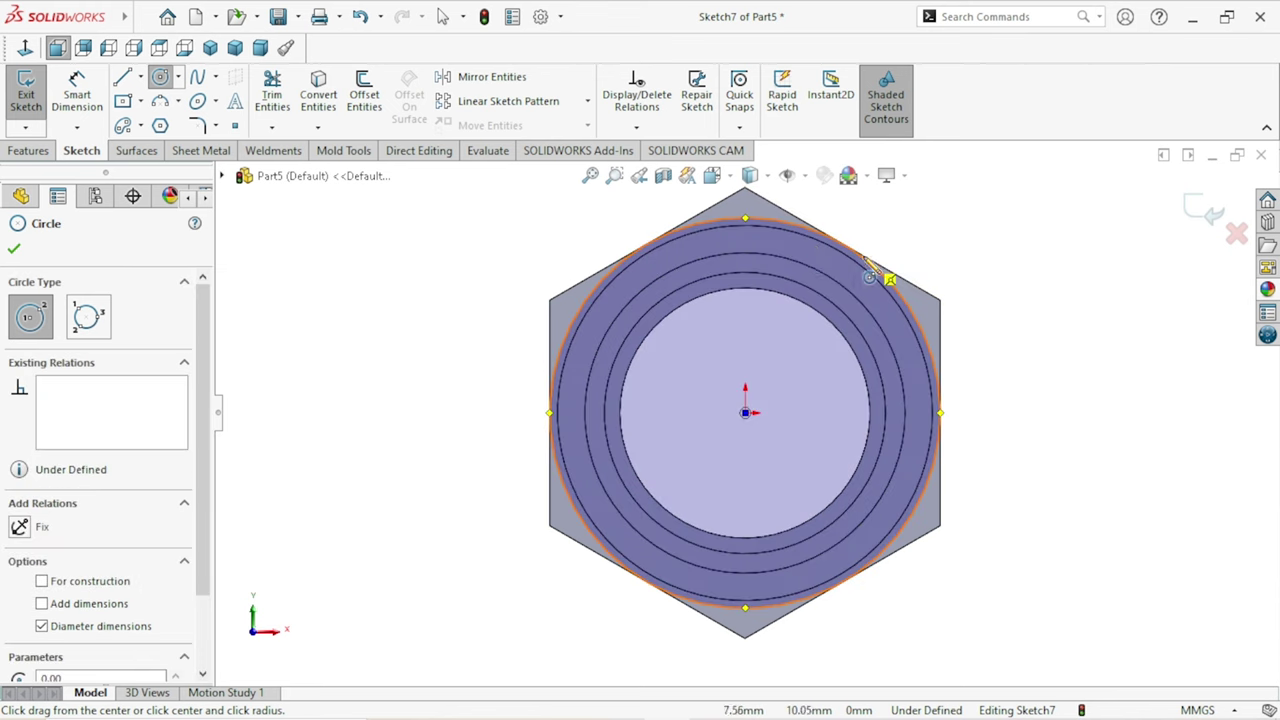
{"action": "left_click", "coordinate": [13, 248]}
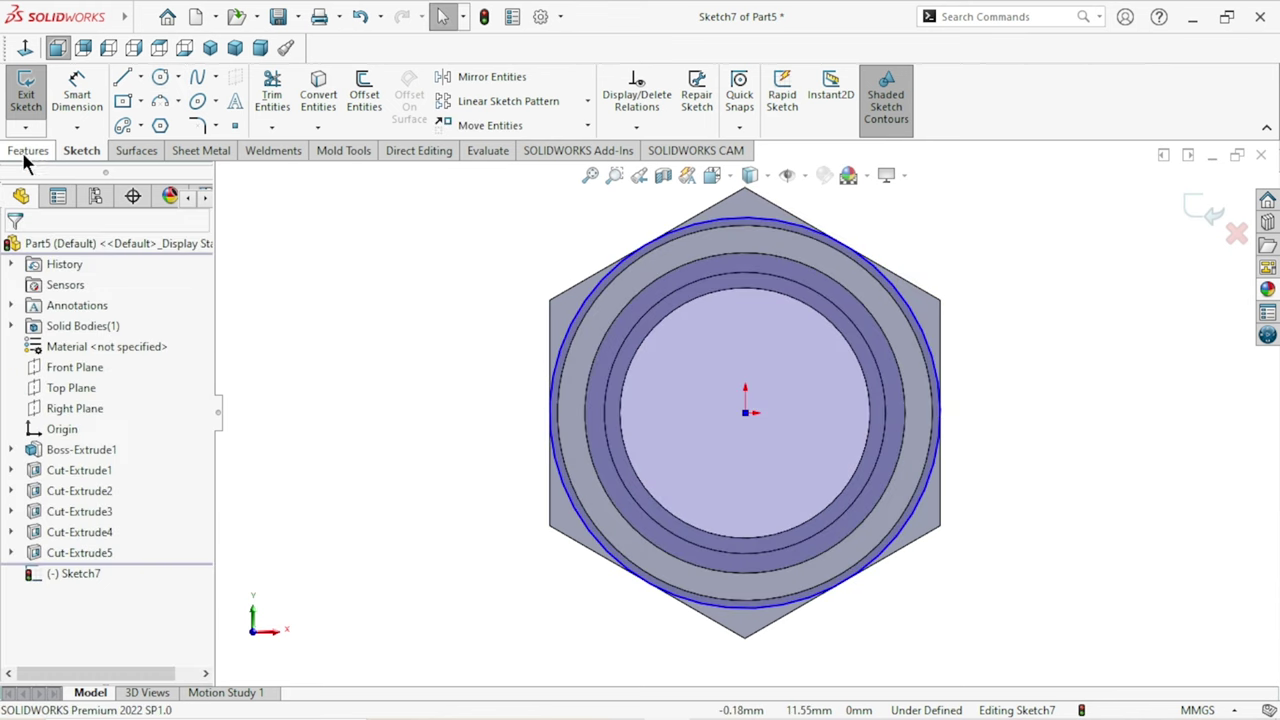
Extrude-cut the circle Blind 100 mm with 45° draft, keeping all bodies, then undo the cut
{"action": "left_click", "coordinate": [30, 151]}
{"action": "left_click", "coordinate": [292, 98]}
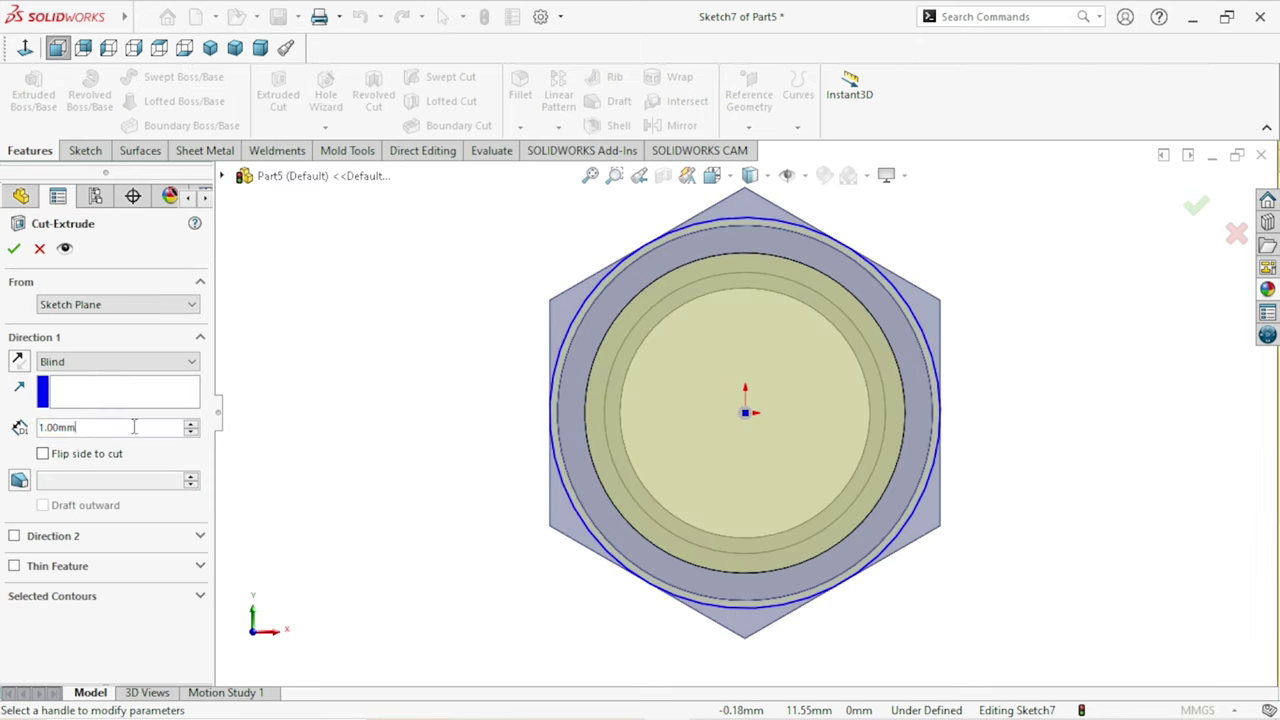
{"action": "type", "text": "100"}
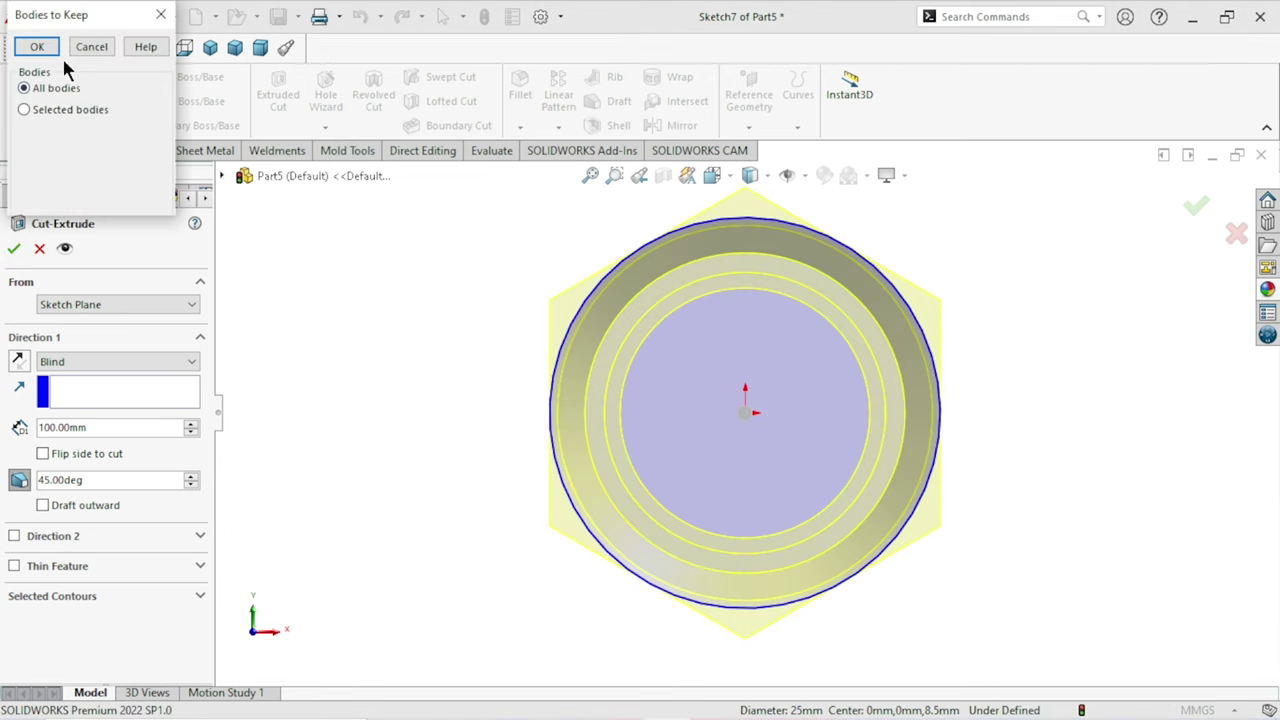
{"action": "left_click", "coordinate": [56, 55]}
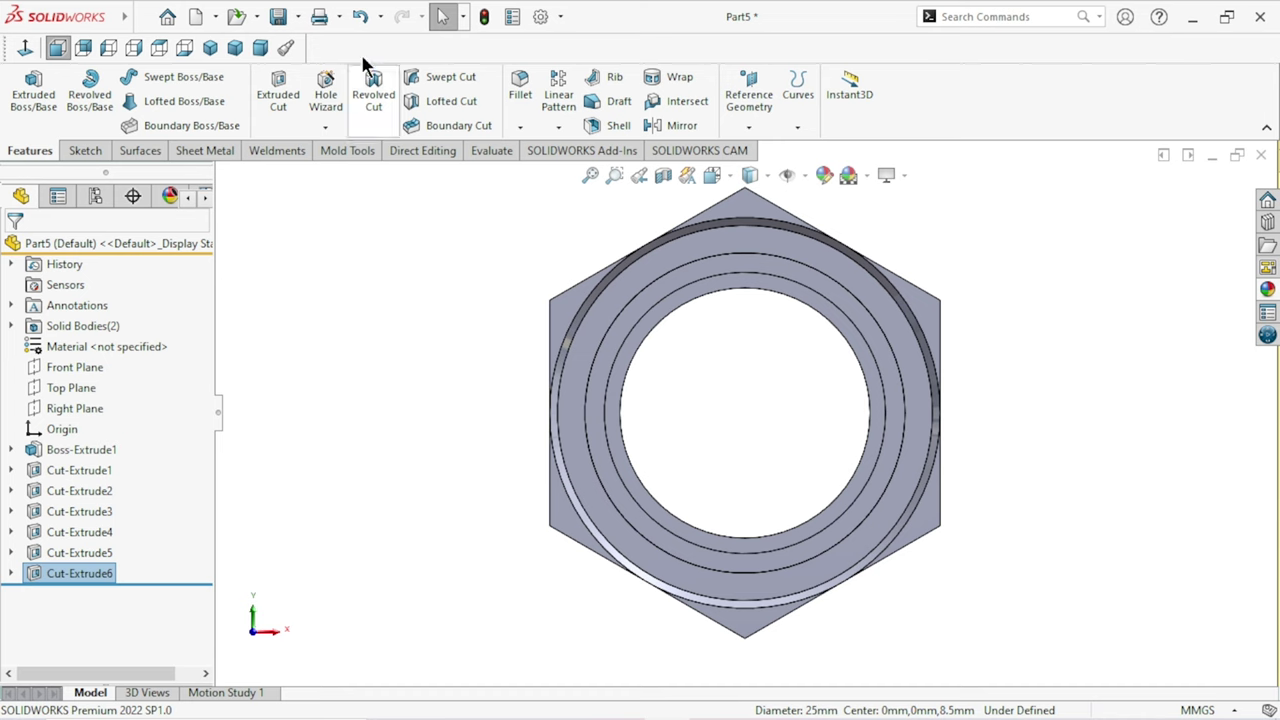
{"action": "left_click", "coordinate": [365, 22]}
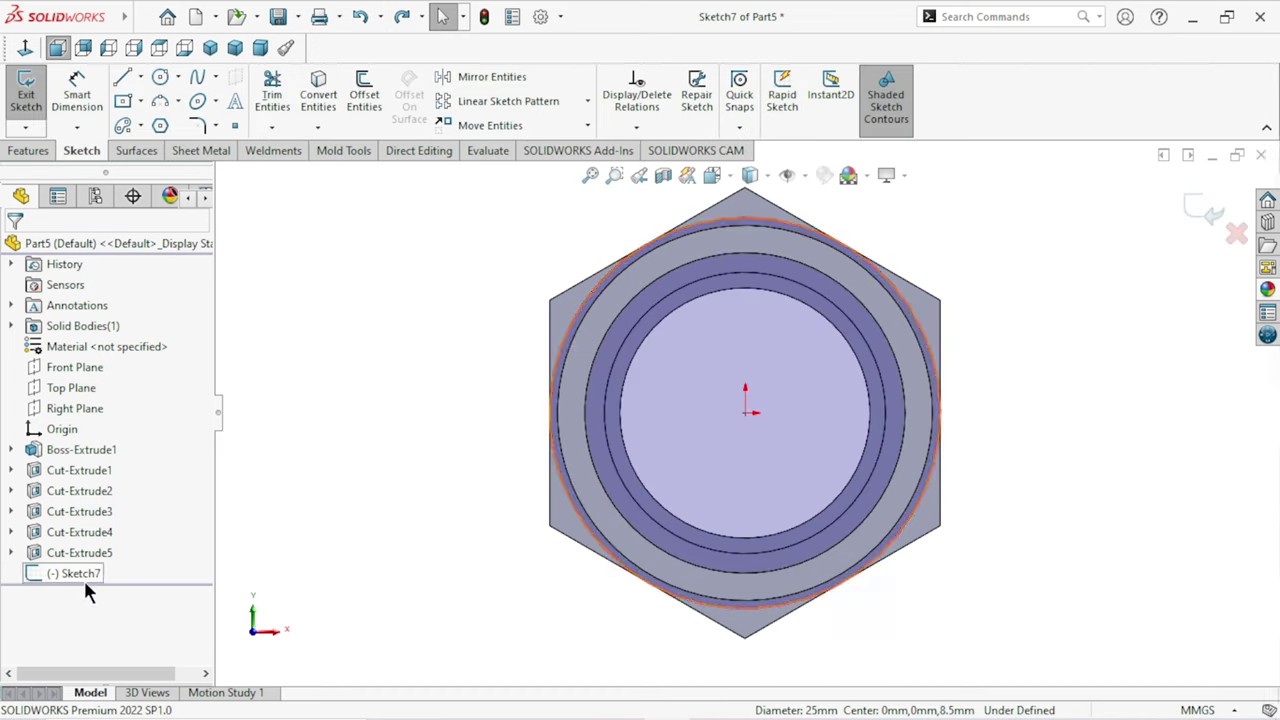
Redo the cut with Flip side to cut and a 45° draft, chamfering the hex corners
{"action": "mouse_move", "coordinate": [391, 492]}
{"action": "middle_mouse_down"}
{"action": "mouse_move", "coordinate": [400, 443]}
{"action": "mouse_move", "coordinate": [120, 386]}
{"action": "middle_mouse_up"}
{"action": "left_click", "coordinate": [27, 151]}
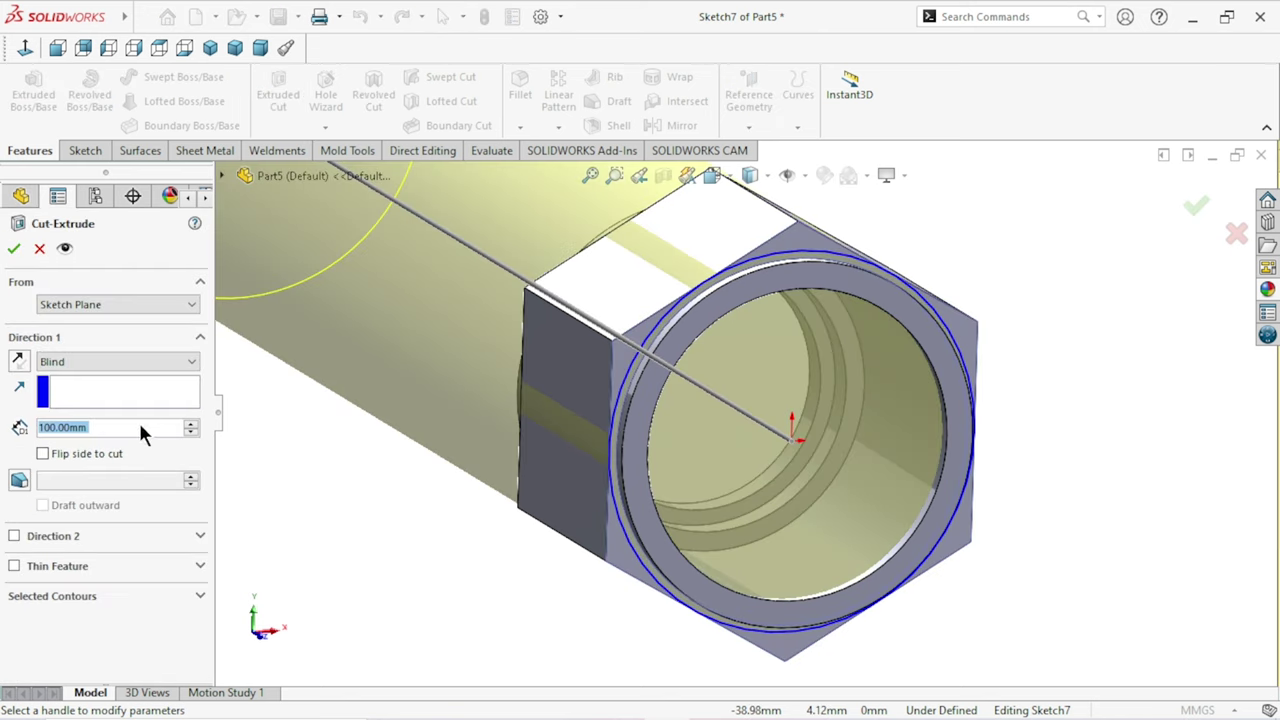
{"action": "left_click", "coordinate": [43, 454]}
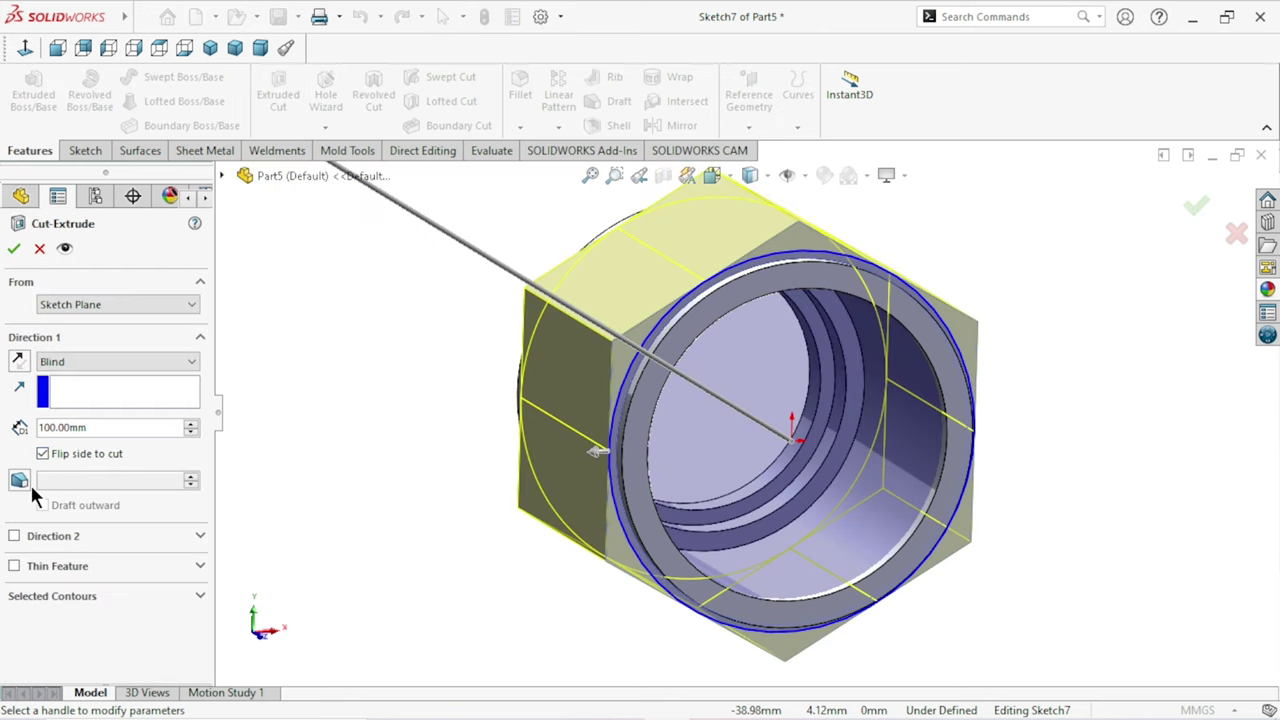
{"action": "left_click", "coordinate": [26, 484]}
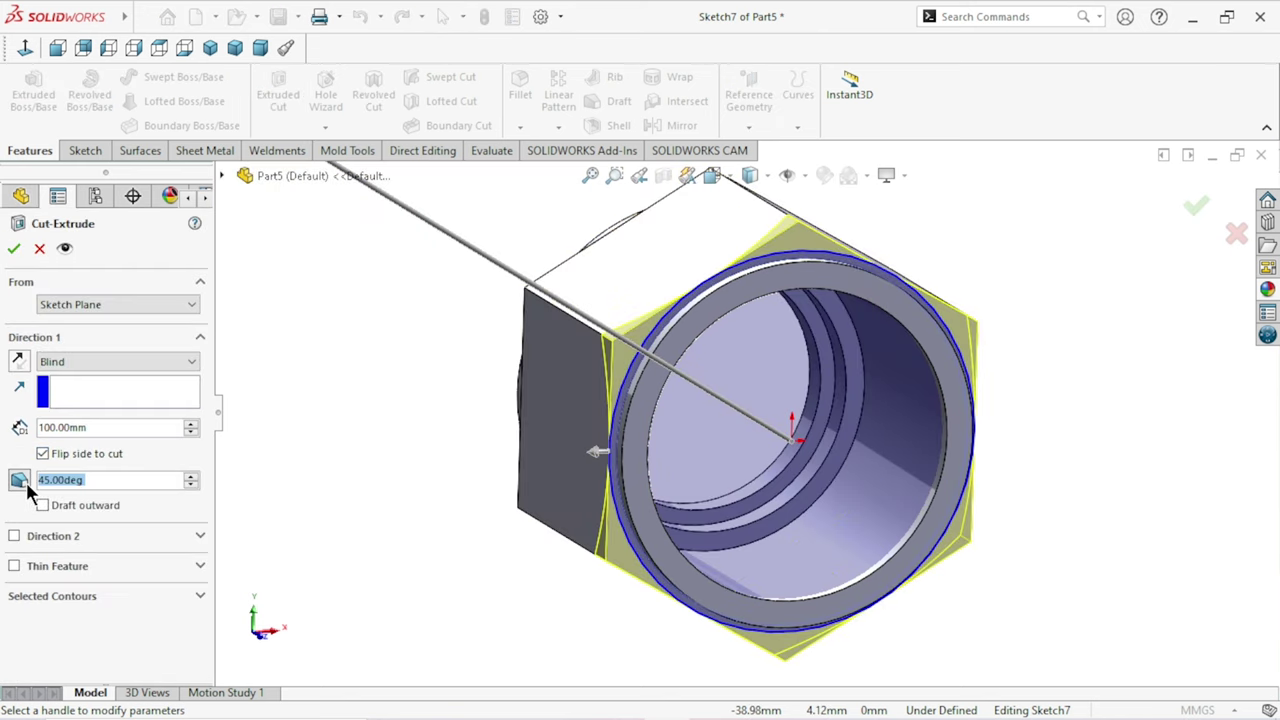
{"action": "left_click", "coordinate": [12, 250]}
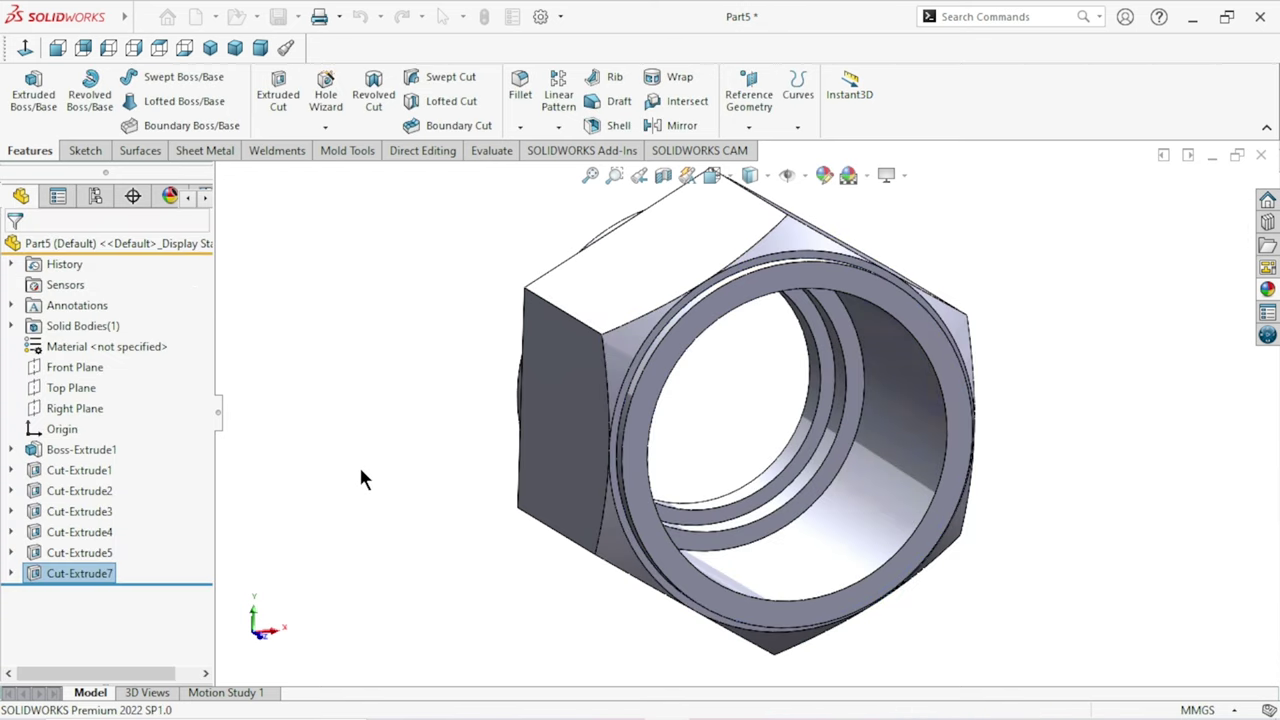
{"action": "mouse_move", "coordinate": [360, 480]}
{"action": "middle_mouse_down"}
{"action": "mouse_move", "coordinate": [692, 348]}
{"action": "mouse_move", "coordinate": [742, 239]}
{"action": "middle_mouse_up"}
{"action": "left_click", "coordinate": [742, 239]}
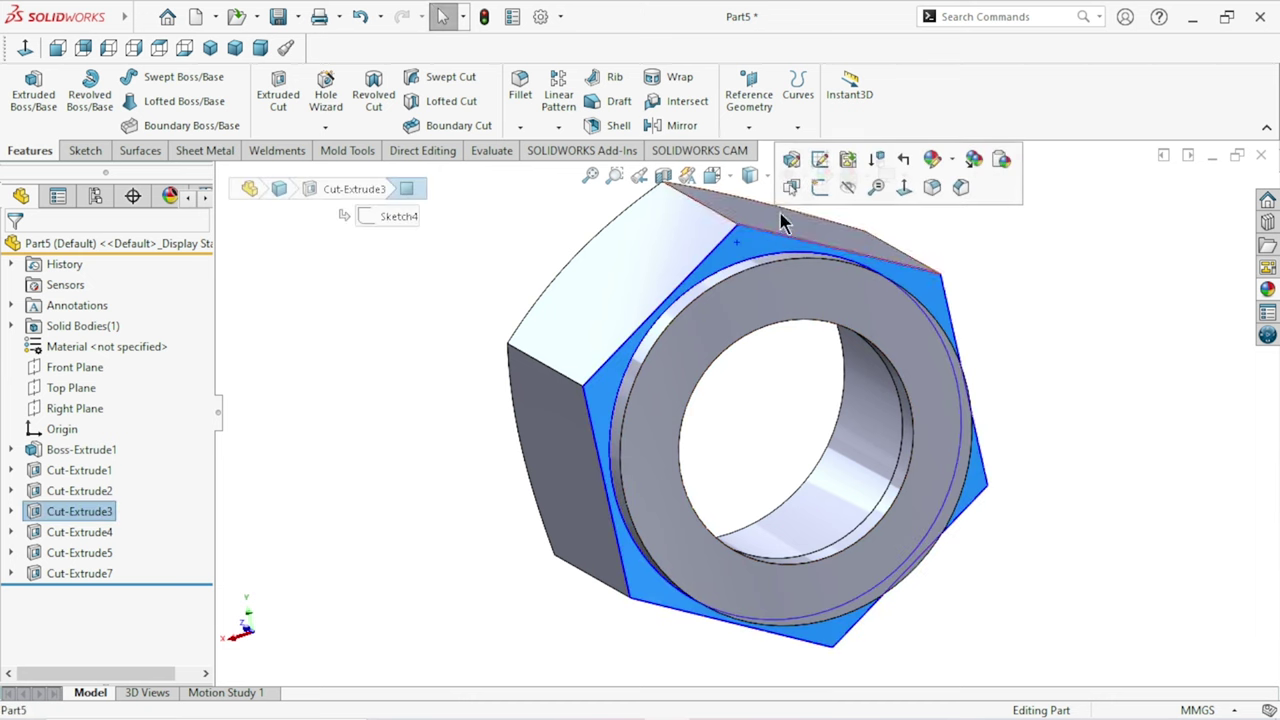
In wireframe, sketch a circle on the hex end face from the origin to the outer arc
{"action": "left_click", "coordinate": [818, 188]}
{"action": "left_click", "coordinate": [25, 47]}
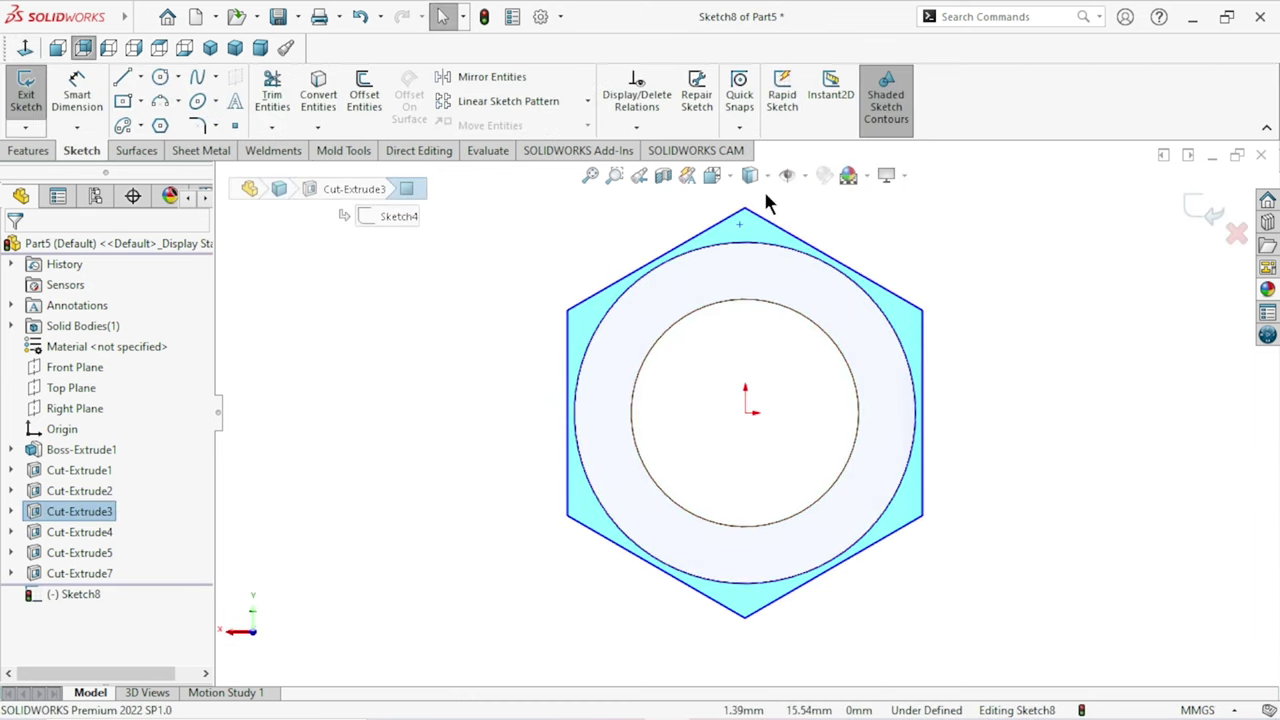
{"action": "left_click", "coordinate": [768, 181]}
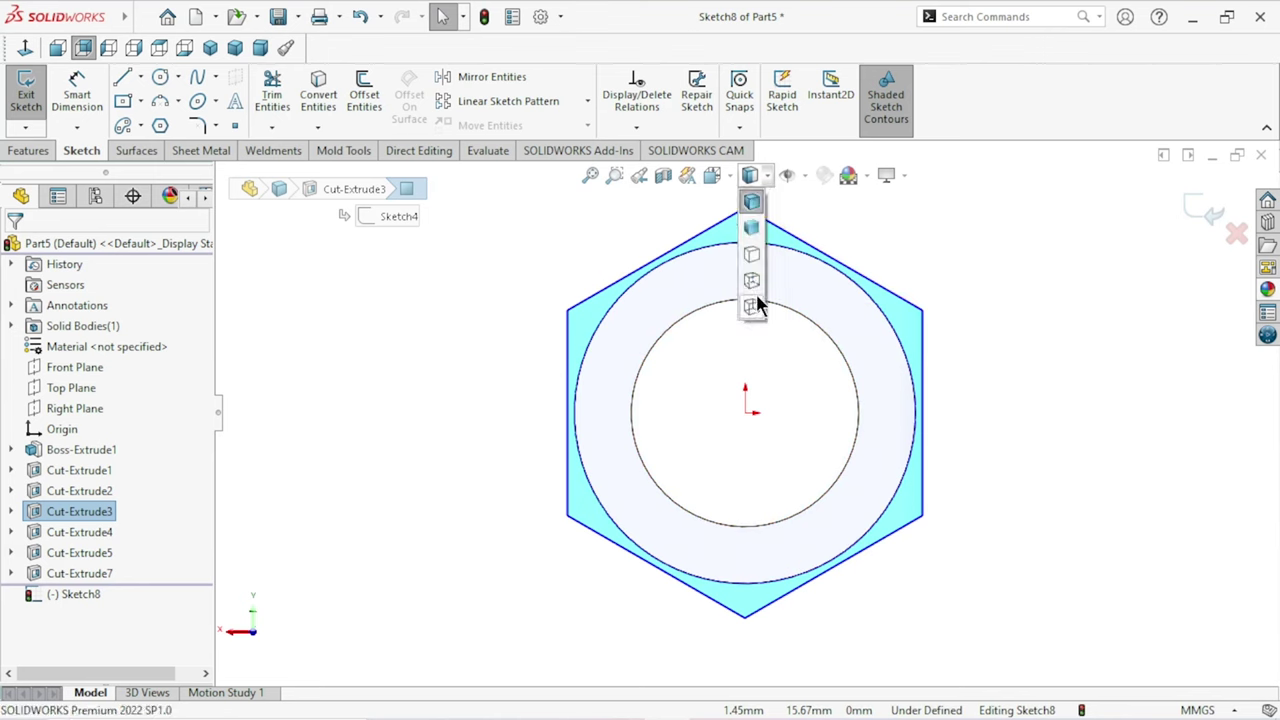
{"action": "scroll", "coordinate": [785, 275], "scroll_direction": "down", "scroll_amount": 1}
{"action": "scroll", "coordinate": [780, 265], "scroll_direction": "down", "scroll_amount": 1}
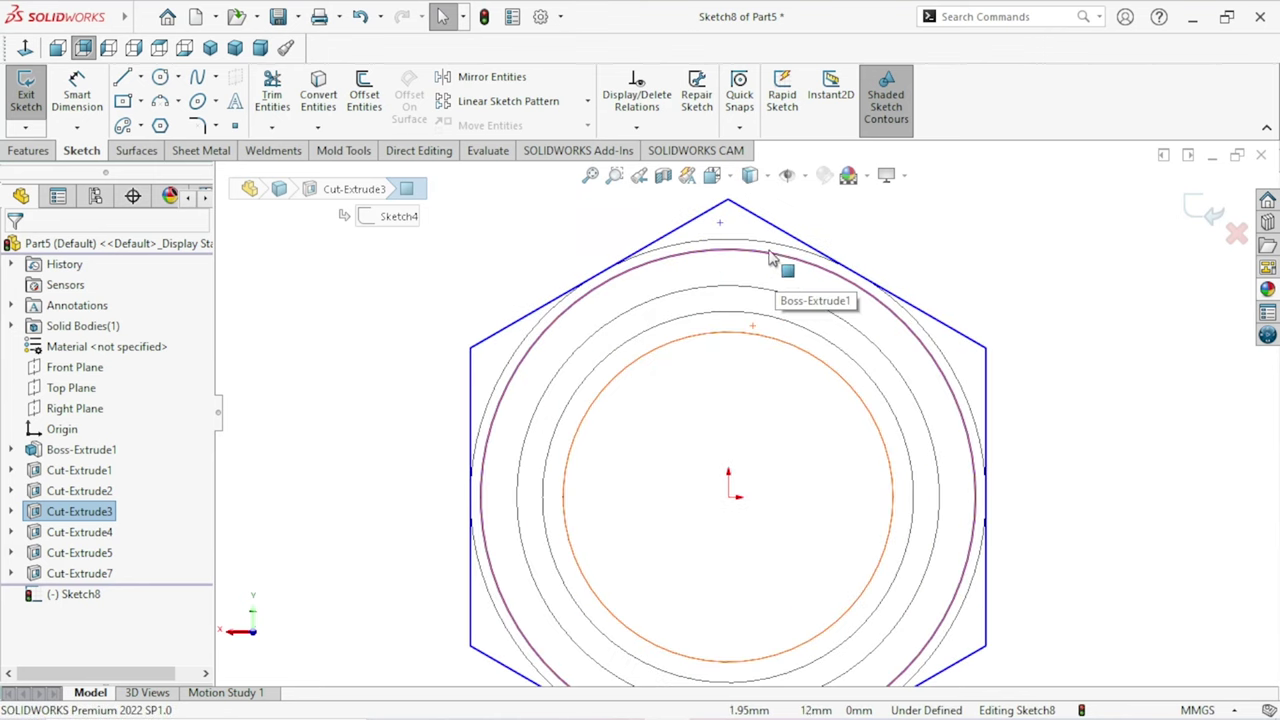
{"action": "left_click", "coordinate": [762, 251]}
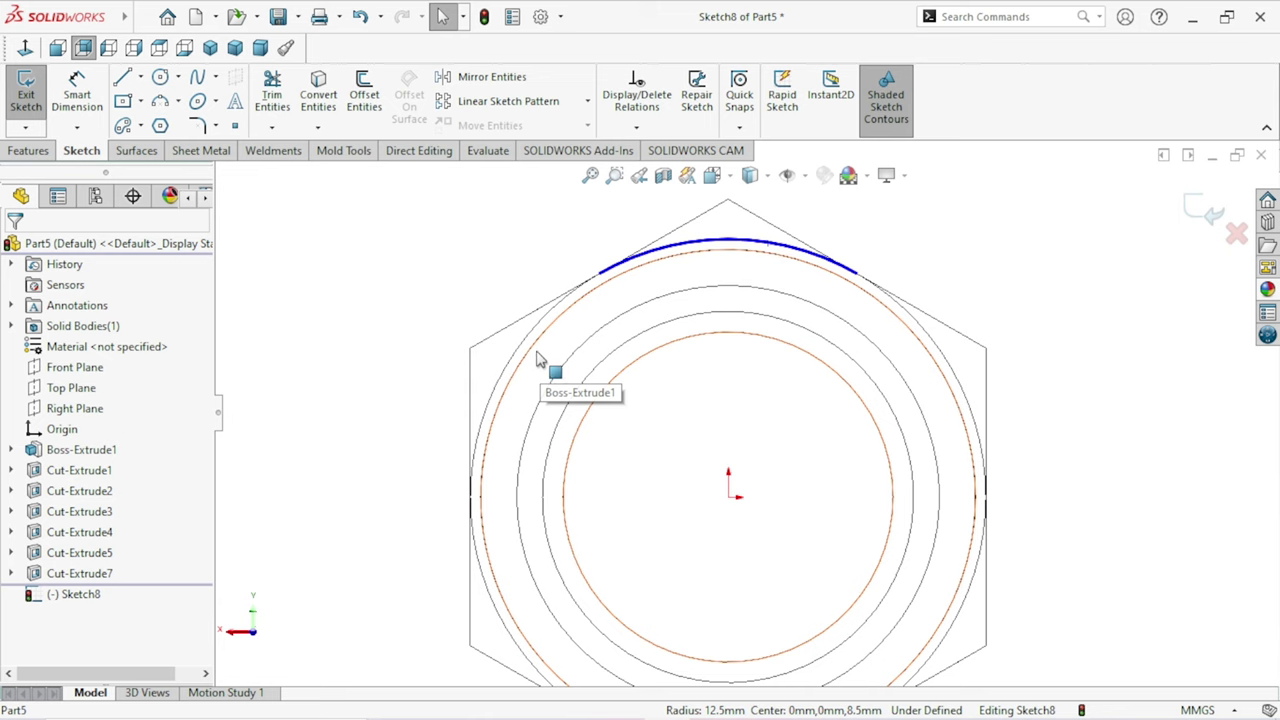
{"action": "left_click", "coordinate": [418, 245]}
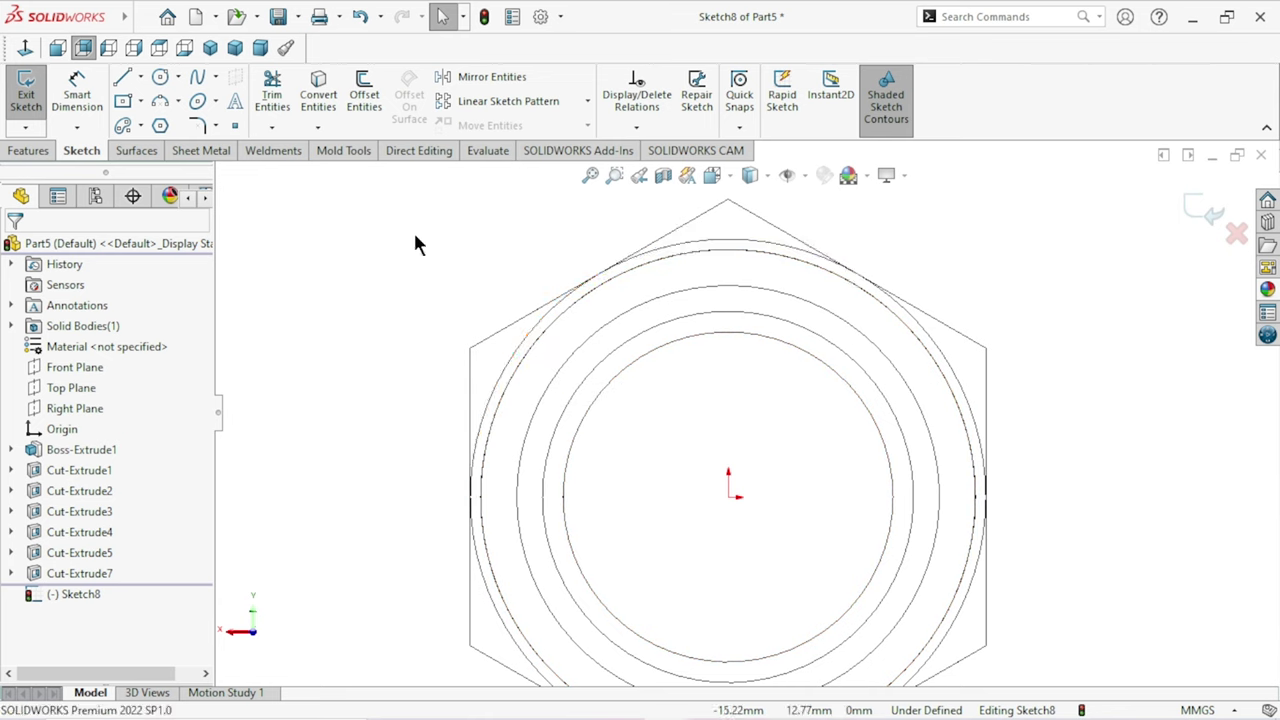
{"action": "left_click", "coordinate": [160, 76]}
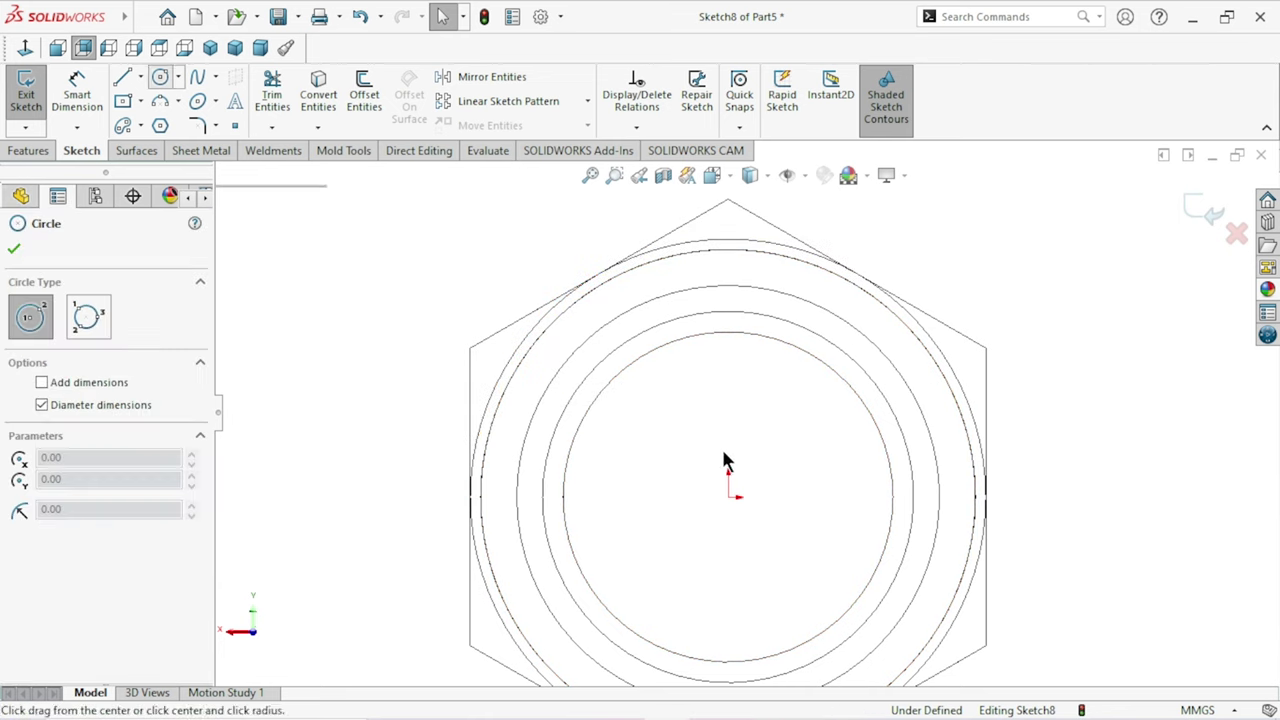
{"action": "left_click", "coordinate": [729, 498]}
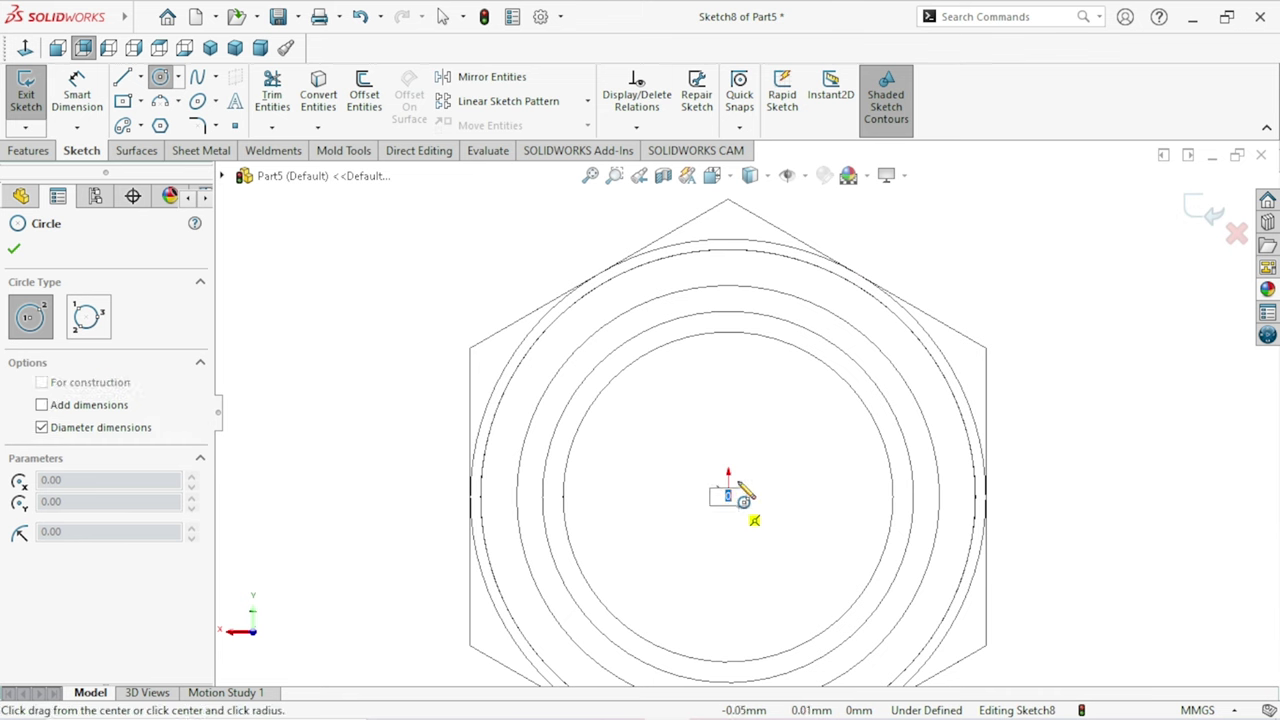
{"action": "left_click", "coordinate": [801, 262]}
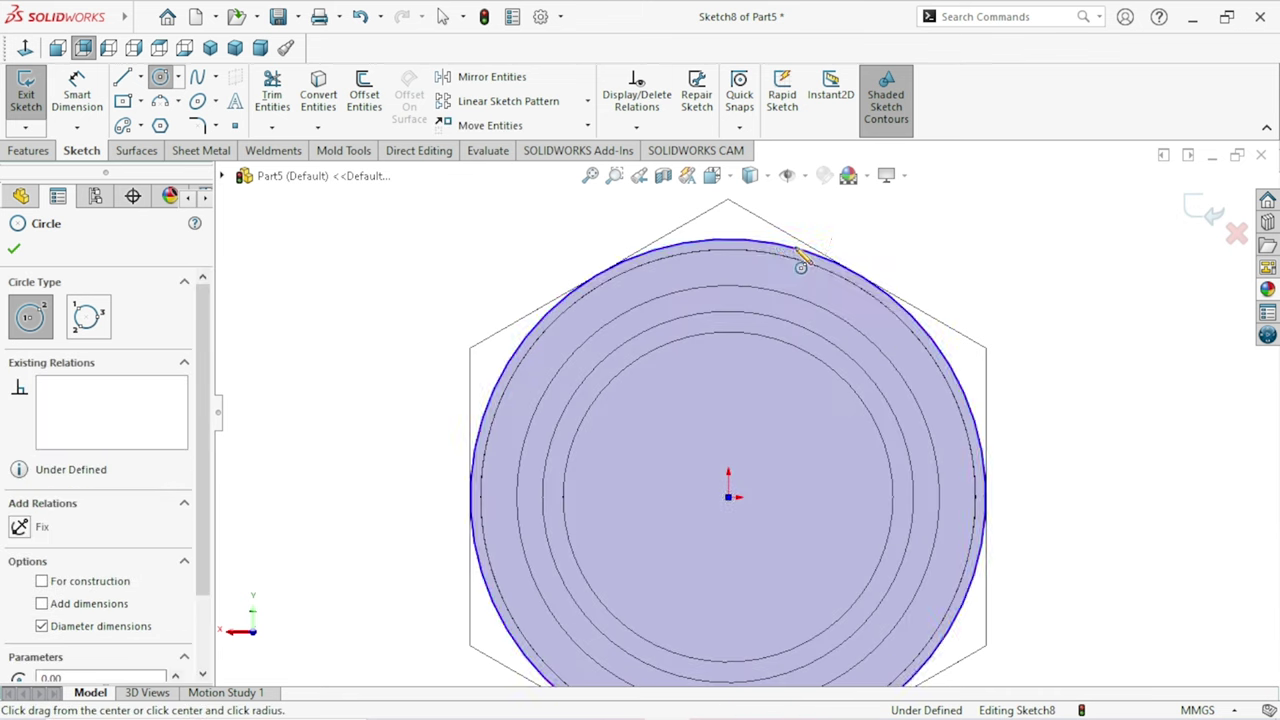
{"action": "left_click", "coordinate": [14, 249]}
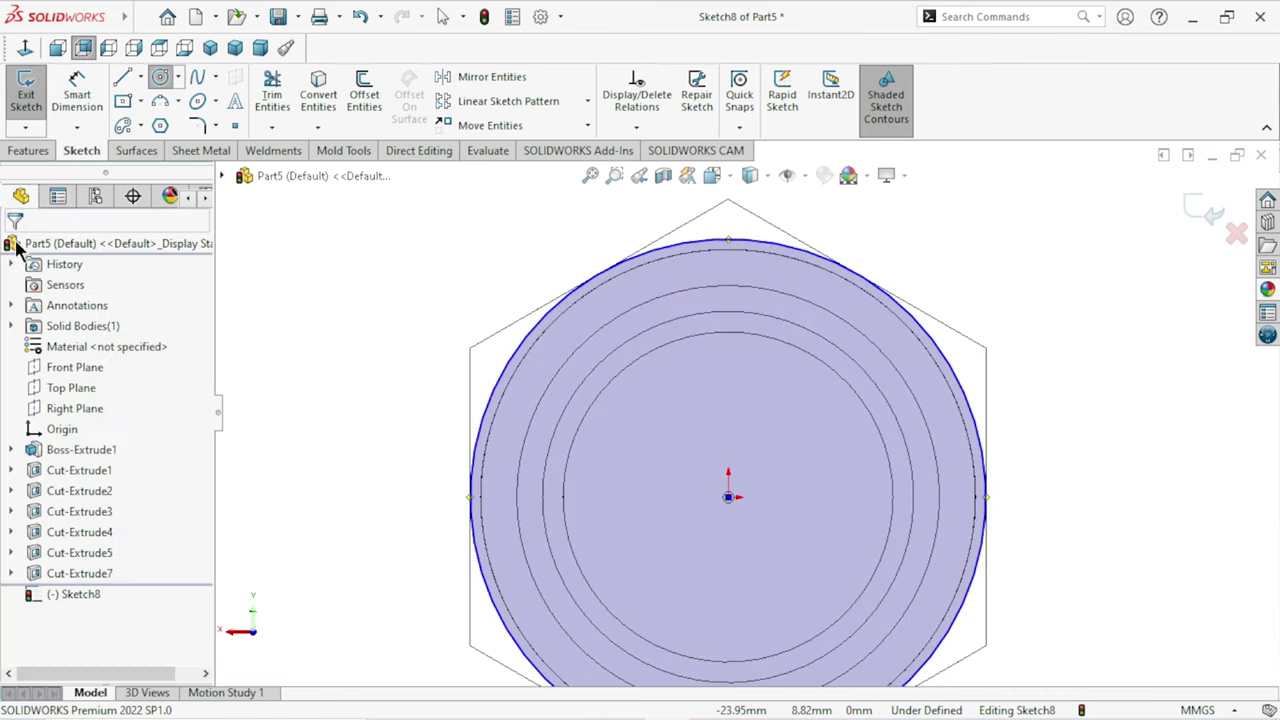
{"action": "left_click", "coordinate": [28, 151]}
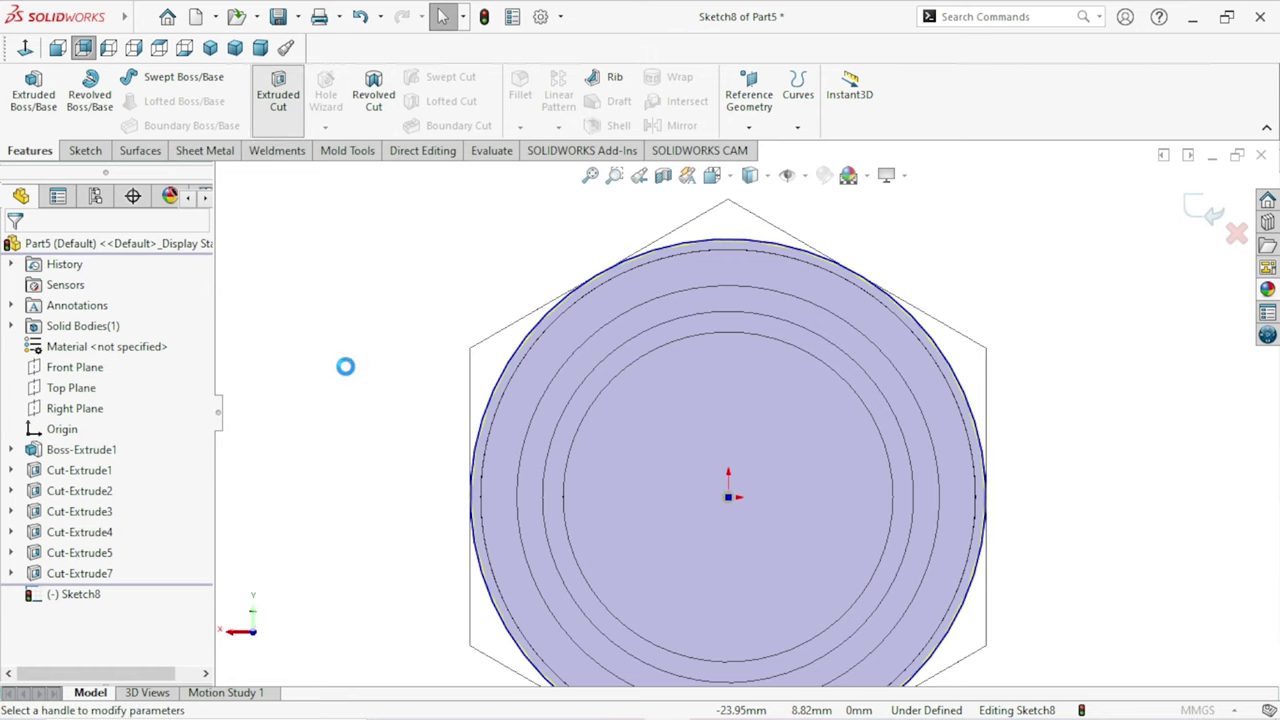
Cut outside Sketch8's circle with Flip side and 45° draft, previewed shaded with edges in isometric
{"action": "left_click", "coordinate": [43, 454]}
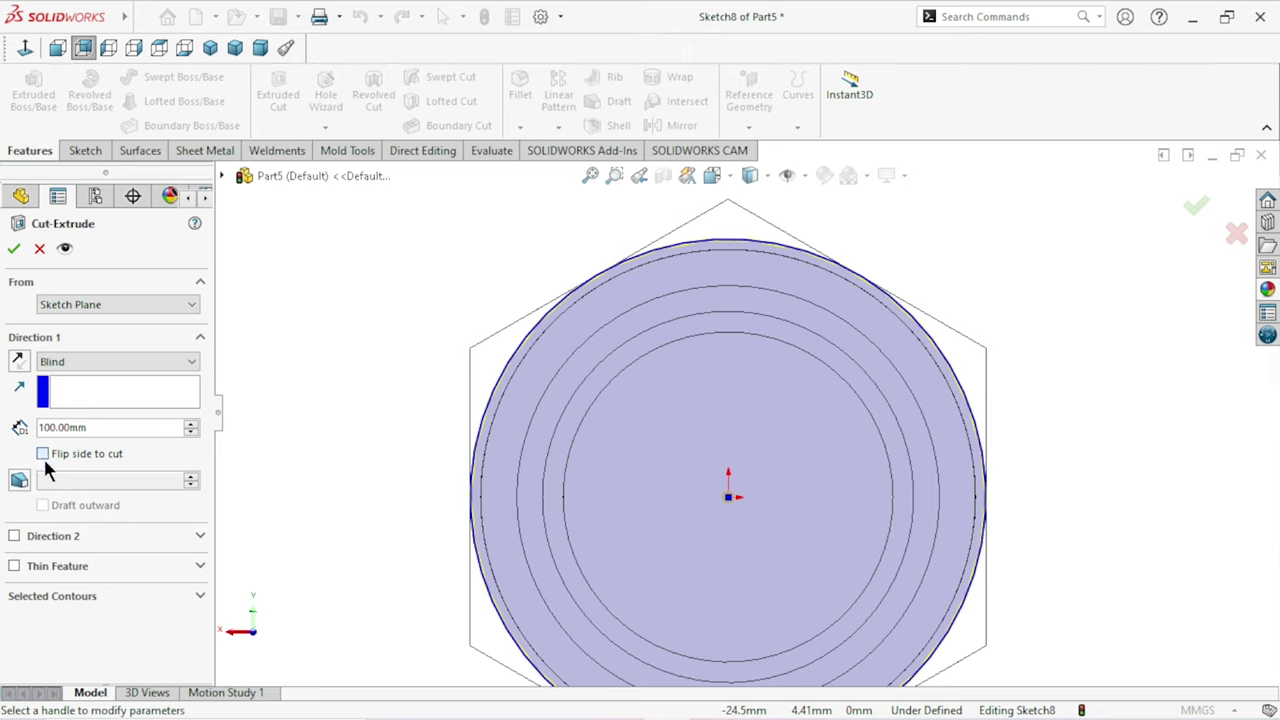
{"action": "left_click", "coordinate": [19, 480]}
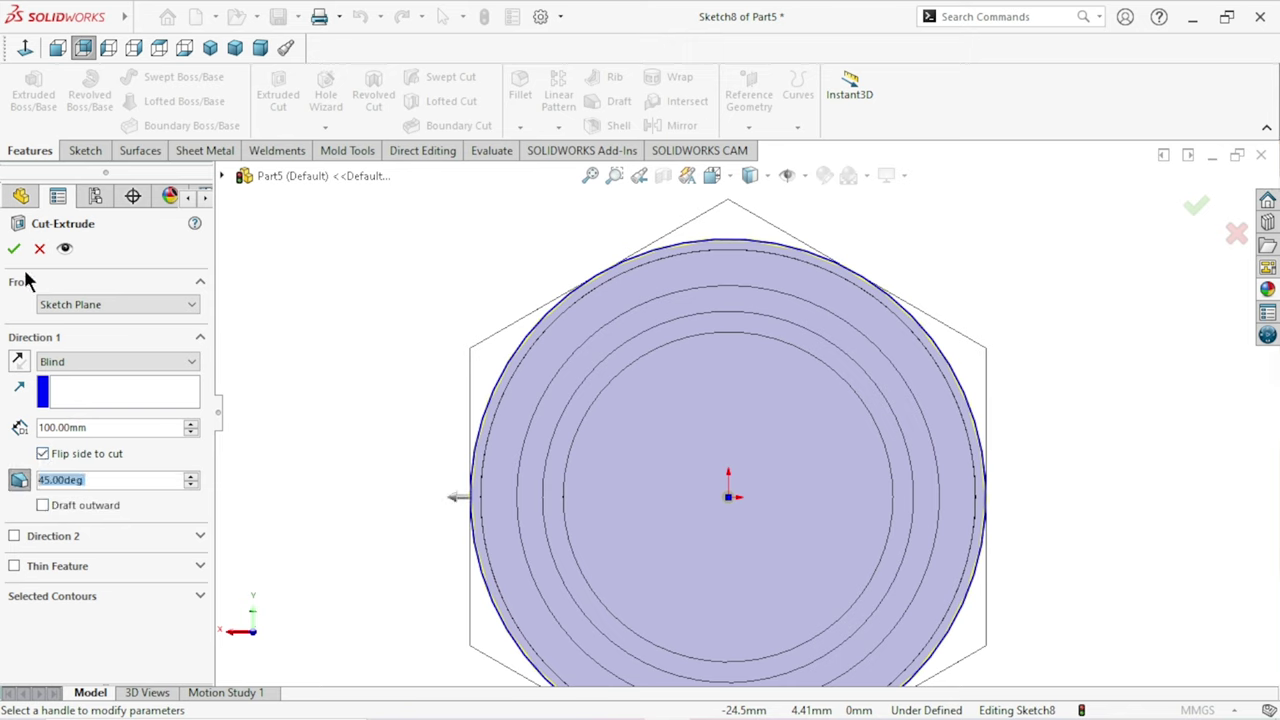
{"action": "left_click", "coordinate": [766, 175]}
{"action": "left_click", "coordinate": [750, 200]}
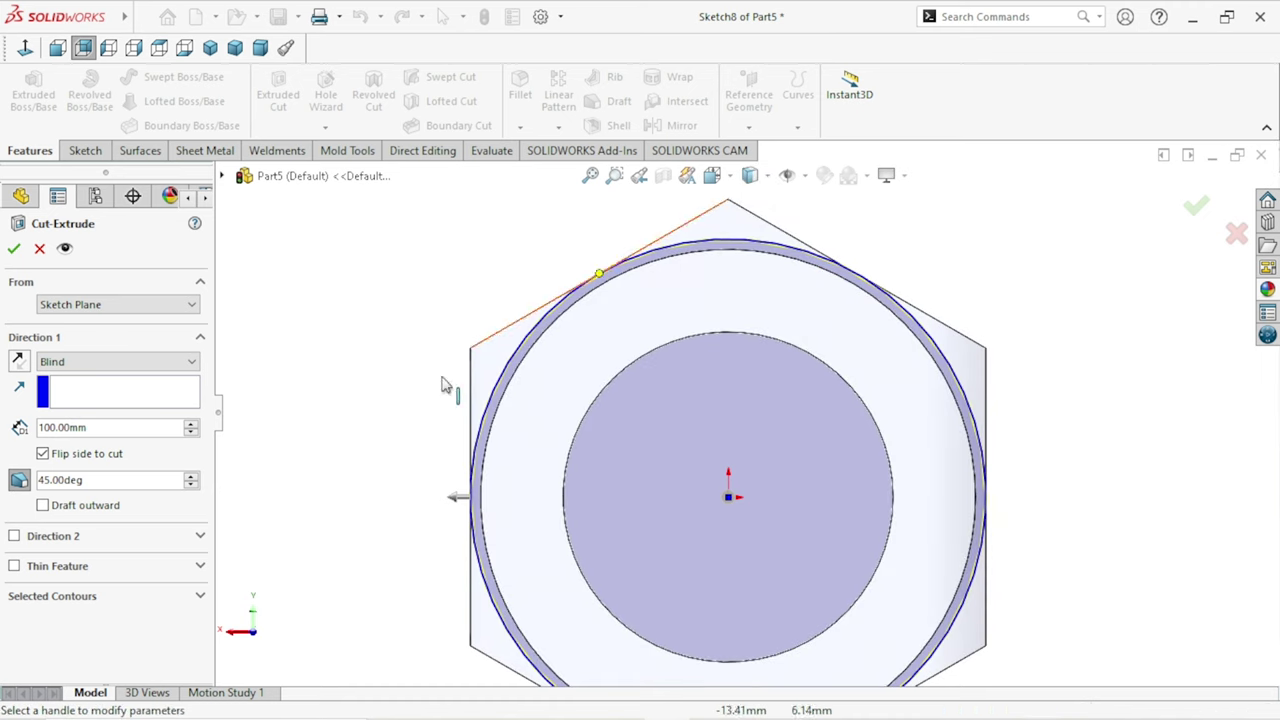
{"action": "key", "text": "ctrl+7"}
{"action": "scroll", "coordinate": [714, 475], "scroll_direction": "up", "scroll_amount": 3}
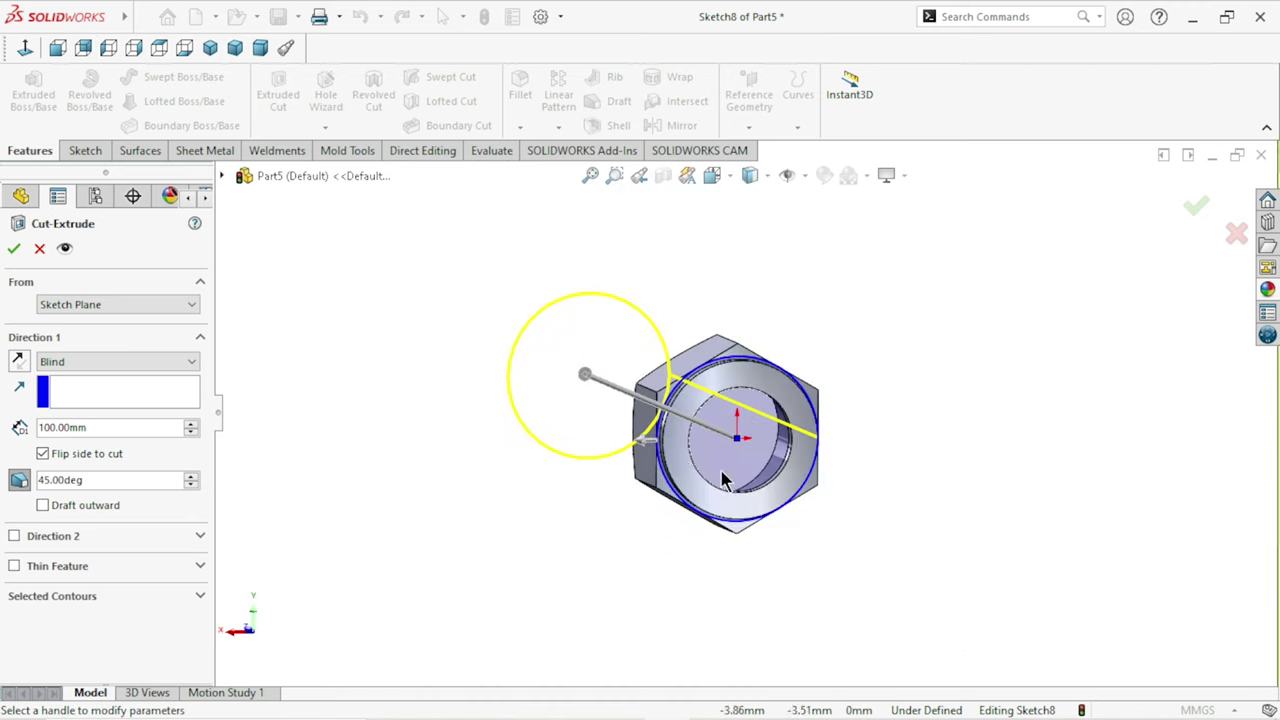
{"action": "middle_click_drag", "start_coordinate": [714, 463], "coordinate": [809, 431]}
{"action": "scroll", "coordinate": [809, 431], "scroll_direction": "up", "scroll_amount": 3}
{"action": "scroll", "coordinate": [809, 431], "scroll_direction": "down", "scroll_amount": 2}
{"action": "scroll", "coordinate": [757, 418], "scroll_direction": "down", "scroll_amount": 2}
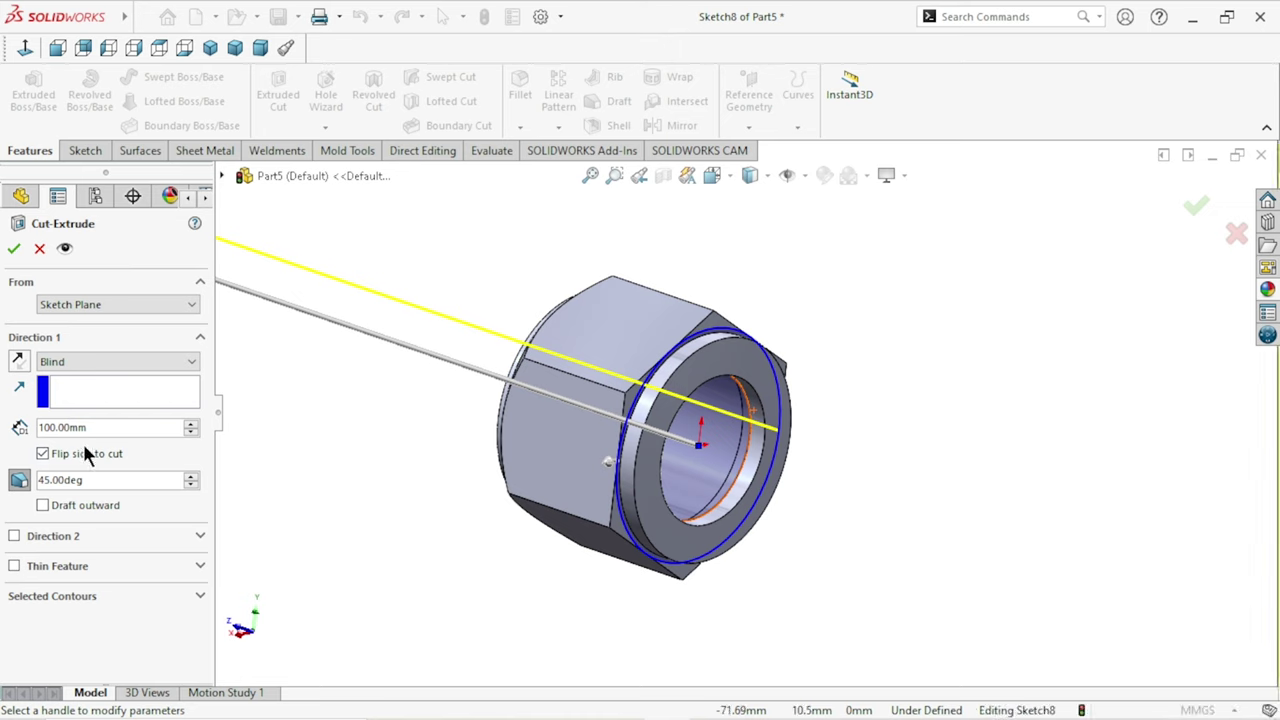
{"action": "left_click", "coordinate": [14, 249]}
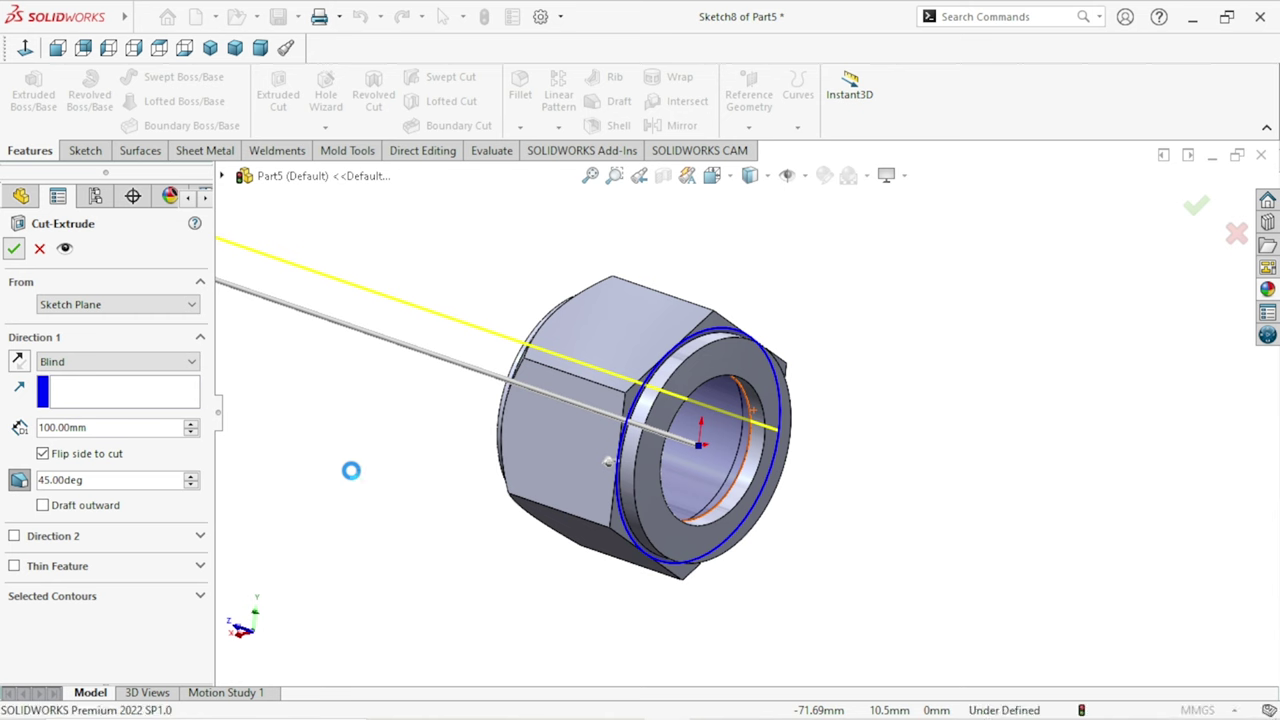
{"action": "scroll", "coordinate": [628, 458], "scroll_direction": "down", "scroll_amount": 2}
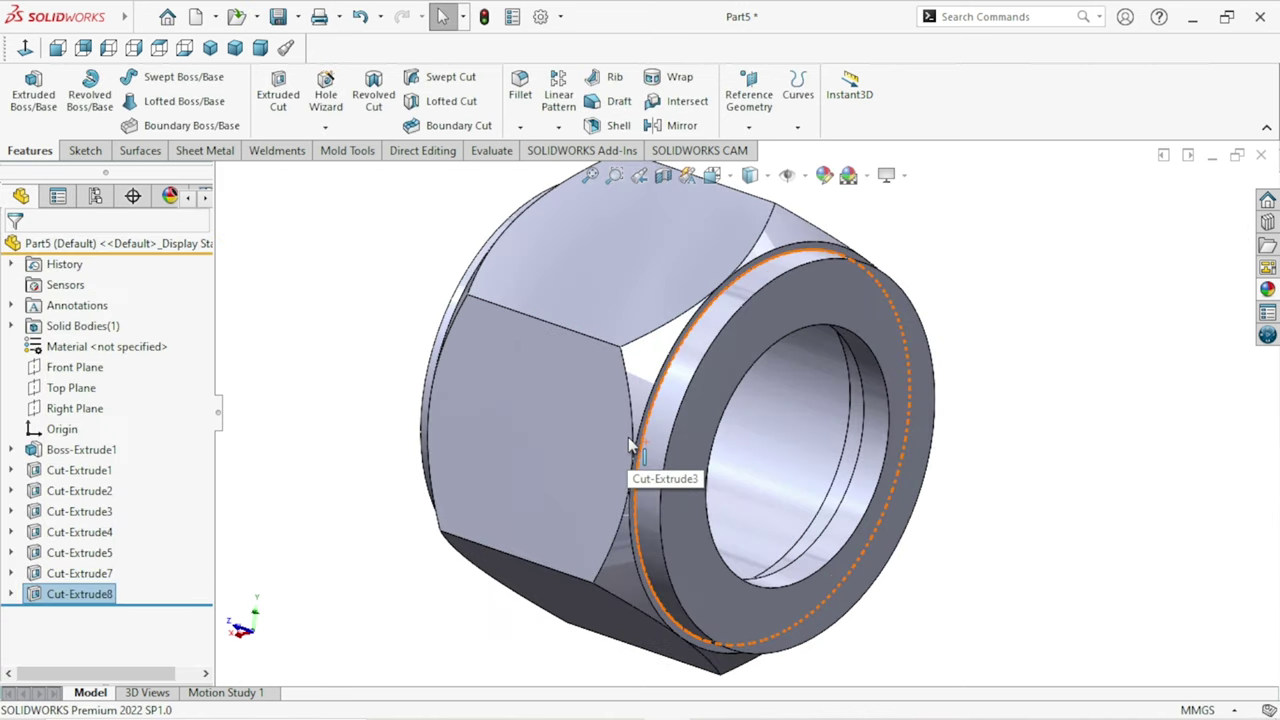
Fillet the flange's outer edge with a 0.5 mm radius
{"action": "scroll", "coordinate": [628, 458], "scroll_direction": "up", "scroll_amount": 2}
{"action": "mouse_move", "coordinate": [432, 500]}
{"action": "middle_mouse_down"}
{"action": "mouse_move", "coordinate": [520, 406]}
{"action": "mouse_move", "coordinate": [509, 494]}
{"action": "mouse_move", "coordinate": [429, 577]}
{"action": "mouse_move", "coordinate": [482, 623]}
{"action": "middle_mouse_up"}
{"action": "scroll", "coordinate": [700, 434], "scroll_direction": "down", "scroll_amount": 5}
{"action": "scroll", "coordinate": [700, 434], "scroll_direction": "up", "scroll_amount": 4}
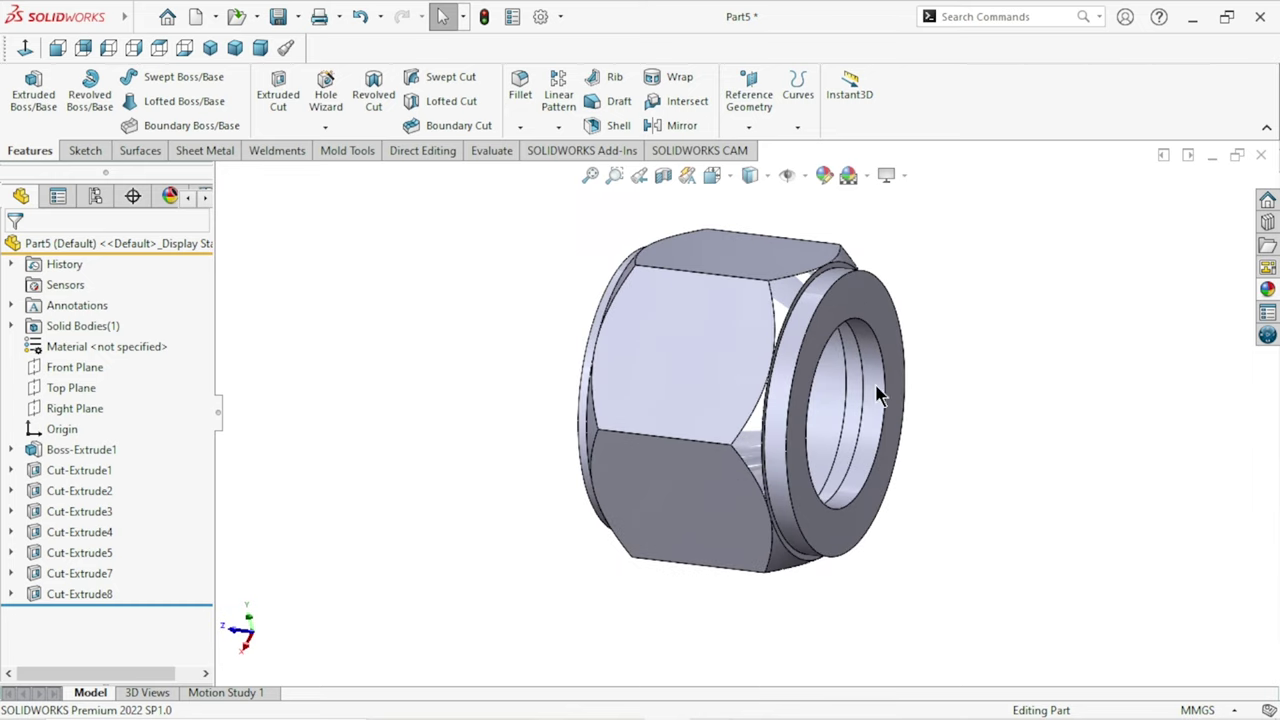
{"action": "middle_click_drag", "start_coordinate": [874, 394], "coordinate": [937, 406]}
{"action": "scroll", "coordinate": [898, 345], "scroll_direction": "down", "scroll_amount": 1}
{"action": "scroll", "coordinate": [898, 345], "scroll_direction": "down", "scroll_amount": 2}
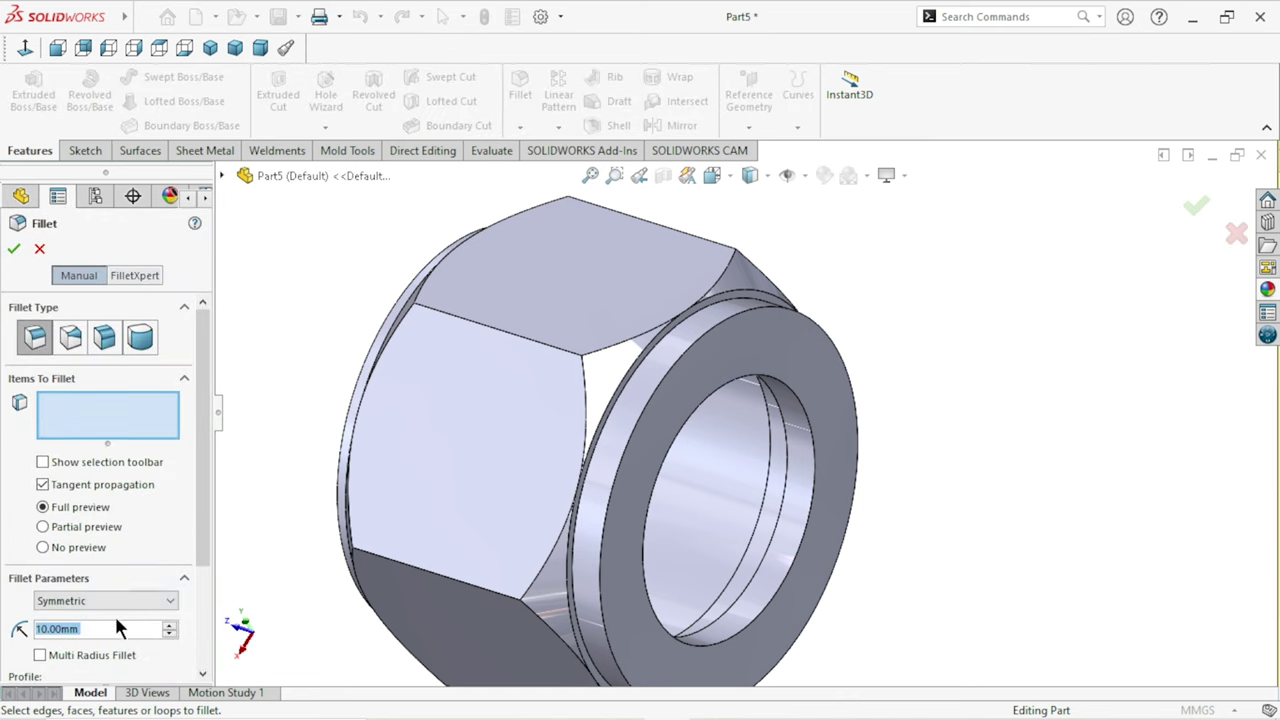
{"action": "type", "text": "0.5"}
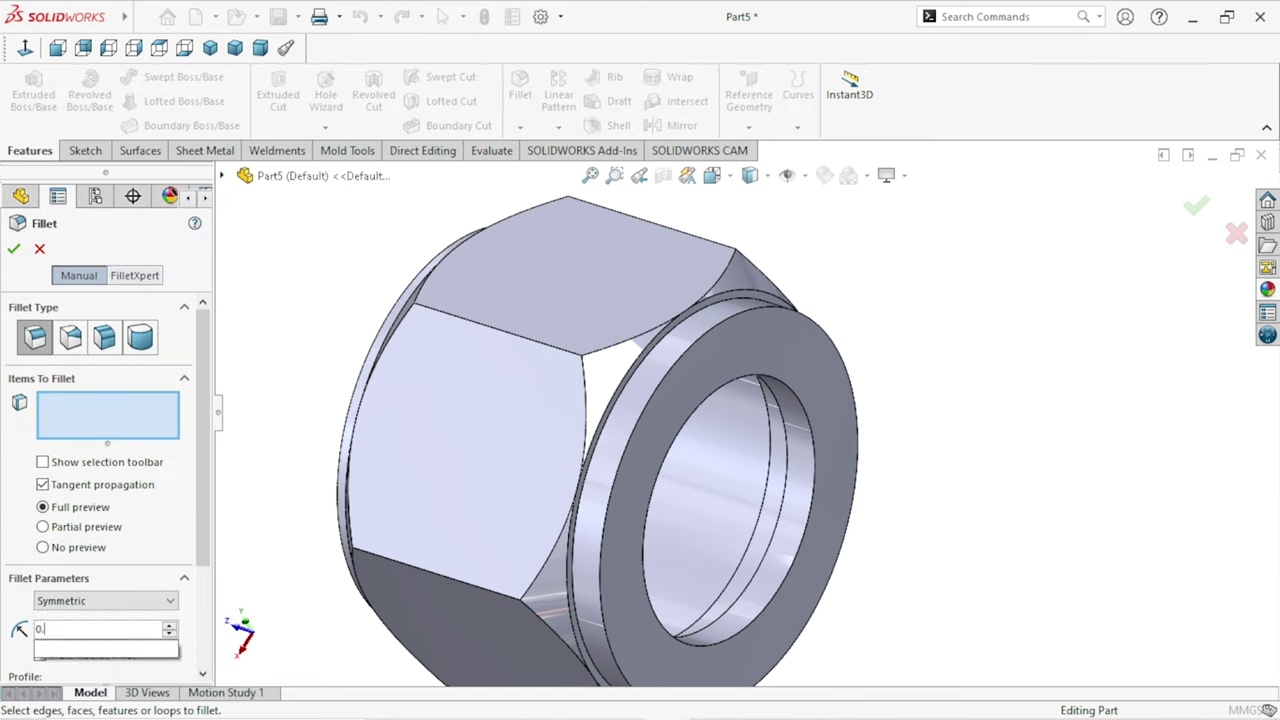
{"action": "key", "text": "Return"}
{"action": "scroll", "coordinate": [769, 389], "scroll_direction": "down", "scroll_amount": 2}
{"action": "scroll", "coordinate": [569, 279], "scroll_direction": "down", "scroll_amount": 2}
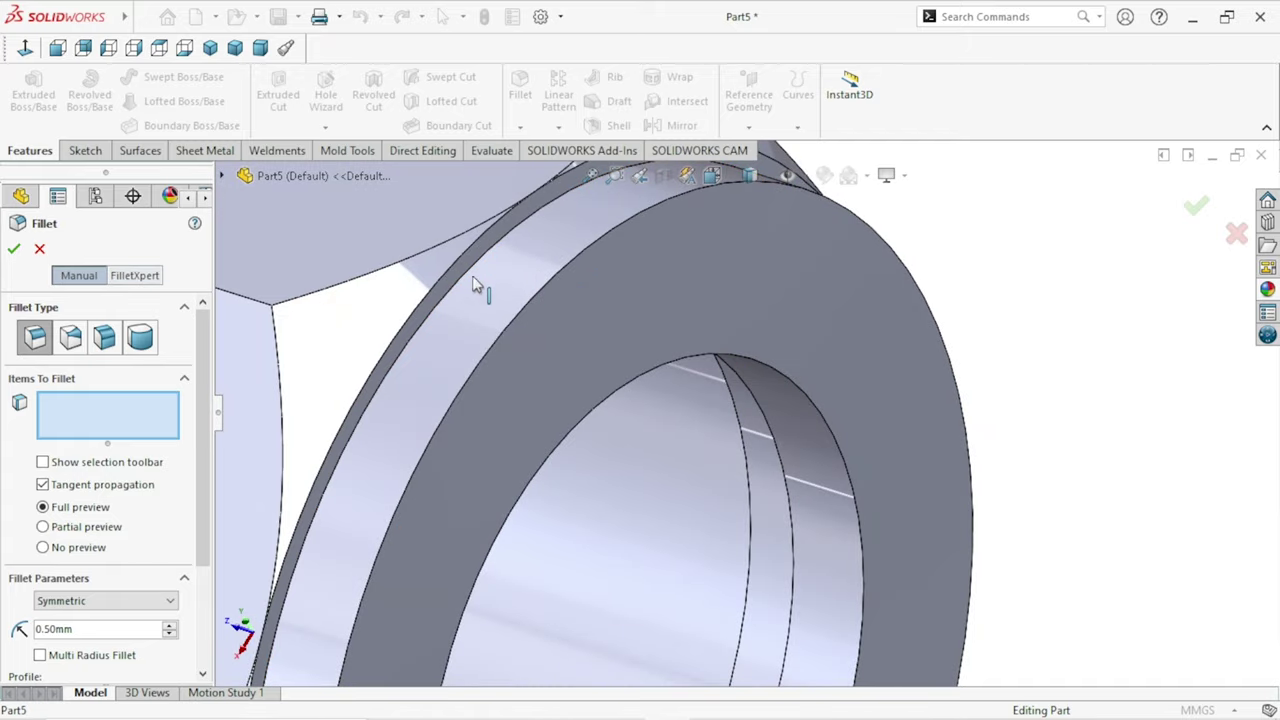
{"action": "left_click", "coordinate": [418, 382]}
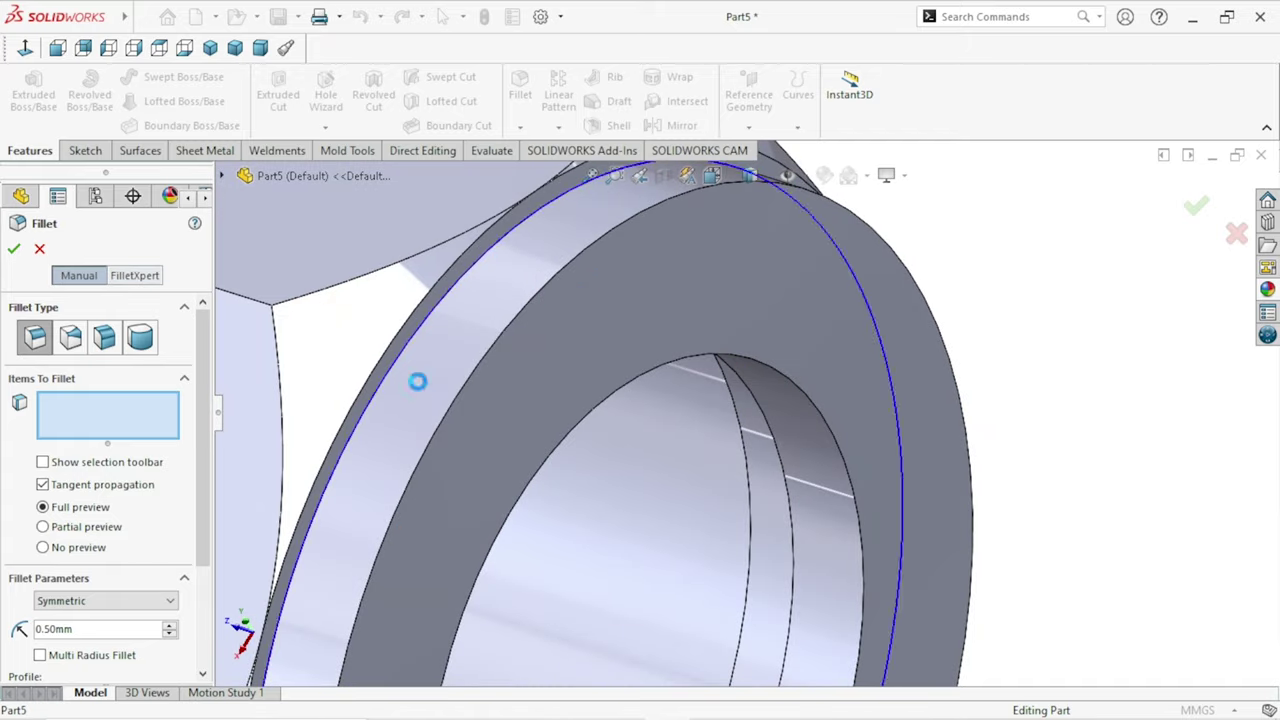
{"action": "left_click", "coordinate": [13, 249]}
{"action": "scroll", "coordinate": [670, 423], "scroll_direction": "up", "scroll_amount": 5}
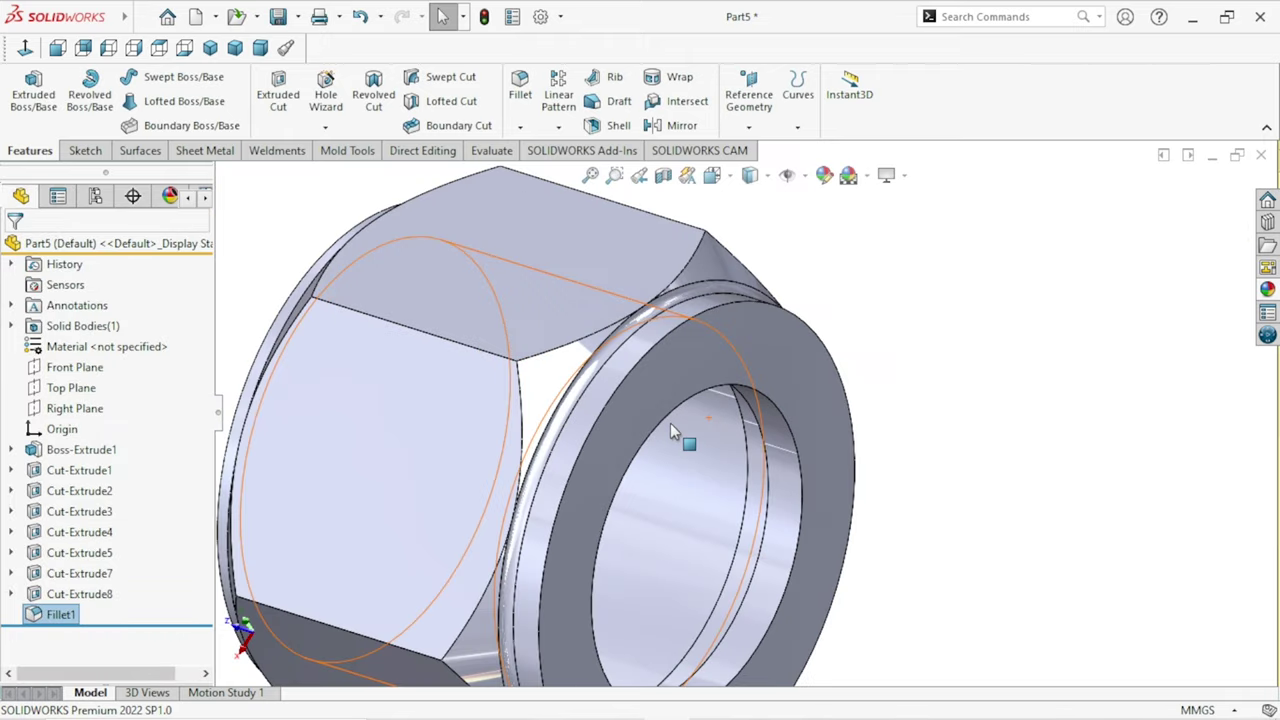
{"action": "scroll", "coordinate": [968, 455], "scroll_direction": "up", "scroll_amount": 1}
{"action": "scroll", "coordinate": [790, 444], "scroll_direction": "down", "scroll_amount": 2}
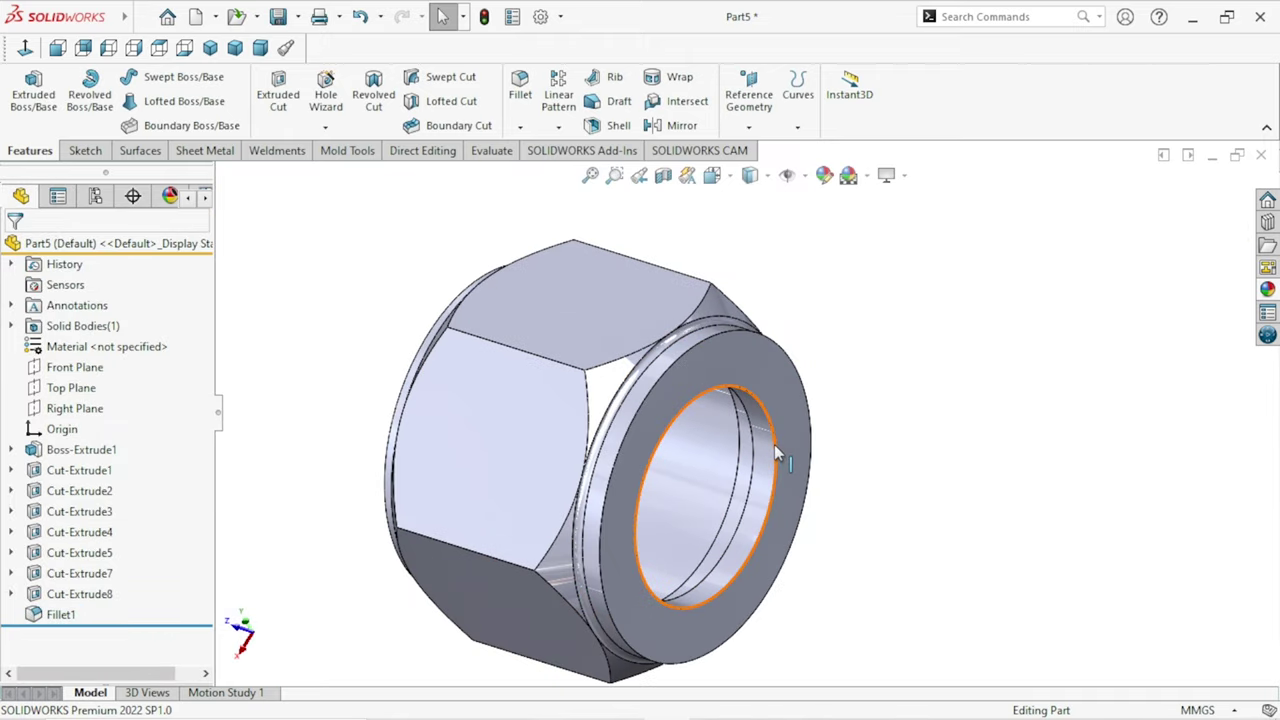
Start a 0.5 mm chamfer on the front ring face and two inner bore edges
{"action": "left_click", "coordinate": [523, 128]}
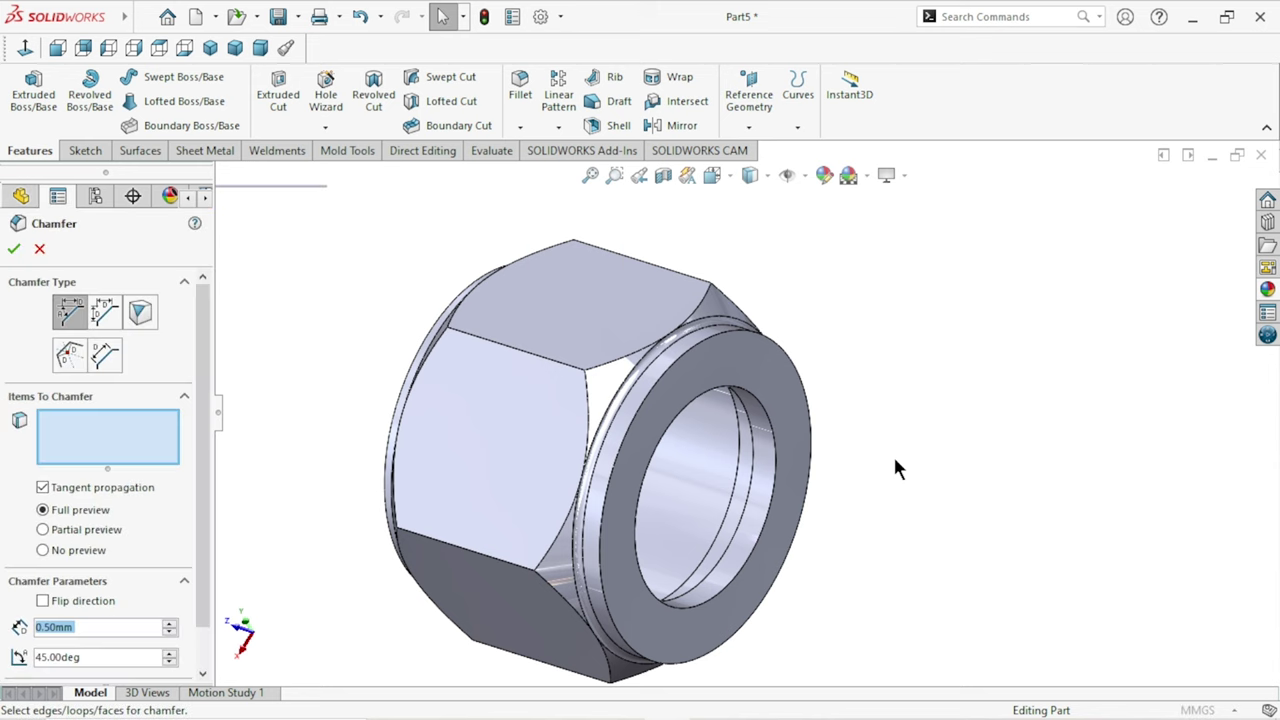
{"action": "type", "text": "0.5"}
{"action": "key", "text": "Return"}
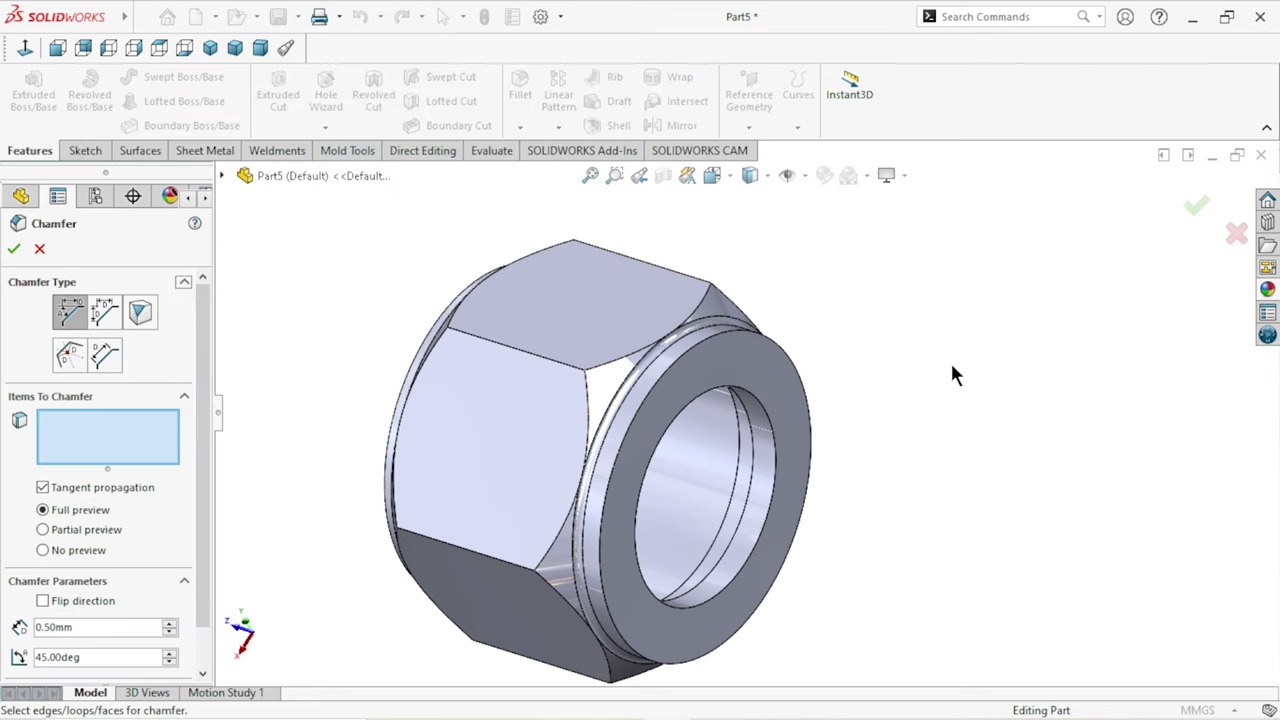
{"action": "left_click", "coordinate": [725, 358]}
{"action": "mouse_move", "coordinate": [910, 490]}
{"action": "middle_mouse_down"}
{"action": "mouse_move", "coordinate": [997, 480]}
{"action": "mouse_move", "coordinate": [1063, 537]}
{"action": "mouse_move", "coordinate": [882, 533]}
{"action": "middle_mouse_up"}
{"action": "scroll", "coordinate": [882, 533], "scroll_direction": "down", "scroll_amount": 5}
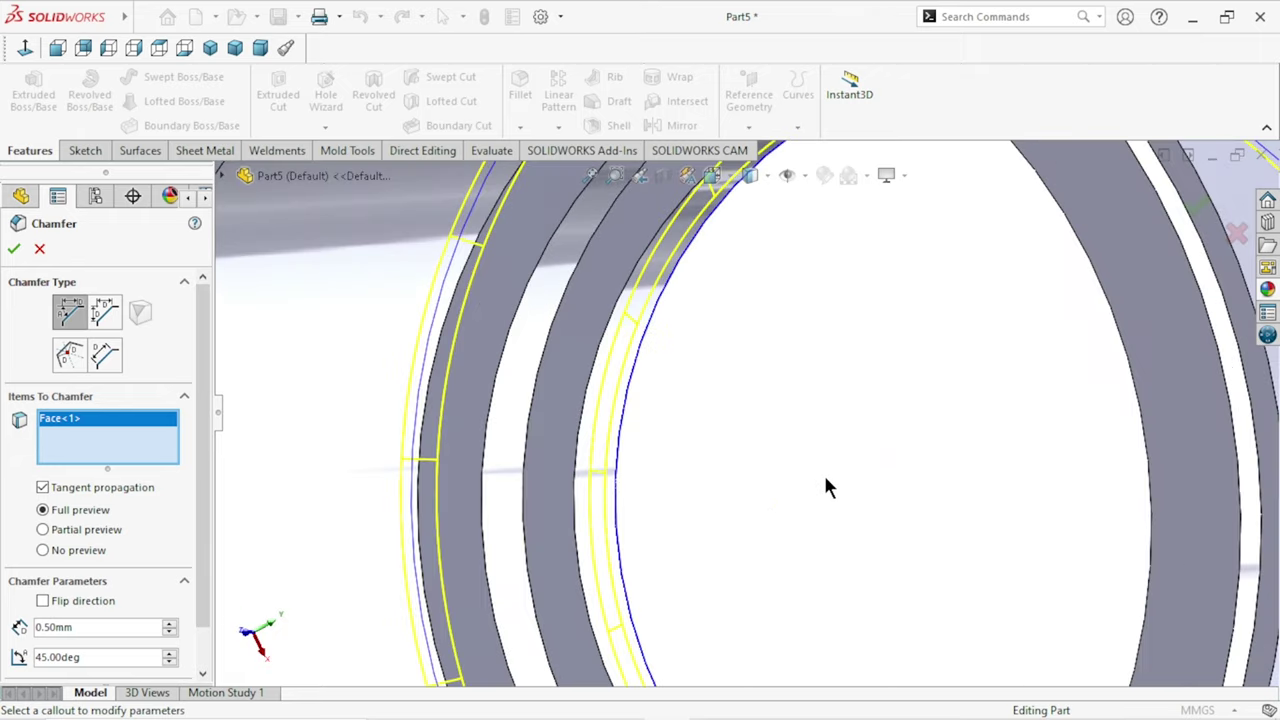
{"action": "left_click", "coordinate": [517, 329]}
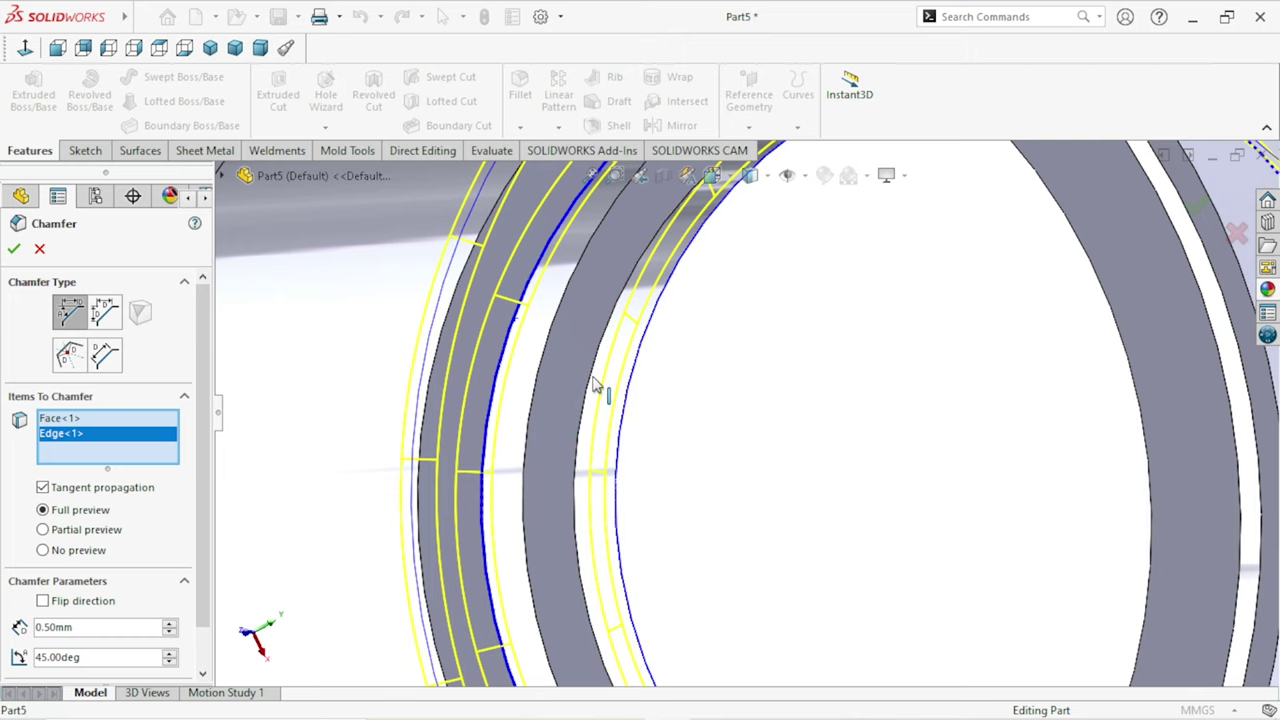
{"action": "left_click", "coordinate": [597, 410]}
{"action": "scroll", "coordinate": [880, 480], "scroll_direction": "up", "scroll_amount": 3}
{"action": "scroll", "coordinate": [886, 480], "scroll_direction": "up", "scroll_amount": 3}
{"action": "scroll", "coordinate": [860, 485], "scroll_direction": "up", "scroll_amount": 3}
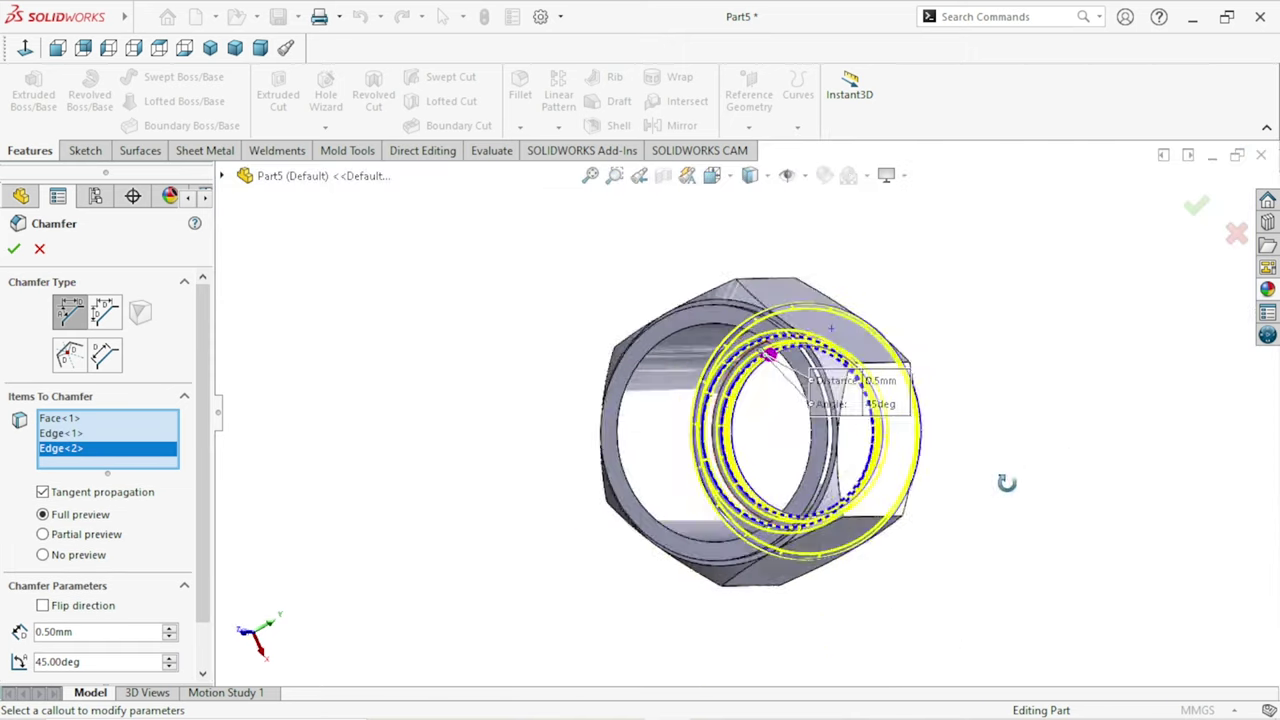
{"action": "middle_click_drag", "start_coordinate": [845, 488], "coordinate": [908, 508]}
{"action": "scroll", "coordinate": [908, 508], "scroll_direction": "down", "scroll_amount": 3}
{"action": "scroll", "coordinate": [824, 449], "scroll_direction": "down", "scroll_amount": 2}
{"action": "scroll", "coordinate": [840, 457], "scroll_direction": "down", "scroll_amount": 2}
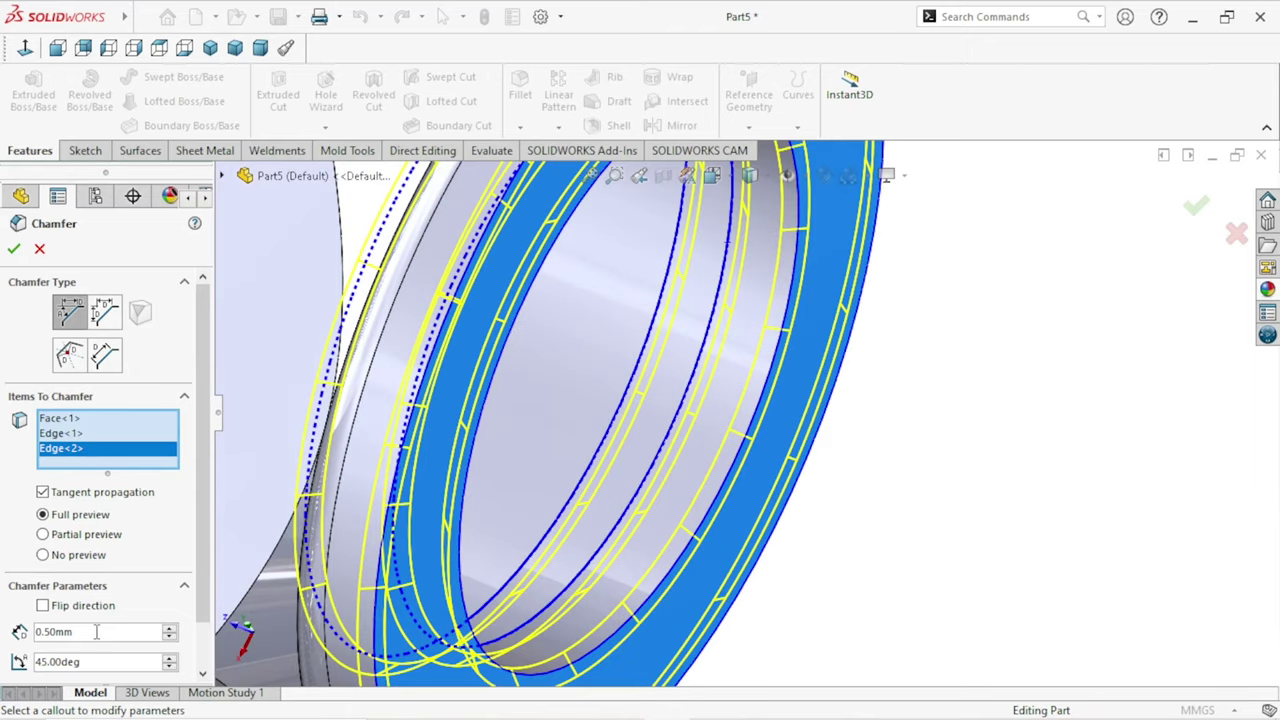
Change the chamfer distance to 0.3 mm, add the other bore edge, and apply
{"action": "type", "text": "0.3"}
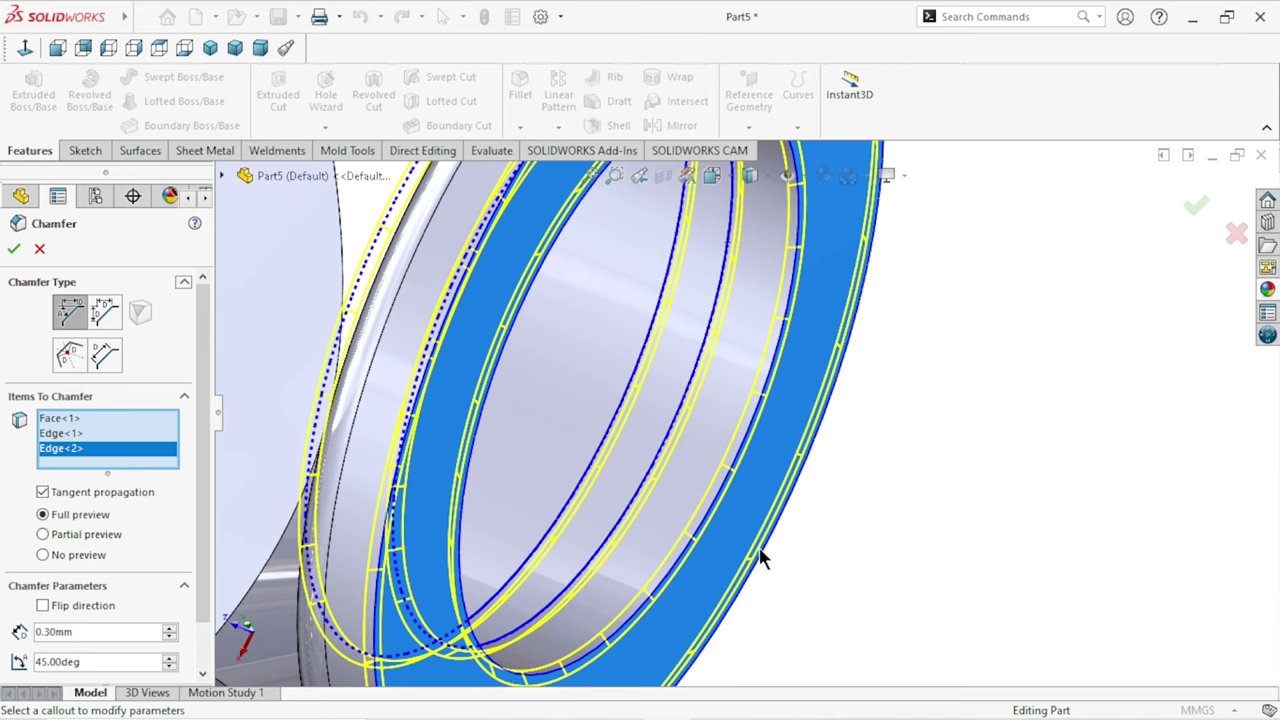
{"action": "key", "text": "f"}
{"action": "middle_click_drag", "start_coordinate": [840, 420], "coordinate": [870, 478]}
{"action": "scroll", "coordinate": [665, 446], "scroll_direction": "down", "scroll_amount": 2}
{"action": "scroll", "coordinate": [665, 446], "scroll_direction": "down", "scroll_amount": 2}
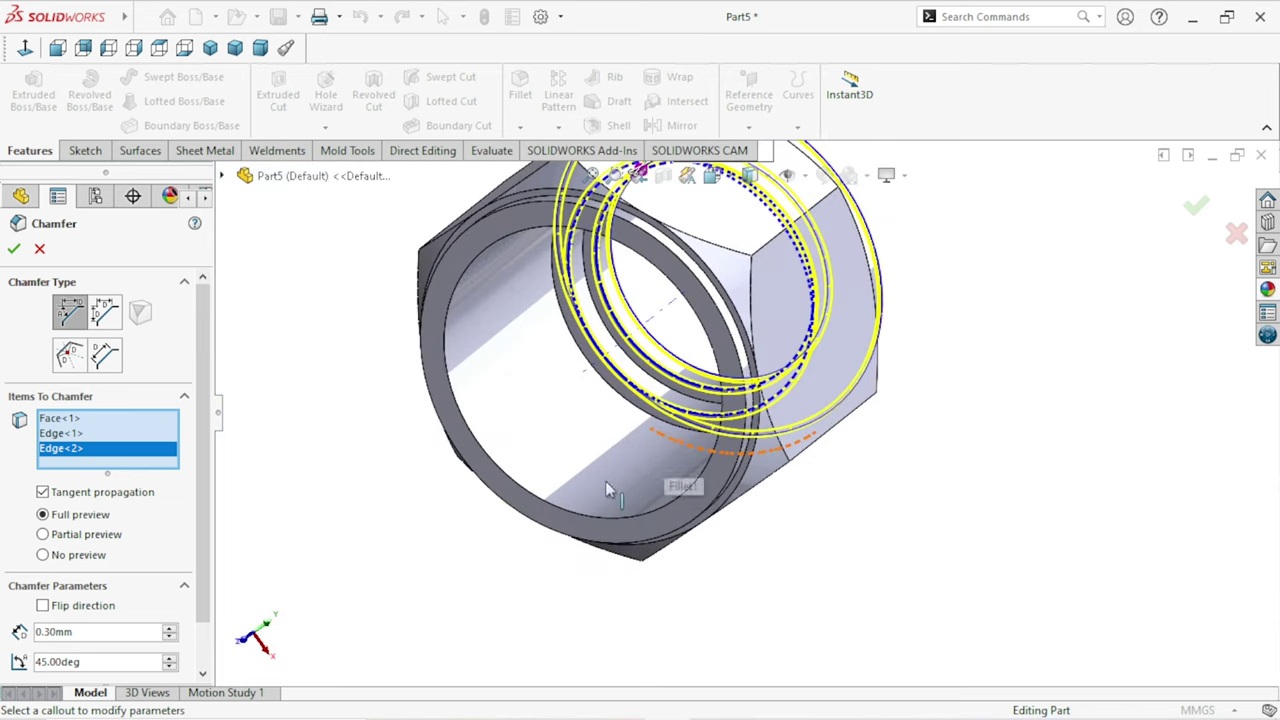
{"action": "scroll", "coordinate": [520, 245], "scroll_direction": "down", "scroll_amount": 3}
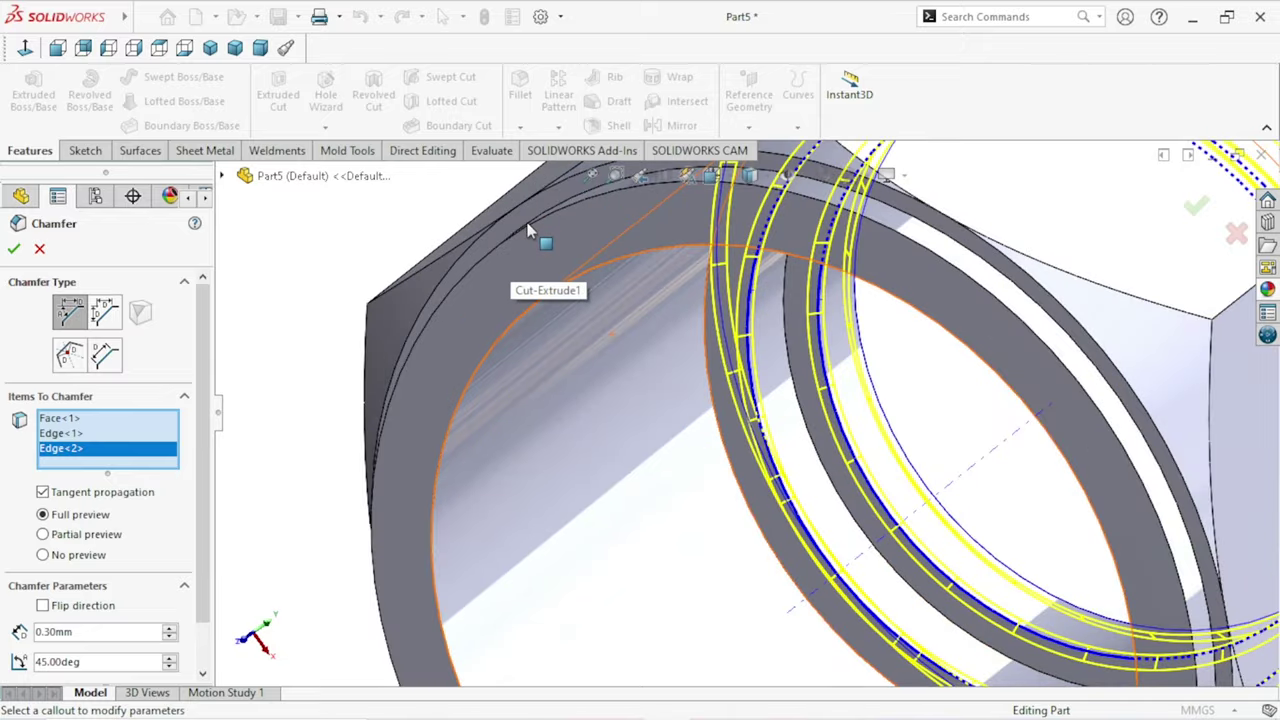
{"action": "left_click", "coordinate": [528, 227]}
{"action": "scroll", "coordinate": [571, 451], "scroll_direction": "up", "scroll_amount": 2}
{"action": "scroll", "coordinate": [585, 428], "scroll_direction": "up", "scroll_amount": 2}
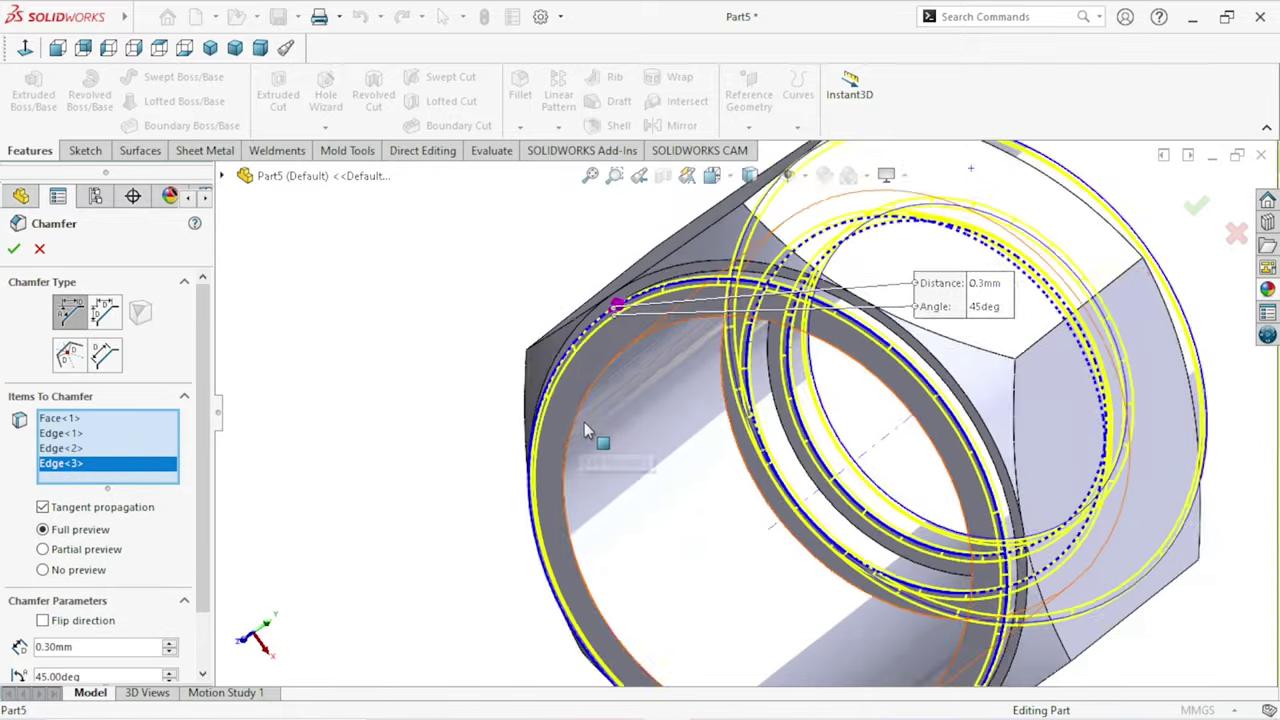
{"action": "middle_click_drag", "start_coordinate": [585, 428], "coordinate": [643, 443]}
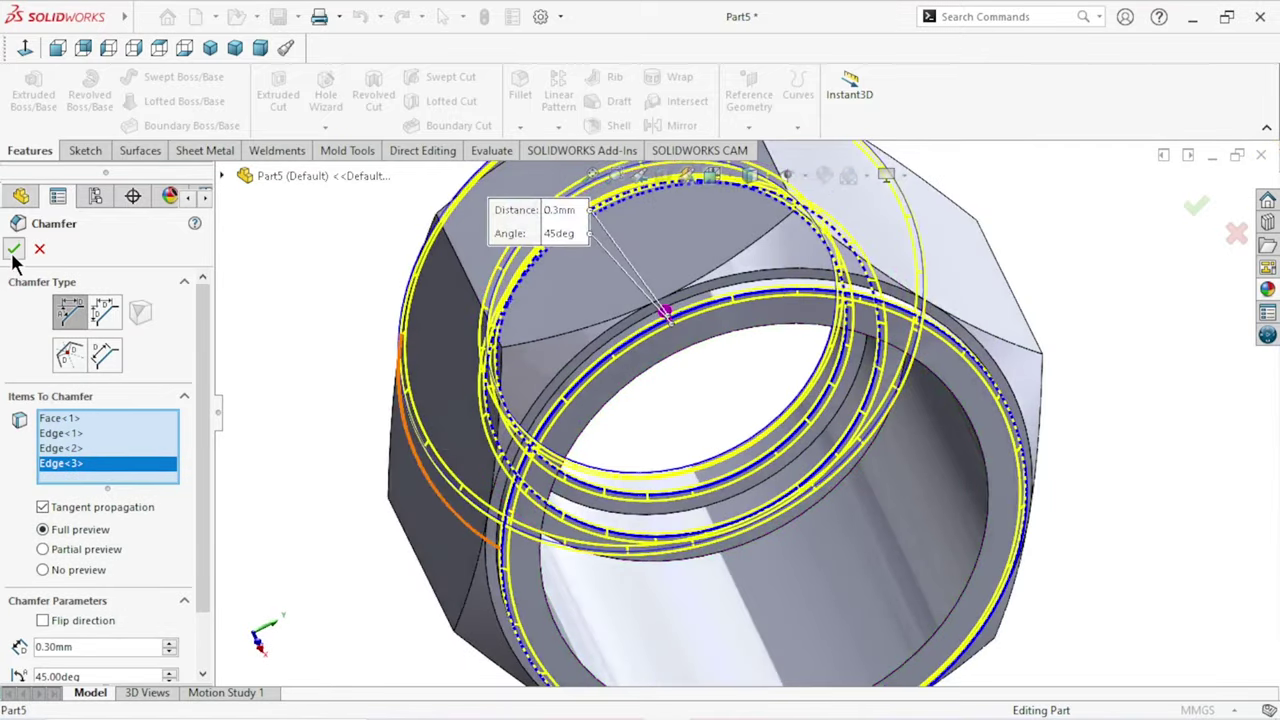
{"action": "left_click", "coordinate": [14, 250]}
{"action": "key", "text": "f"}
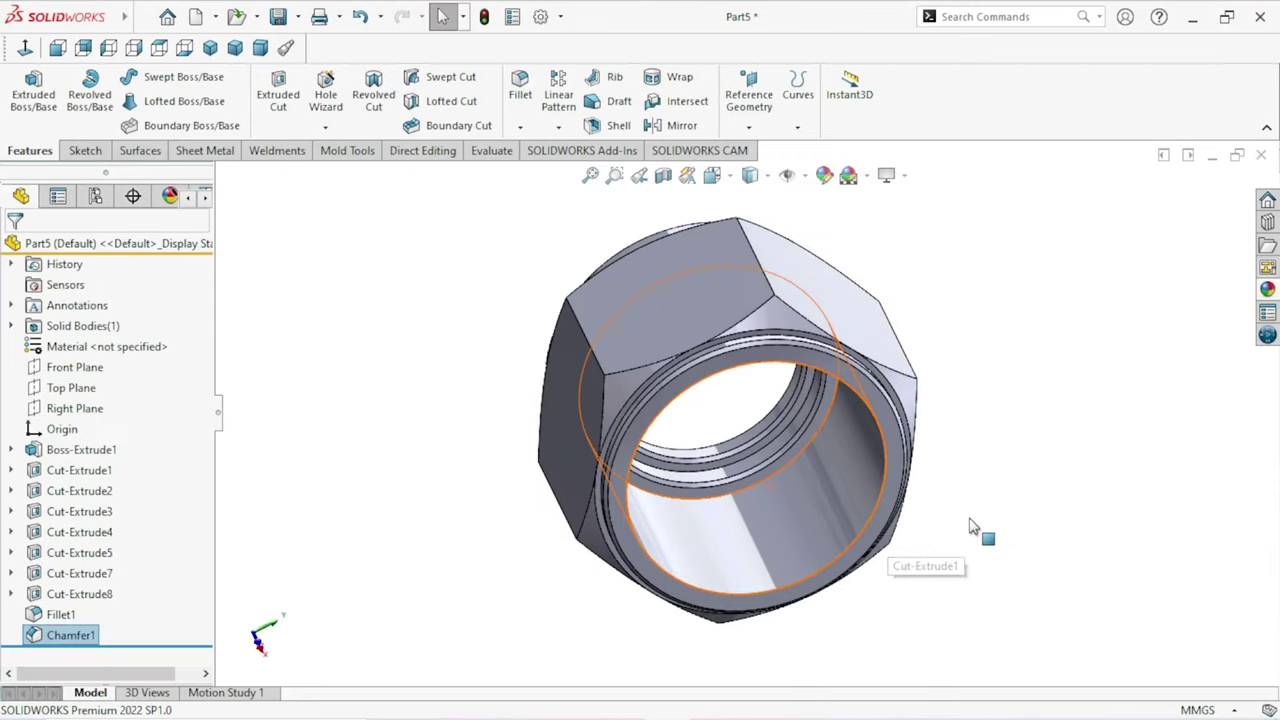
{"action": "middle_click_drag", "start_coordinate": [970, 527], "coordinate": [1025, 477]}
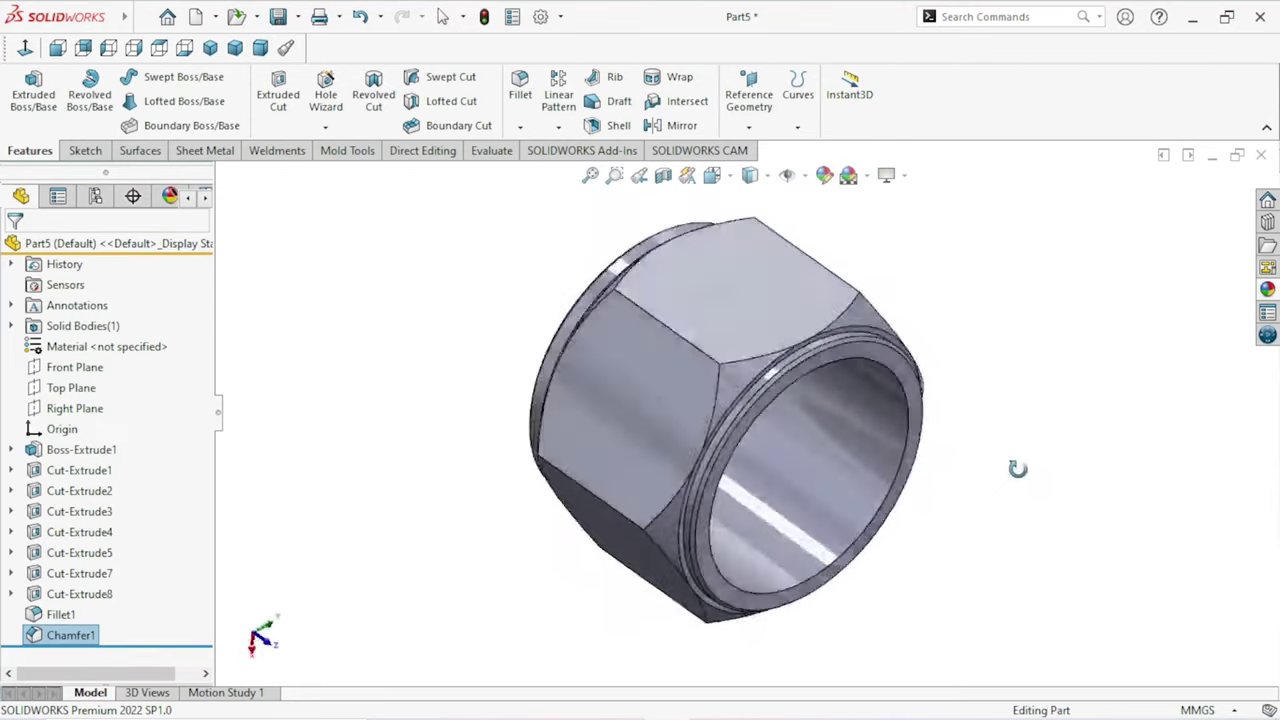
Fillet the ring's circular edge around the bore with a 0.3 mm radius
{"action": "middle_click_drag", "start_coordinate": [1025, 477], "coordinate": [997, 443]}
{"action": "scroll", "coordinate": [829, 433], "scroll_direction": "down", "scroll_amount": 2}
{"action": "scroll", "coordinate": [933, 340], "scroll_direction": "down", "scroll_amount": 3}
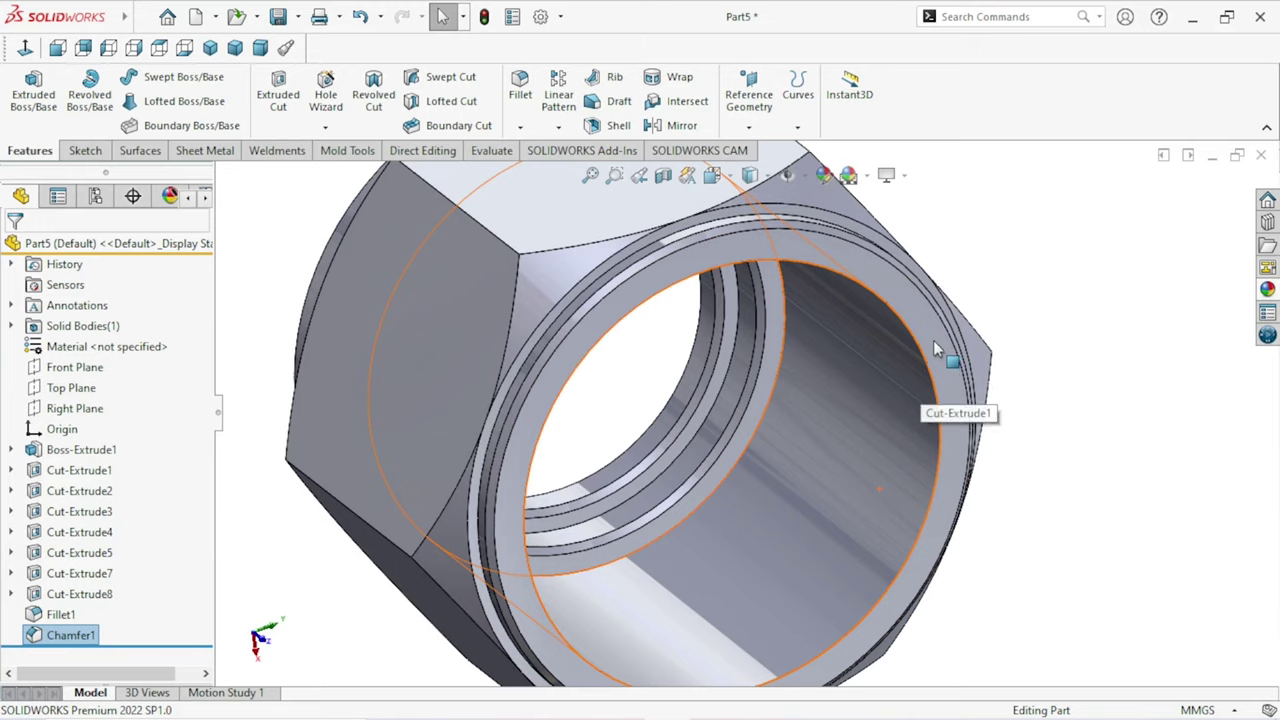
{"action": "scroll", "coordinate": [933, 340], "scroll_direction": "down", "scroll_amount": 2}
{"action": "scroll", "coordinate": [956, 380], "scroll_direction": "up", "scroll_amount": 3}
{"action": "scroll", "coordinate": [820, 283], "scroll_direction": "down", "scroll_amount": 4}
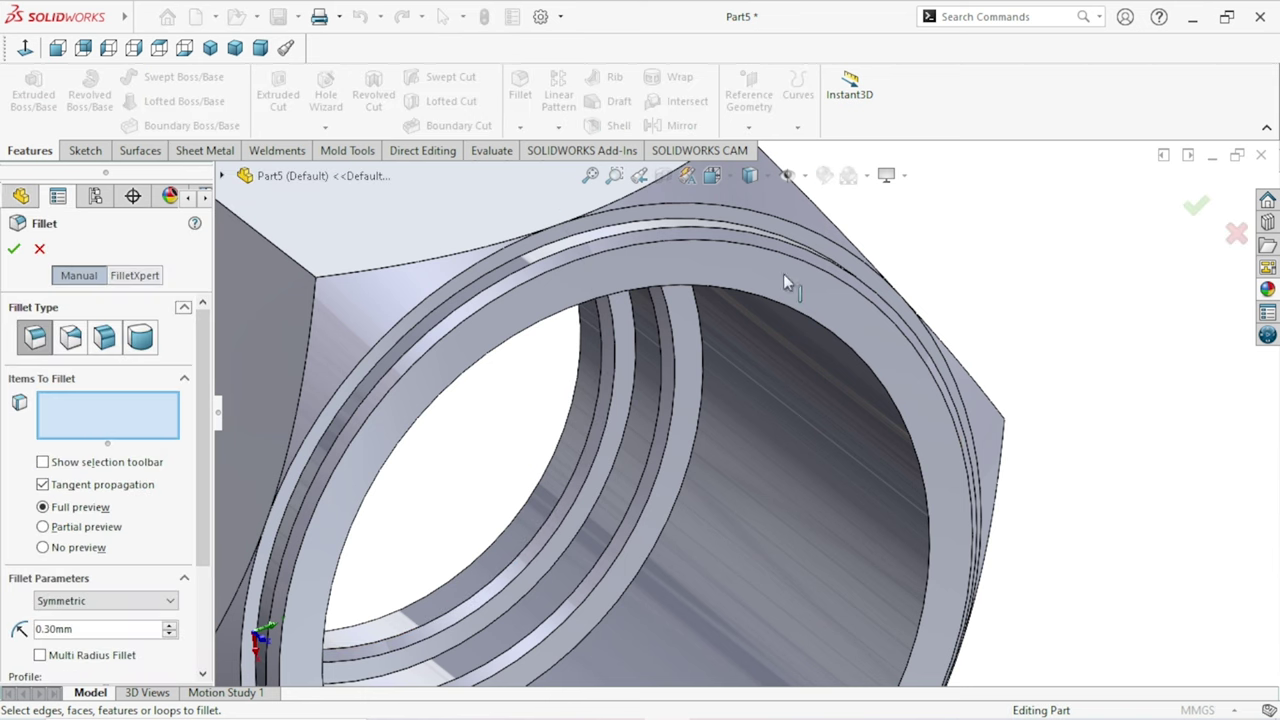
{"action": "scroll", "coordinate": [673, 245], "scroll_direction": "down", "scroll_amount": 2}
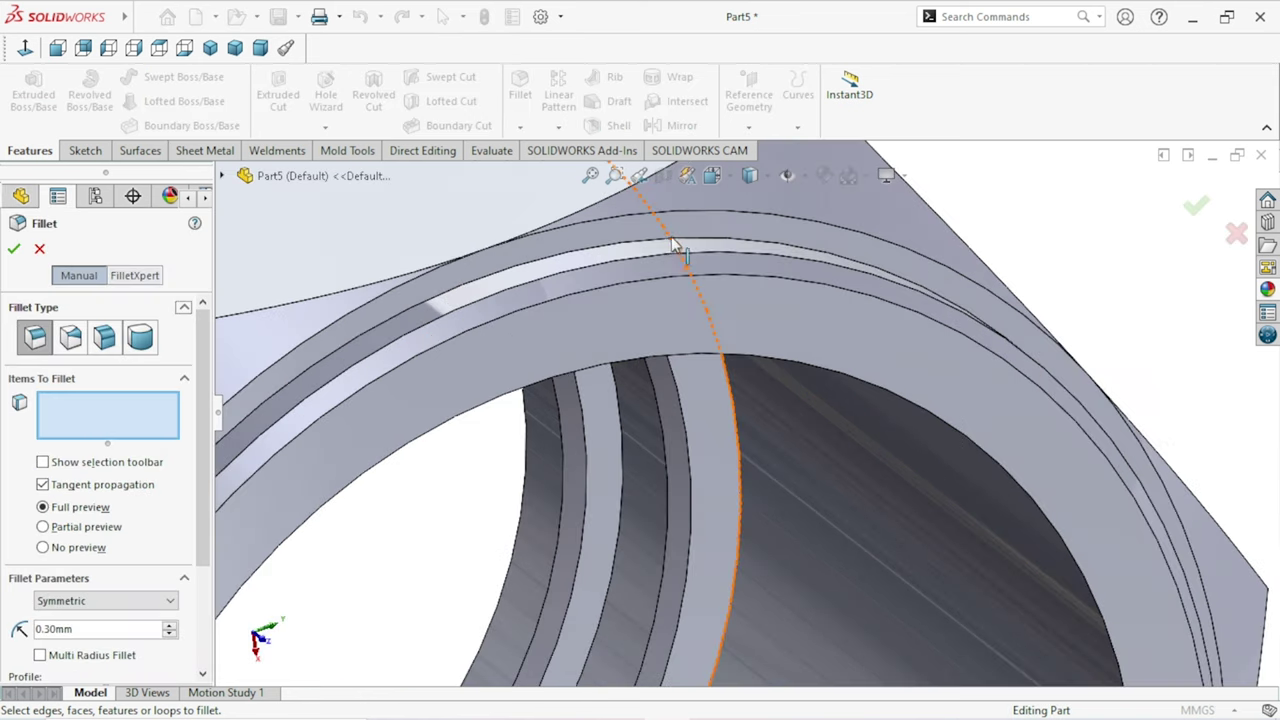
{"action": "left_click", "coordinate": [586, 263]}
{"action": "left_click", "coordinate": [14, 250]}
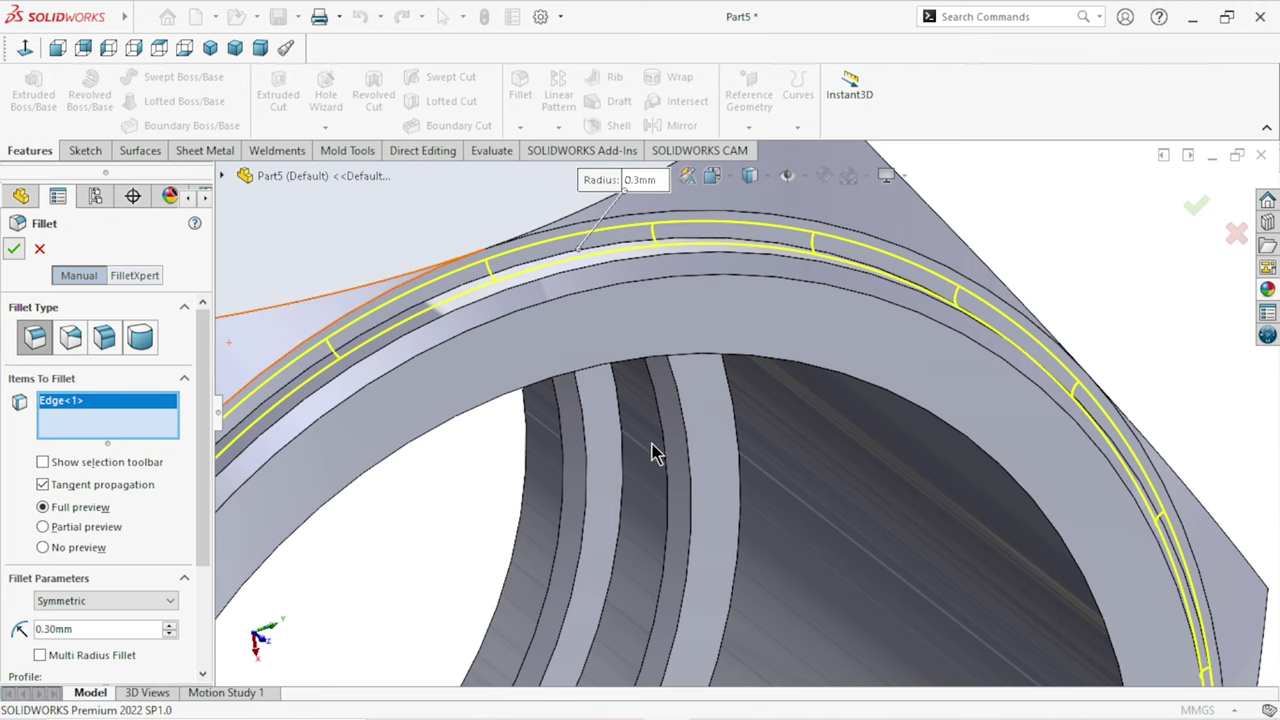
Turn the nut to another side and switch from Fillet to the Chamfer tool
{"action": "scroll", "coordinate": [723, 465], "scroll_direction": "up", "scroll_amount": 2}
{"action": "scroll", "coordinate": [723, 465], "scroll_direction": "up", "scroll_amount": 5}
{"action": "mouse_move", "coordinate": [948, 423]}
{"action": "middle_mouse_down"}
{"action": "mouse_move", "coordinate": [923, 451]}
{"action": "mouse_move", "coordinate": [829, 380]}
{"action": "mouse_move", "coordinate": [885, 515]}
{"action": "mouse_move", "coordinate": [923, 491]}
{"action": "mouse_move", "coordinate": [536, 243]}
{"action": "middle_mouse_up"}
{"action": "left_click", "coordinate": [520, 127]}
{"action": "left_click", "coordinate": [515, 165]}
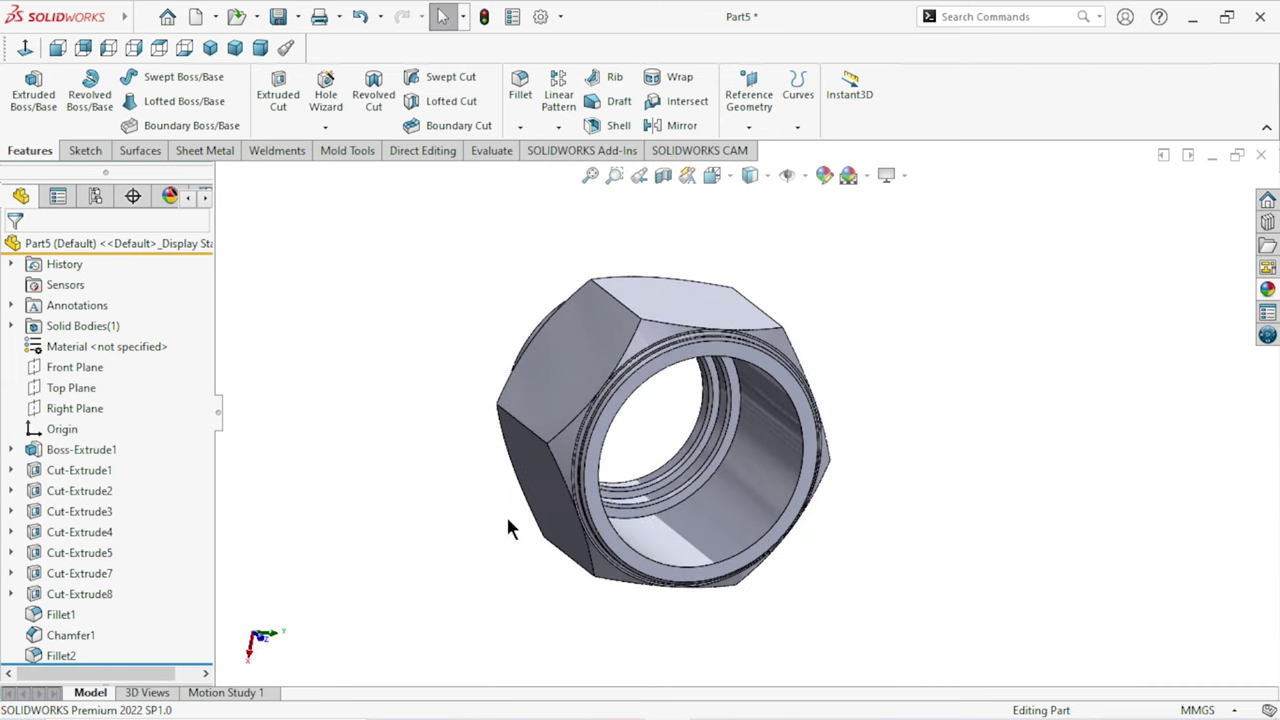
Chamfer the circular edge at the bore's mouth by 0.75 mm × 45°
{"action": "type", "text": "0.75"}
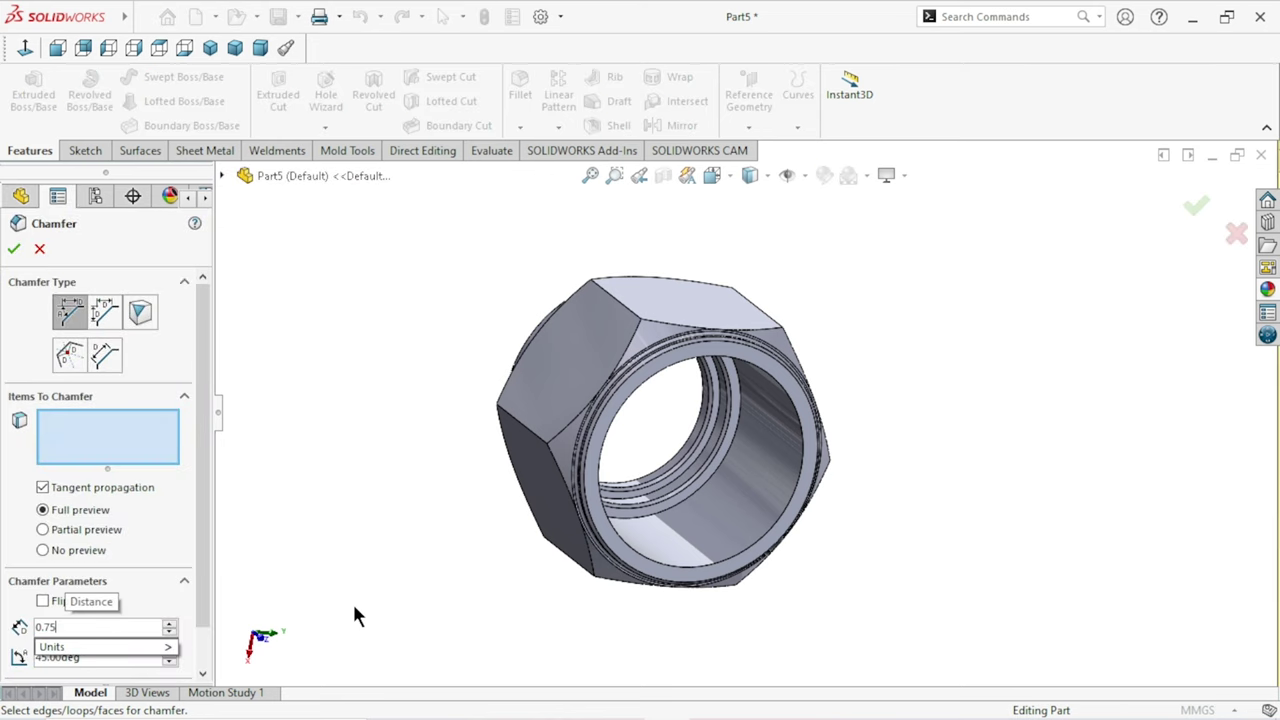
{"action": "key", "text": "Return"}
{"action": "scroll", "coordinate": [815, 522], "scroll_direction": "down", "scroll_amount": 5}
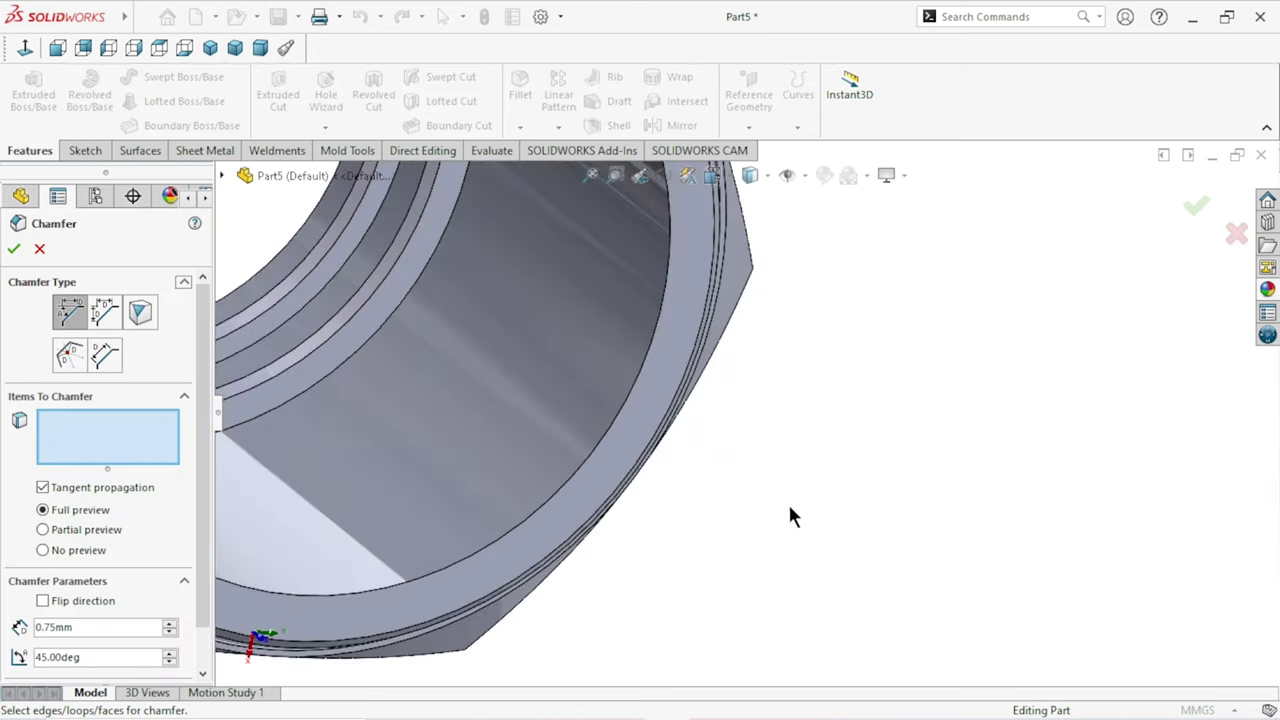
{"action": "left_click", "coordinate": [613, 432]}
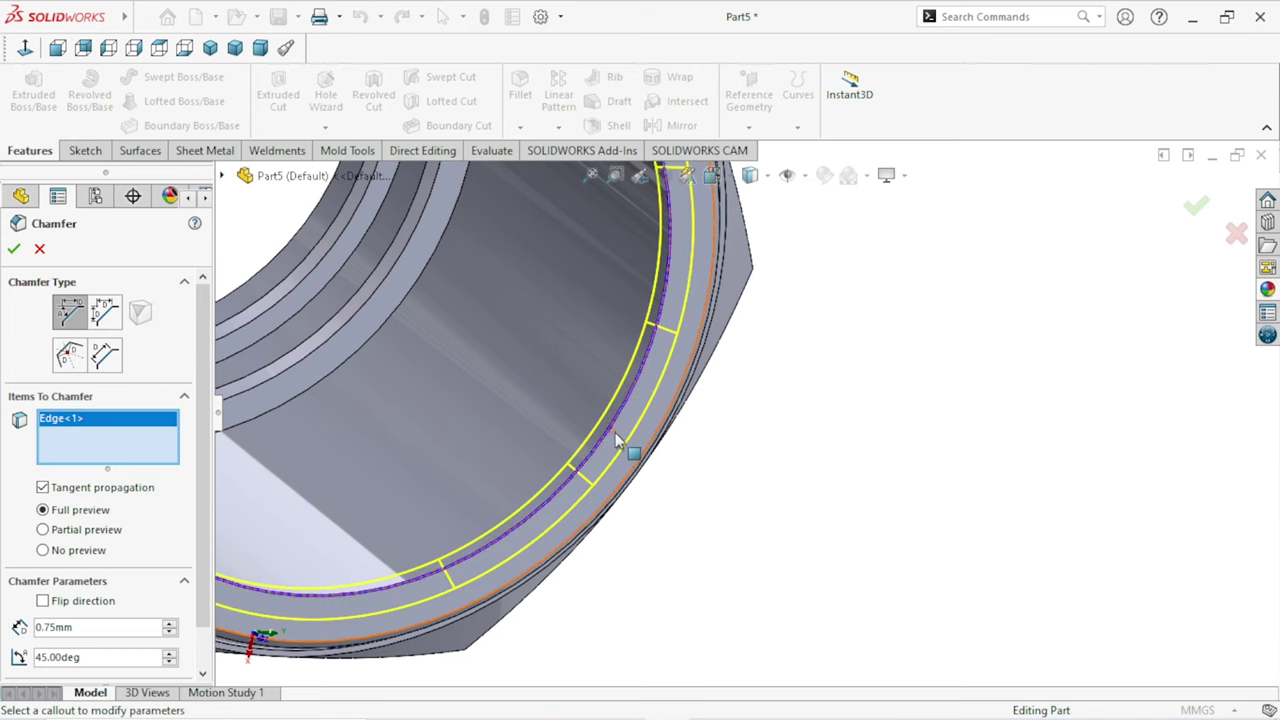
{"action": "left_click", "coordinate": [14, 250]}
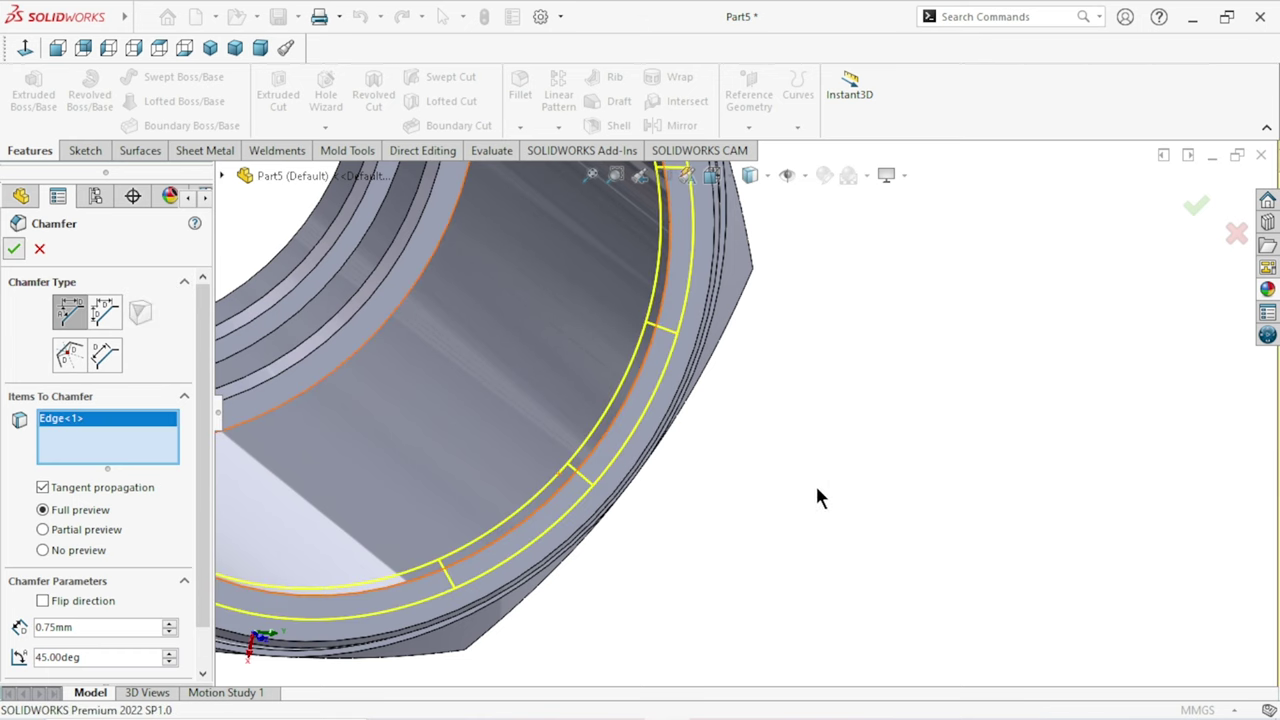
{"action": "scroll", "coordinate": [652, 467], "scroll_direction": "up", "scroll_amount": 5}
{"action": "scroll", "coordinate": [652, 467], "scroll_direction": "up", "scroll_amount": 2}
{"action": "middle_click_drag", "start_coordinate": [809, 417], "coordinate": [695, 377]}
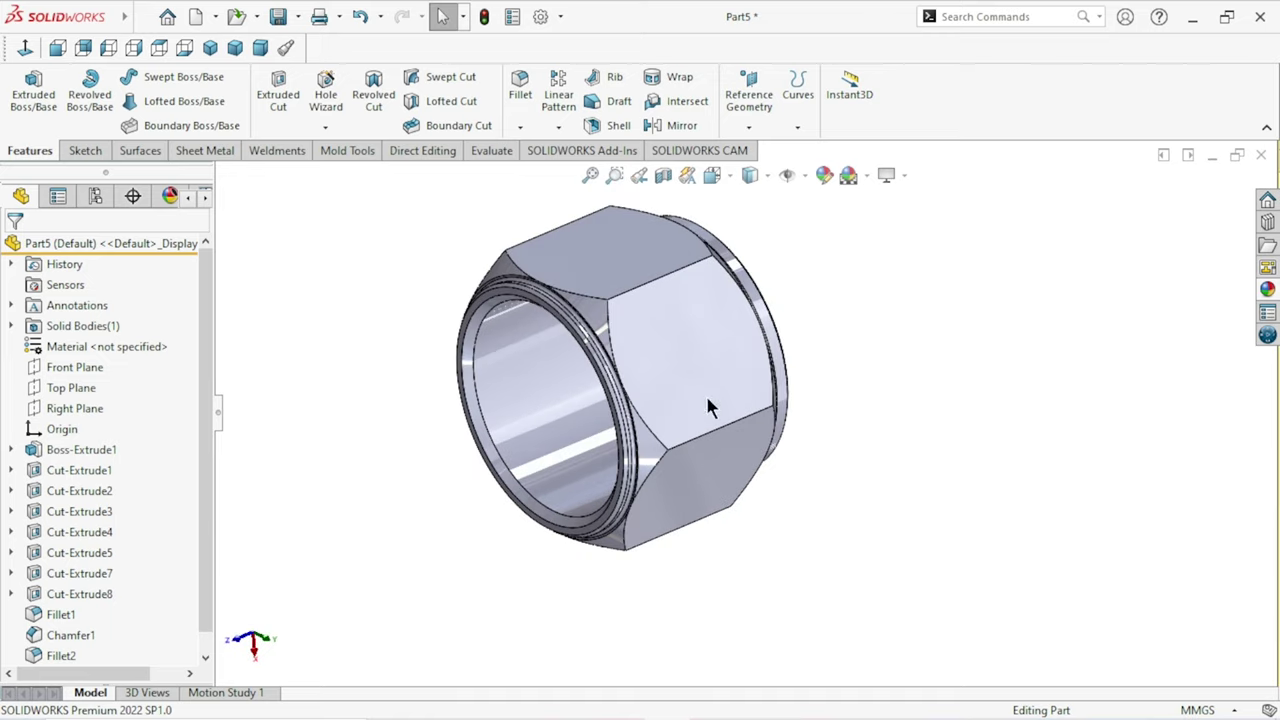
Open a sketch on the Right Plane, viewed Normal To, with Hidden Lines Visible display
{"action": "scroll", "coordinate": [707, 400], "scroll_direction": "down", "scroll_amount": 3}
{"action": "scroll", "coordinate": [734, 403], "scroll_direction": "up", "scroll_amount": 3}
{"action": "mouse_move", "coordinate": [997, 409]}
{"action": "middle_mouse_down"}
{"action": "mouse_move", "coordinate": [883, 391]}
{"action": "mouse_move", "coordinate": [770, 452]}
{"action": "middle_mouse_up"}
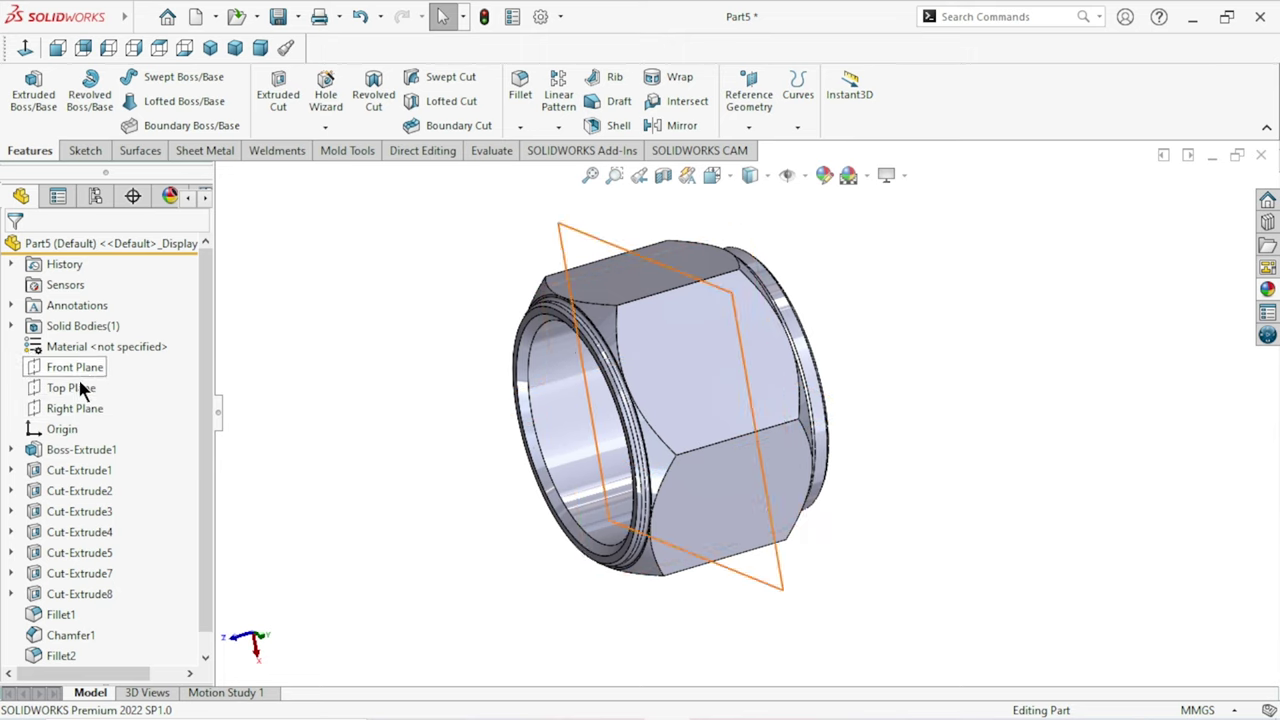
{"action": "left_click", "coordinate": [72, 410]}
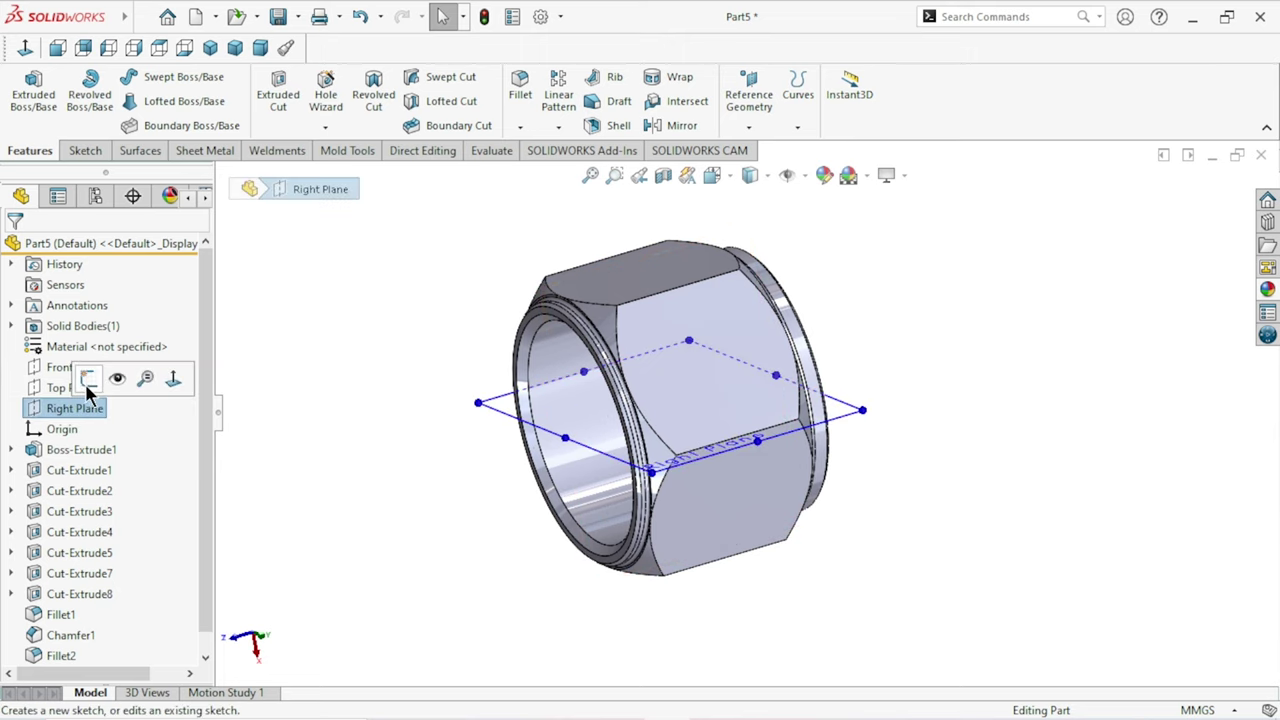
{"action": "left_click", "coordinate": [88, 380]}
{"action": "left_click", "coordinate": [27, 48]}
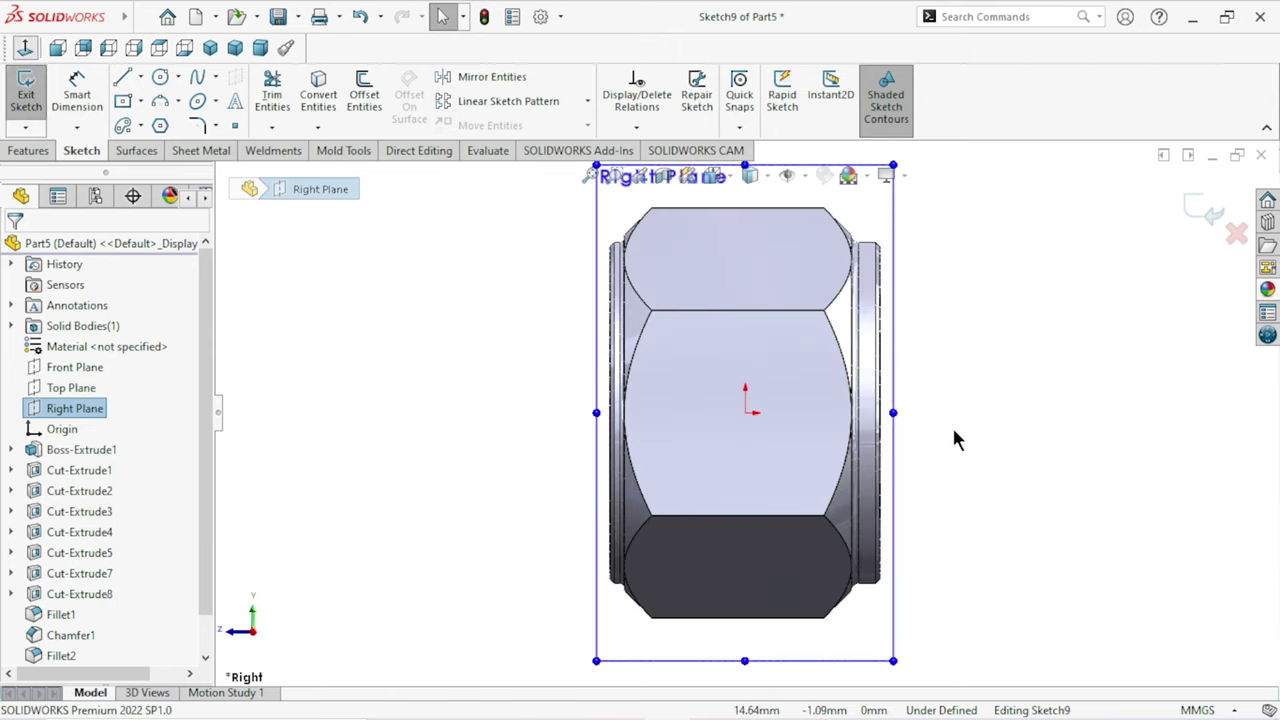
{"action": "left_click", "coordinate": [766, 175]}
{"action": "left_click", "coordinate": [751, 306]}
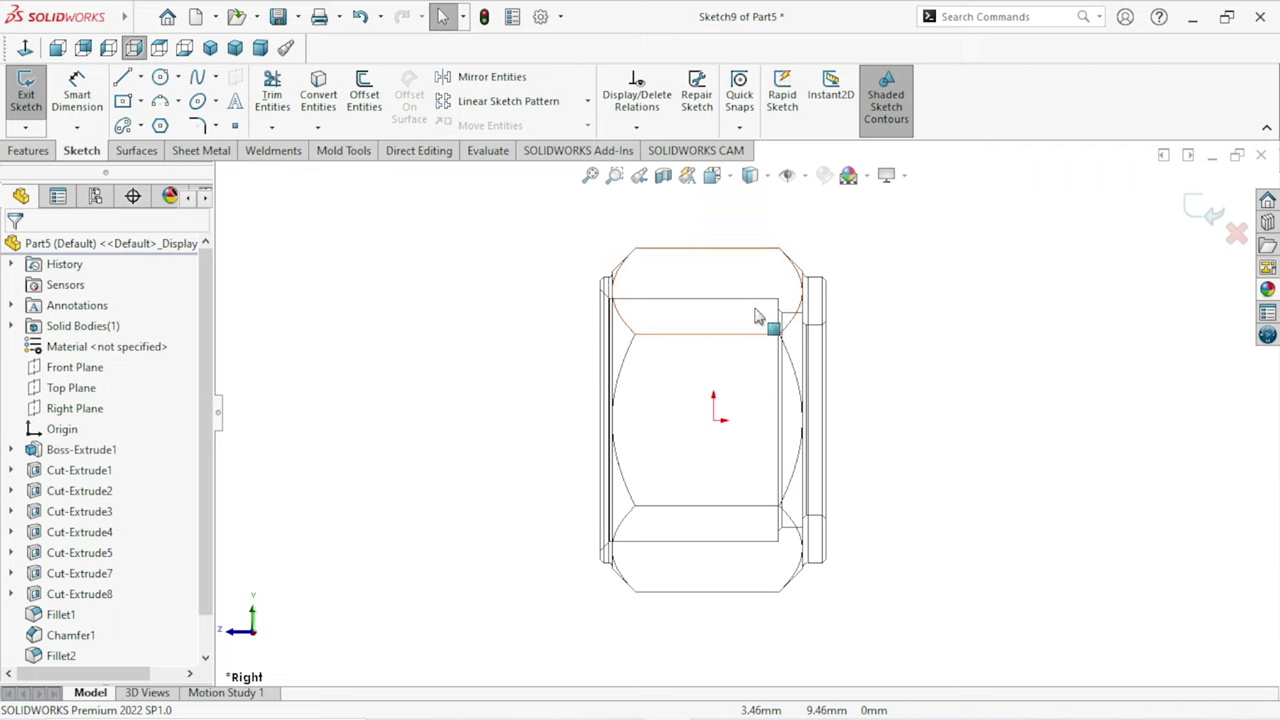
{"action": "scroll", "coordinate": [902, 390], "scroll_direction": "down", "scroll_amount": 3}
{"action": "scroll", "coordinate": [626, 420], "scroll_direction": "down", "scroll_amount": 1}
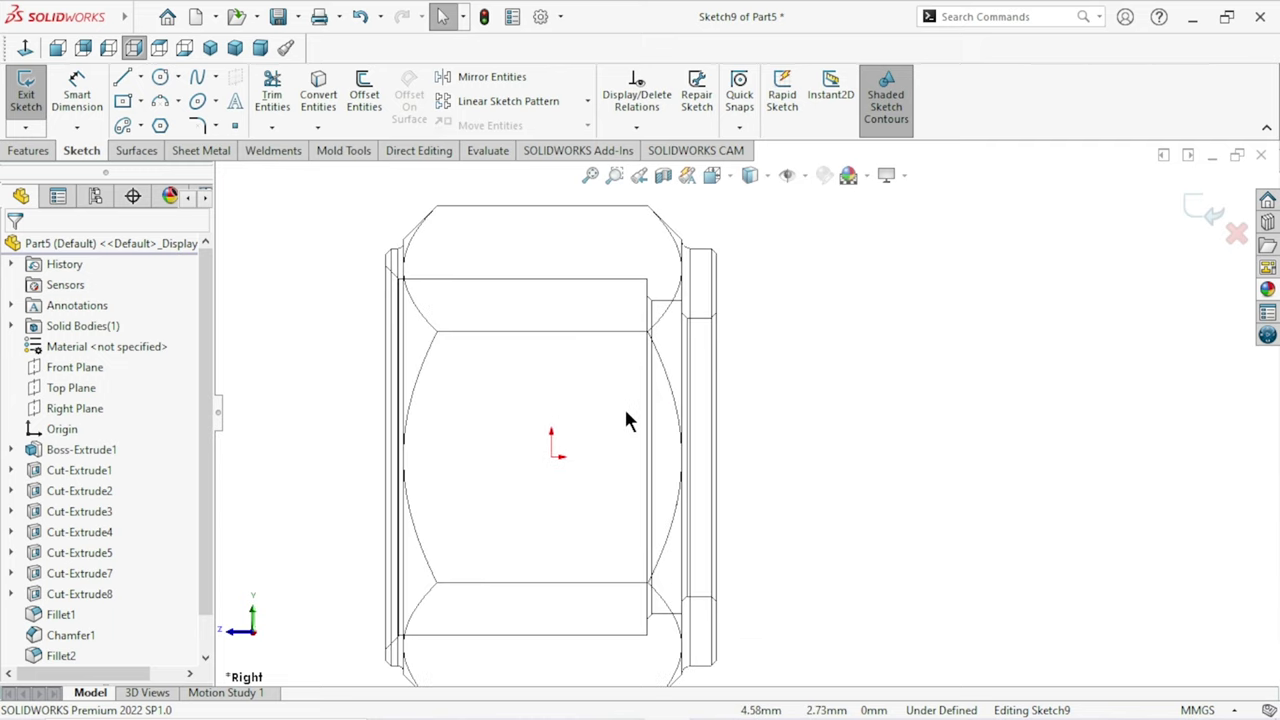
{"action": "scroll", "coordinate": [666, 420], "scroll_direction": "up", "scroll_amount": 3}
{"action": "scroll", "coordinate": [666, 420], "scroll_direction": "down", "scroll_amount": 1}
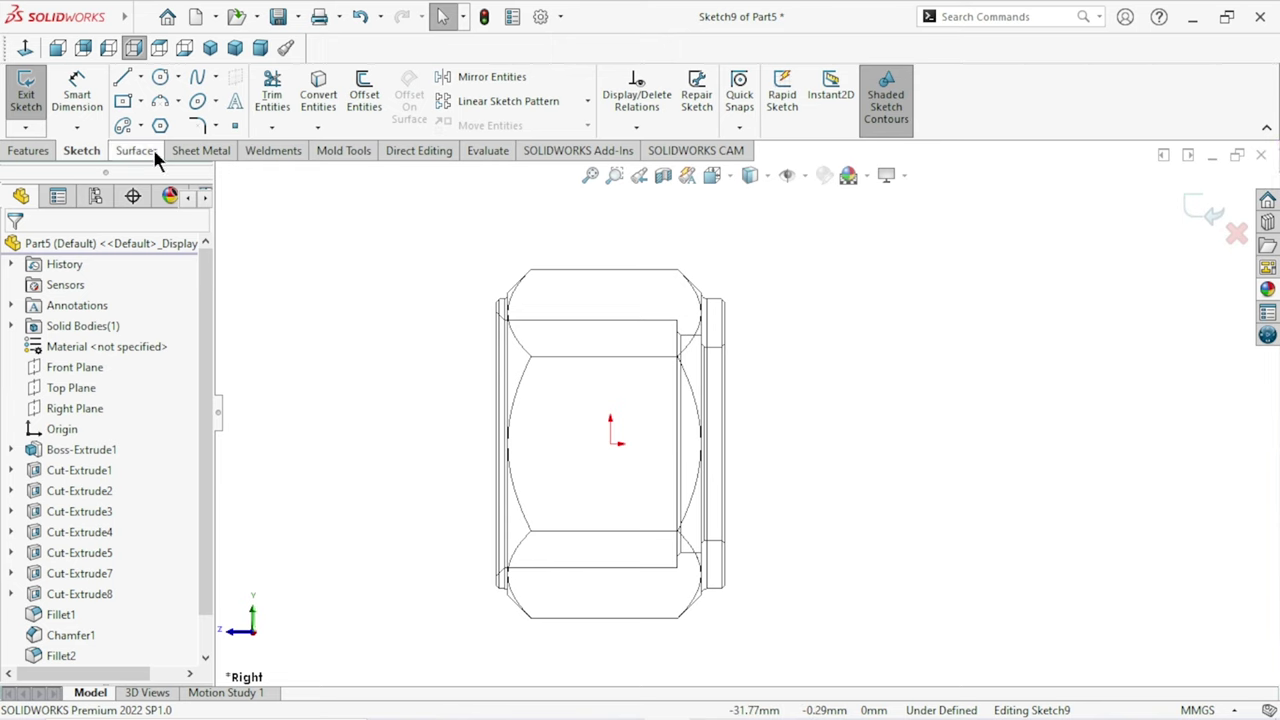
Draw a closed line profile with one slanted edge inside the nut outline
{"action": "left_click", "coordinate": [122, 78]}
{"action": "scroll", "coordinate": [650, 430], "scroll_direction": "up", "scroll_amount": 3}
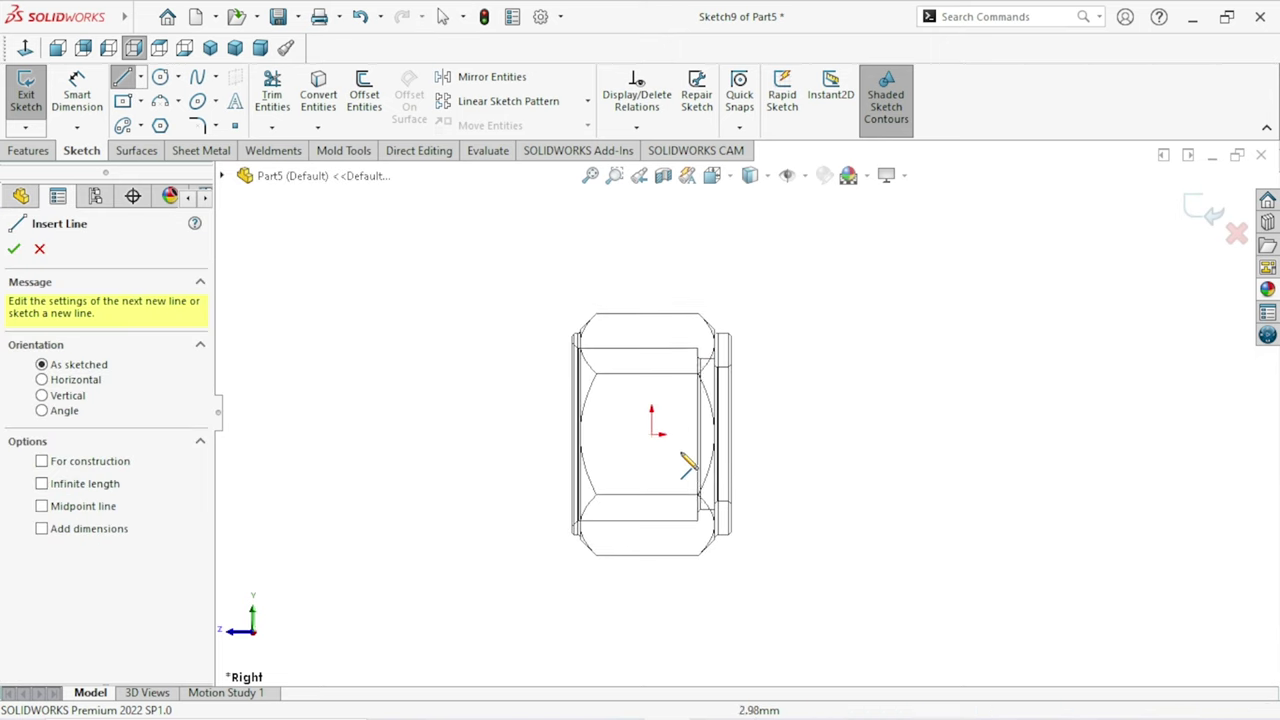
{"action": "scroll", "coordinate": [697, 372], "scroll_direction": "down", "scroll_amount": 2}
{"action": "scroll", "coordinate": [697, 372], "scroll_direction": "down", "scroll_amount": 1}
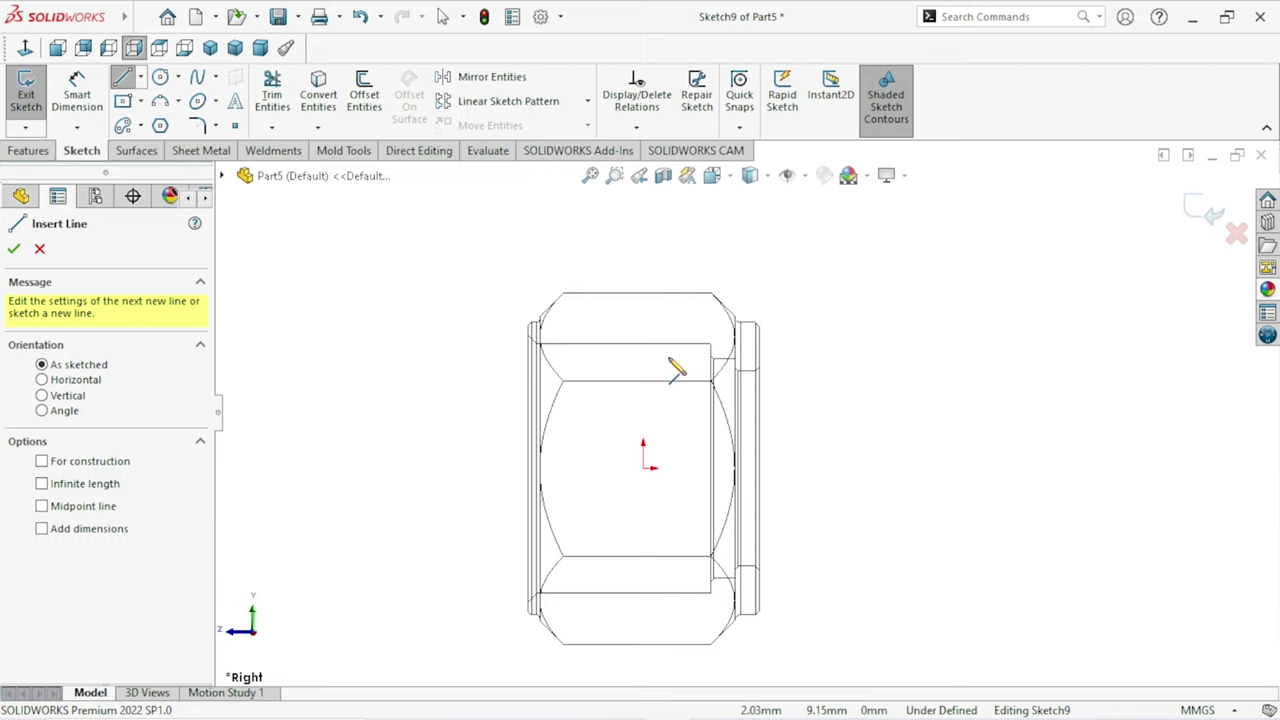
{"action": "left_click", "coordinate": [671, 343]}
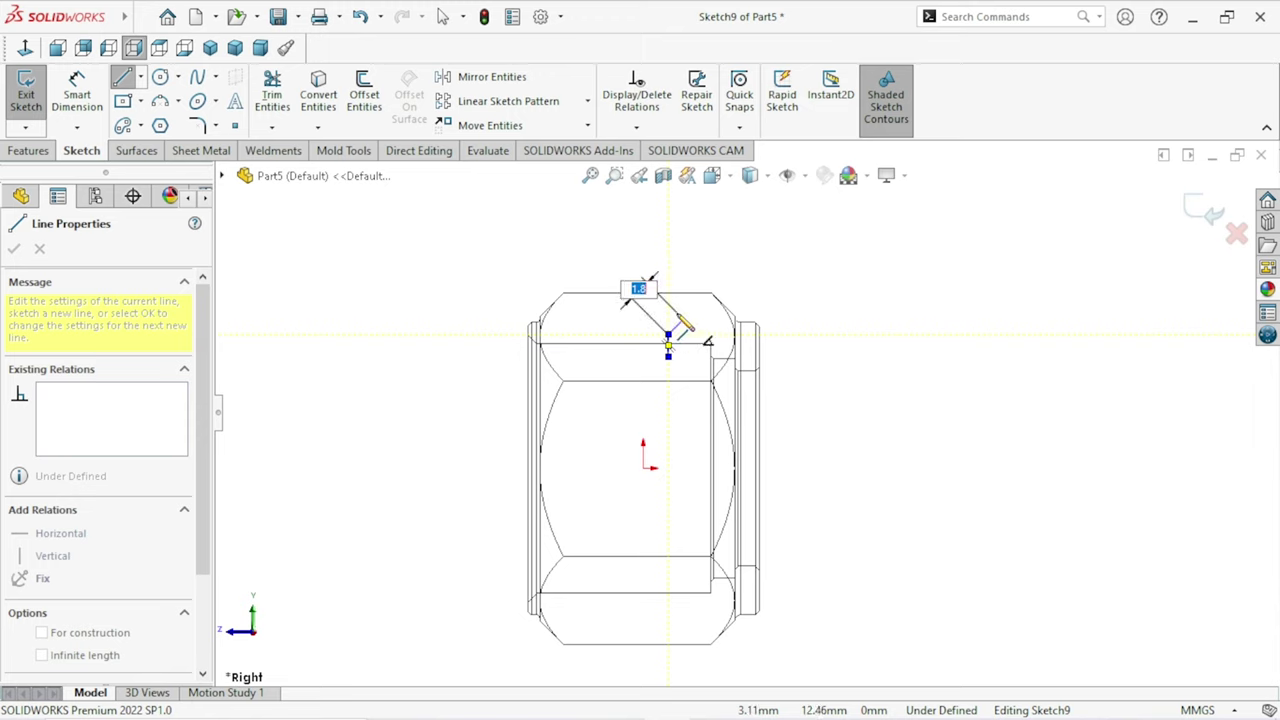
{"action": "left_click", "coordinate": [680, 315]}
{"action": "scroll", "coordinate": [712, 322], "scroll_direction": "down", "scroll_amount": 1}
{"action": "scroll", "coordinate": [712, 320], "scroll_direction": "down", "scroll_amount": 2}
{"action": "scroll", "coordinate": [712, 318], "scroll_direction": "down", "scroll_amount": 2}
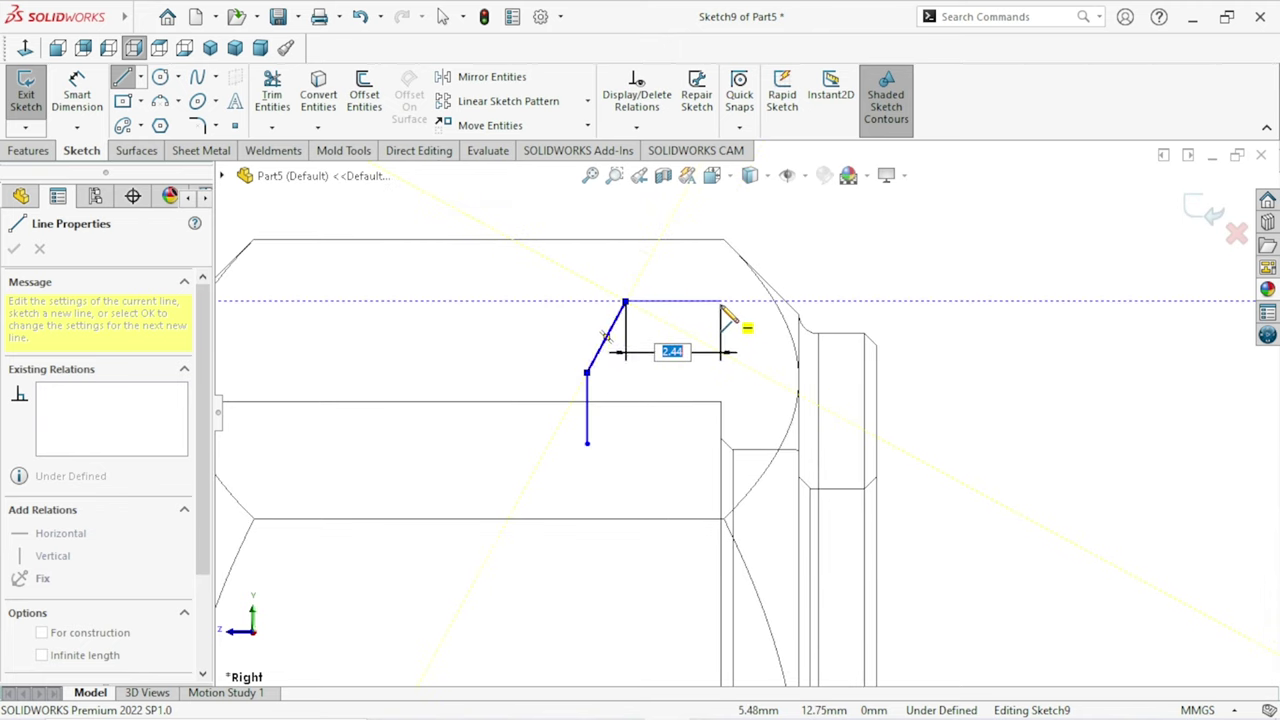
{"action": "left_click", "coordinate": [717, 302]}
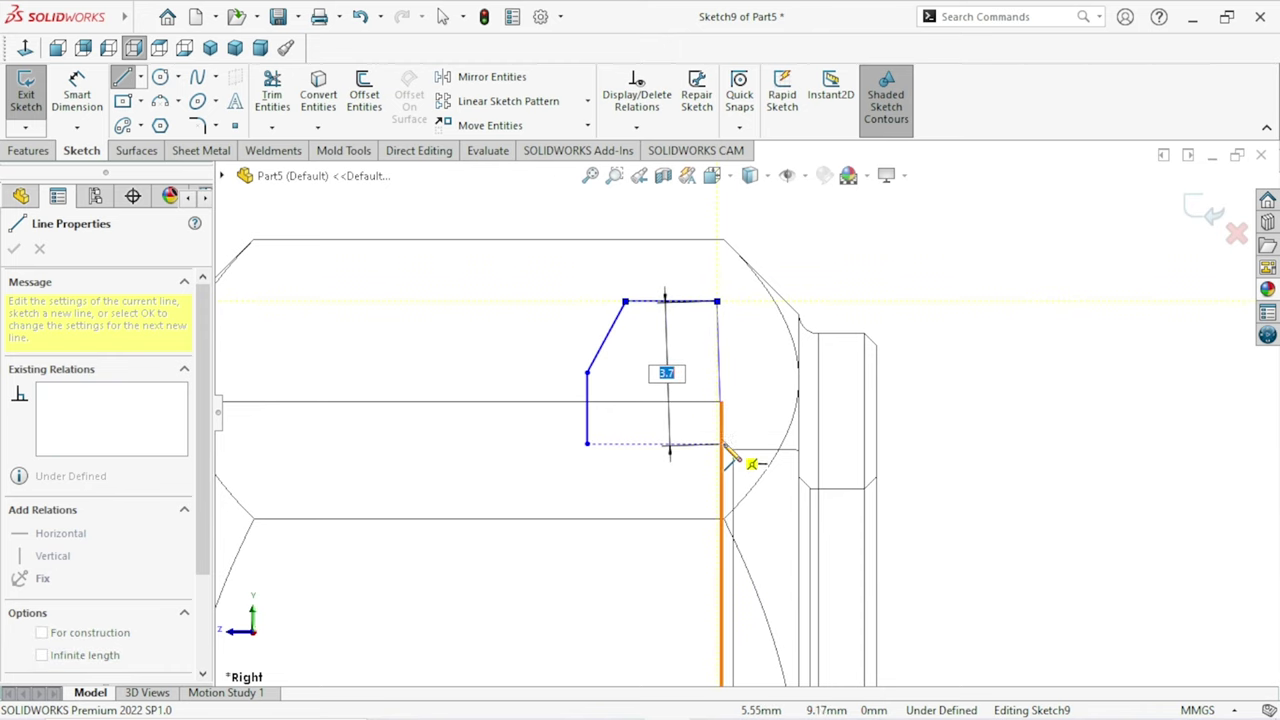
{"action": "left_click", "coordinate": [721, 444]}
{"action": "left_click", "coordinate": [588, 443]}
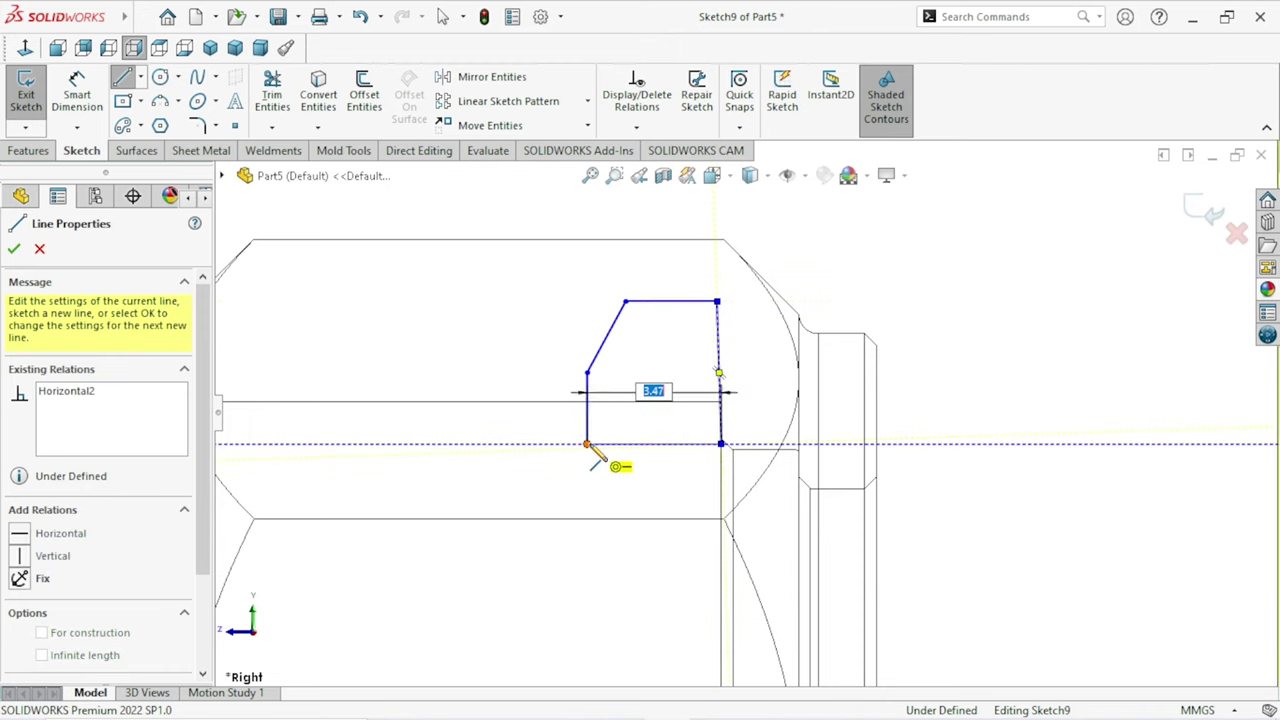
{"action": "right_click", "coordinate": [966, 338]}
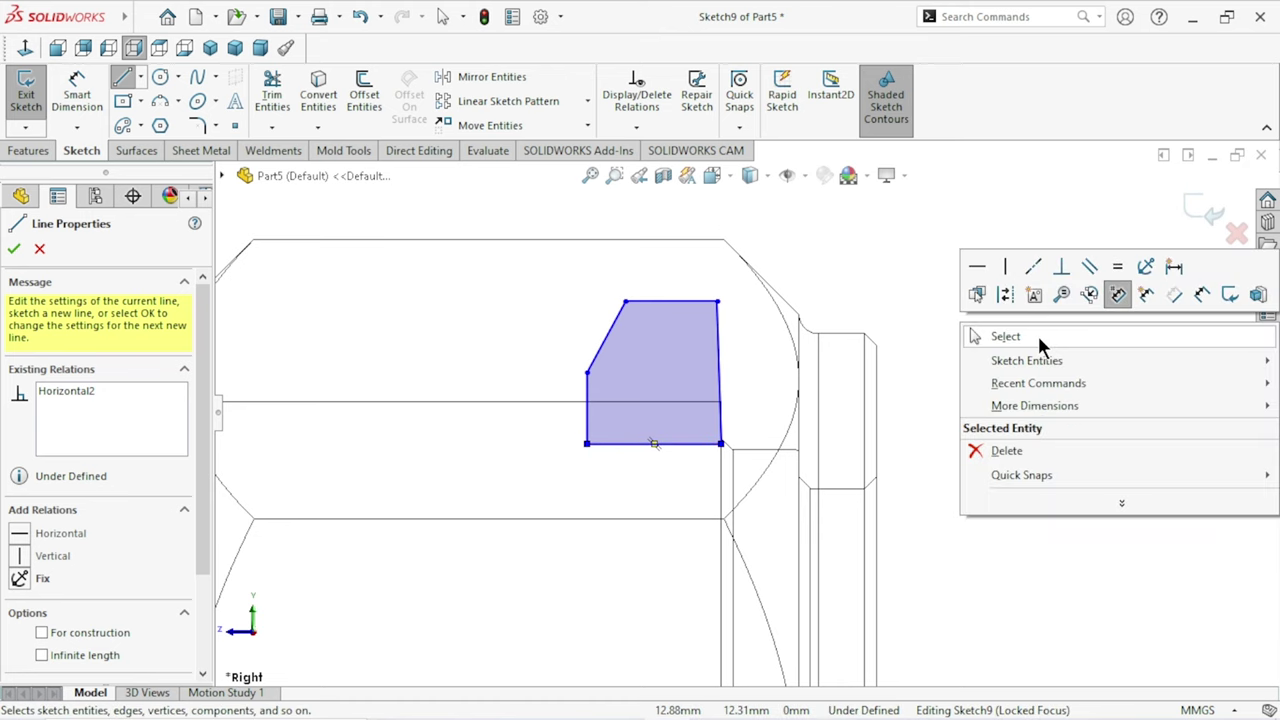
{"action": "left_click", "coordinate": [968, 340]}
Add a Vertical relation to the profile's right edge
{"action": "scroll", "coordinate": [875, 398], "scroll_direction": "down", "scroll_amount": 2}
{"action": "left_click", "coordinate": [650, 340]}
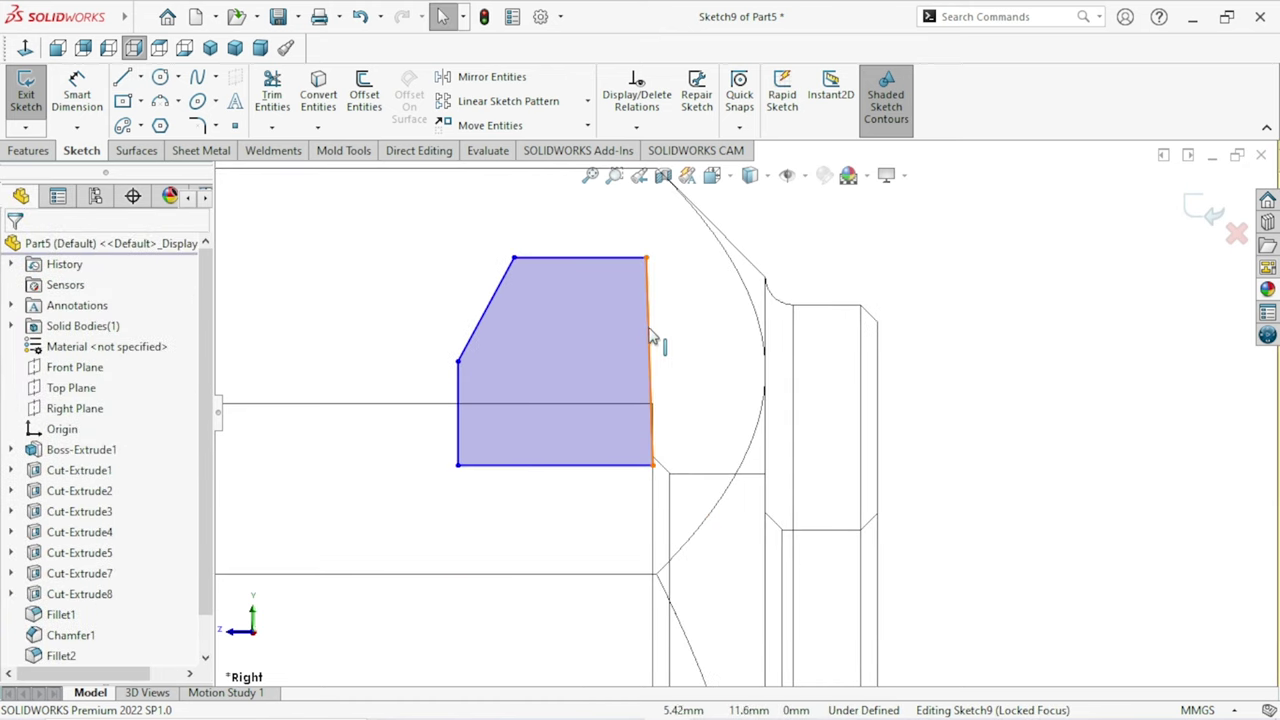
{"action": "left_click", "coordinate": [733, 245]}
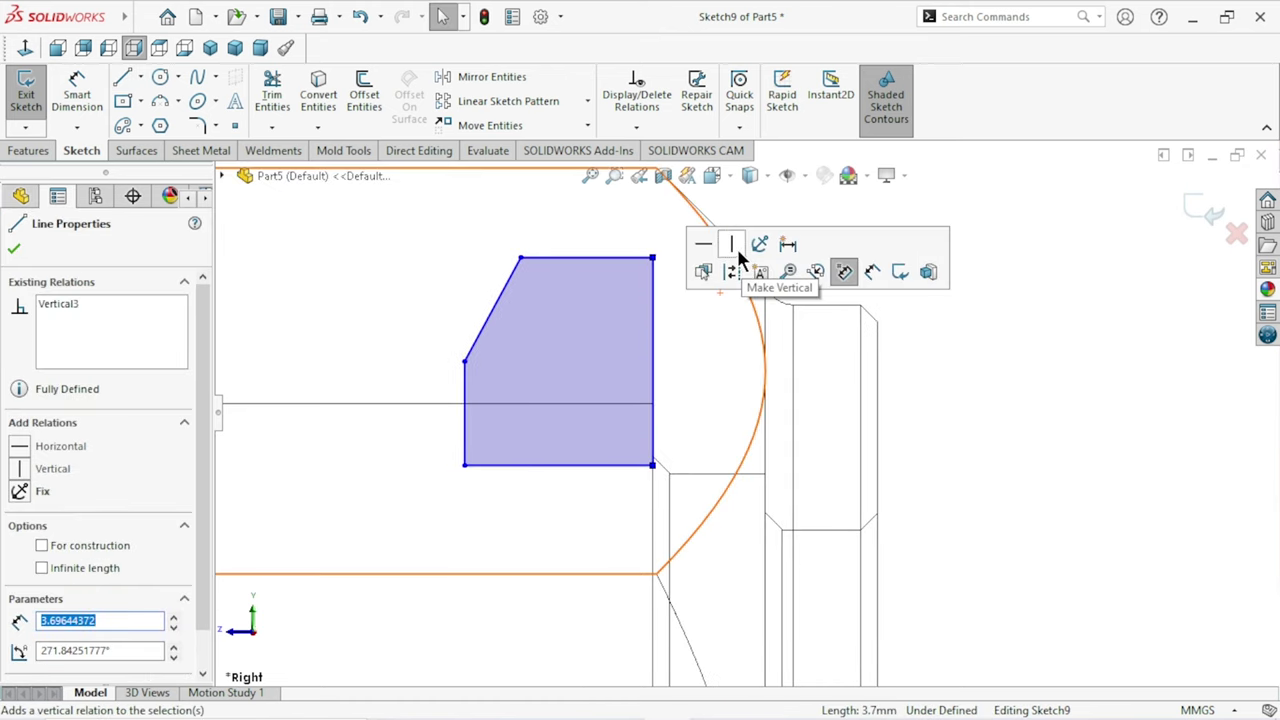
{"action": "scroll", "coordinate": [686, 460], "scroll_direction": "up", "scroll_amount": 2}
{"action": "scroll", "coordinate": [686, 460], "scroll_direction": "down", "scroll_amount": 1}
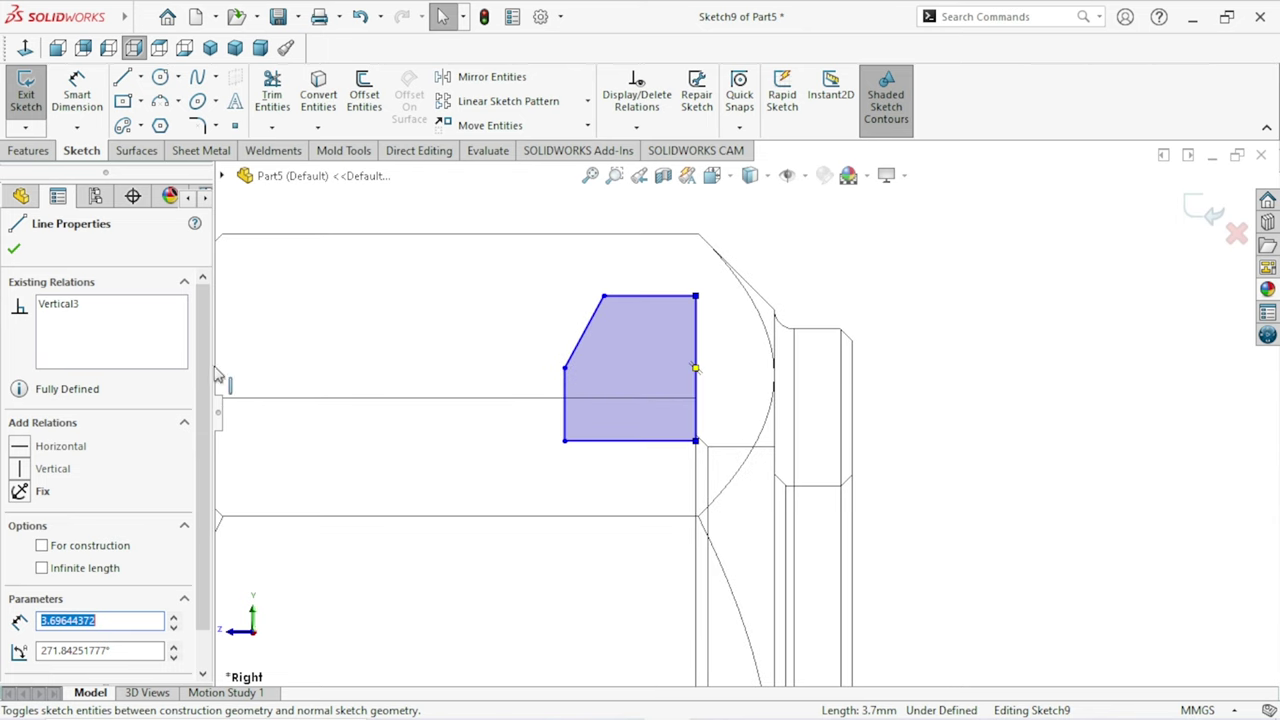
{"action": "left_click", "coordinate": [14, 252]}
{"action": "scroll", "coordinate": [748, 320], "scroll_direction": "up", "scroll_amount": 2}
{"action": "scroll", "coordinate": [748, 320], "scroll_direction": "up", "scroll_amount": 1}
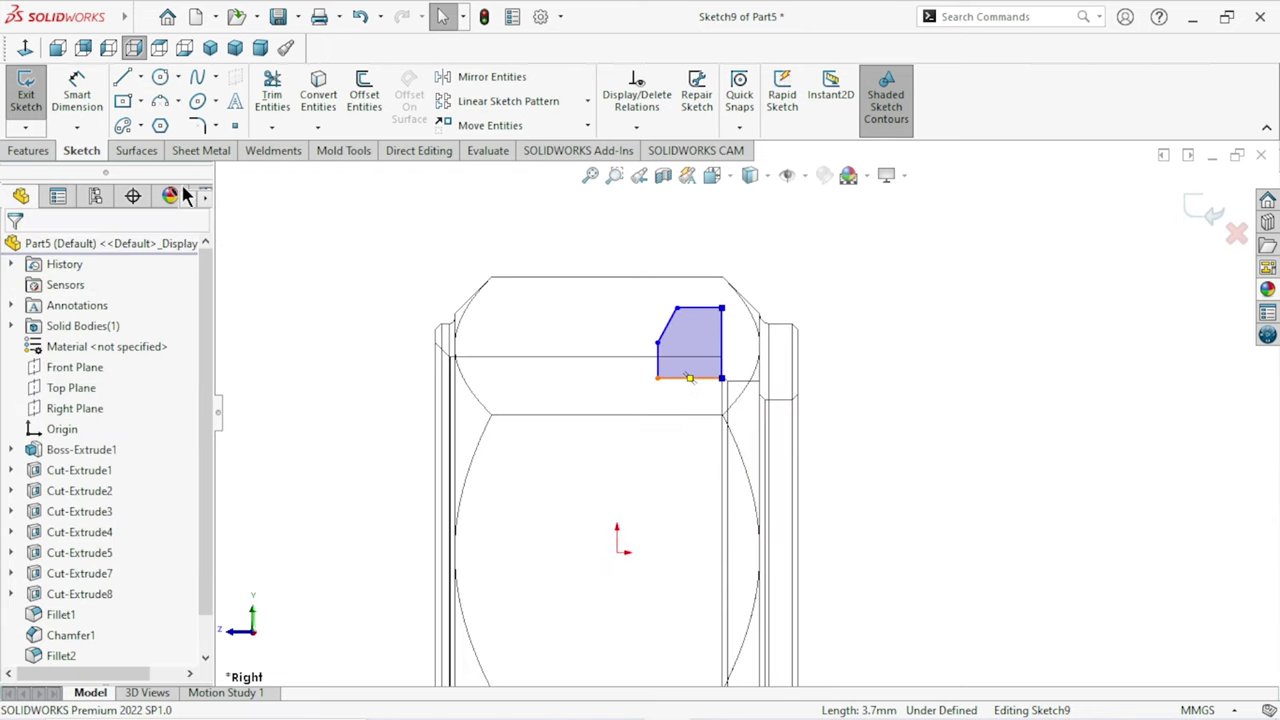
Draw a horizontal centerline from the sketch origin to beyond the part's right side
{"action": "left_click", "coordinate": [141, 77]}
{"action": "left_click", "coordinate": [150, 123]}
{"action": "left_click", "coordinate": [617, 552]}
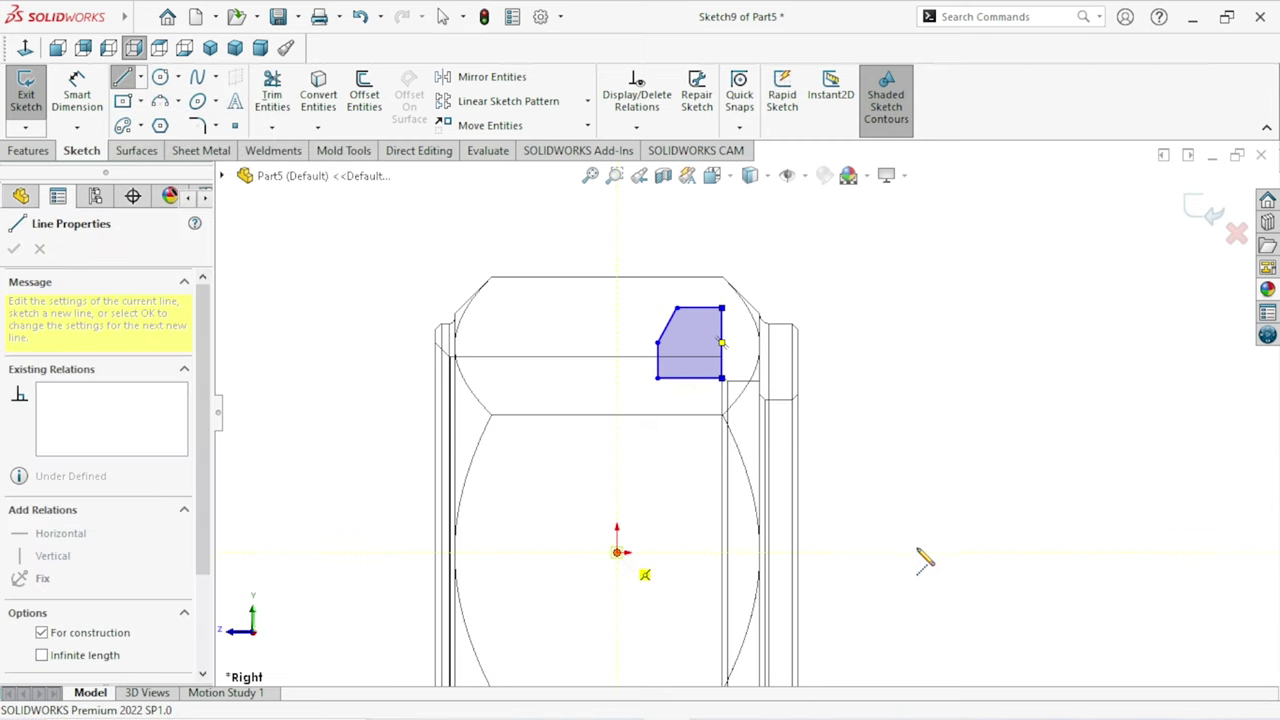
{"action": "left_click", "coordinate": [936, 552]}
{"action": "right_click", "coordinate": [895, 463]}
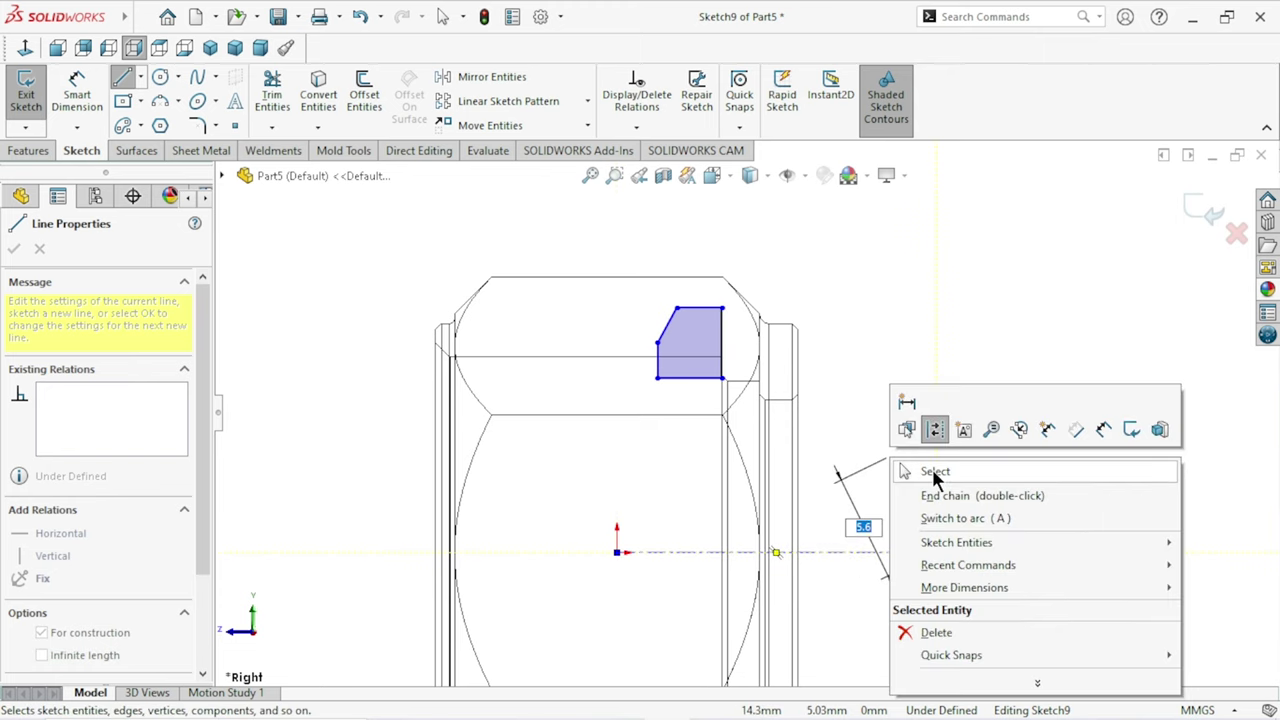
{"action": "left_click", "coordinate": [916, 472]}
{"action": "scroll", "coordinate": [850, 560], "scroll_direction": "up", "scroll_amount": 5}
{"action": "scroll", "coordinate": [740, 440], "scroll_direction": "down", "scroll_amount": 2}
{"action": "scroll", "coordinate": [719, 365], "scroll_direction": "down", "scroll_amount": 2}
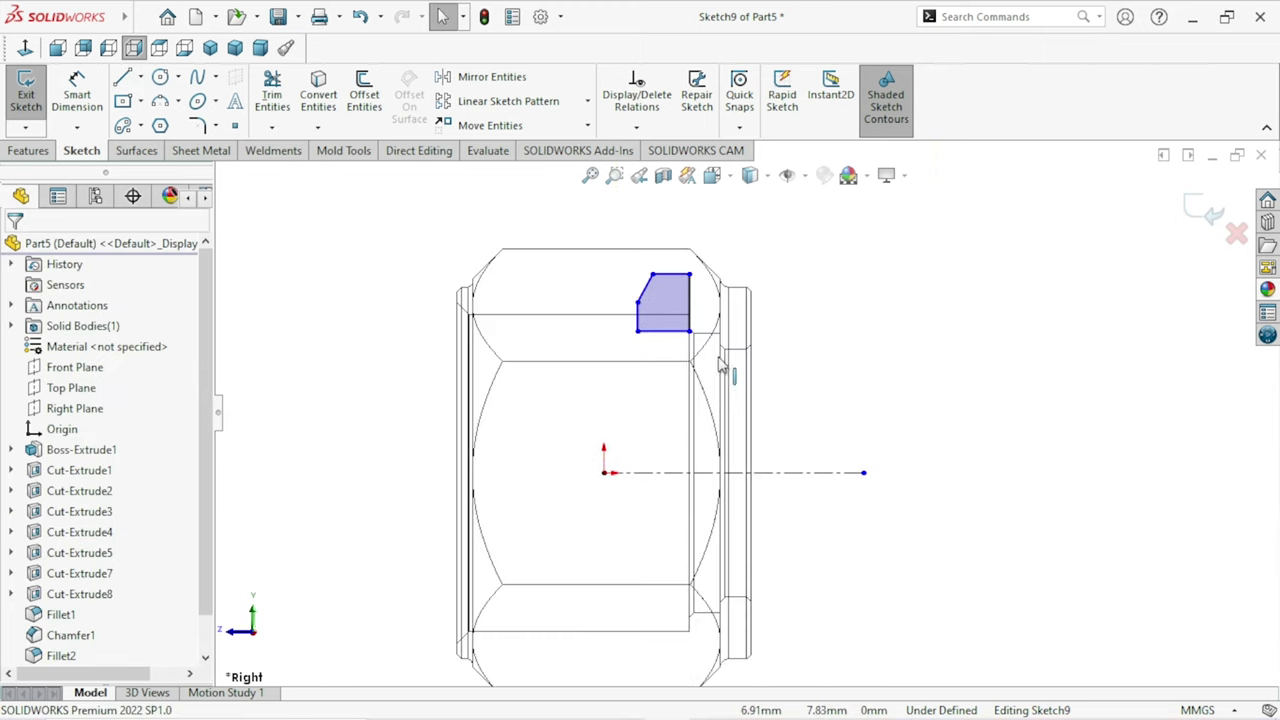
{"action": "scroll", "coordinate": [786, 366], "scroll_direction": "down", "scroll_amount": 1}
{"action": "left_click", "coordinate": [77, 95]}
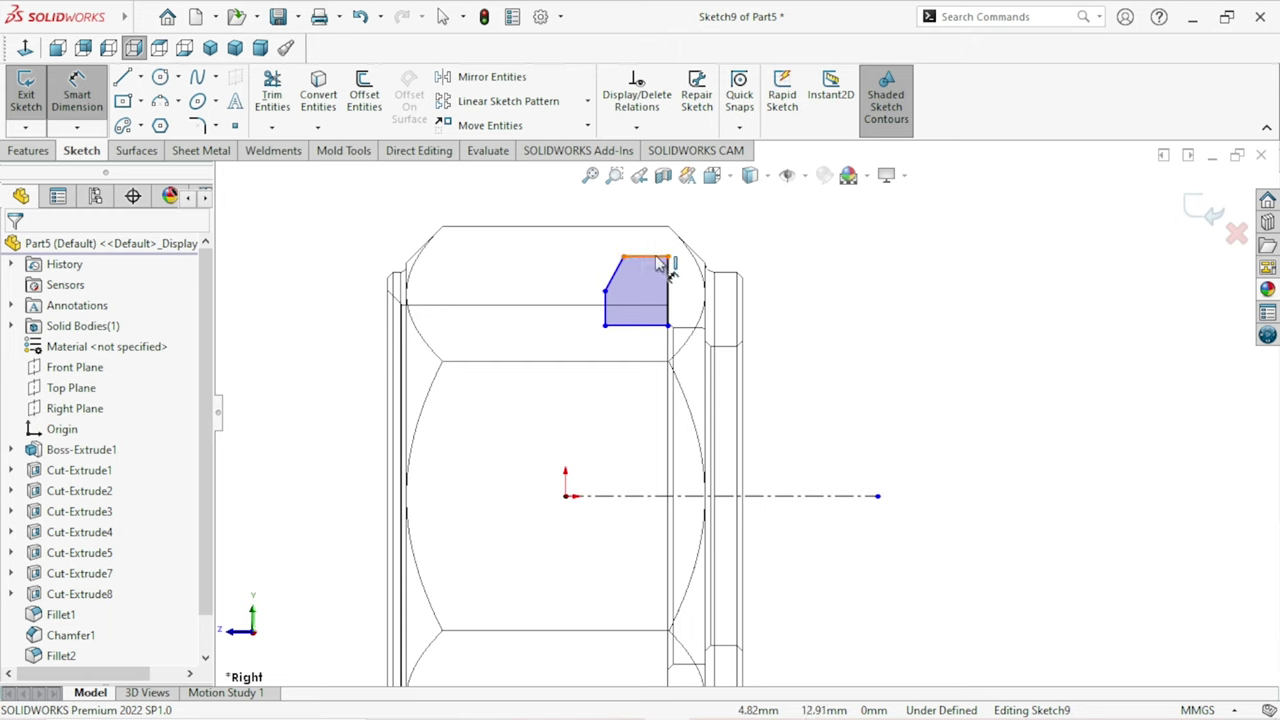
Dimension the profile's top edge 11.5 mm above the centerline
{"action": "left_click", "coordinate": [840, 496]}
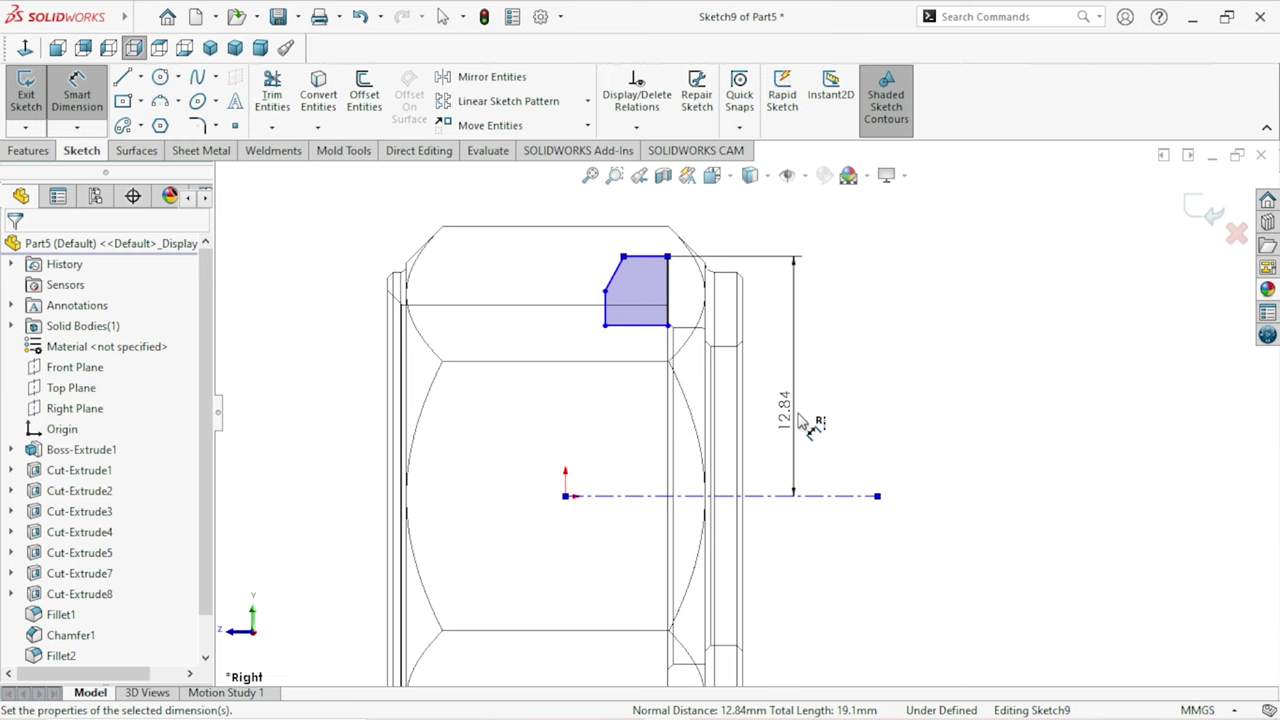
{"action": "left_click", "coordinate": [800, 420]}
{"action": "type", "text": "11.5"}
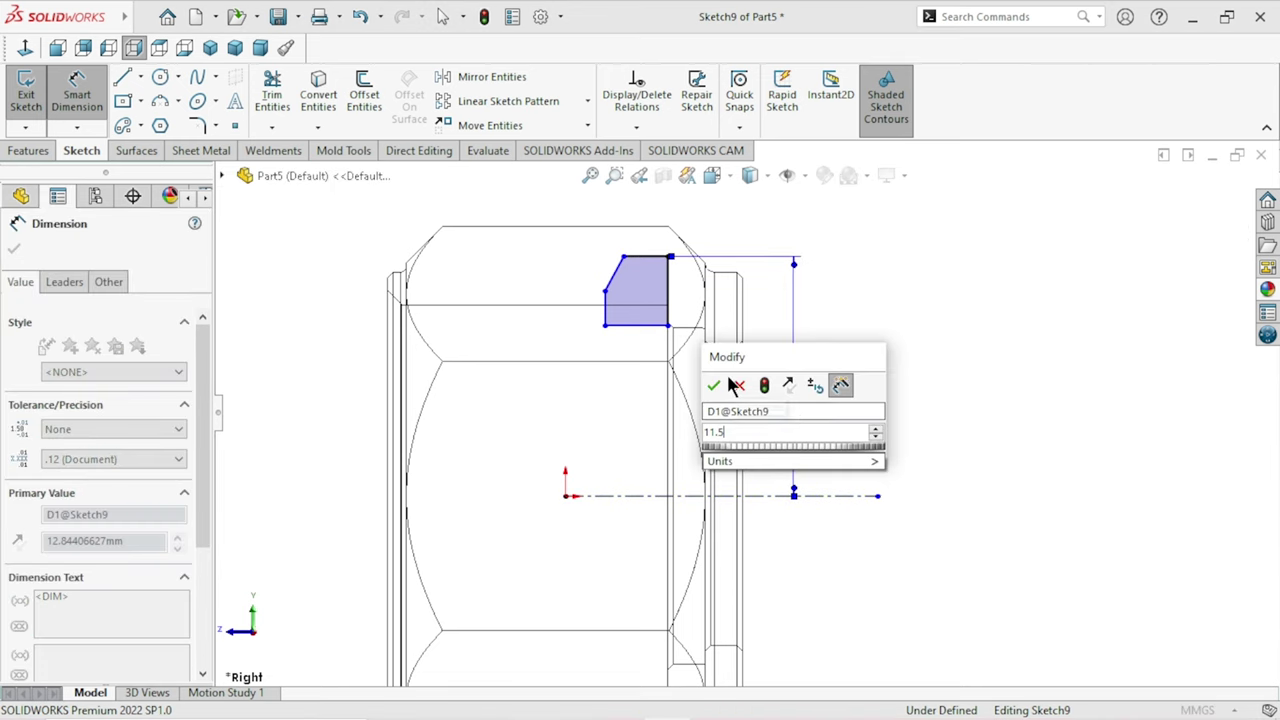
{"action": "left_click", "coordinate": [715, 385]}
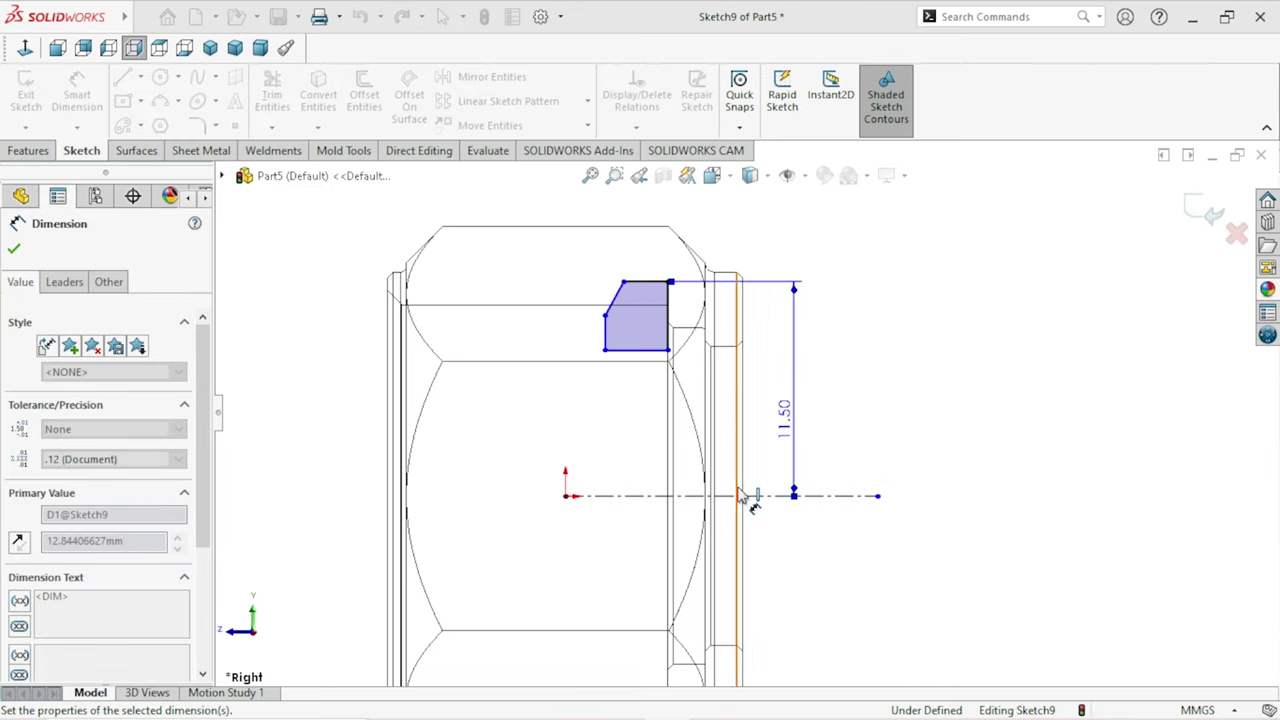
{"action": "scroll", "coordinate": [715, 335], "scroll_direction": "down", "scroll_amount": 3}
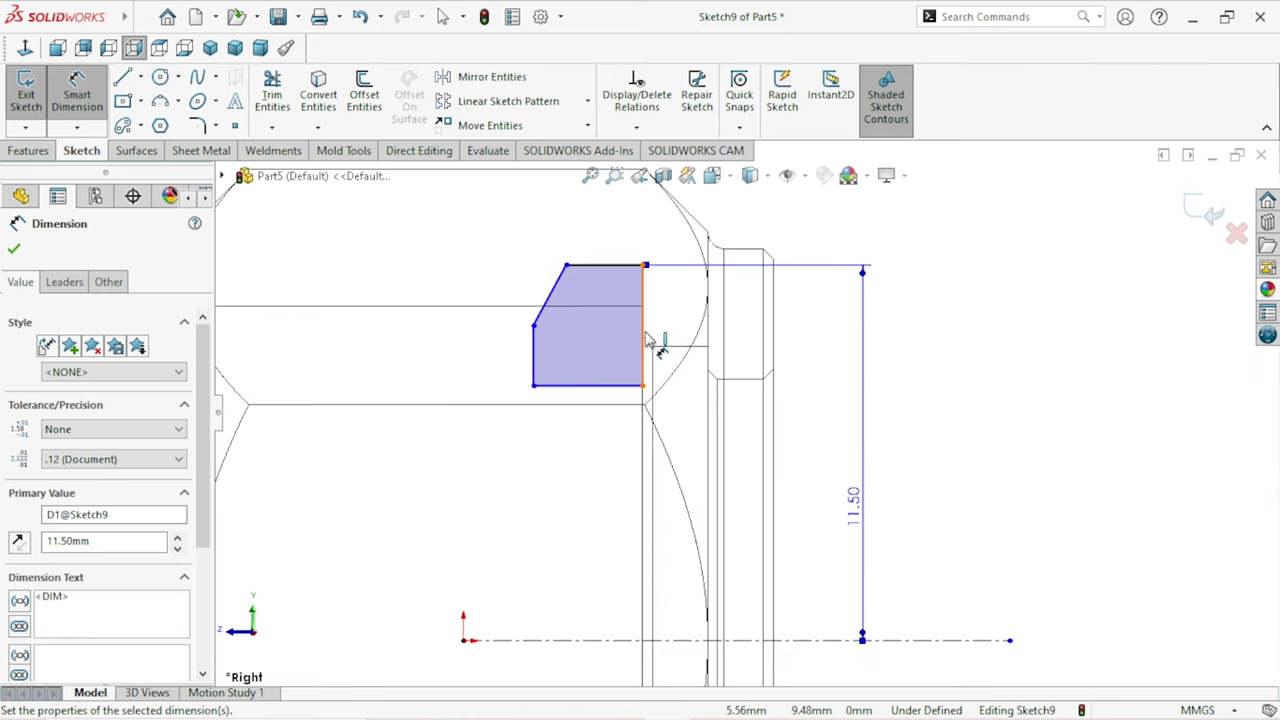
Dimension the right edge at 2 mm tall and the bottom edge at 2 mm wide
{"action": "left_click", "coordinate": [645, 320]}
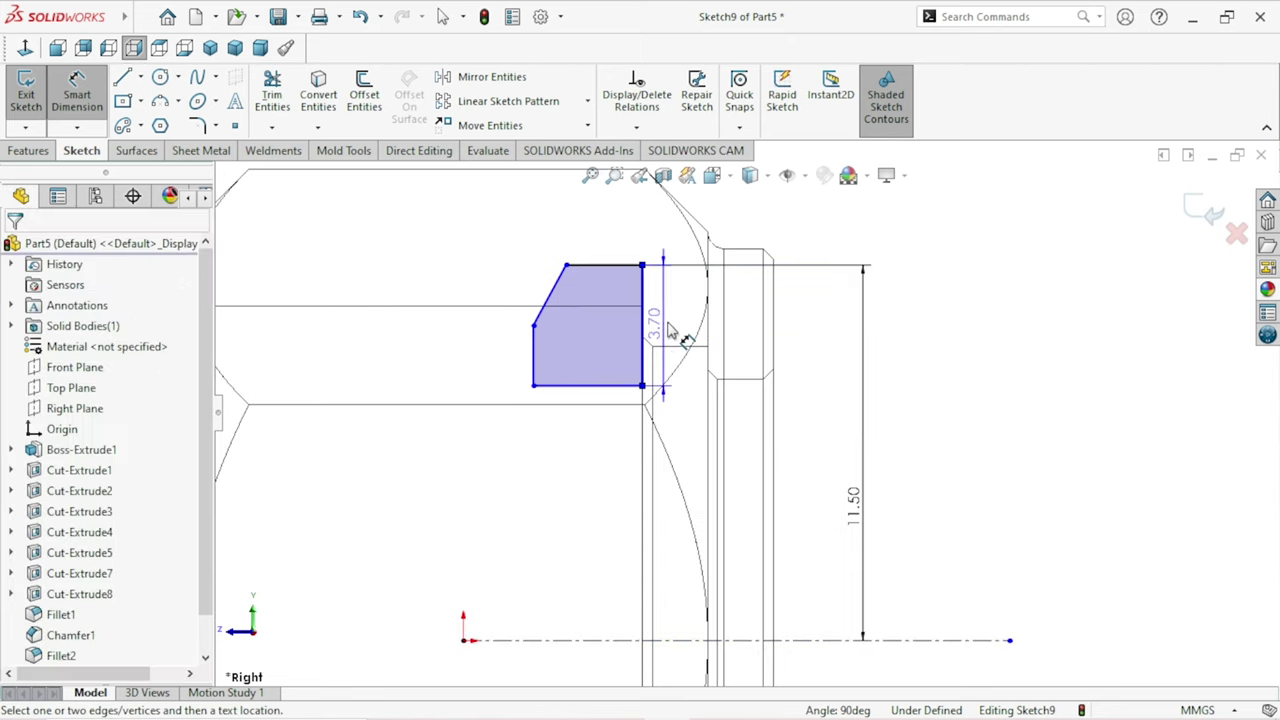
{"action": "left_click", "coordinate": [687, 340]}
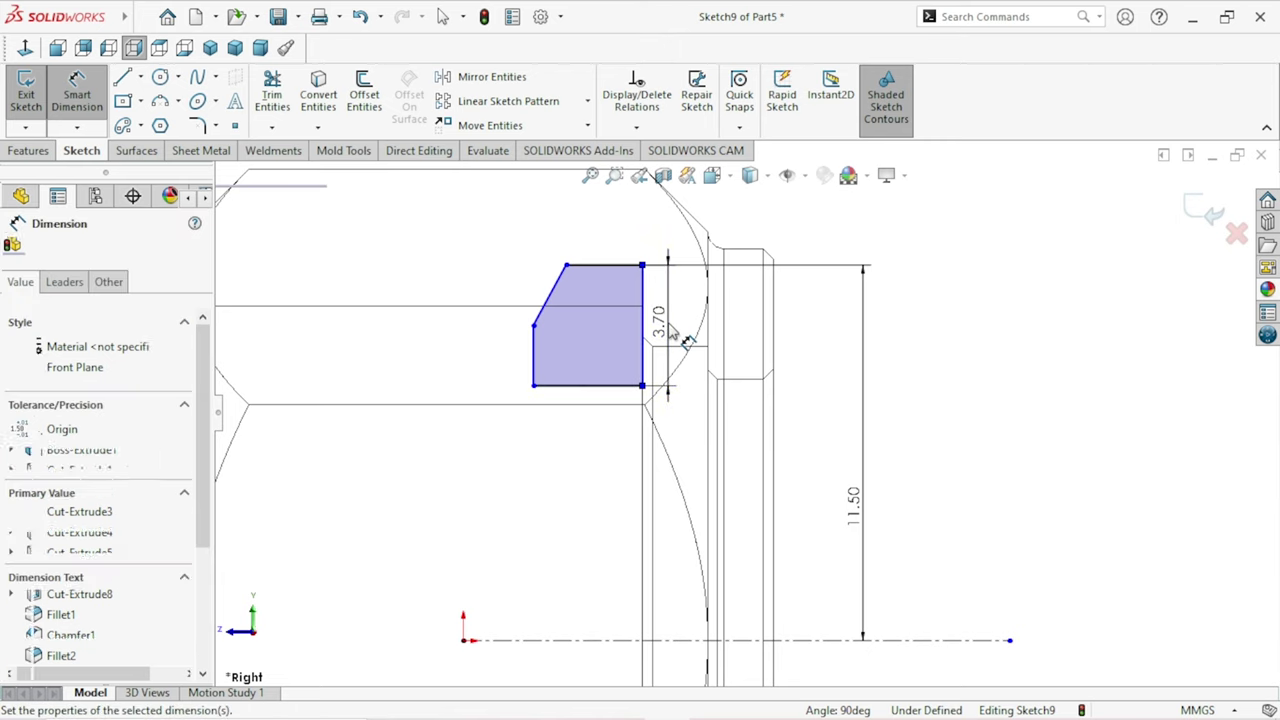
{"action": "type", "text": "2"}
{"action": "left_click", "coordinate": [590, 297]}
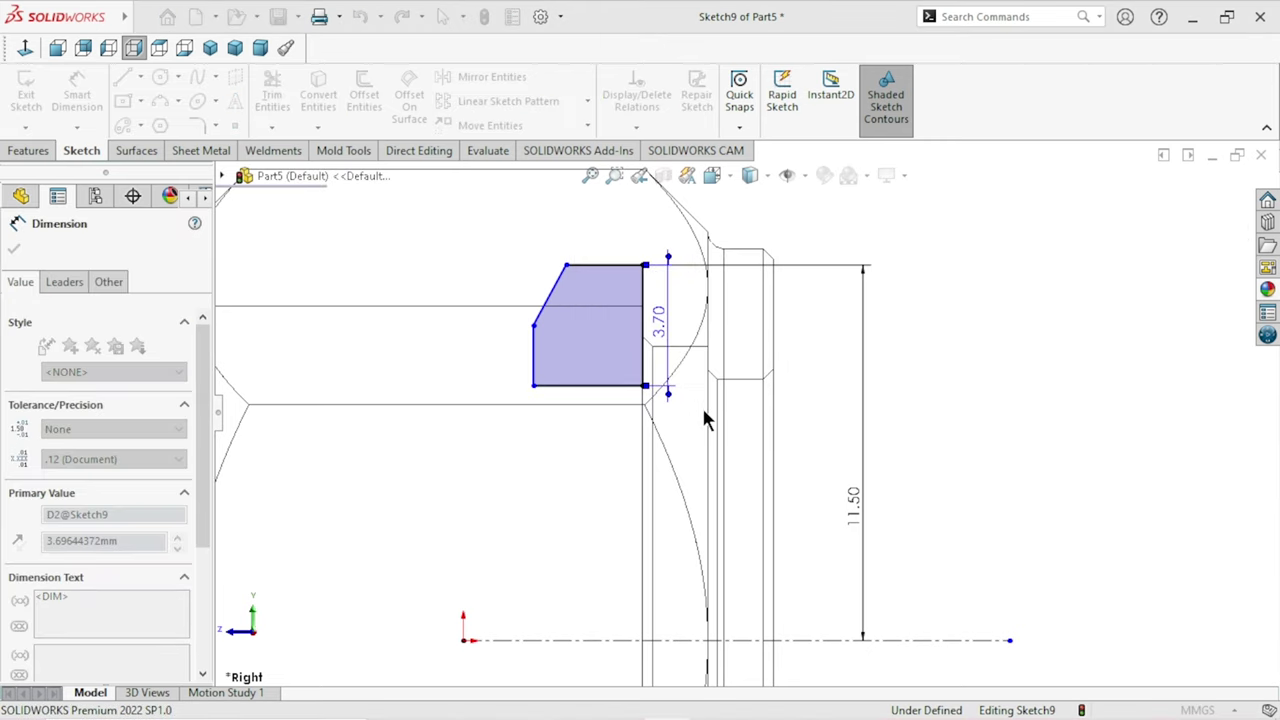
{"action": "scroll", "coordinate": [671, 438], "scroll_direction": "up", "scroll_amount": 1}
{"action": "scroll", "coordinate": [655, 425], "scroll_direction": "down", "scroll_amount": 1}
{"action": "scroll", "coordinate": [638, 412], "scroll_direction": "down", "scroll_amount": 1}
{"action": "left_click", "coordinate": [641, 390]}
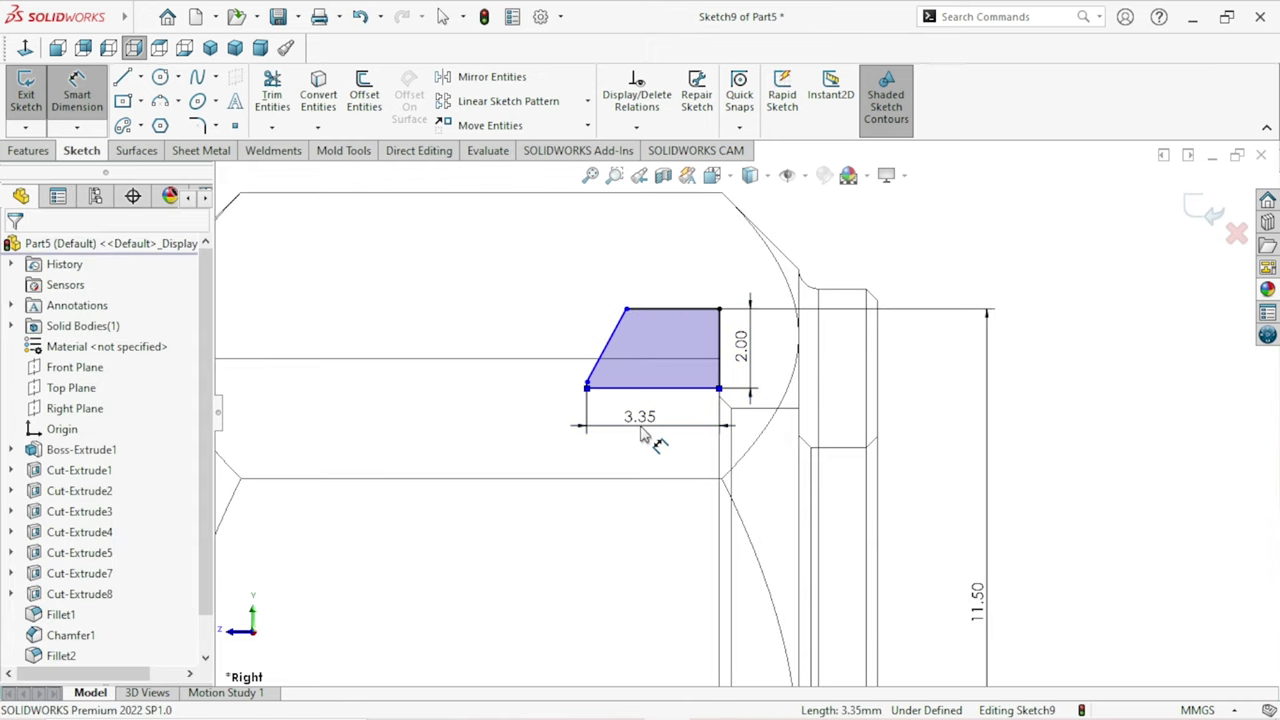
{"action": "left_click", "coordinate": [645, 435]}
{"action": "type", "text": "2"}
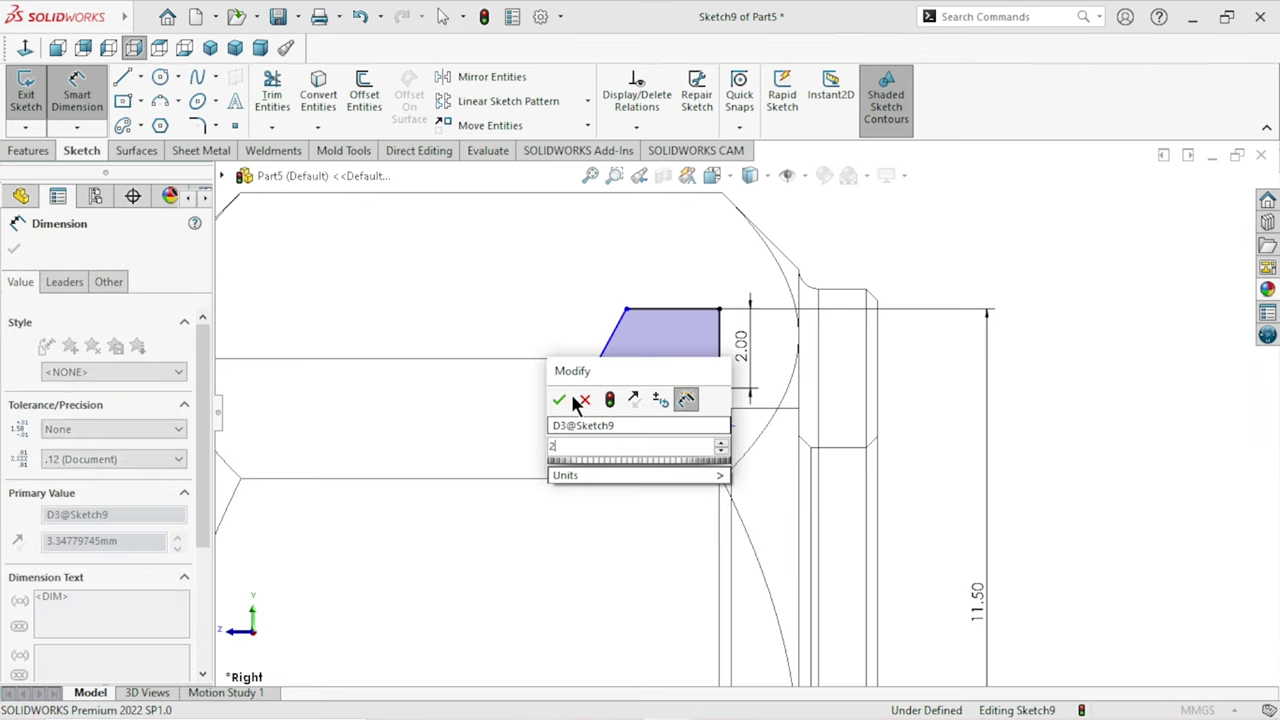
{"action": "left_click", "coordinate": [562, 398]}
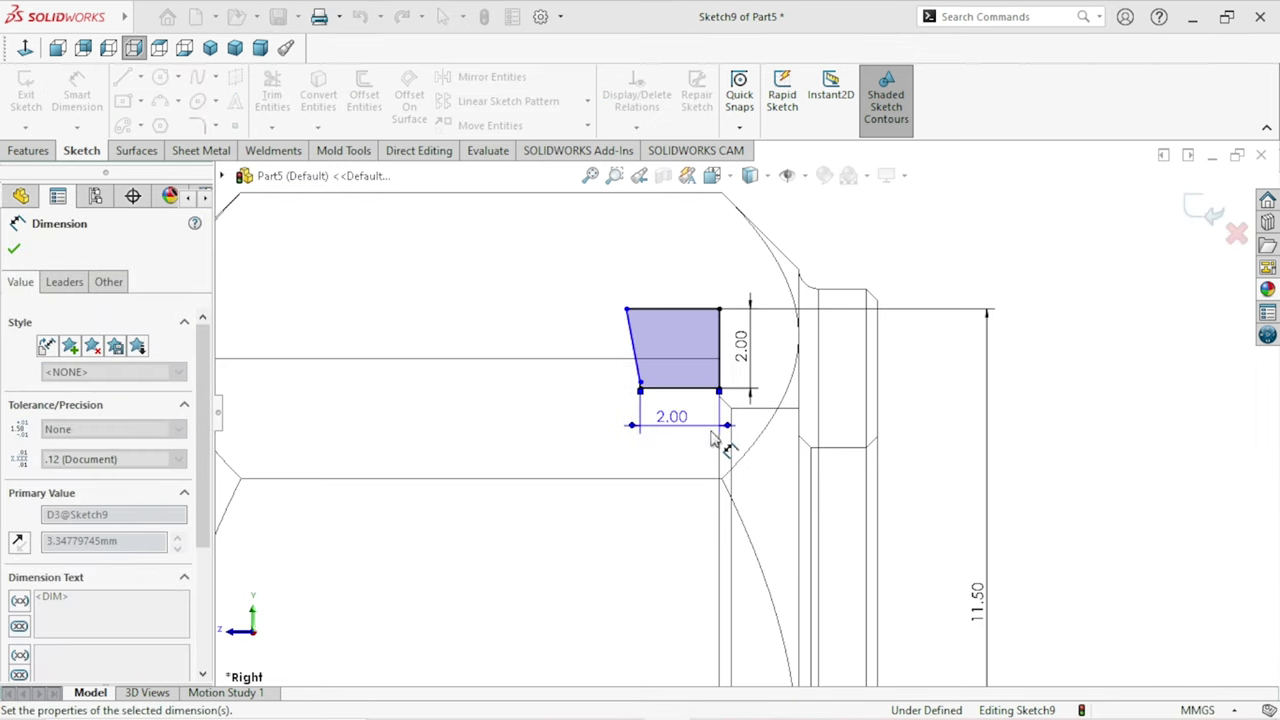
{"action": "scroll", "coordinate": [729, 426], "scroll_direction": "down", "scroll_amount": 3}
{"action": "scroll", "coordinate": [695, 370], "scroll_direction": "down", "scroll_amount": 2}
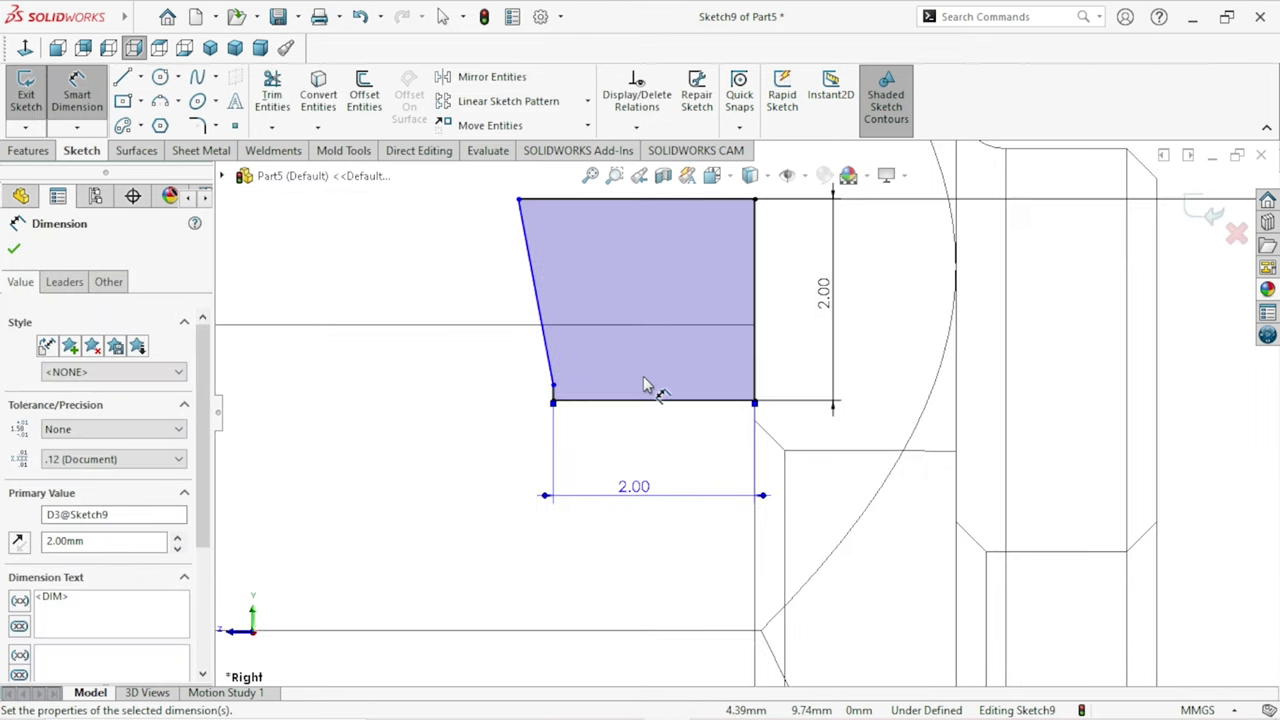
{"action": "scroll", "coordinate": [643, 386], "scroll_direction": "up", "scroll_amount": 3}
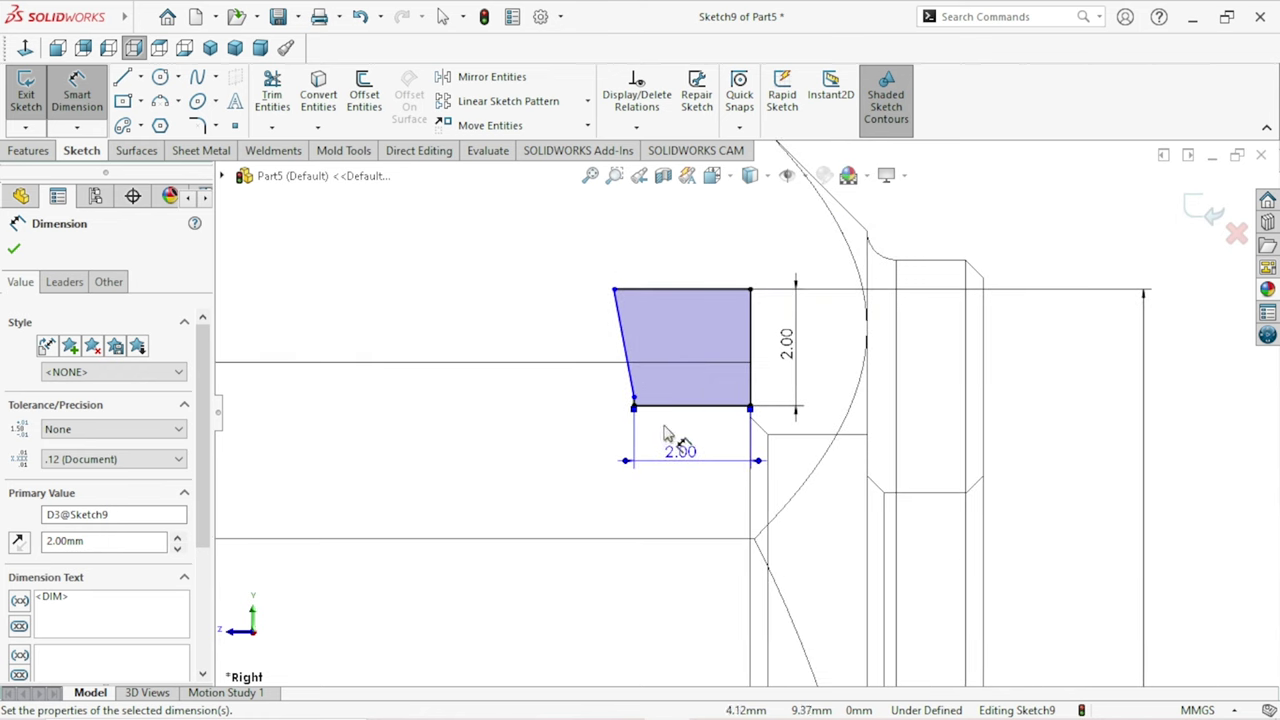
{"action": "left_click", "coordinate": [14, 250]}
{"action": "scroll", "coordinate": [741, 331], "scroll_direction": "down", "scroll_amount": 1}
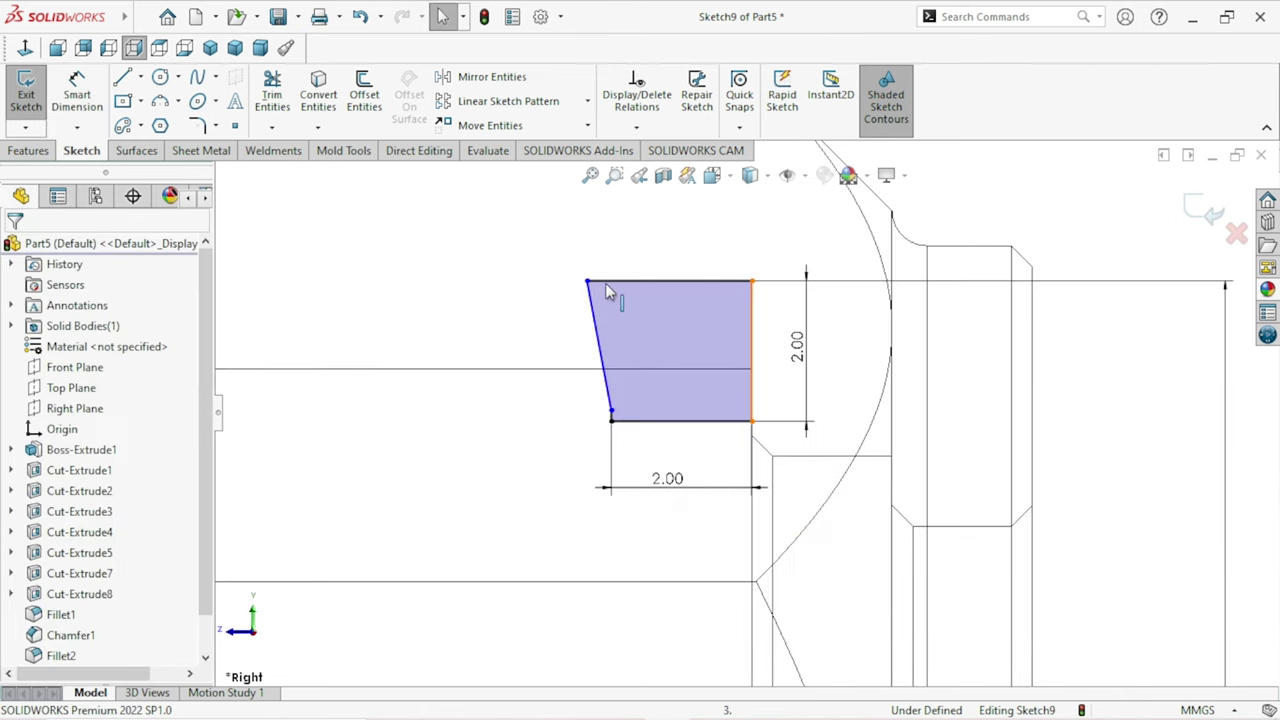
Drag the profile's top-left corner rightward to steepen the slanted edge
{"action": "left_click", "coordinate": [587, 282]}
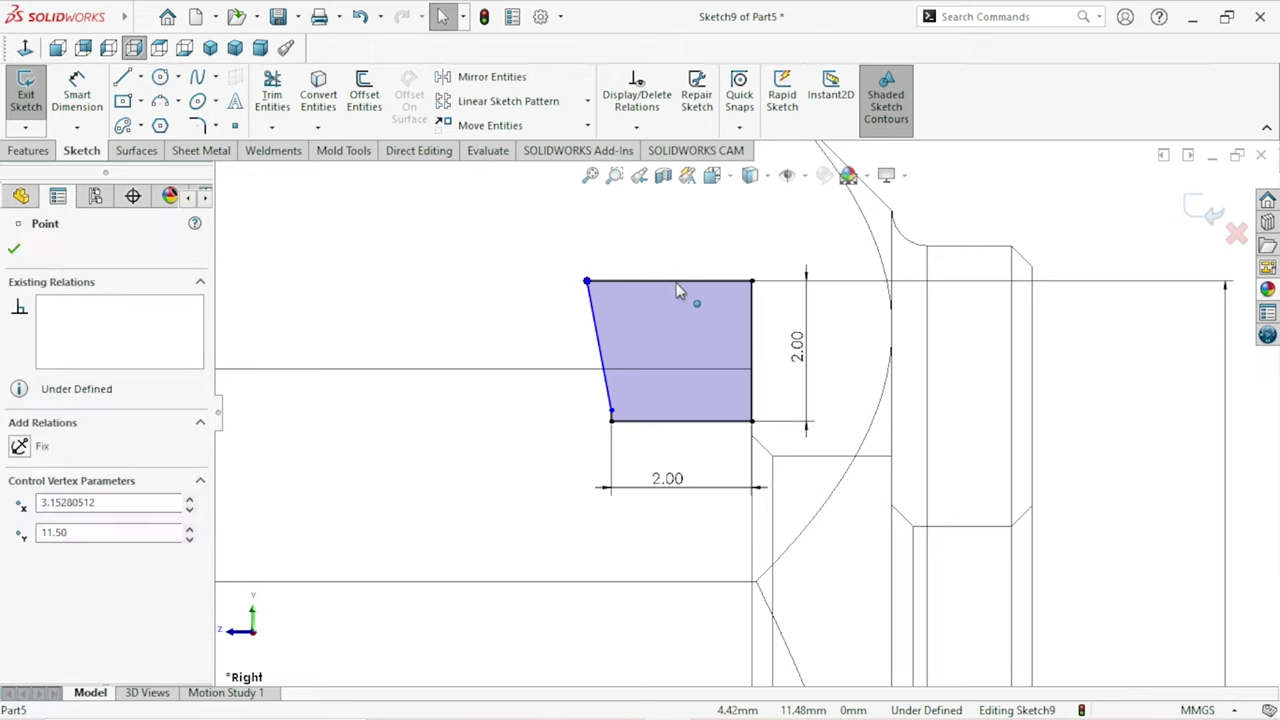
{"action": "left_click_drag", "start_coordinate": [677, 291], "coordinate": [657, 282]}
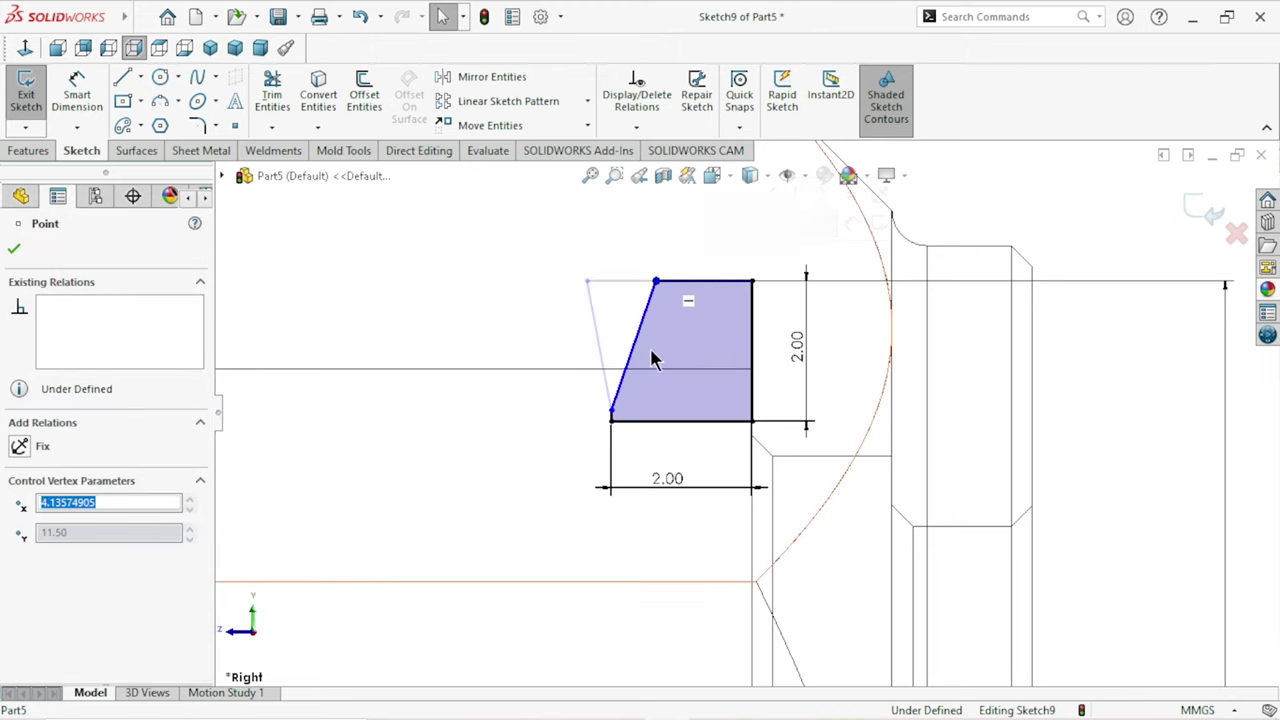
{"action": "scroll", "coordinate": [700, 550], "scroll_direction": "up", "scroll_amount": 1}
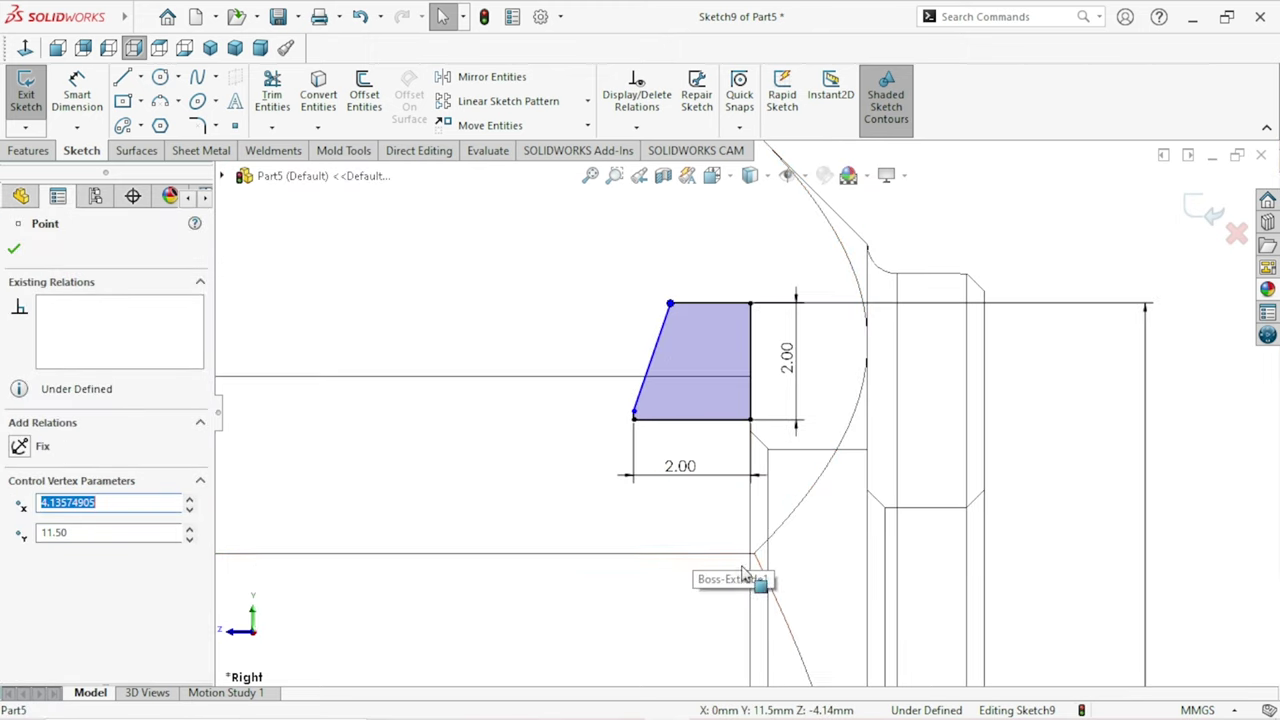
{"action": "scroll", "coordinate": [710, 450], "scroll_direction": "down", "scroll_amount": 2}
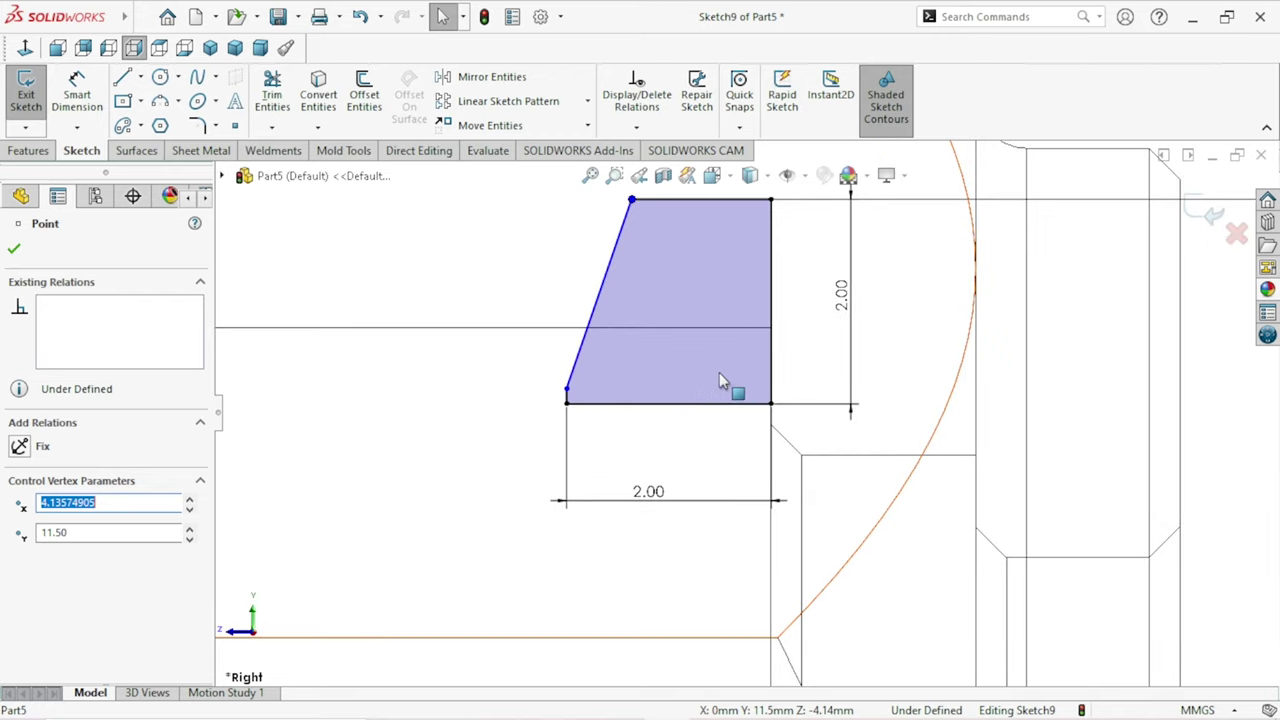
Add a 120° angle dimension between the slanted edge and the top edge
{"action": "left_click", "coordinate": [82, 104]}
{"action": "left_click", "coordinate": [620, 238]}
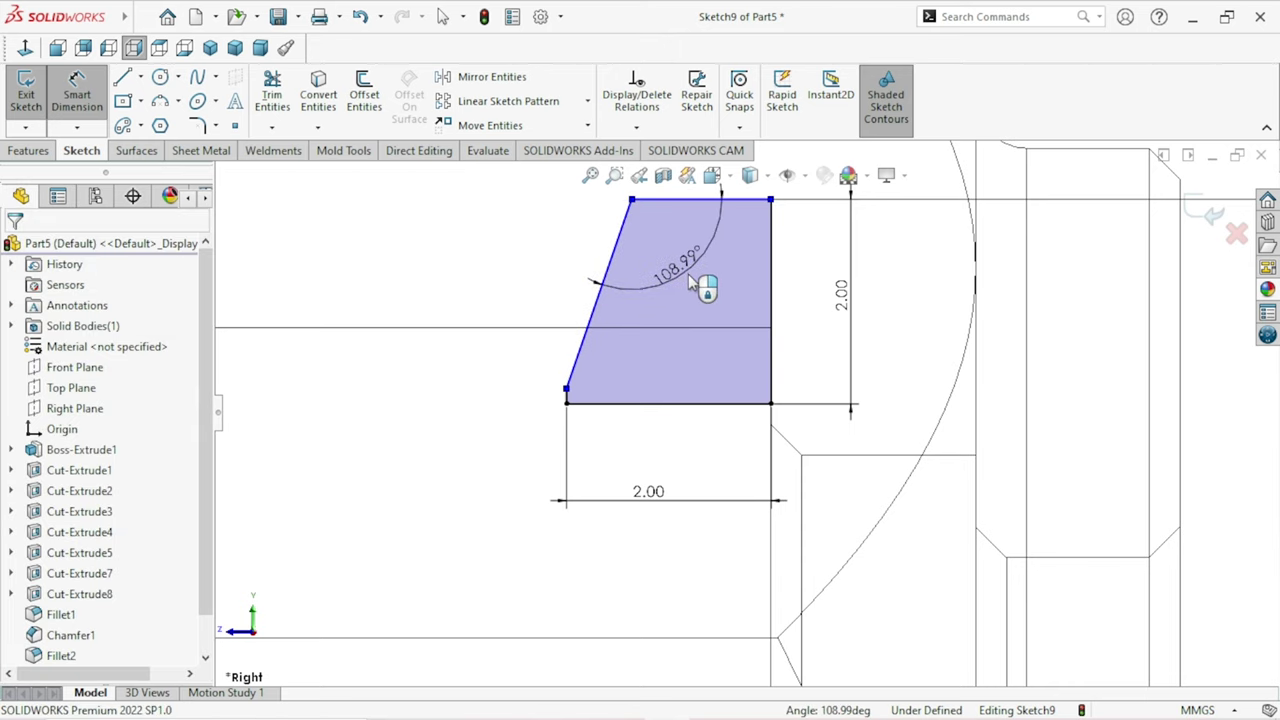
{"action": "left_click", "coordinate": [688, 274]}
{"action": "type", "text": "120"}
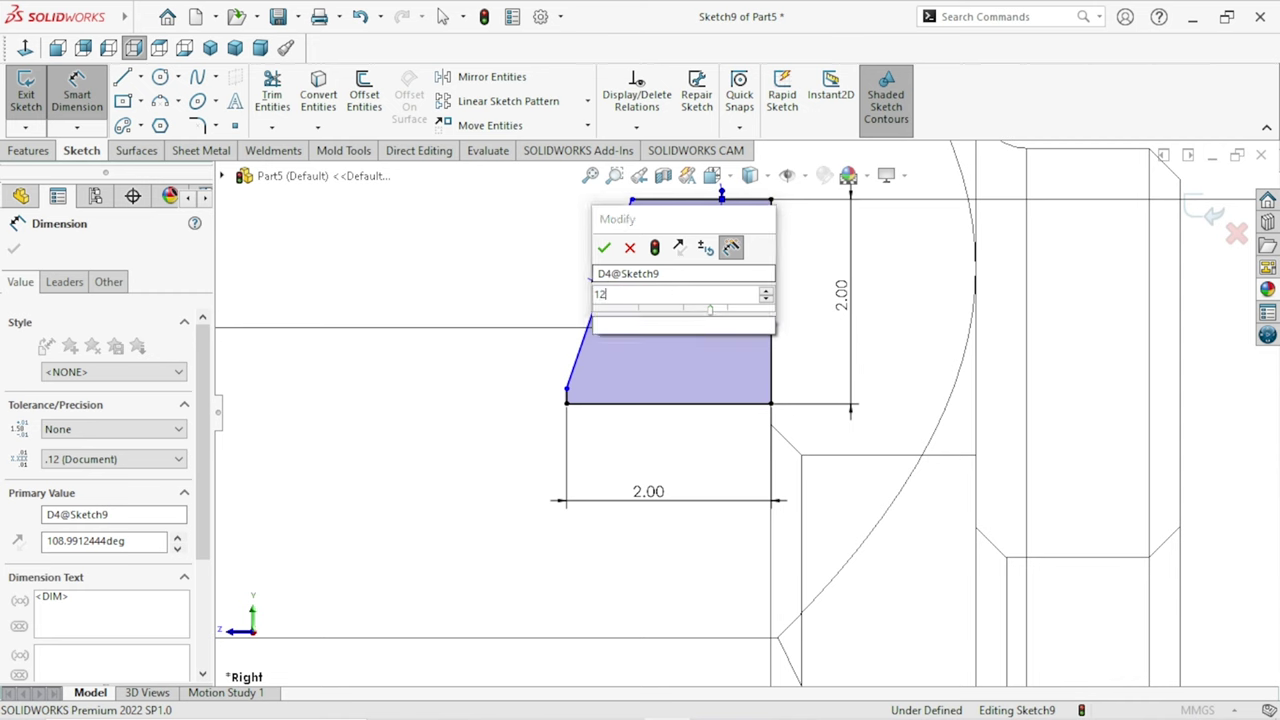
{"action": "left_click", "coordinate": [604, 247]}
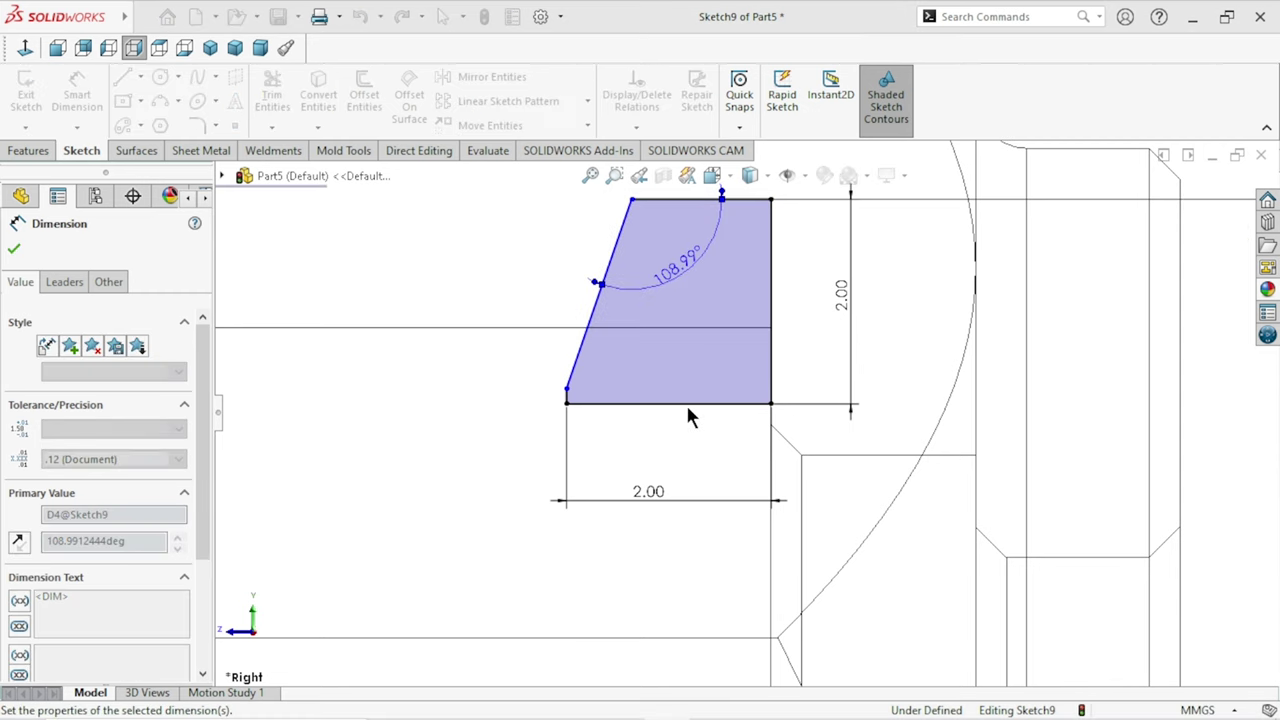
{"action": "scroll", "coordinate": [713, 360], "scroll_direction": "up", "scroll_amount": 2}
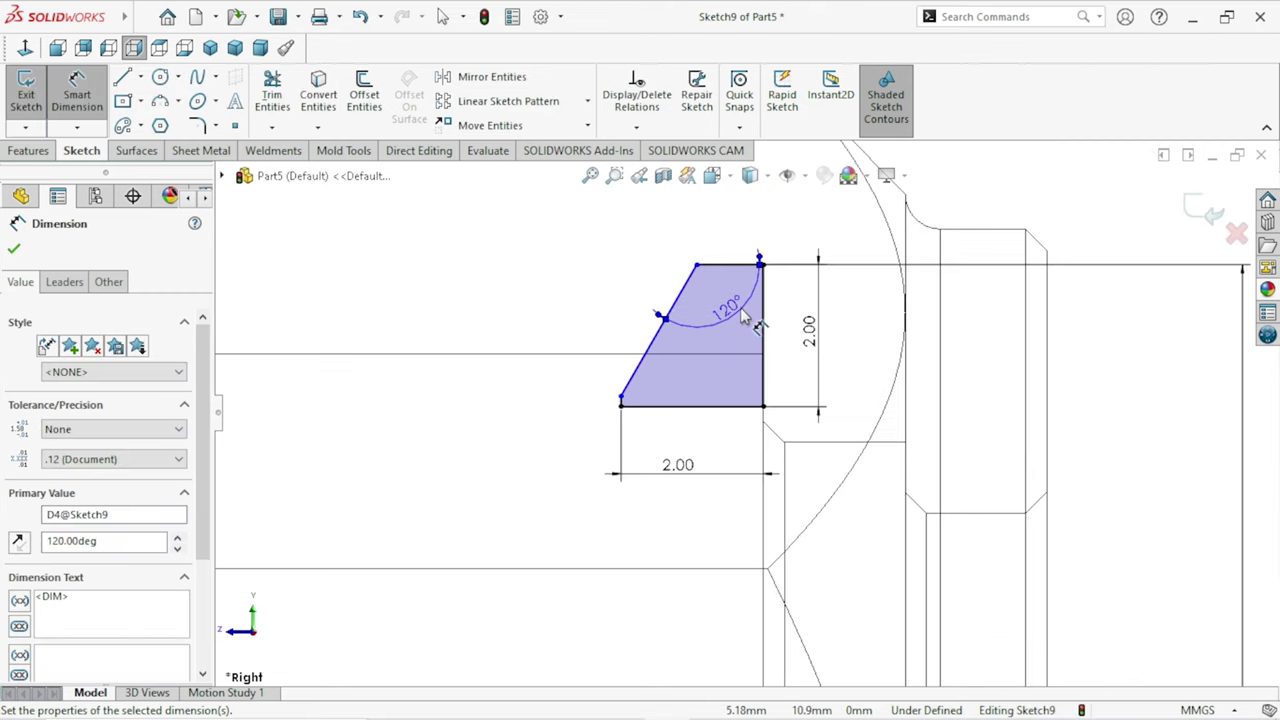
{"action": "scroll", "coordinate": [725, 420], "scroll_direction": "up", "scroll_amount": 1}
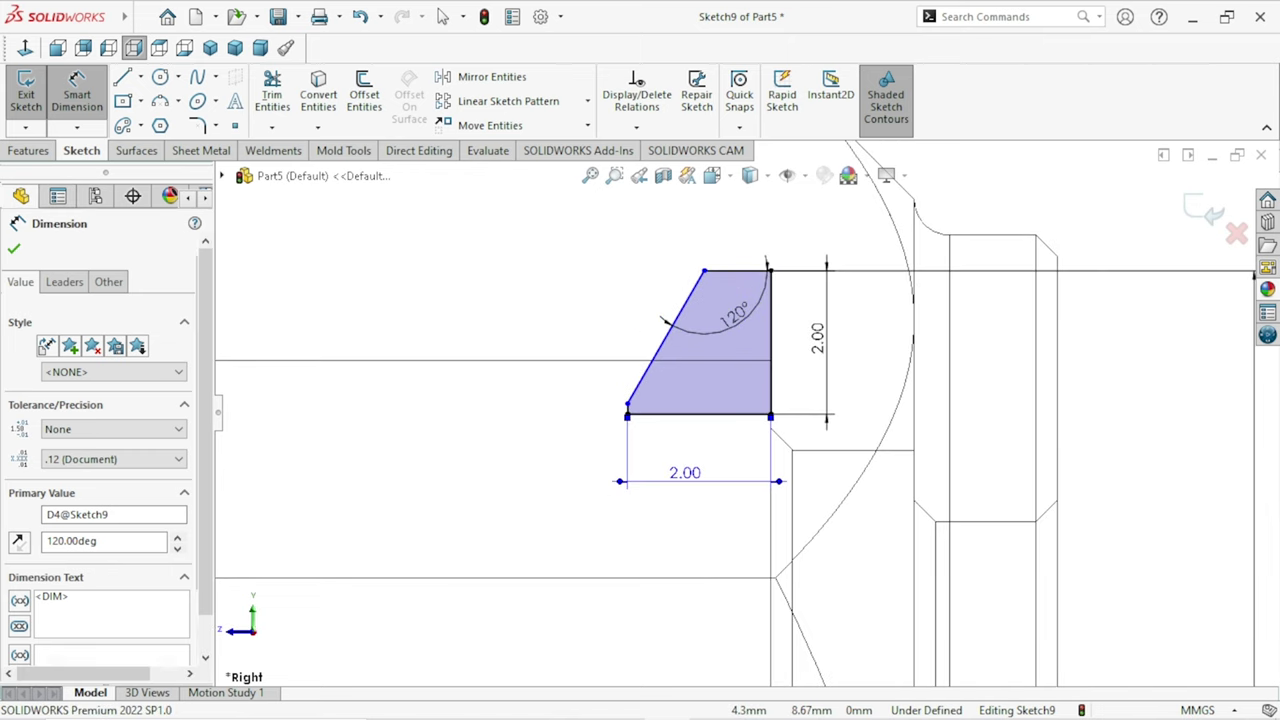
Set the bottom edge width dimension to 2.50 mm and finish dimensioning
{"action": "double_click", "coordinate": [688, 474]}
{"action": "type", "text": "2.5"}
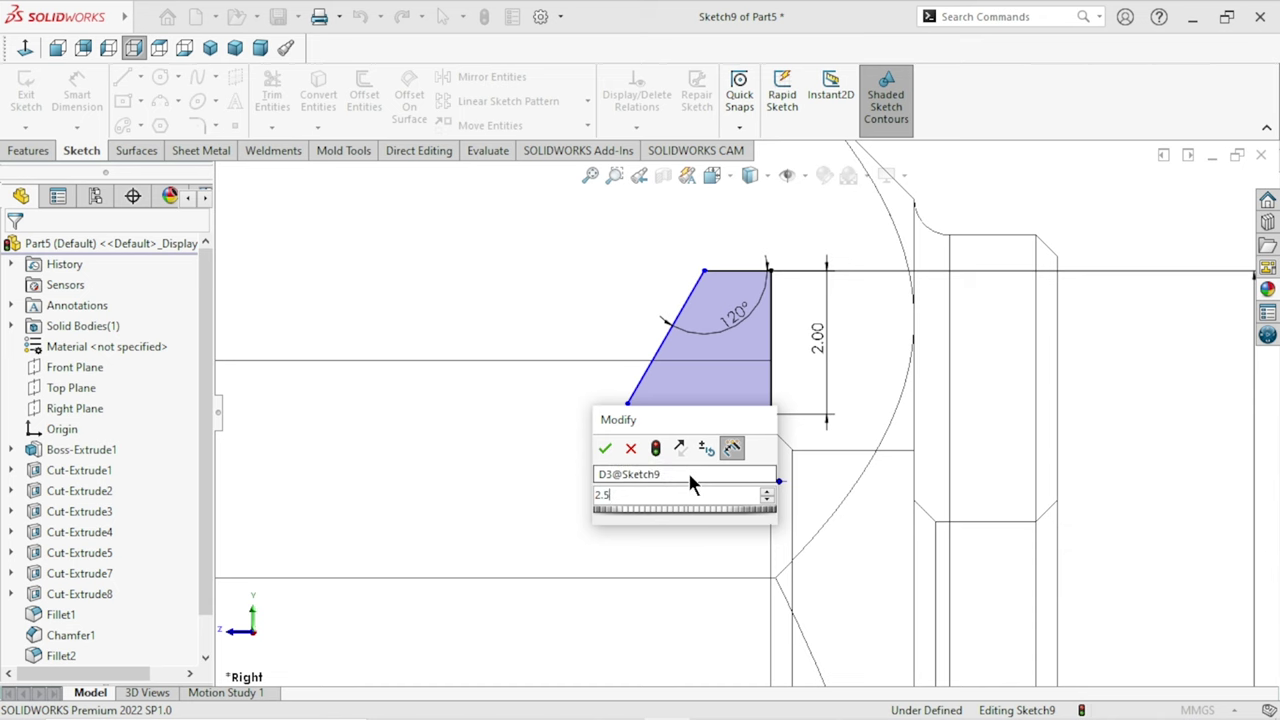
{"action": "key", "text": "Return"}
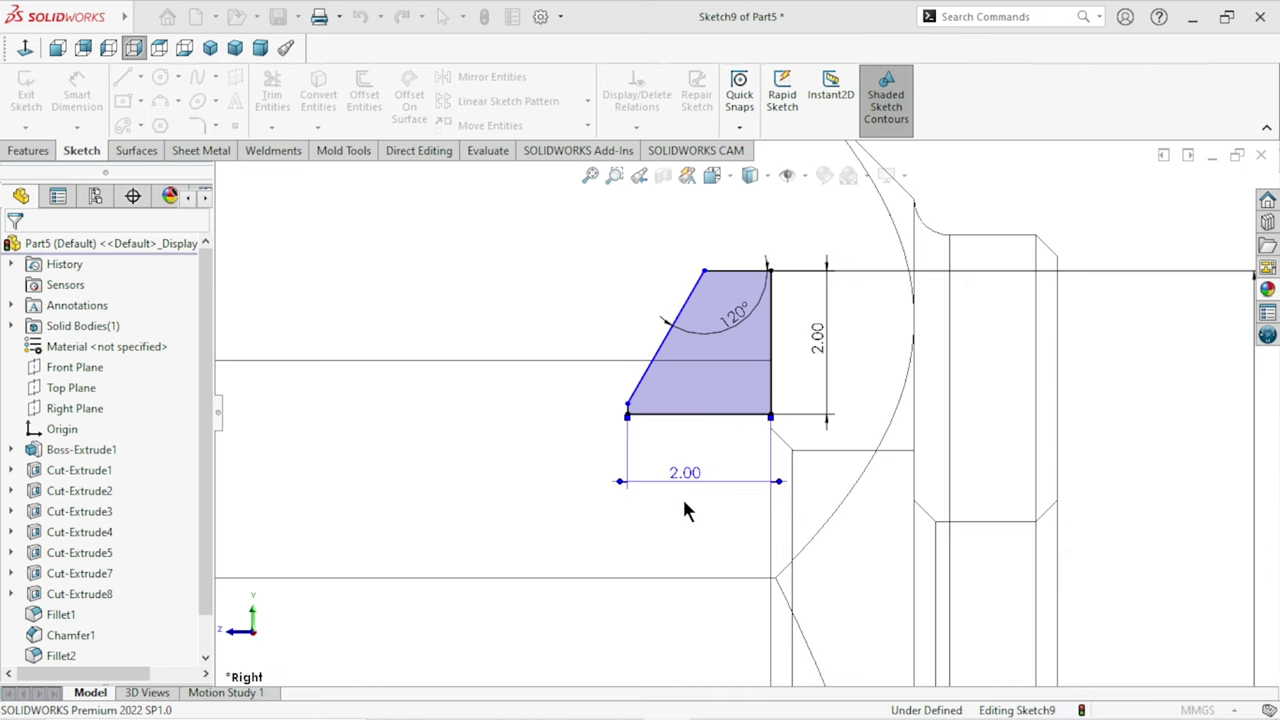
{"action": "scroll", "coordinate": [683, 504], "scroll_direction": "up", "scroll_amount": 2}
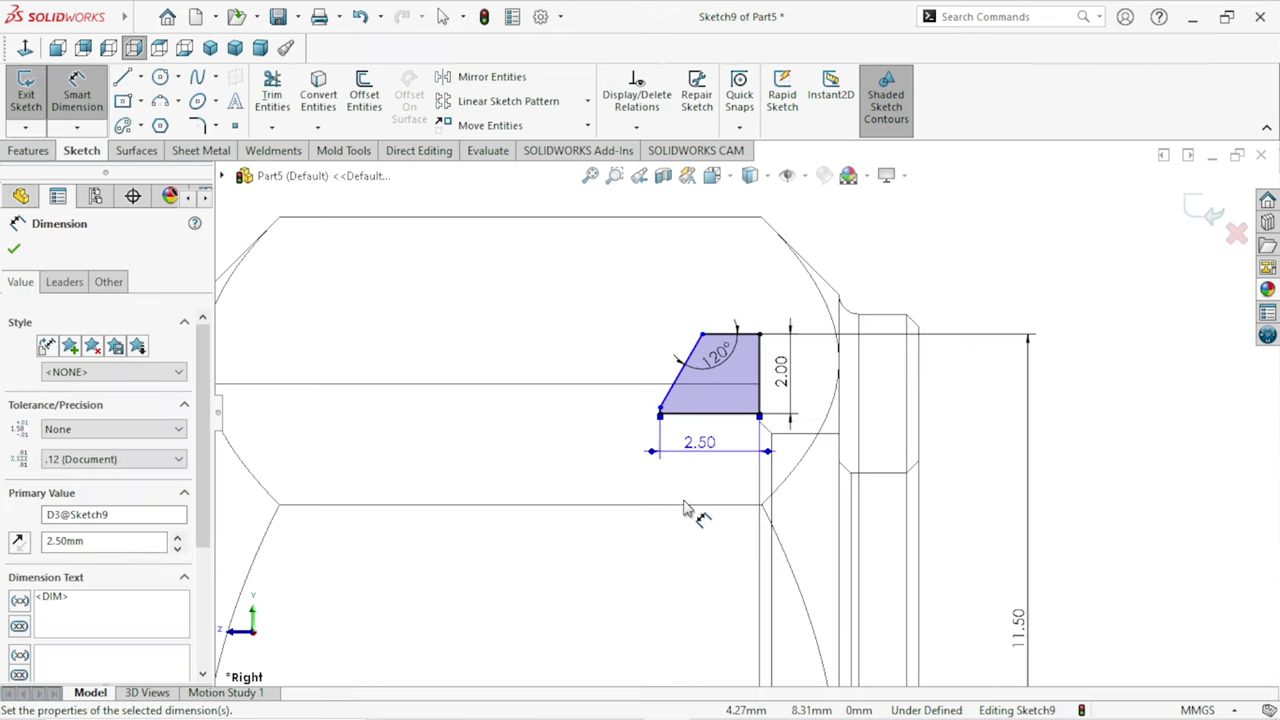
{"action": "scroll", "coordinate": [683, 508], "scroll_direction": "up", "scroll_amount": 2}
{"action": "scroll", "coordinate": [761, 508], "scroll_direction": "down", "scroll_amount": 2}
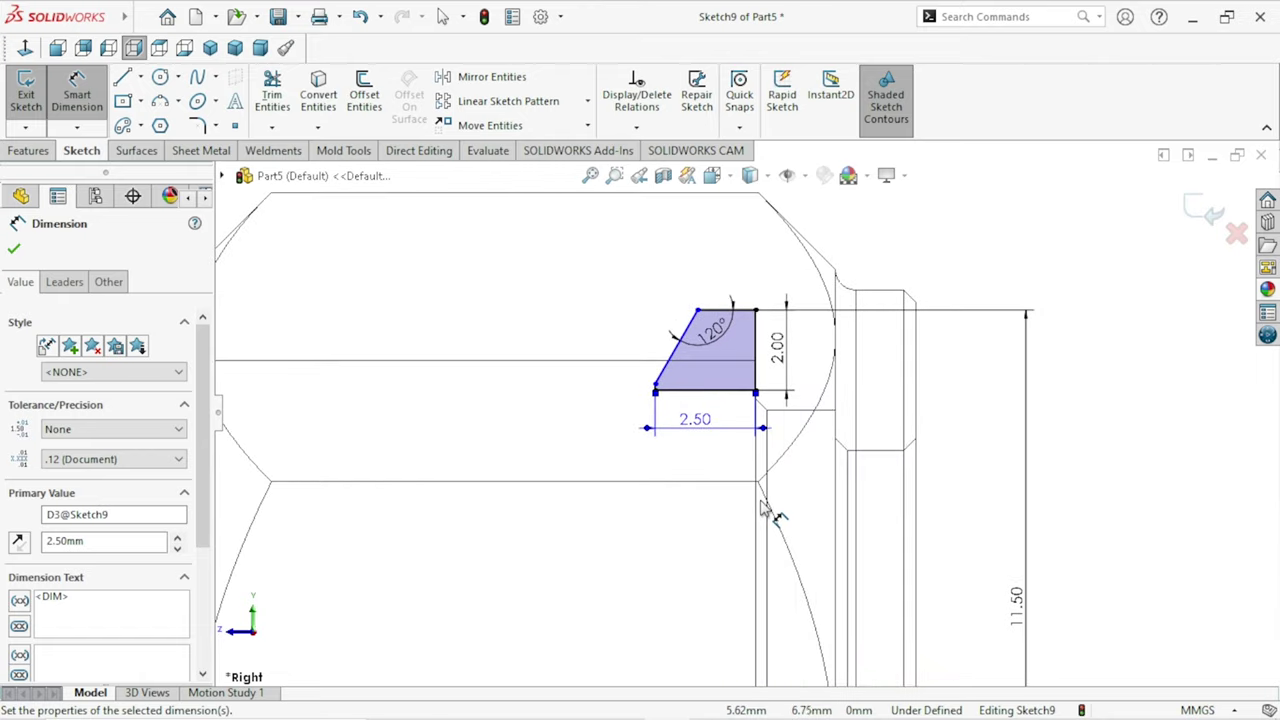
{"action": "scroll", "coordinate": [761, 508], "scroll_direction": "up", "scroll_amount": 2}
{"action": "scroll", "coordinate": [740, 575], "scroll_direction": "up", "scroll_amount": 1}
{"action": "scroll", "coordinate": [763, 356], "scroll_direction": "down", "scroll_amount": 3}
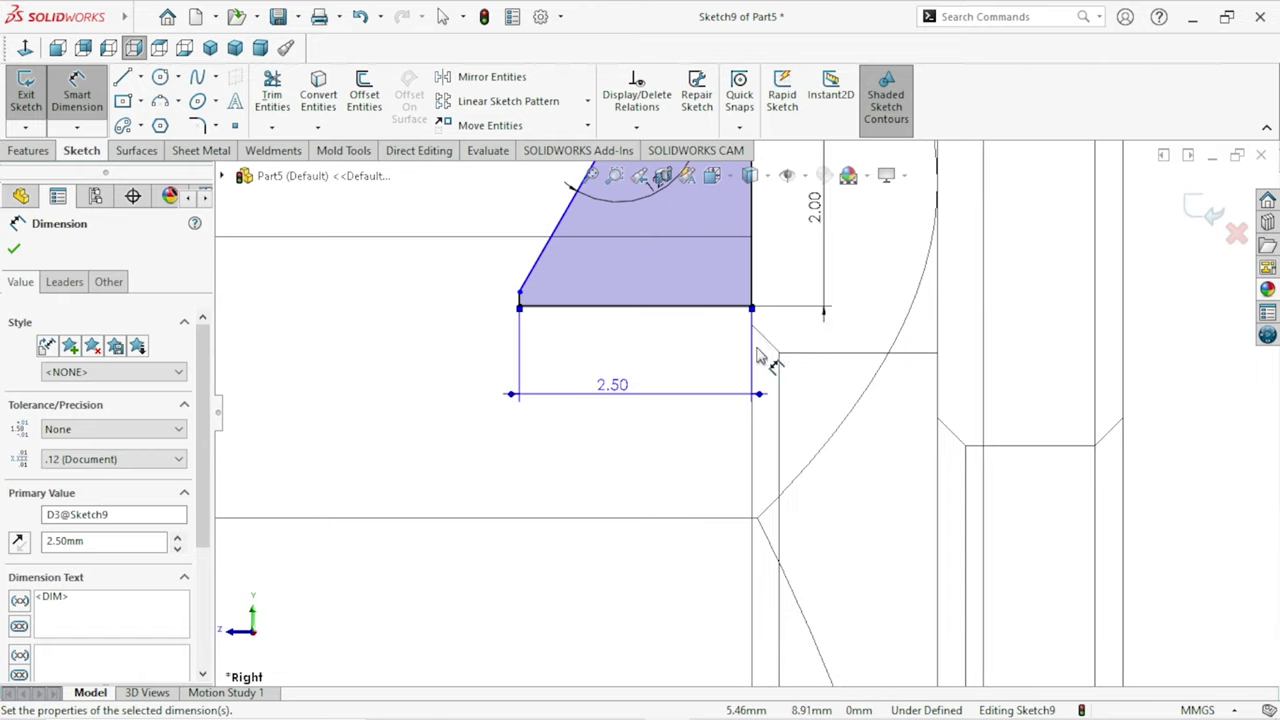
{"action": "scroll", "coordinate": [789, 371], "scroll_direction": "down", "scroll_amount": 1}
{"action": "scroll", "coordinate": [777, 374], "scroll_direction": "up", "scroll_amount": 1}
{"action": "scroll", "coordinate": [783, 373], "scroll_direction": "up", "scroll_amount": 1}
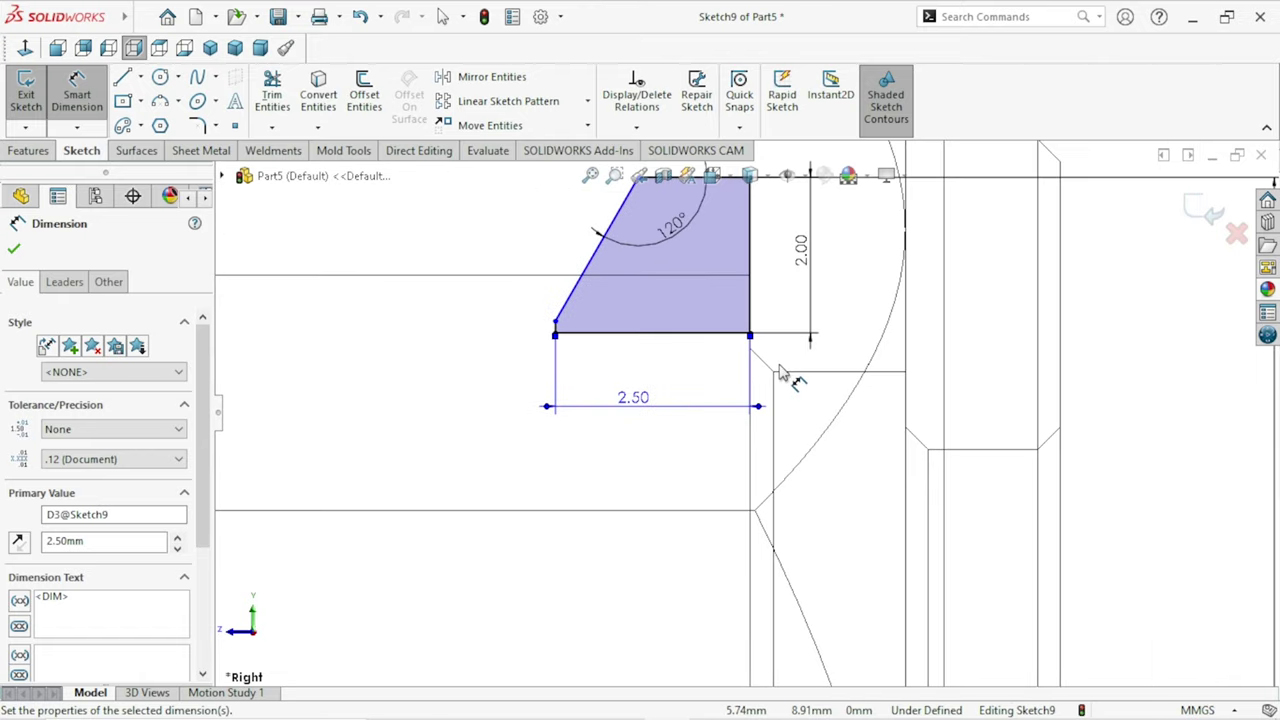
{"action": "scroll", "coordinate": [758, 388], "scroll_direction": "down", "scroll_amount": 1}
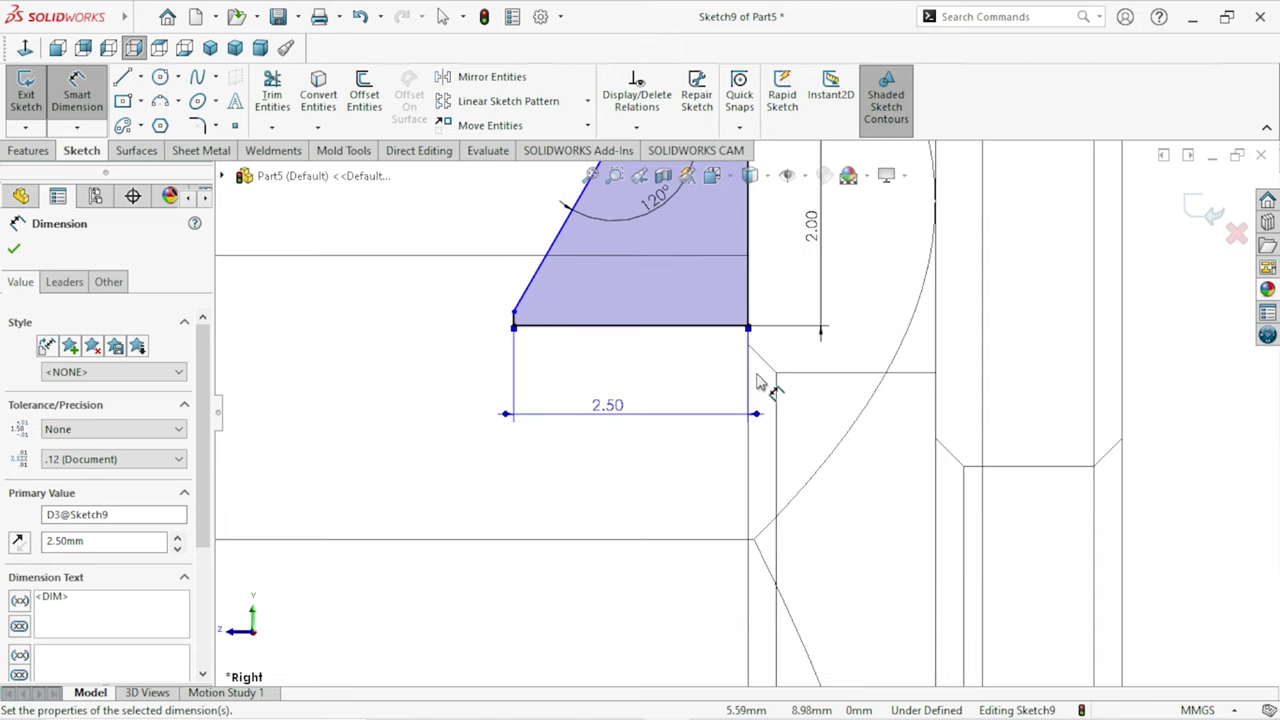
{"action": "scroll", "coordinate": [634, 340], "scroll_direction": "up", "scroll_amount": 1}
{"action": "scroll", "coordinate": [660, 335], "scroll_direction": "up", "scroll_amount": 1}
{"action": "scroll", "coordinate": [675, 333], "scroll_direction": "down", "scroll_amount": 2}
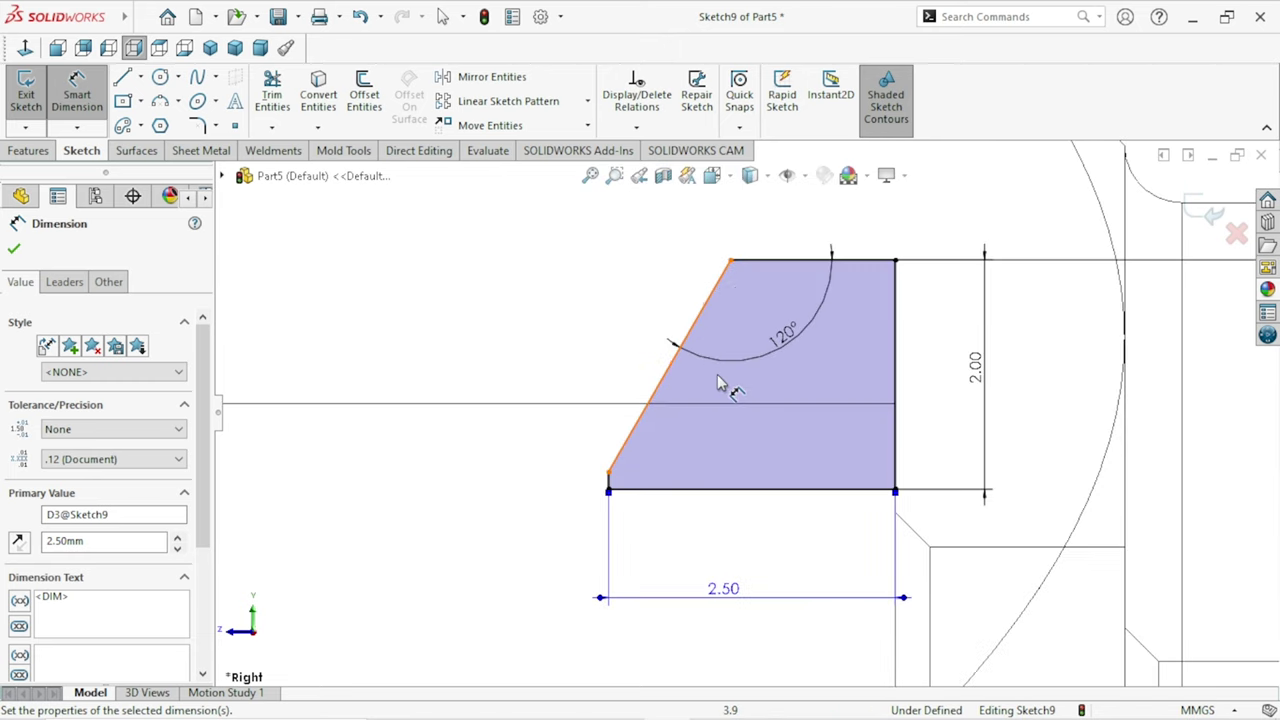
{"action": "scroll", "coordinate": [759, 412], "scroll_direction": "up", "scroll_amount": 1}
{"action": "scroll", "coordinate": [809, 440], "scroll_direction": "down", "scroll_amount": 1}
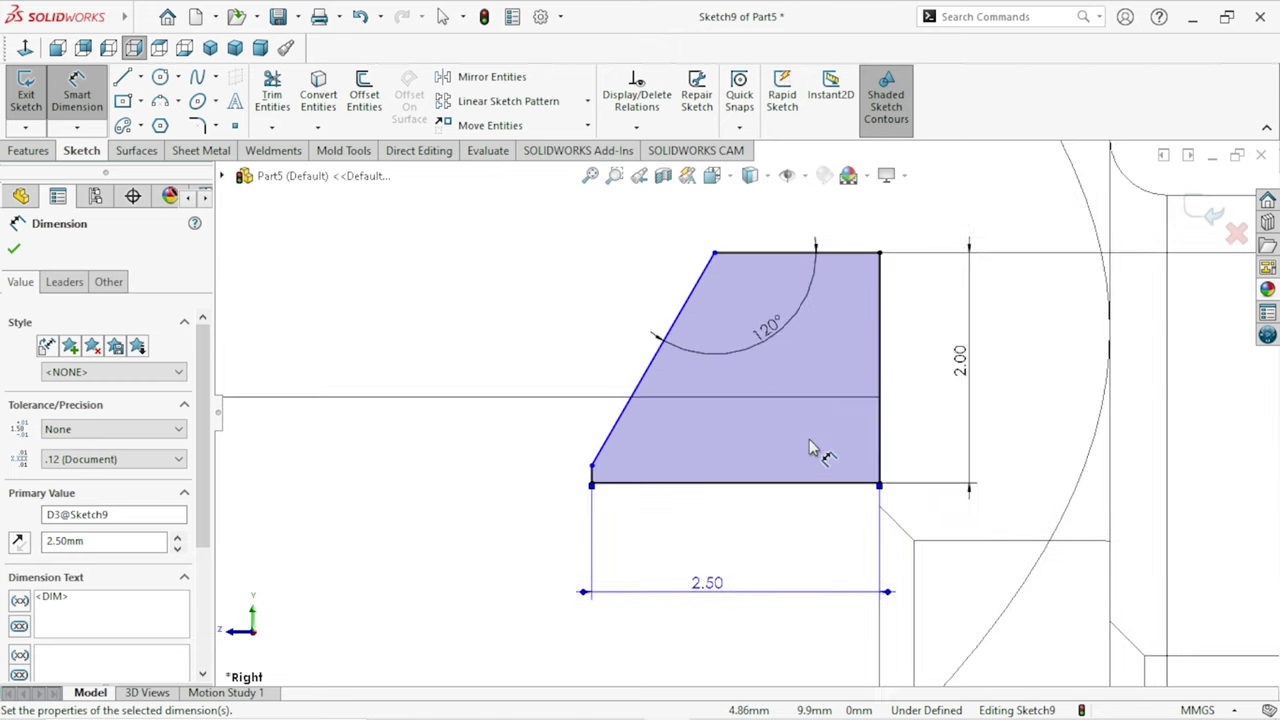
{"action": "scroll", "coordinate": [803, 406], "scroll_direction": "down", "scroll_amount": 1}
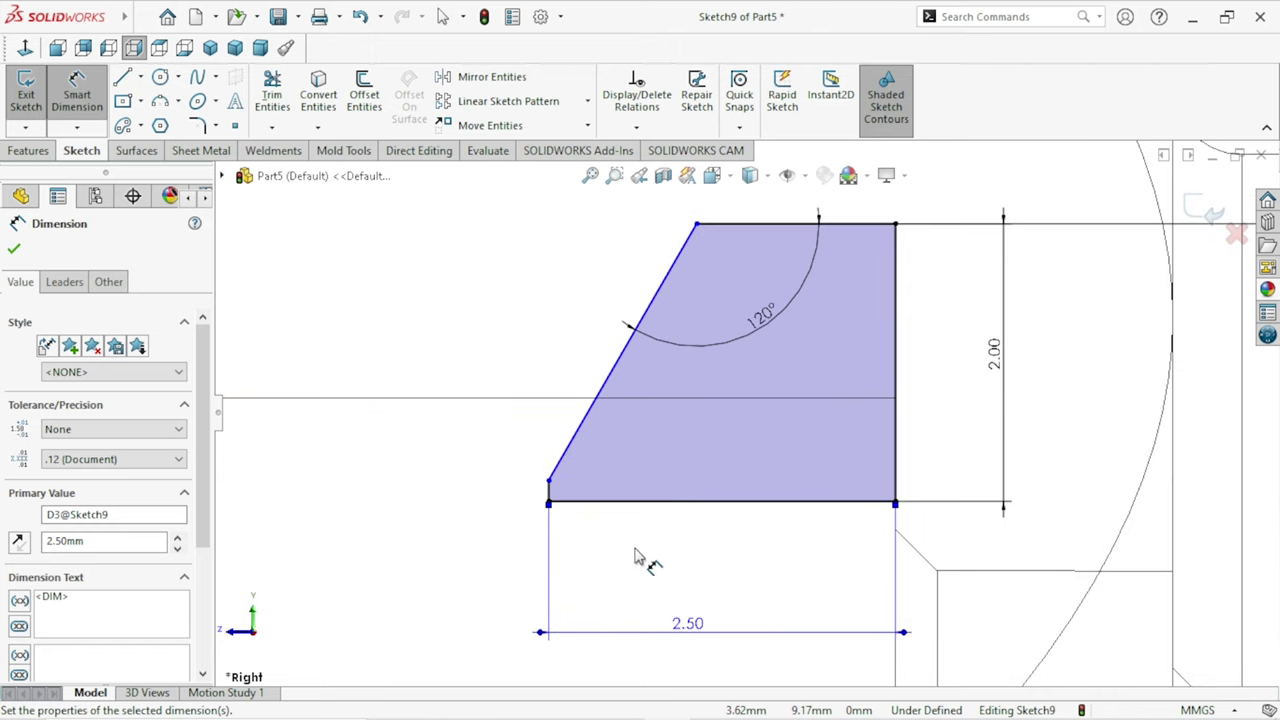
{"action": "scroll", "coordinate": [672, 545], "scroll_direction": "up", "scroll_amount": 1}
{"action": "scroll", "coordinate": [686, 537], "scroll_direction": "down", "scroll_amount": 1}
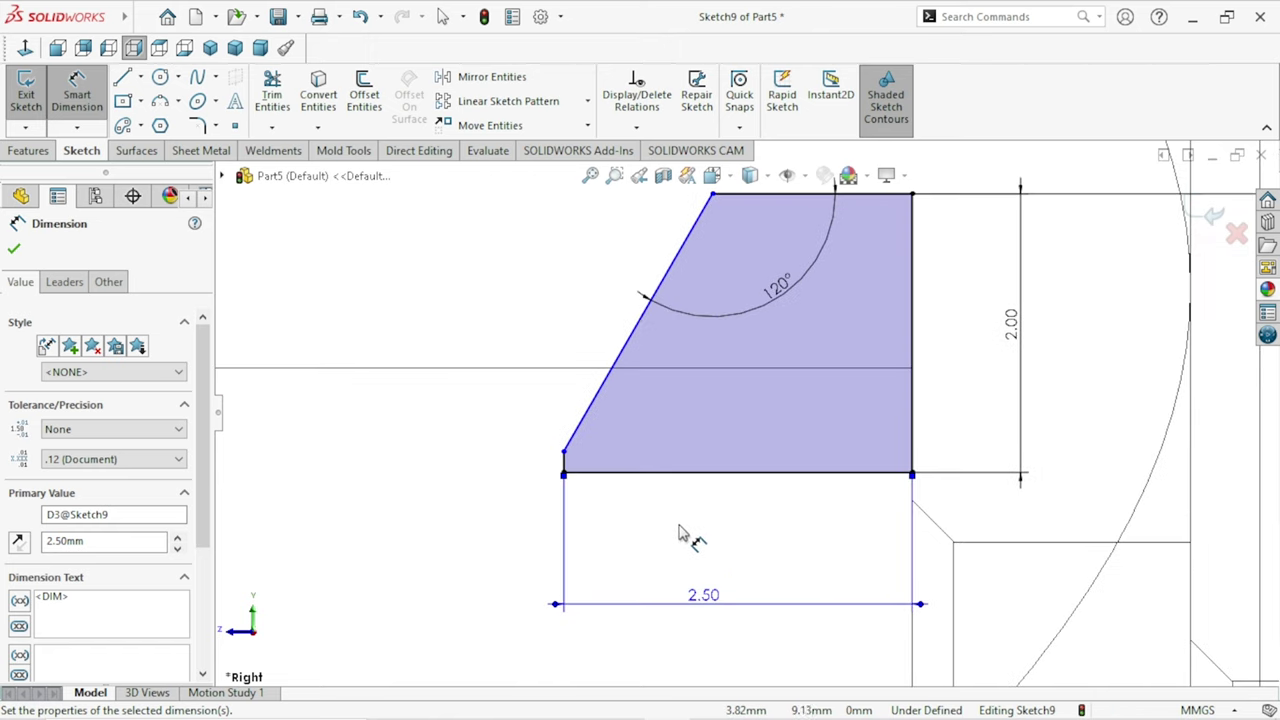
{"action": "scroll", "coordinate": [755, 545], "scroll_direction": "up", "scroll_amount": 1}
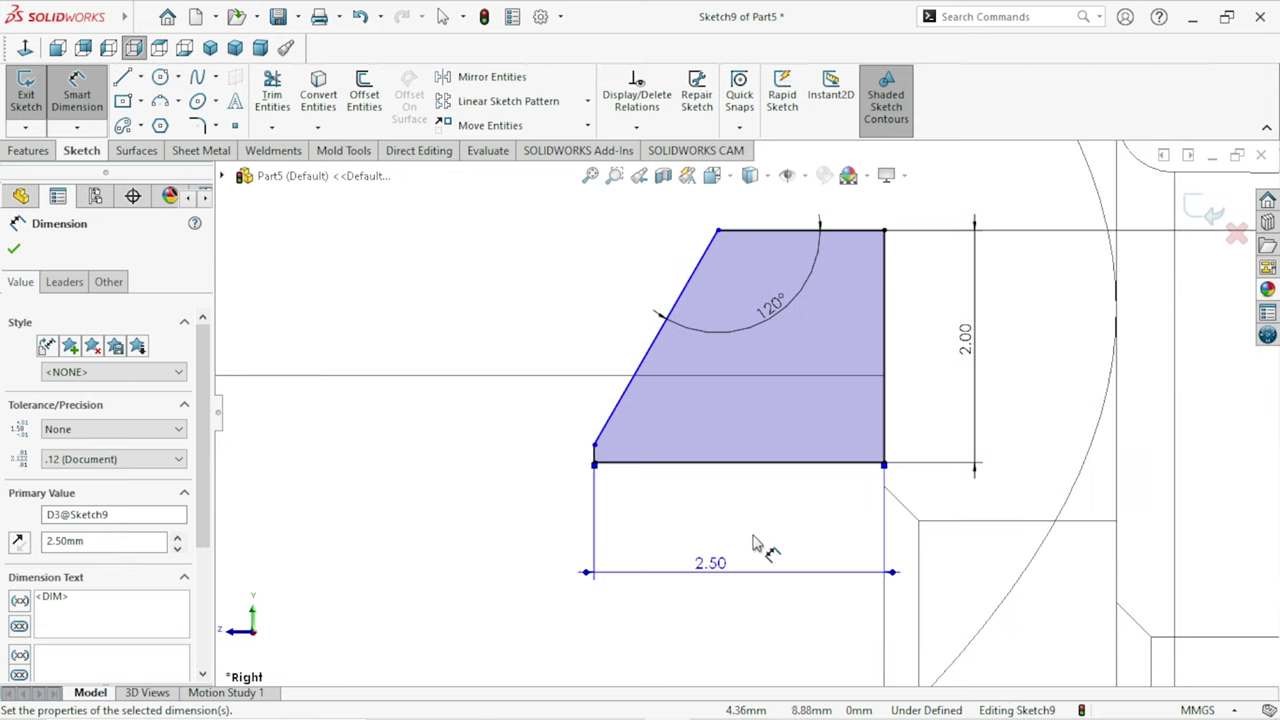
{"action": "scroll", "coordinate": [801, 425], "scroll_direction": "down", "scroll_amount": 1}
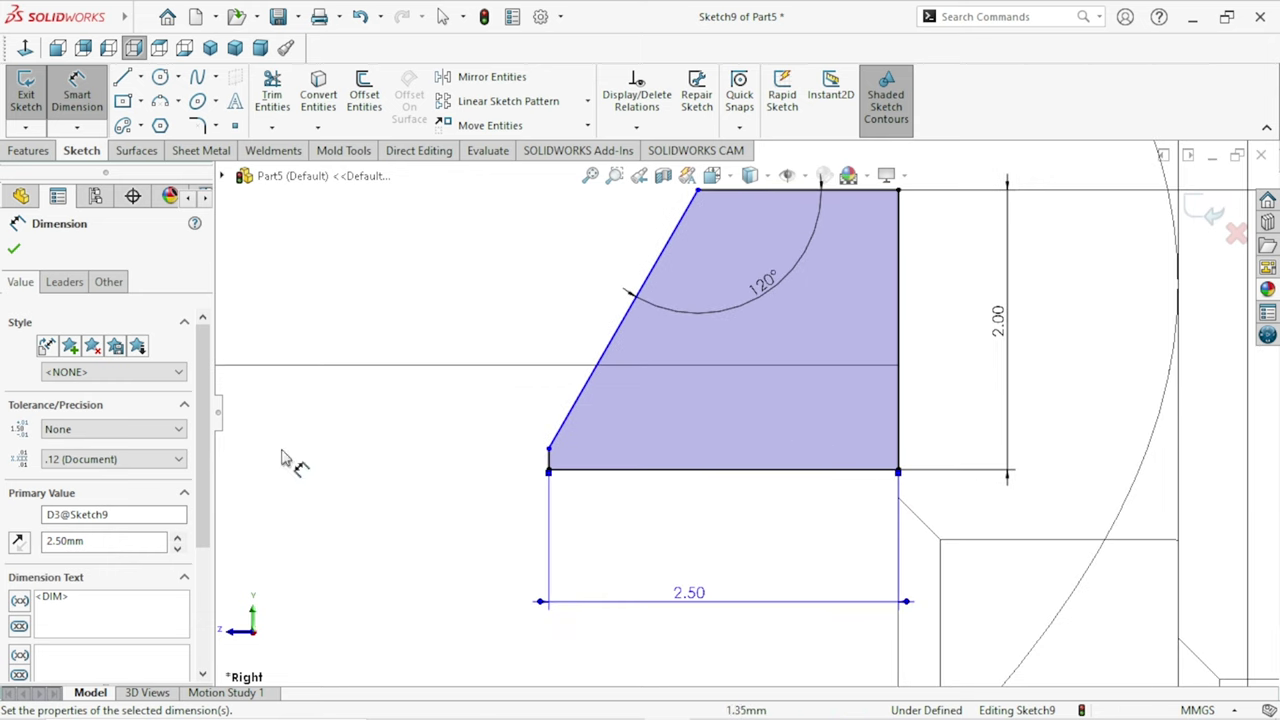
{"action": "left_click", "coordinate": [14, 248]}
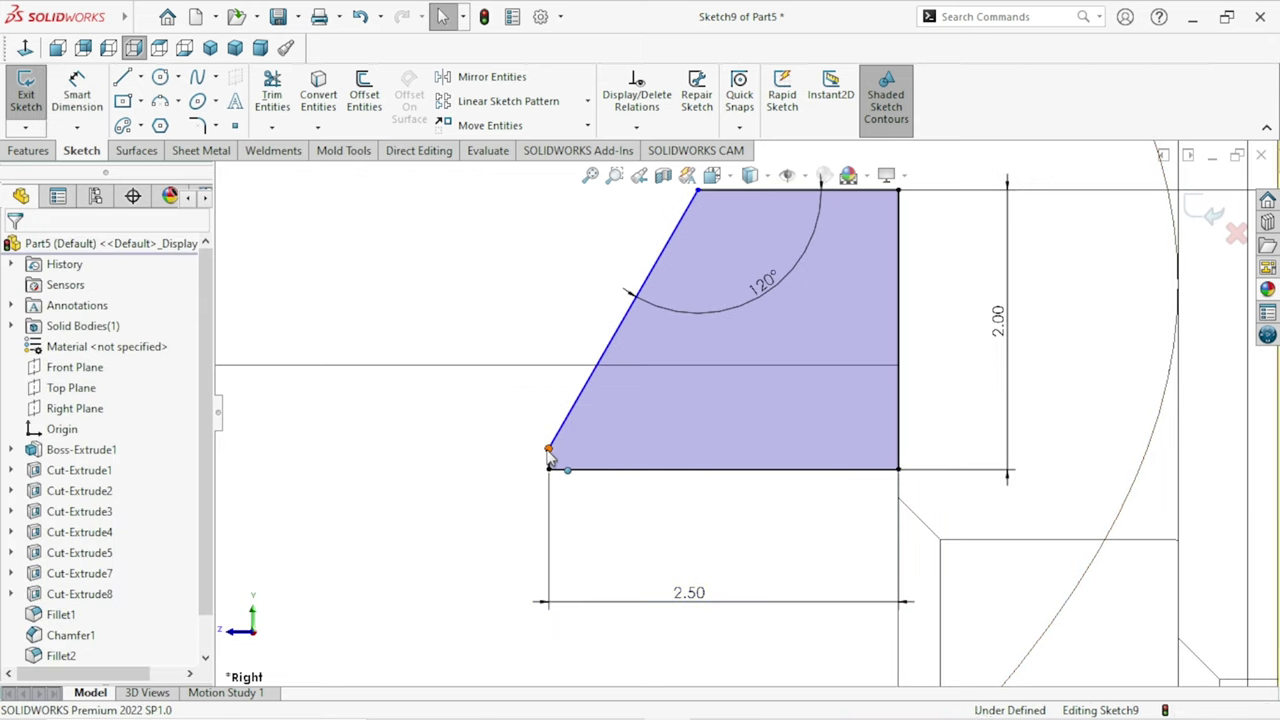
Make the slanted edge's lower endpoint coincident with the nut's horizontal silhouette edge
{"action": "left_click", "coordinate": [548, 450]}
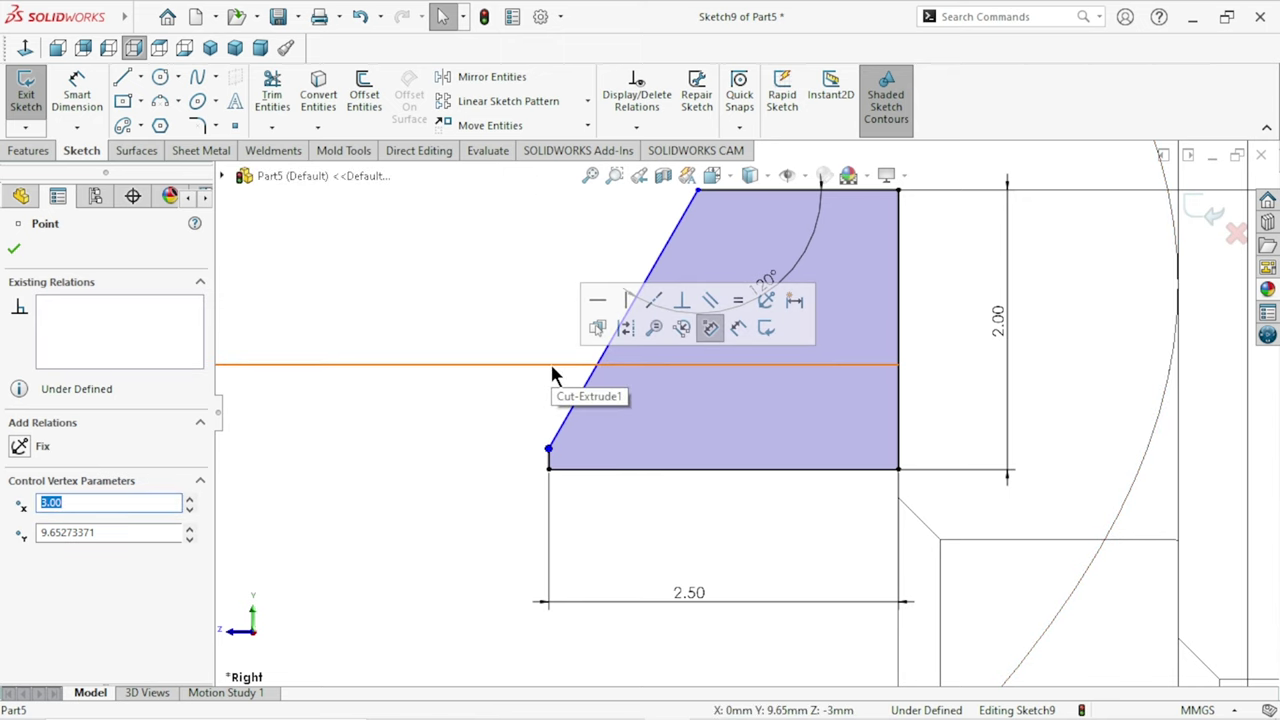
{"action": "left_click", "coordinate": [552, 366], "text": "ctrl"}
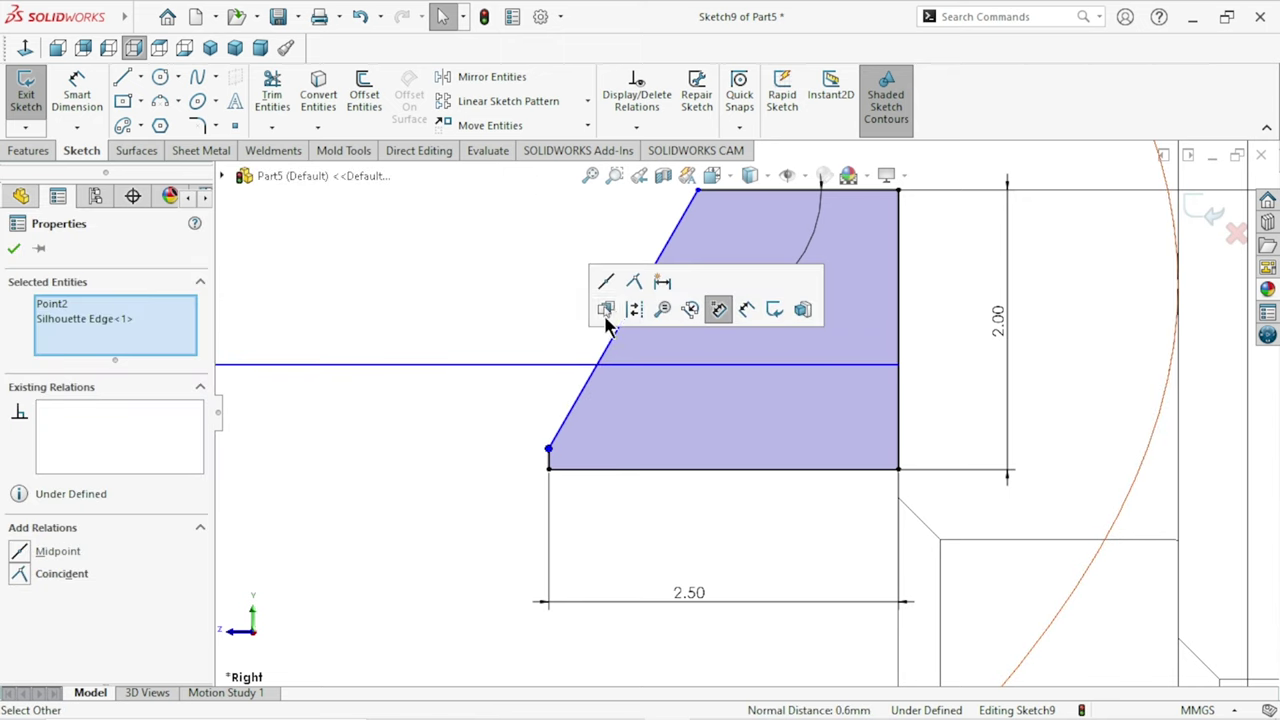
{"action": "left_click", "coordinate": [641, 288]}
{"action": "scroll", "coordinate": [746, 411], "scroll_direction": "up", "scroll_amount": 3}
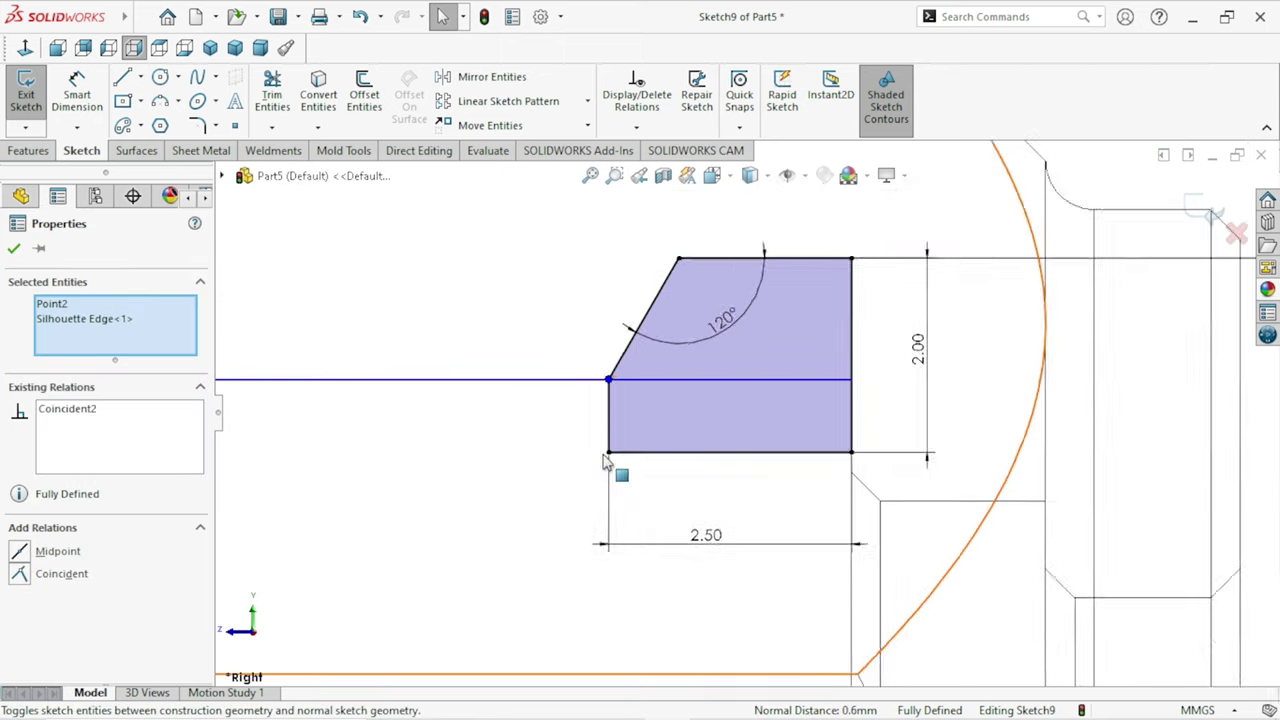
{"action": "left_click", "coordinate": [14, 250]}
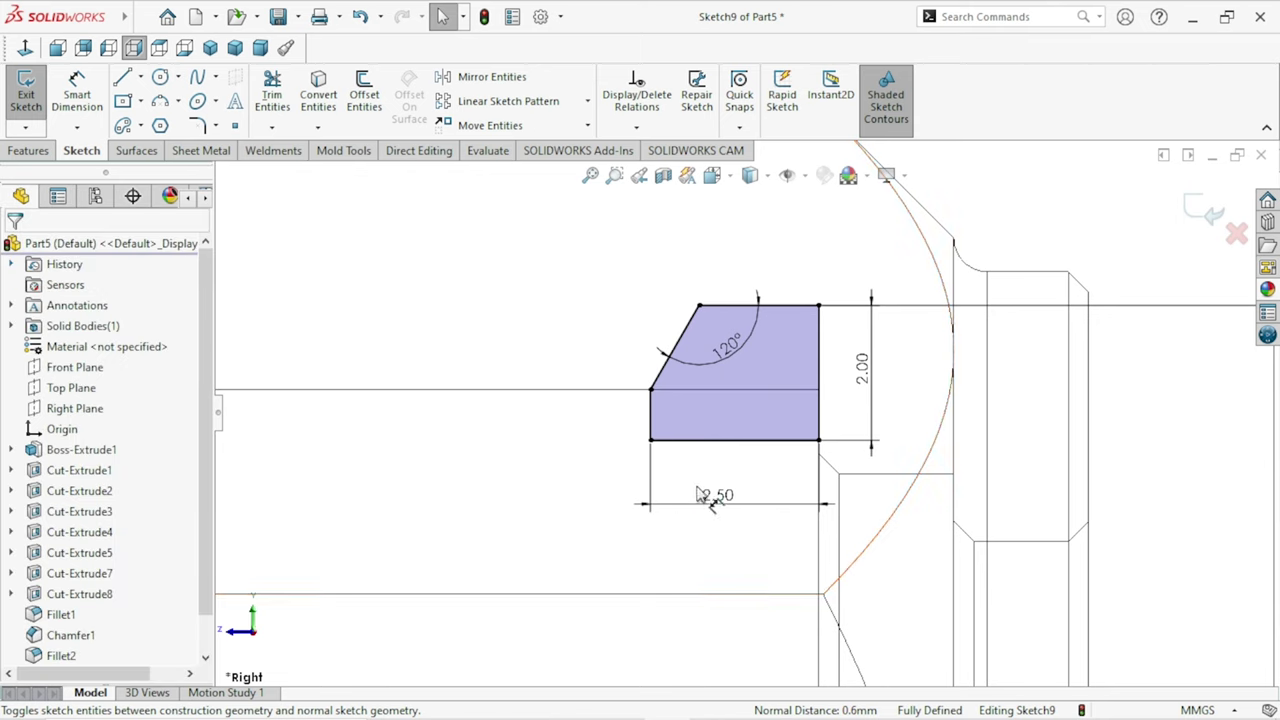
{"action": "scroll", "coordinate": [712, 478], "scroll_direction": "up", "scroll_amount": 1}
{"action": "scroll", "coordinate": [755, 409], "scroll_direction": "up", "scroll_amount": 1}
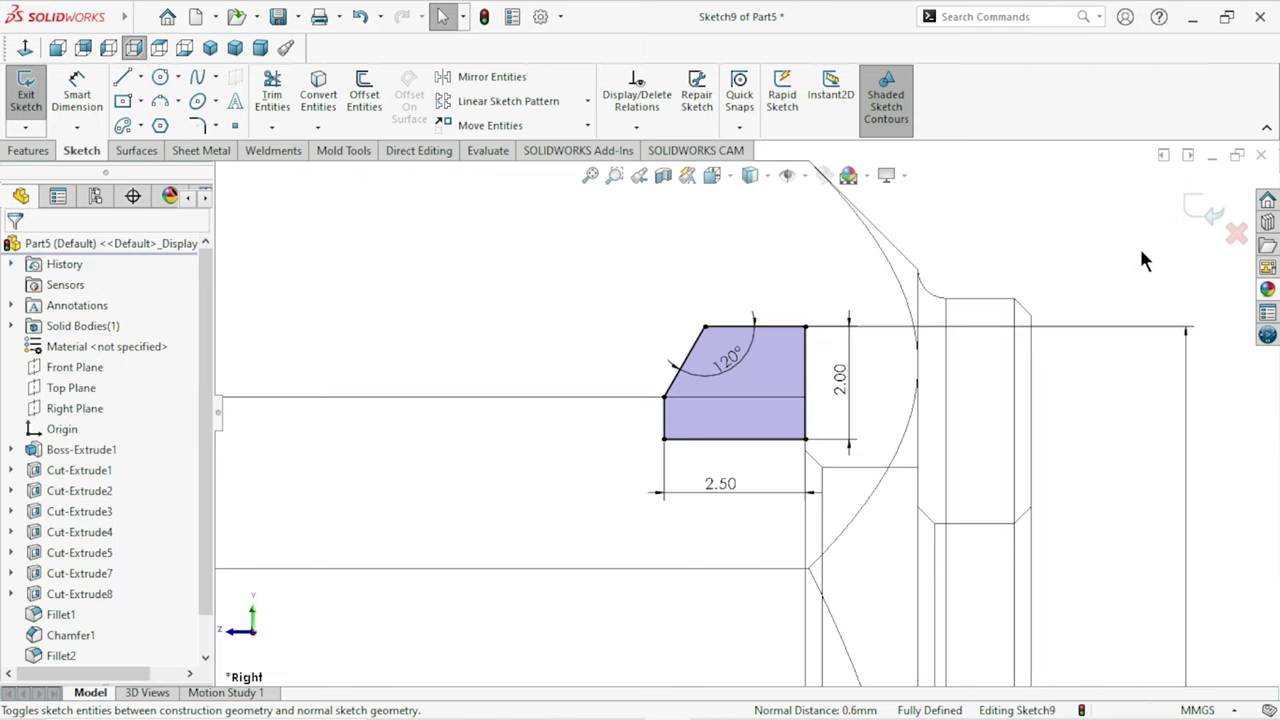
{"action": "left_click", "coordinate": [34, 154]}
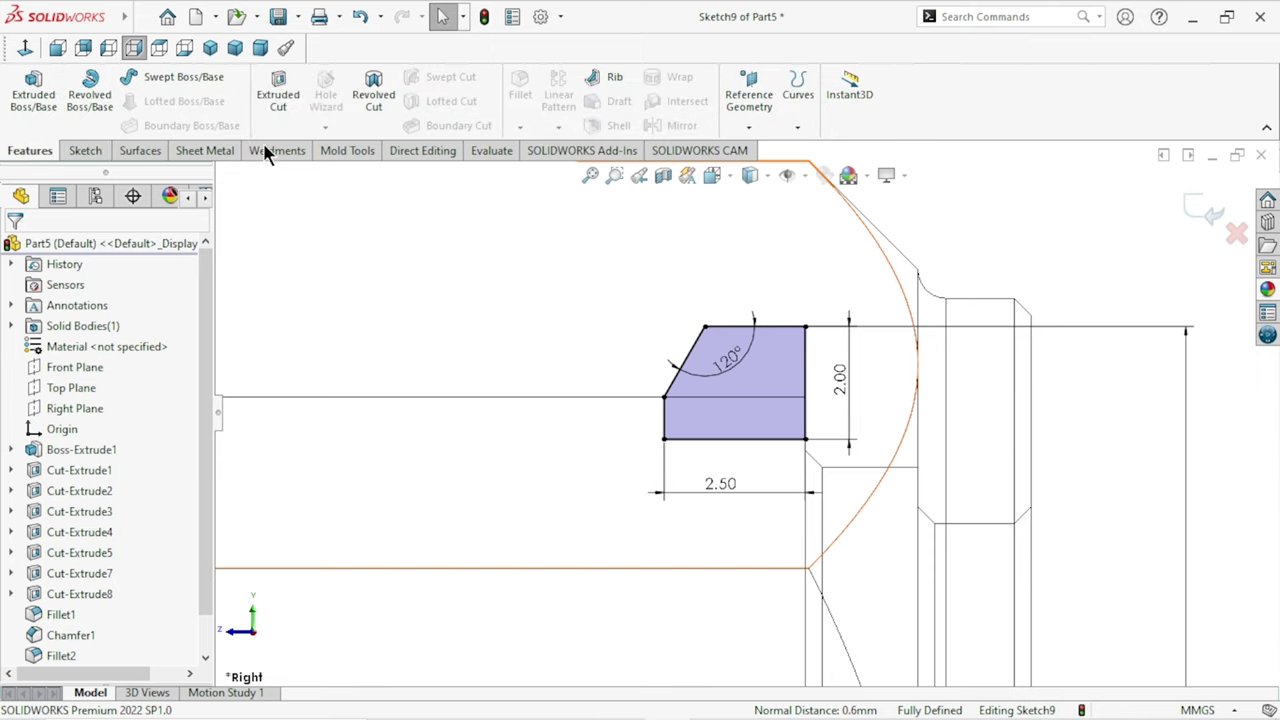
{"action": "scroll", "coordinate": [755, 514], "scroll_direction": "up", "scroll_amount": 5}
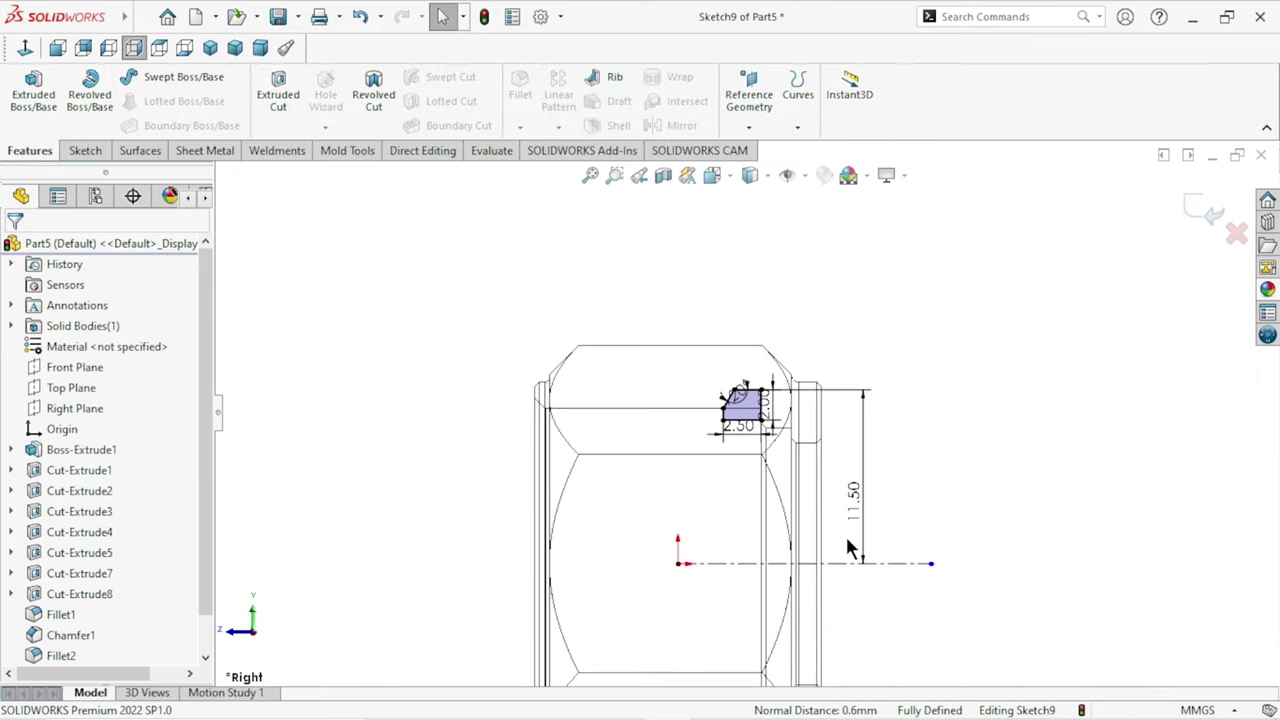
Revolve-cut the trapezoid profile 360° around the centerline, viewed shaded with edges
{"action": "key", "text": "ctrl+Left"}
{"action": "key", "text": "ctrl+Up"}
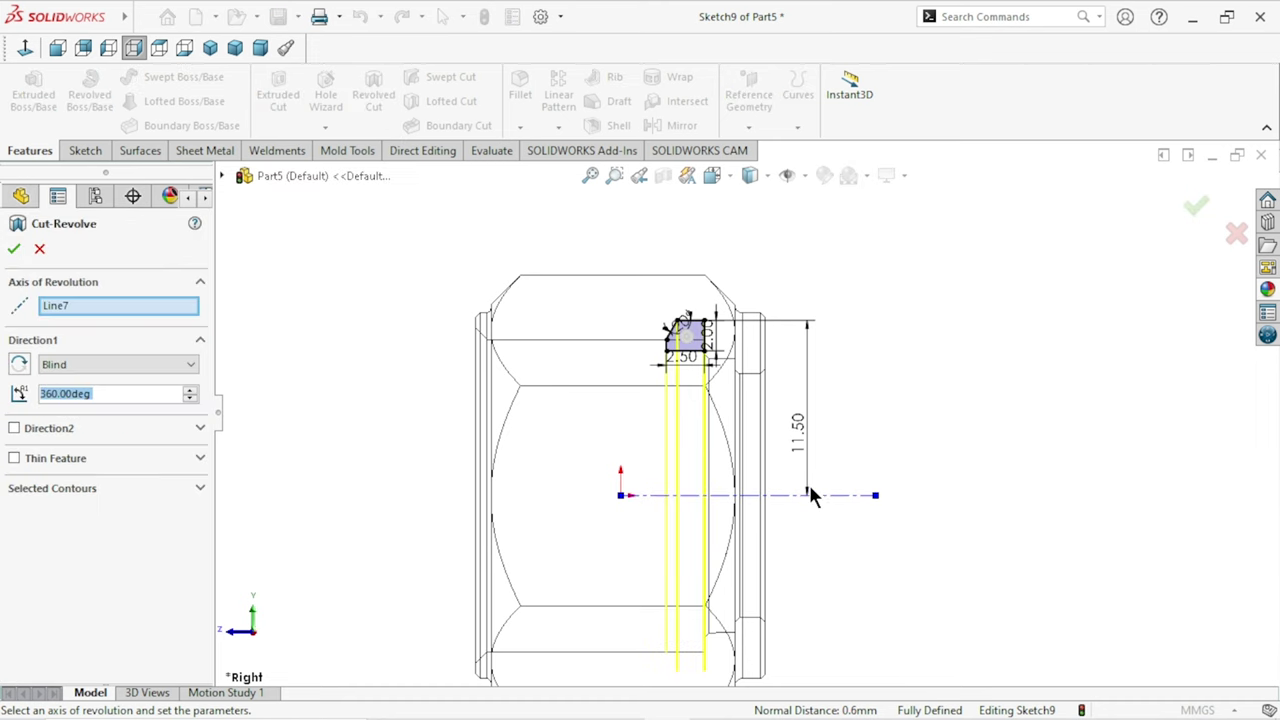
{"action": "scroll", "coordinate": [812, 488], "scroll_direction": "down", "scroll_amount": 2}
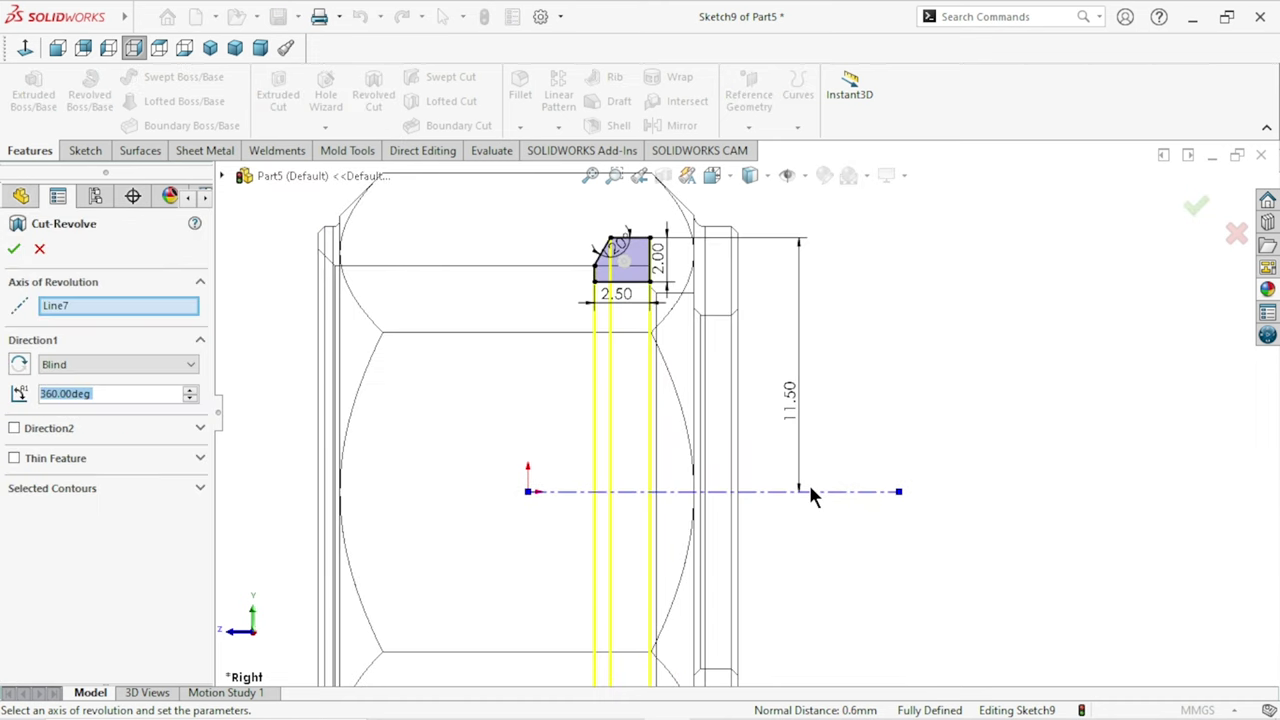
{"action": "left_click", "coordinate": [768, 183]}
{"action": "left_click", "coordinate": [752, 222]}
{"action": "mouse_move", "coordinate": [817, 417]}
{"action": "middle_mouse_down"}
{"action": "mouse_move", "coordinate": [845, 412]}
{"action": "mouse_move", "coordinate": [820, 420]}
{"action": "middle_mouse_up"}
{"action": "left_click", "coordinate": [13, 248]}
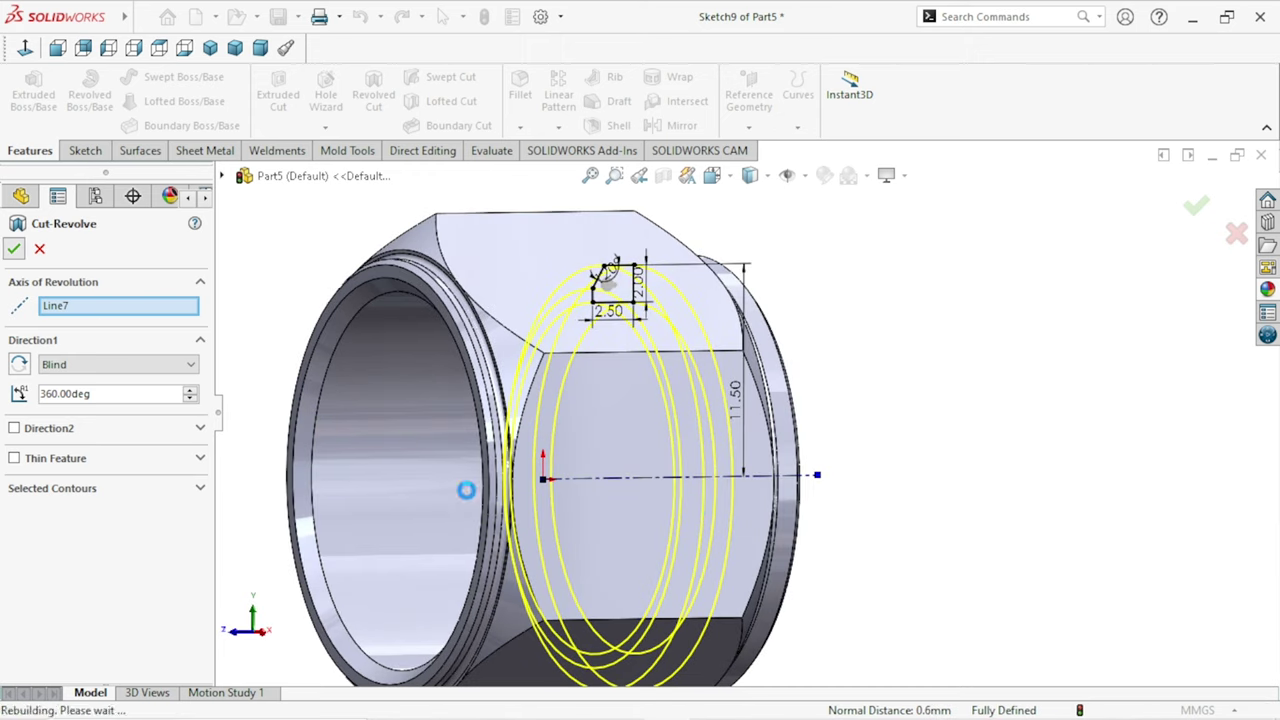
{"action": "scroll", "coordinate": [727, 575], "scroll_direction": "up", "scroll_amount": 5}
Orbit the nut to inspect the new groove inside the bore
{"action": "mouse_move", "coordinate": [789, 565]}
{"action": "middle_mouse_down"}
{"action": "mouse_move", "coordinate": [847, 587]}
{"action": "mouse_move", "coordinate": [843, 617]}
{"action": "mouse_move", "coordinate": [646, 596]}
{"action": "mouse_move", "coordinate": [600, 663]}
{"action": "middle_mouse_up"}
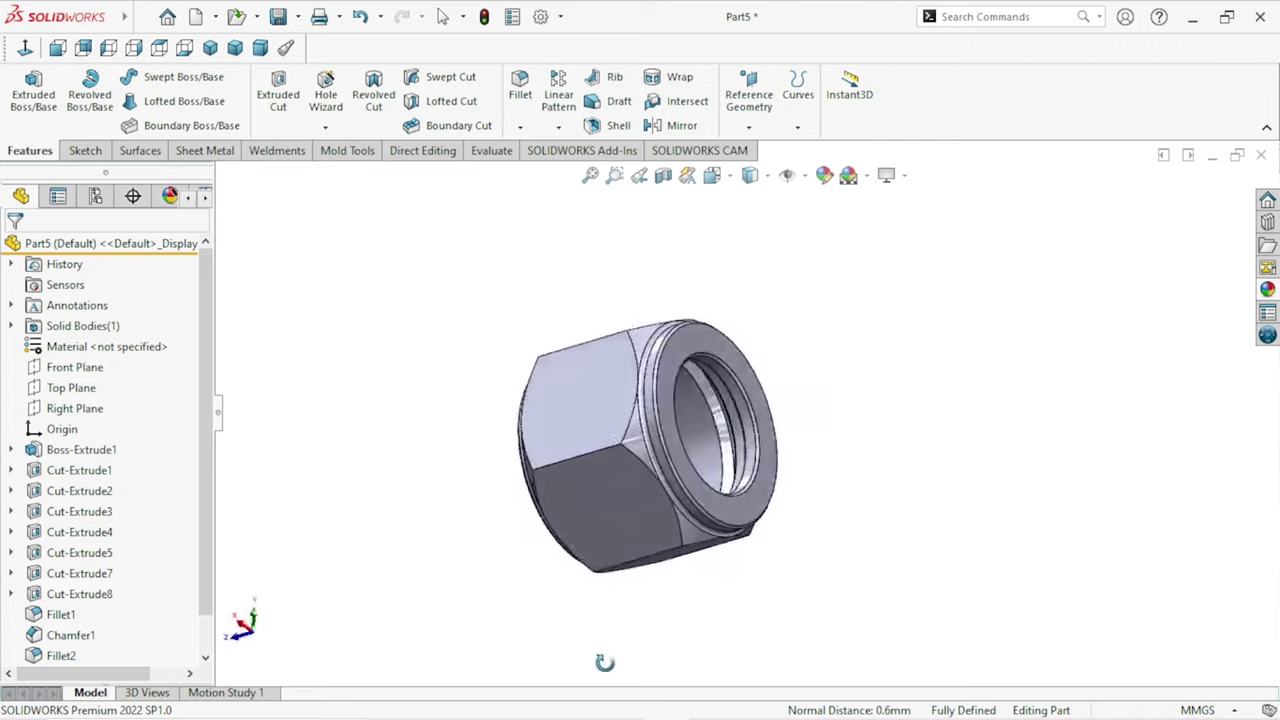
{"action": "scroll", "coordinate": [706, 458], "scroll_direction": "down", "scroll_amount": 3}
{"action": "scroll", "coordinate": [706, 458], "scroll_direction": "down", "scroll_amount": 2}
{"action": "scroll", "coordinate": [706, 458], "scroll_direction": "up", "scroll_amount": 2}
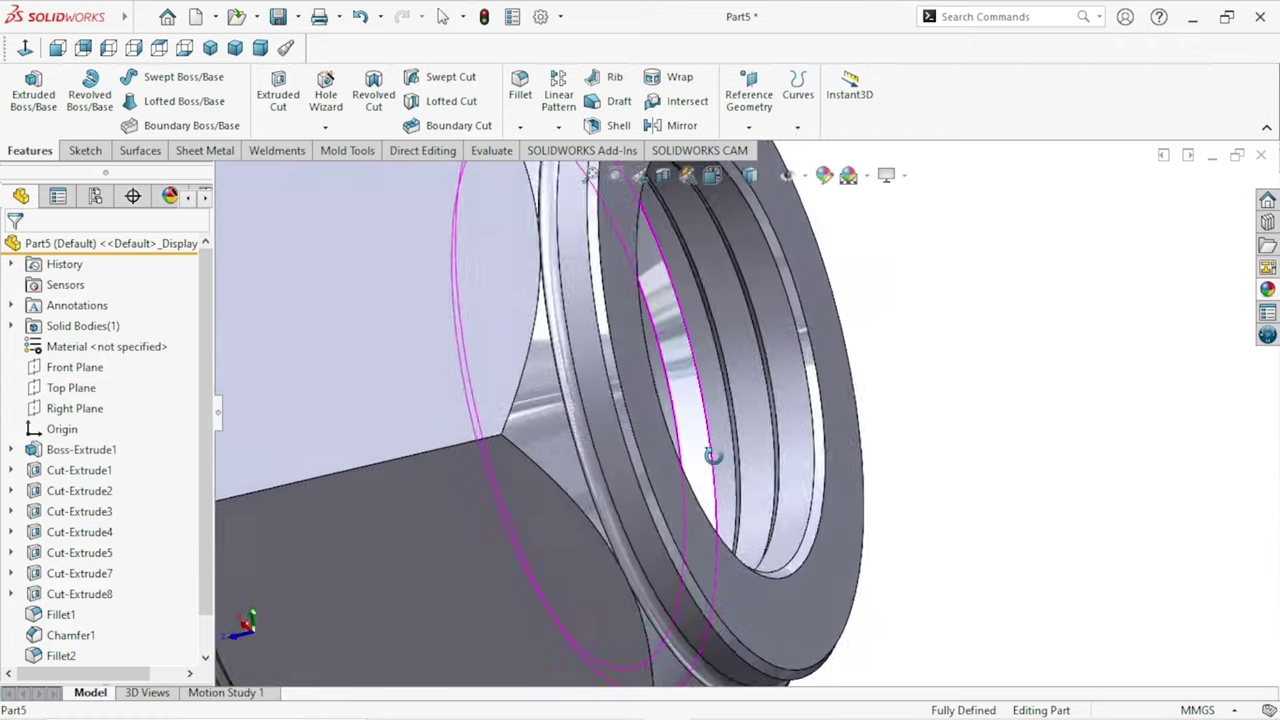
{"action": "scroll", "coordinate": [719, 480], "scroll_direction": "up", "scroll_amount": 2}
{"action": "scroll", "coordinate": [719, 480], "scroll_direction": "up", "scroll_amount": 4}
{"action": "mouse_move", "coordinate": [786, 523]}
{"action": "middle_mouse_down"}
{"action": "mouse_move", "coordinate": [987, 451]}
{"action": "mouse_move", "coordinate": [931, 517]}
{"action": "middle_mouse_up"}
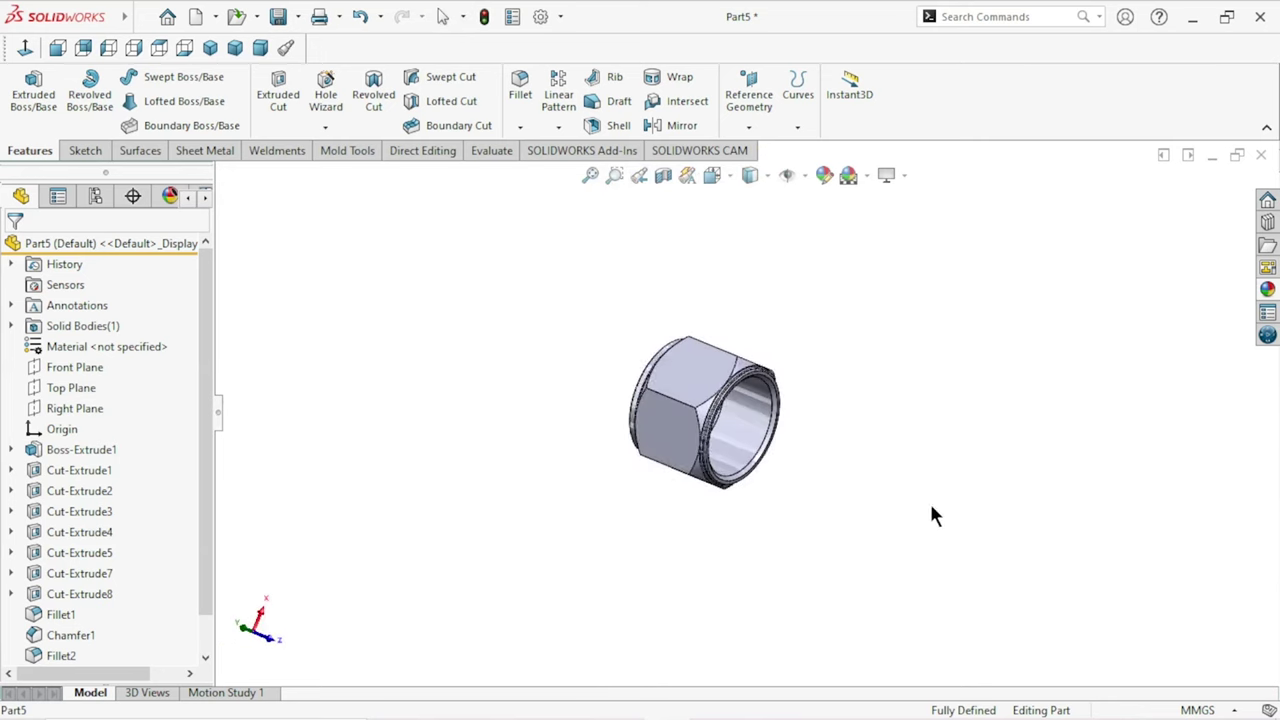
{"action": "scroll", "coordinate": [789, 417], "scroll_direction": "down", "scroll_amount": 2}
{"action": "scroll", "coordinate": [757, 403], "scroll_direction": "down", "scroll_amount": 2}
{"action": "scroll", "coordinate": [757, 403], "scroll_direction": "down", "scroll_amount": 2}
{"action": "scroll", "coordinate": [815, 423], "scroll_direction": "up", "scroll_amount": 3}
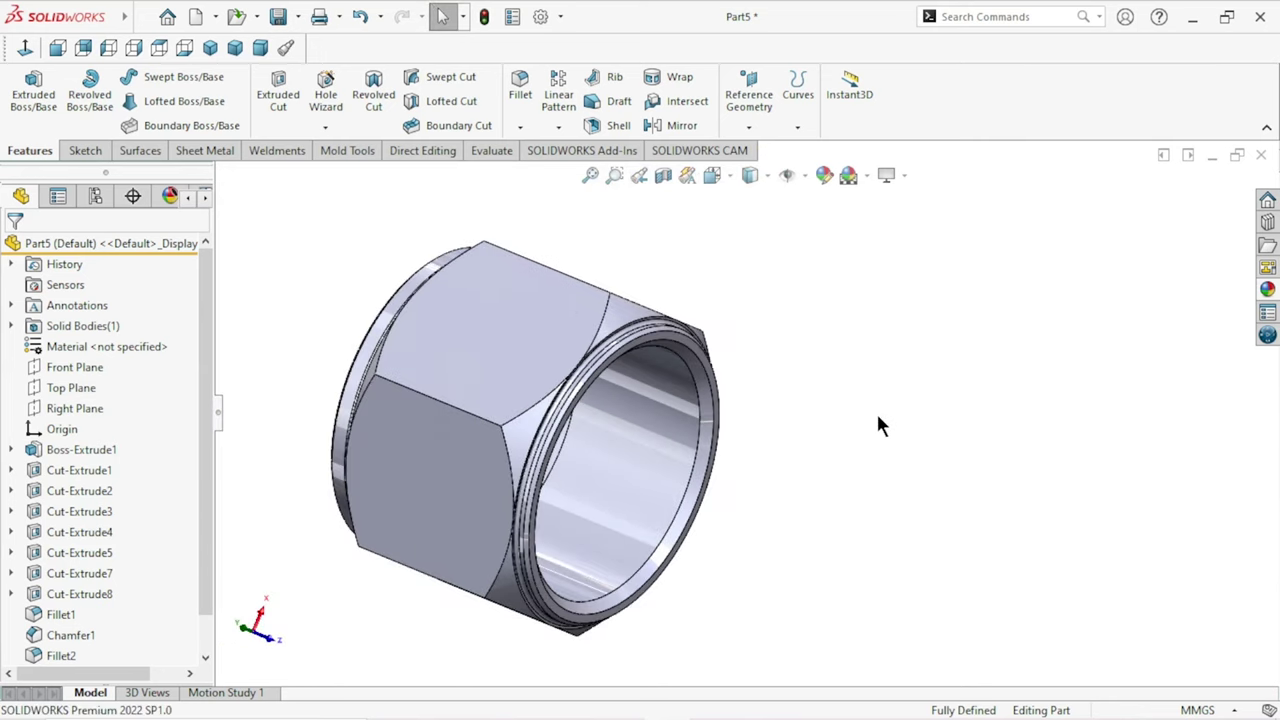
{"action": "scroll", "coordinate": [651, 491], "scroll_direction": "up", "scroll_amount": 1}
{"action": "scroll", "coordinate": [903, 463], "scroll_direction": "down", "scroll_amount": 1}
{"action": "middle_click_drag", "start_coordinate": [903, 463], "coordinate": [892, 416]}
{"action": "scroll", "coordinate": [823, 451], "scroll_direction": "down", "scroll_amount": 2}
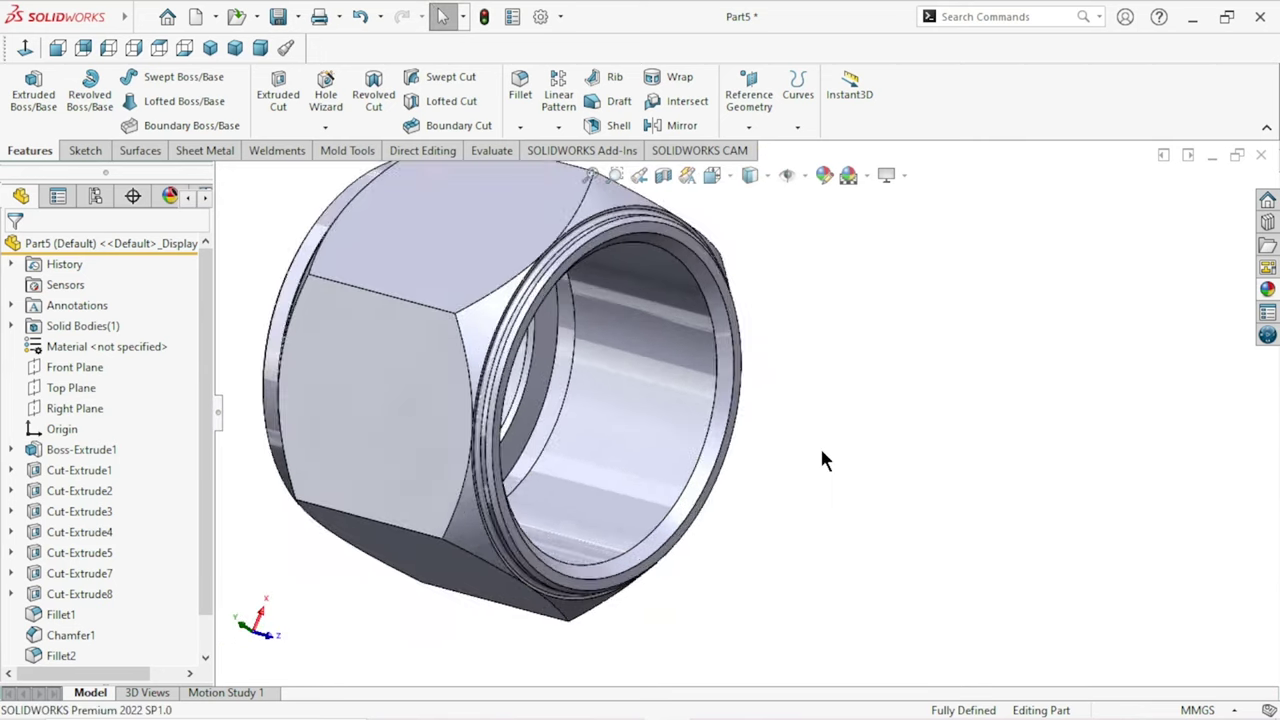
{"action": "scroll", "coordinate": [780, 365], "scroll_direction": "down", "scroll_amount": 3}
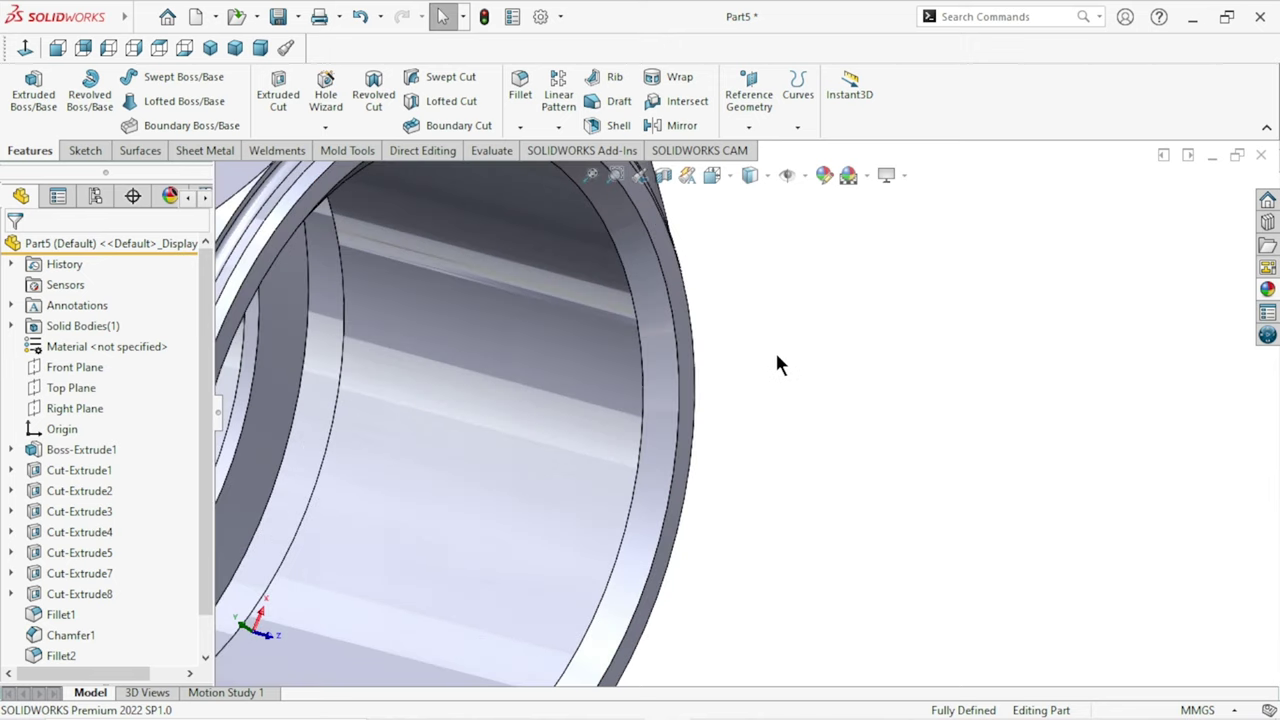
{"action": "left_click", "coordinate": [688, 290]}
Create Plane1 offset 1.00 mm from the nut's outer ring face
{"action": "left_click", "coordinate": [797, 126]}
{"action": "left_click", "coordinate": [745, 118]}
{"action": "left_click", "coordinate": [760, 150]}
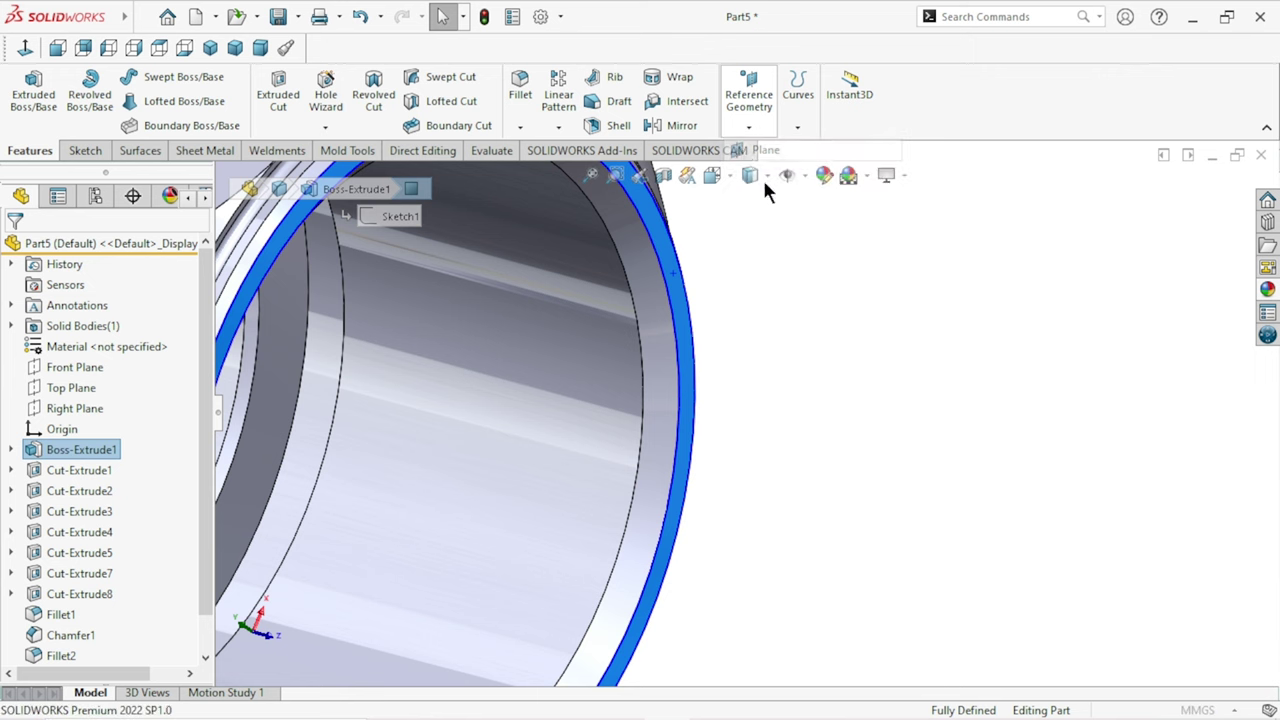
{"action": "scroll", "coordinate": [857, 414], "scroll_direction": "up", "scroll_amount": 3}
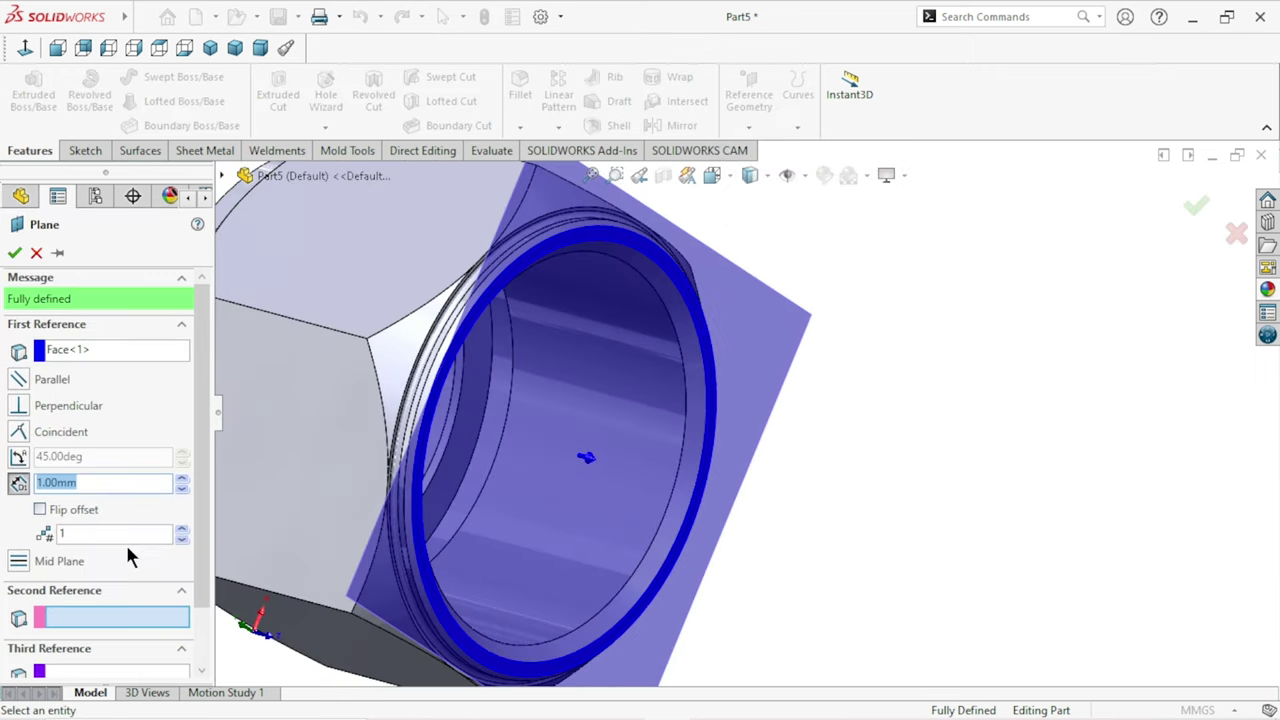
{"action": "left_click", "coordinate": [14, 253]}
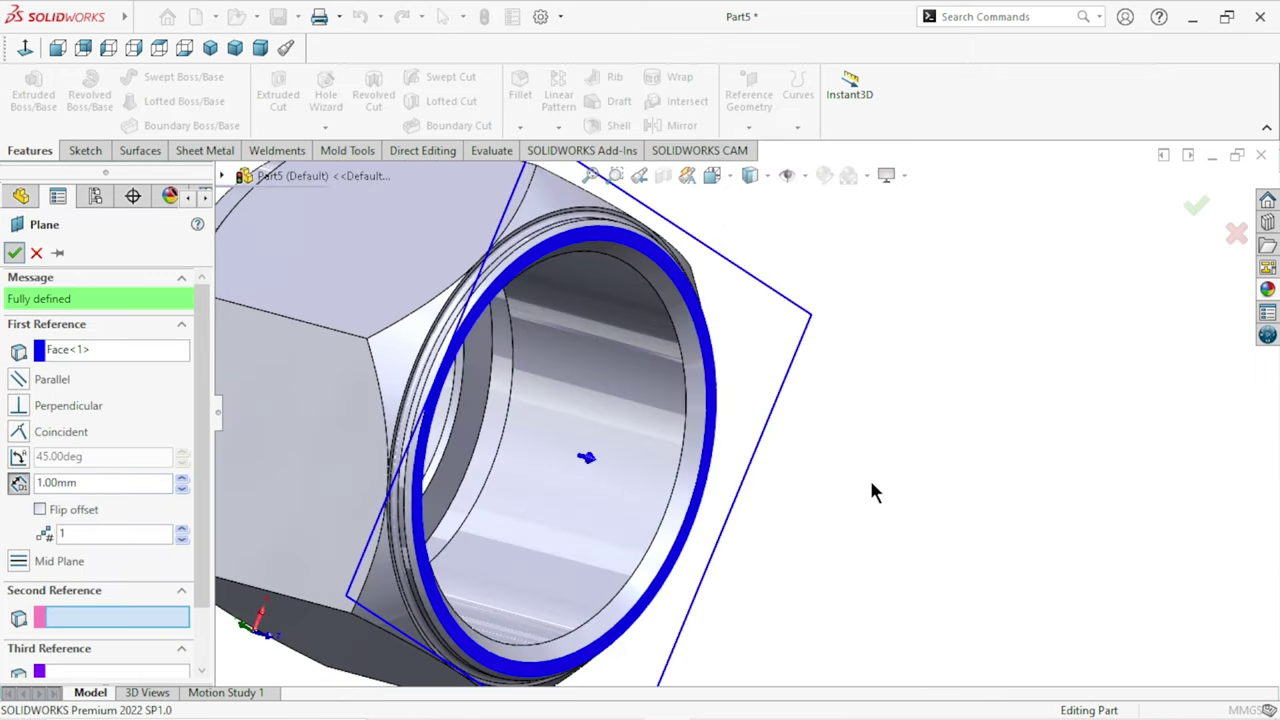
Sketch on Plane1 and convert the bore's inner edge into a Ø20.5 mm circle
{"action": "left_click", "coordinate": [806, 326]}
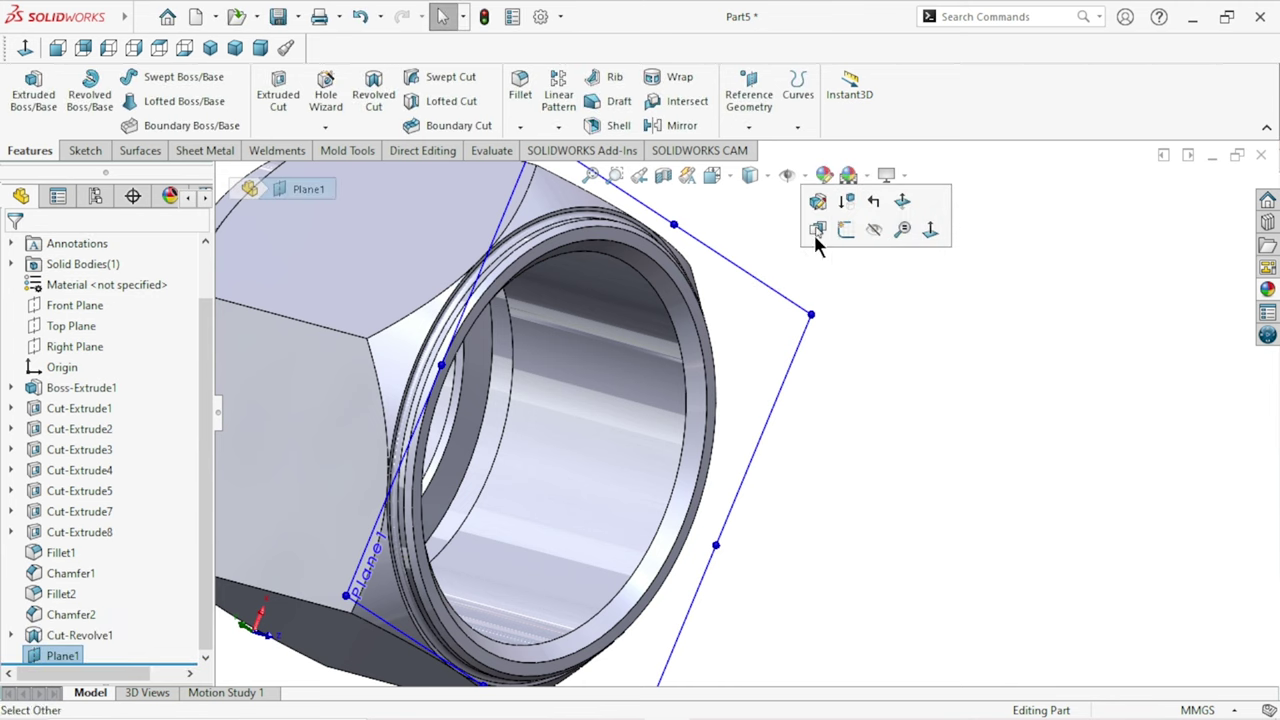
{"action": "left_click", "coordinate": [845, 230]}
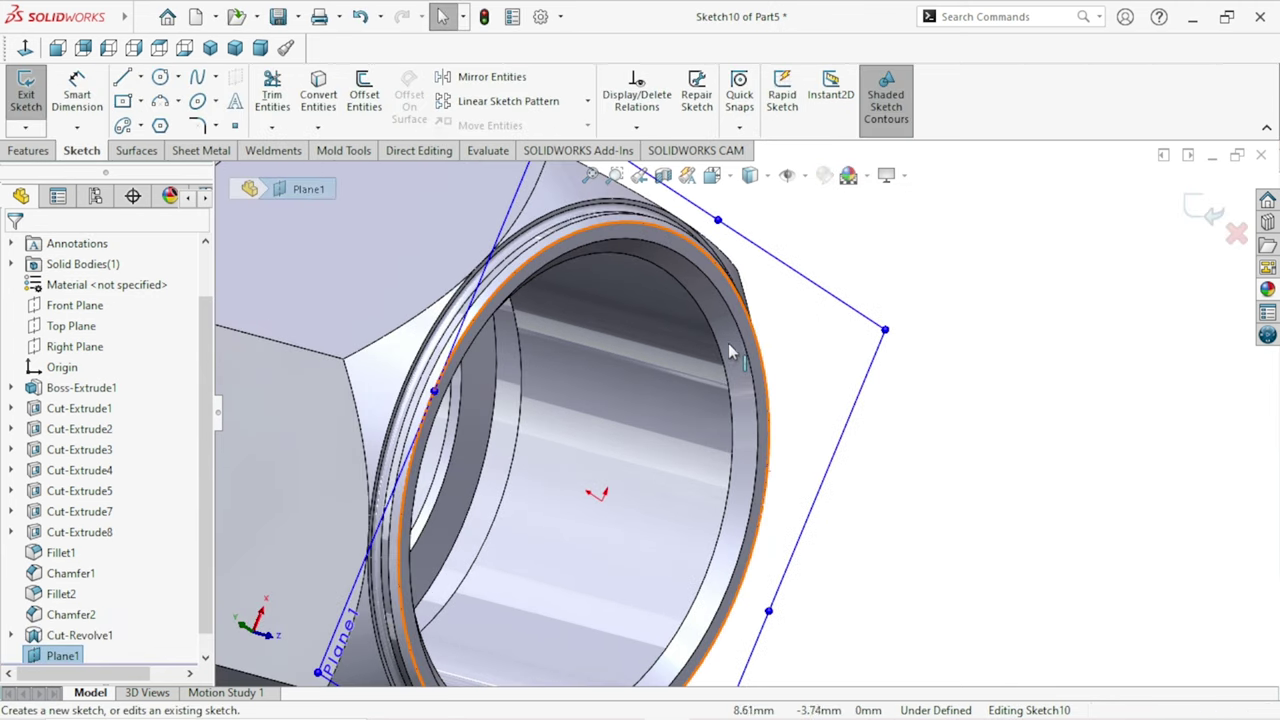
{"action": "left_click", "coordinate": [730, 362]}
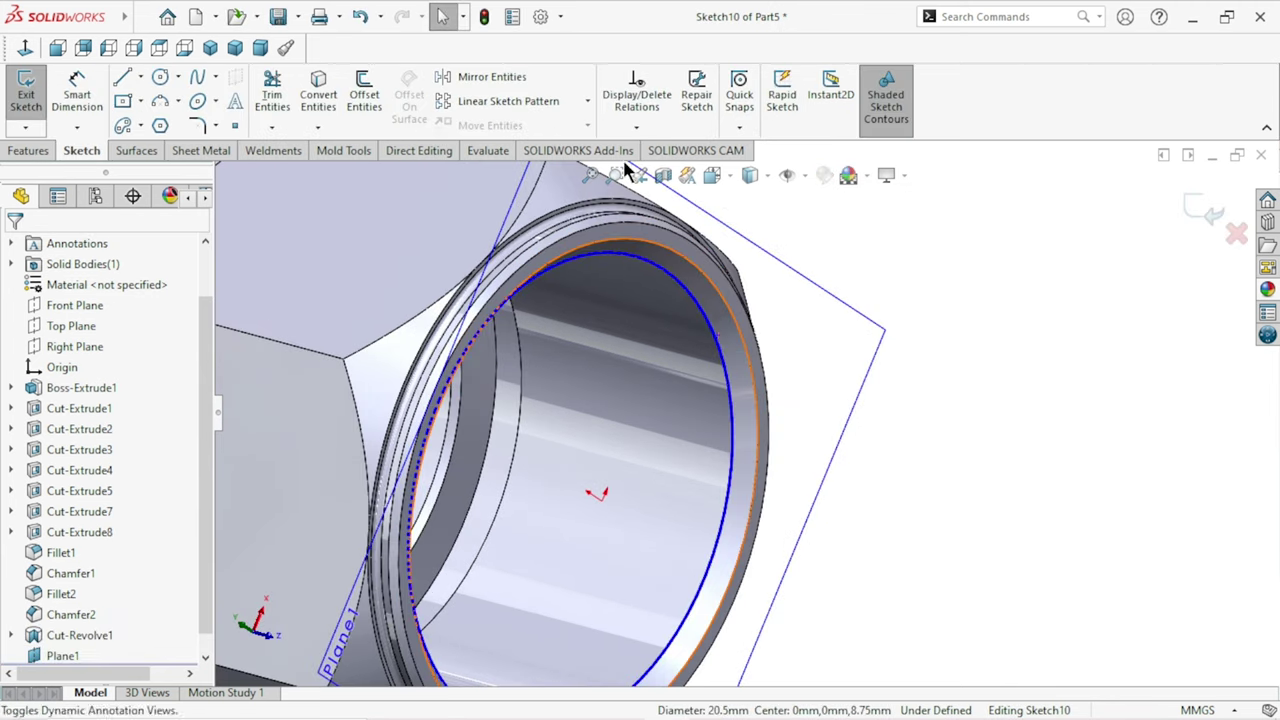
{"action": "left_click", "coordinate": [326, 112]}
{"action": "middle_click_drag", "start_coordinate": [643, 397], "coordinate": [498, 370]}
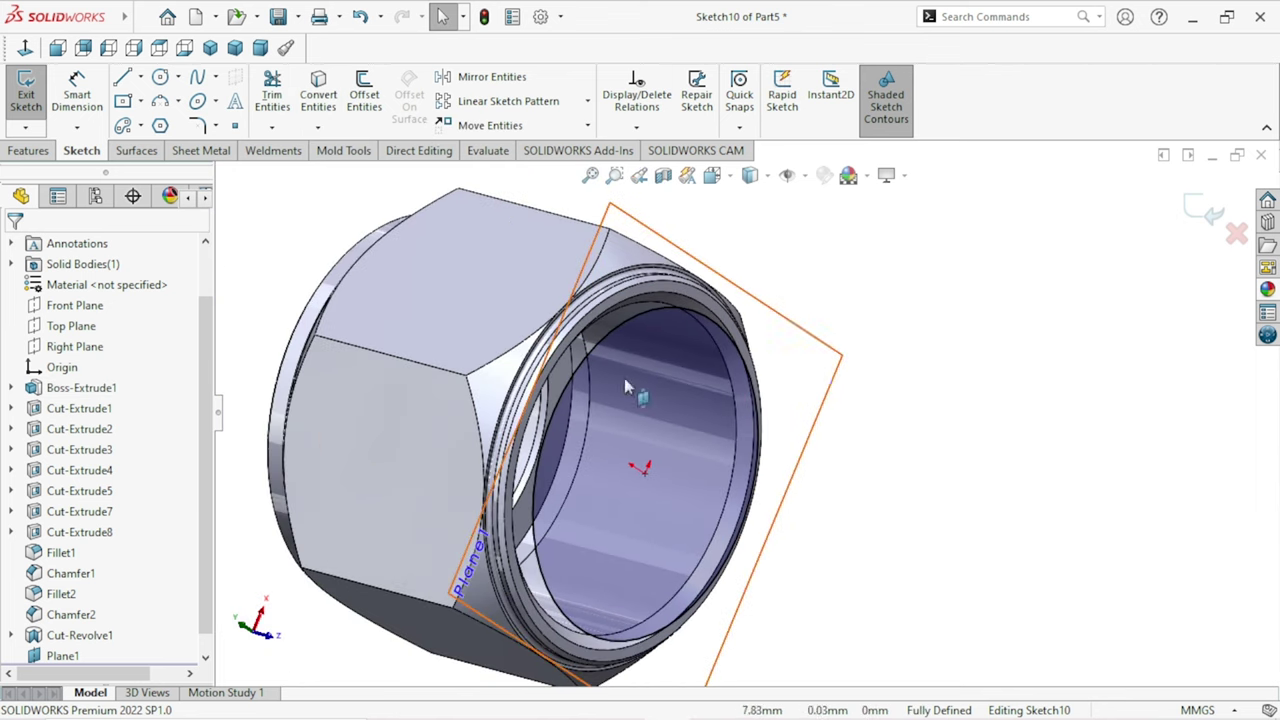
{"action": "scroll", "coordinate": [200, 545], "scroll_direction": "down", "scroll_amount": 1}
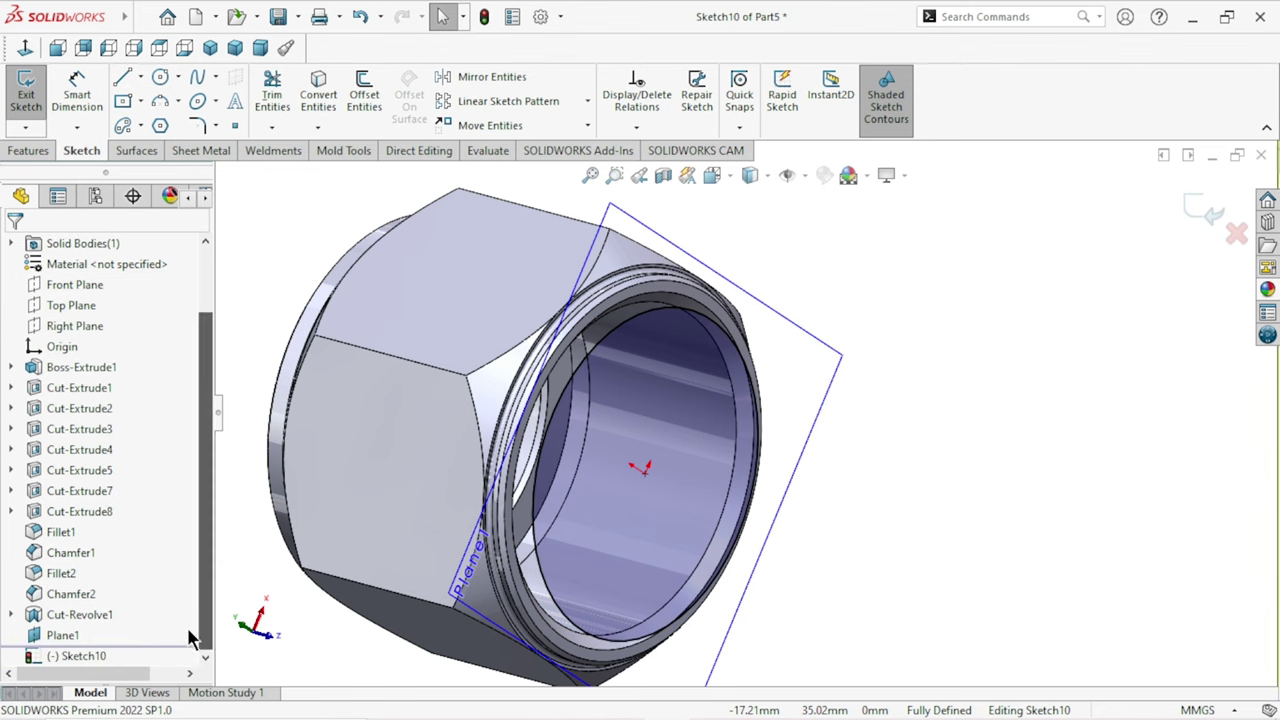
Hide Plane1
{"action": "left_click", "coordinate": [62, 636]}
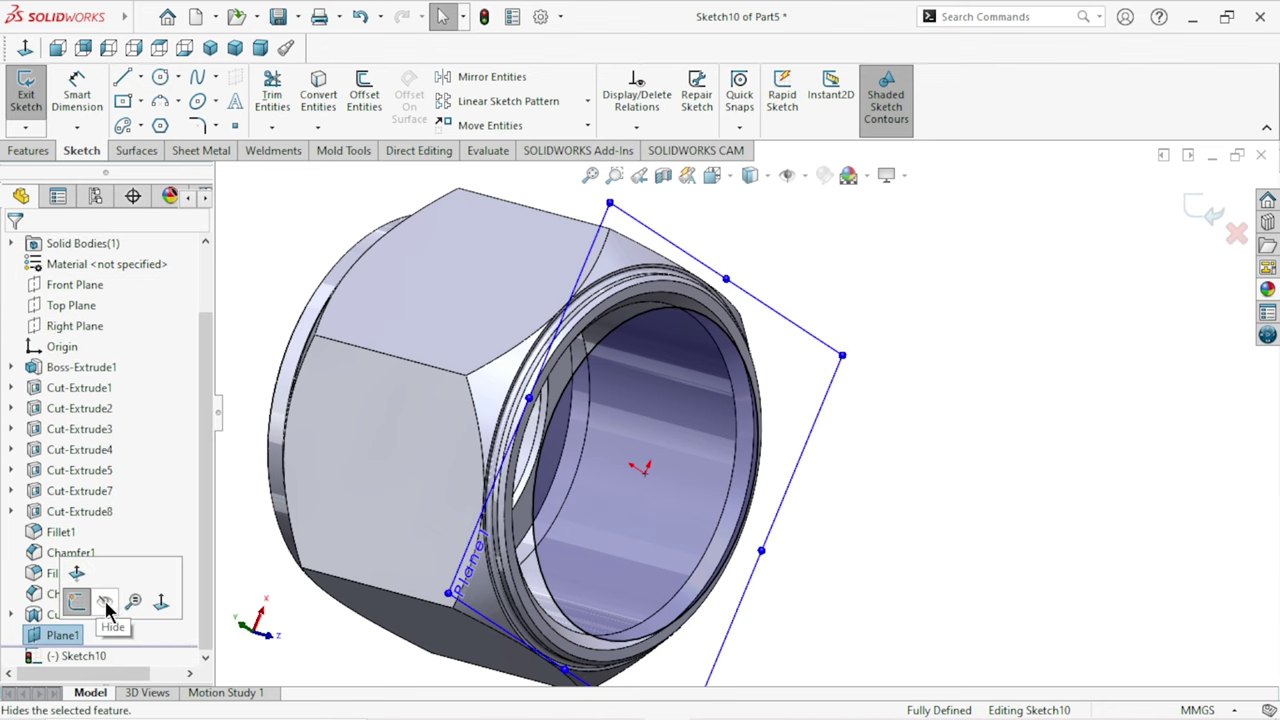
{"action": "left_click", "coordinate": [106, 605]}
{"action": "scroll", "coordinate": [789, 491], "scroll_direction": "up", "scroll_amount": 2}
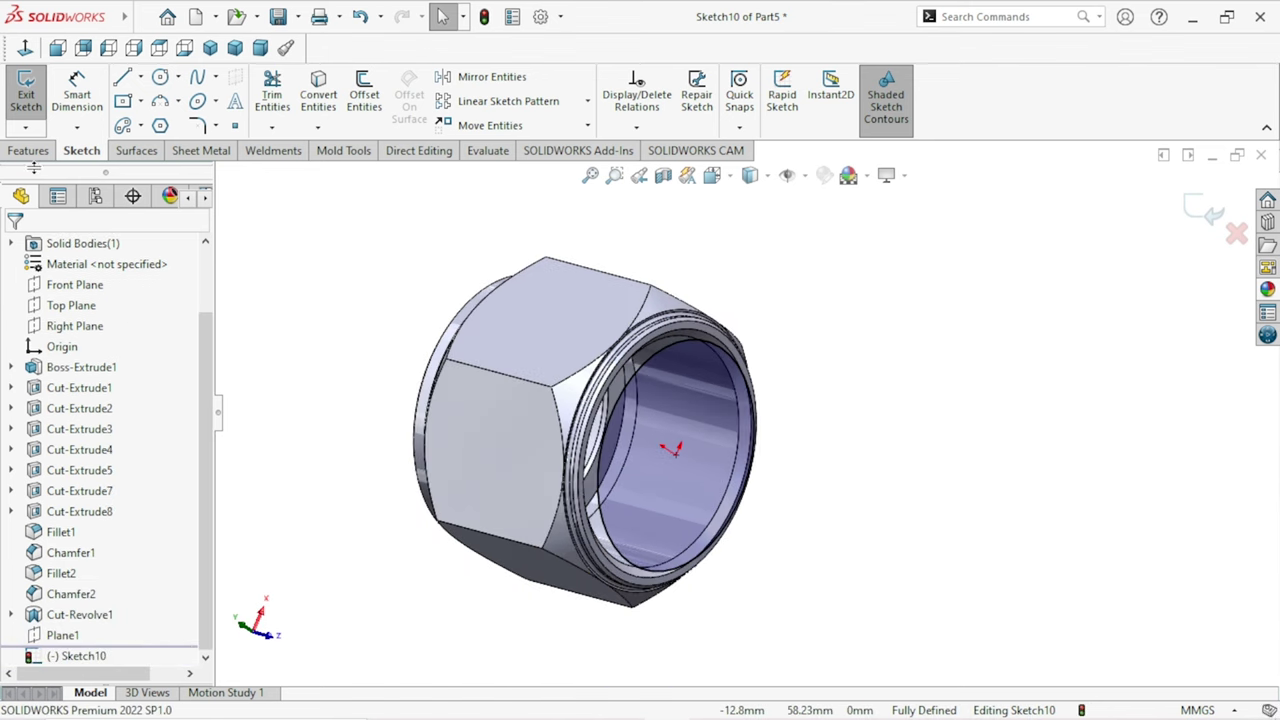
{"action": "left_click", "coordinate": [30, 151]}
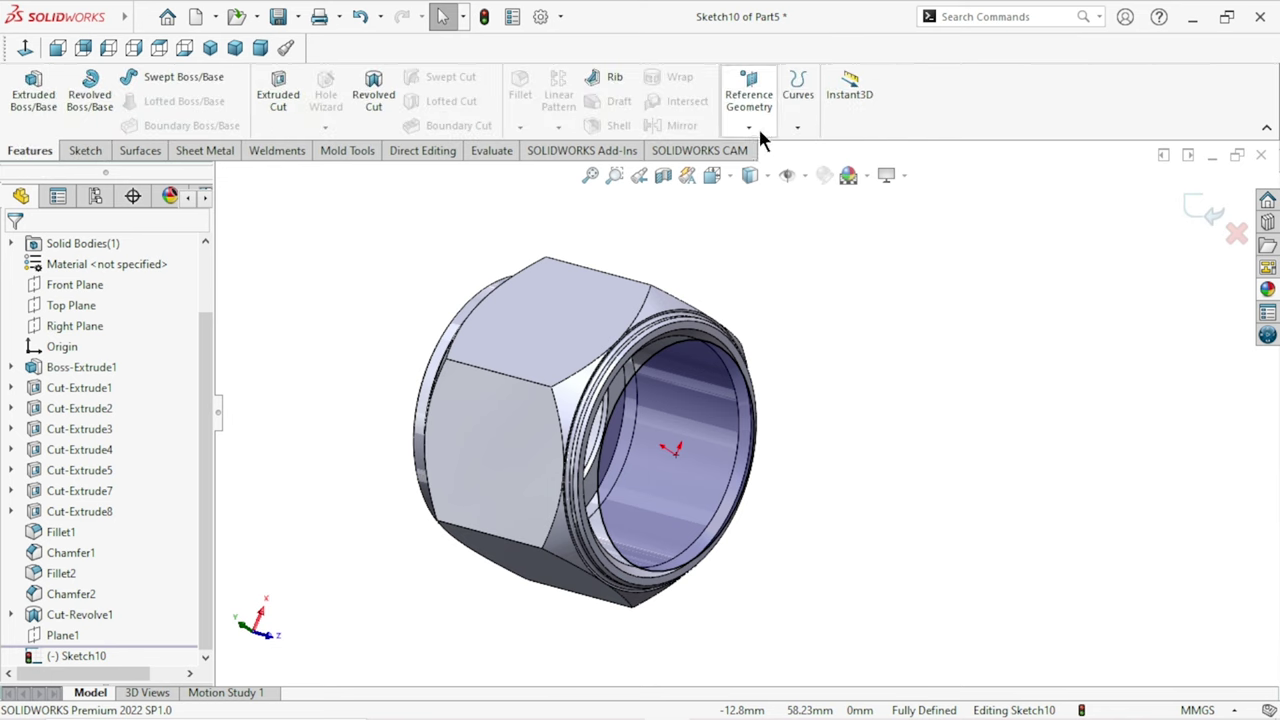
Create Helix/Spiral1 on the bore circle: 1.5 mm pitch, 10 revolutions, reversed, 90° start, clockwise
{"action": "left_click", "coordinate": [797, 128]}
{"action": "left_click", "coordinate": [813, 175]}
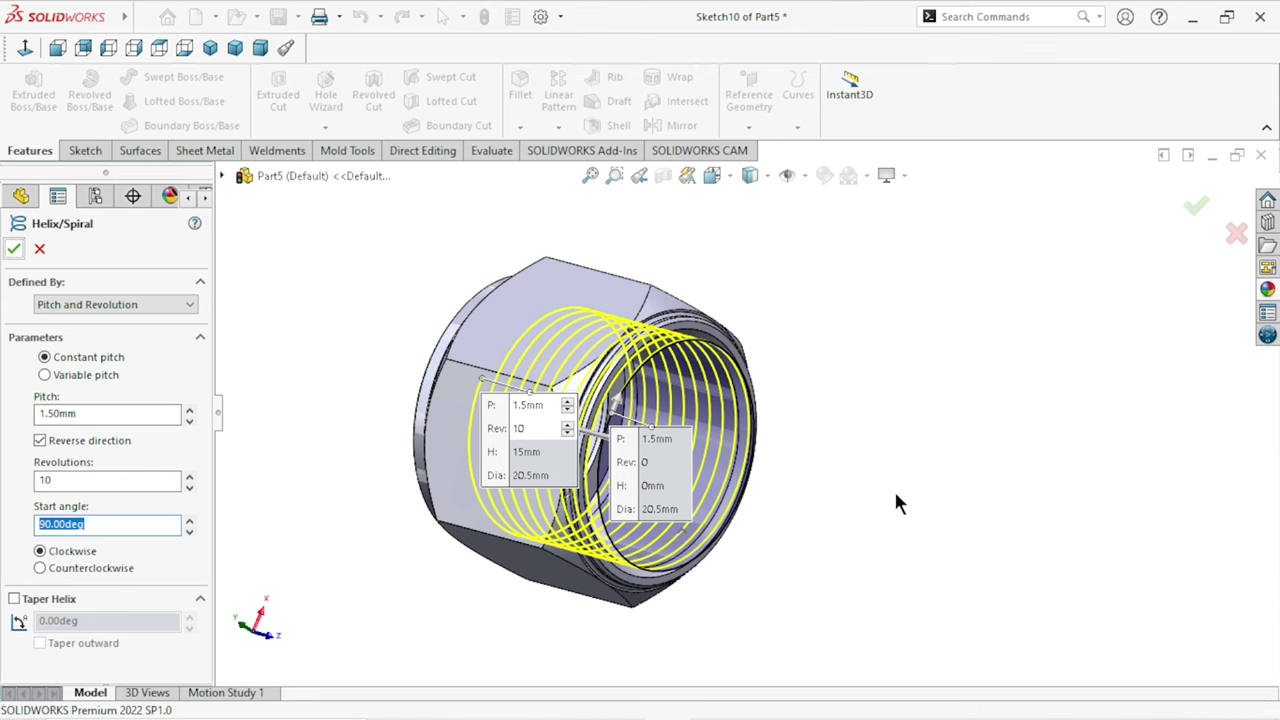
{"action": "middle_click_drag", "start_coordinate": [894, 489], "coordinate": [808, 466]}
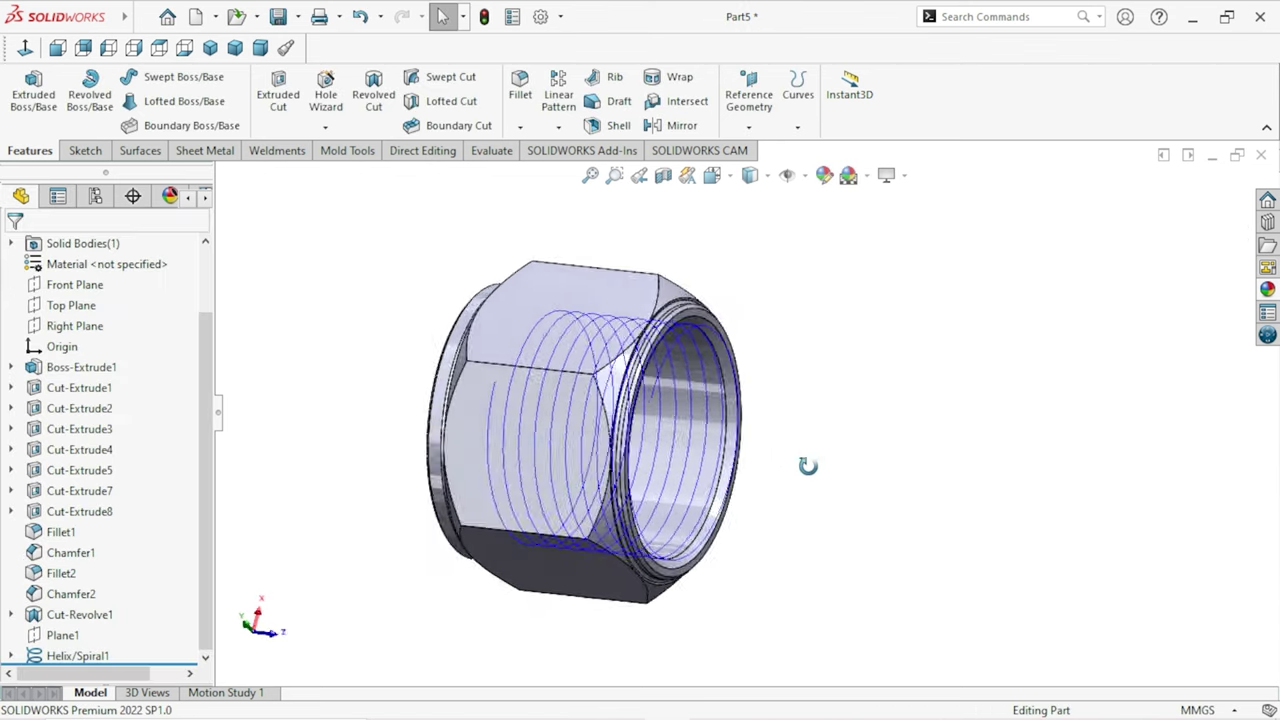
Start a sketch on Top Plane, view it Normal To, then discard it
{"action": "left_click", "coordinate": [52, 310]}
{"action": "left_click", "coordinate": [63, 277]}
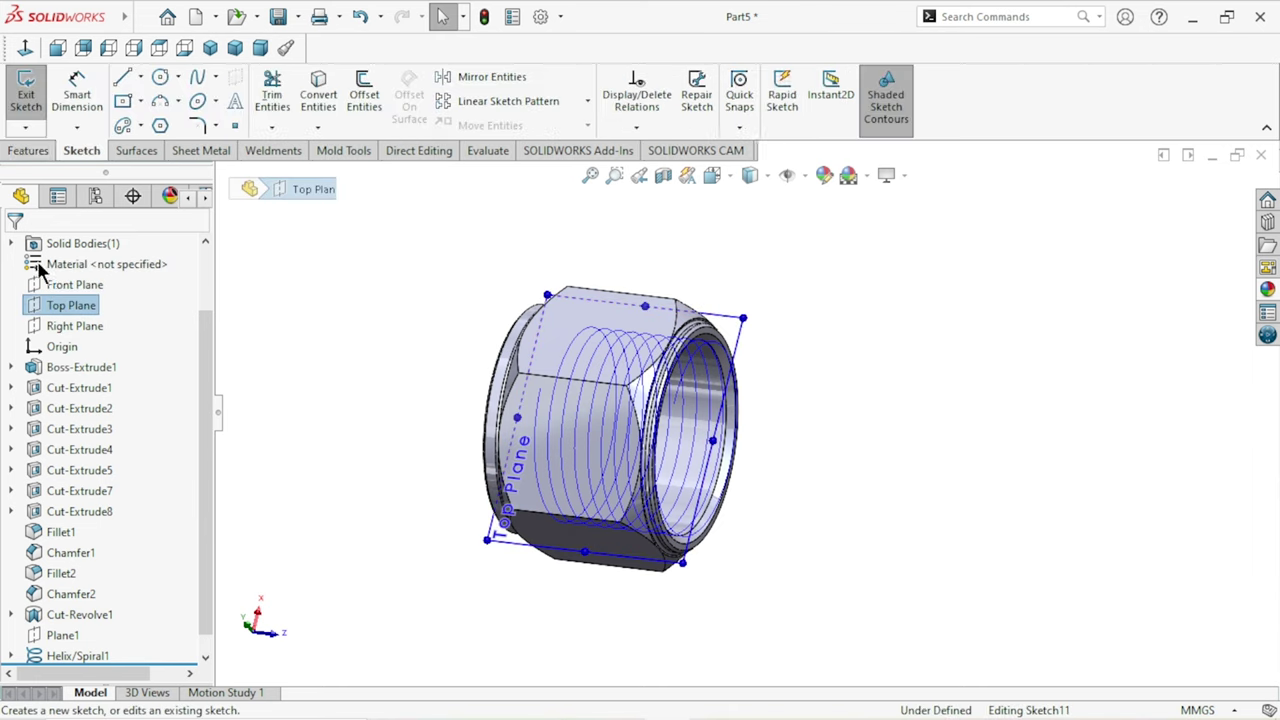
{"action": "left_click", "coordinate": [27, 48]}
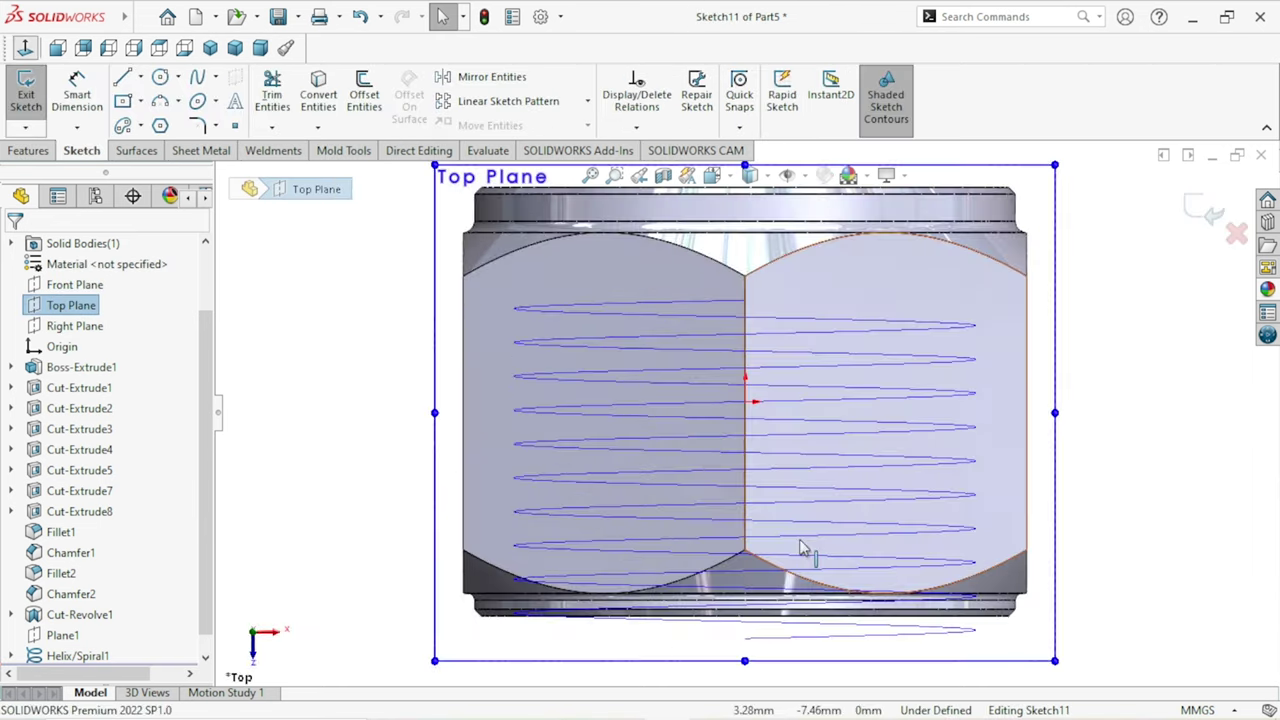
{"action": "scroll", "coordinate": [812, 545], "scroll_direction": "down", "scroll_amount": 1}
{"action": "scroll", "coordinate": [757, 605], "scroll_direction": "up", "scroll_amount": 1}
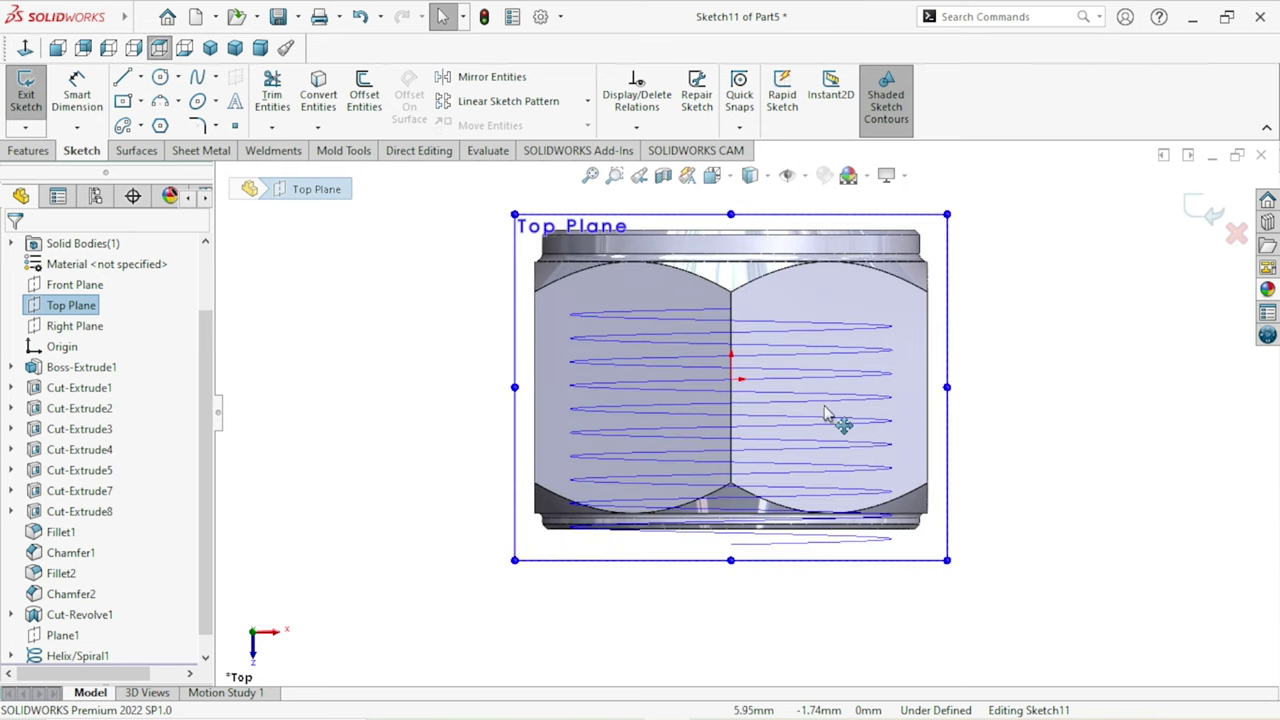
{"action": "left_click", "coordinate": [1238, 234]}
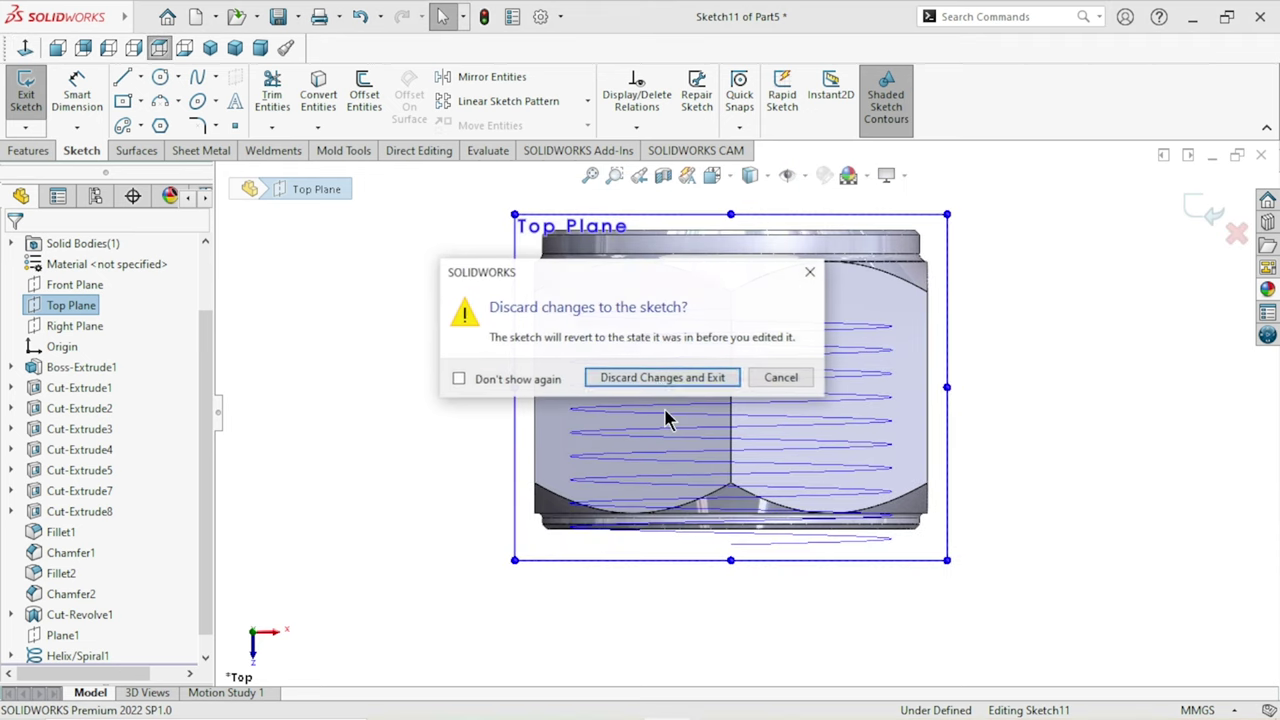
{"action": "left_click", "coordinate": [663, 376]}
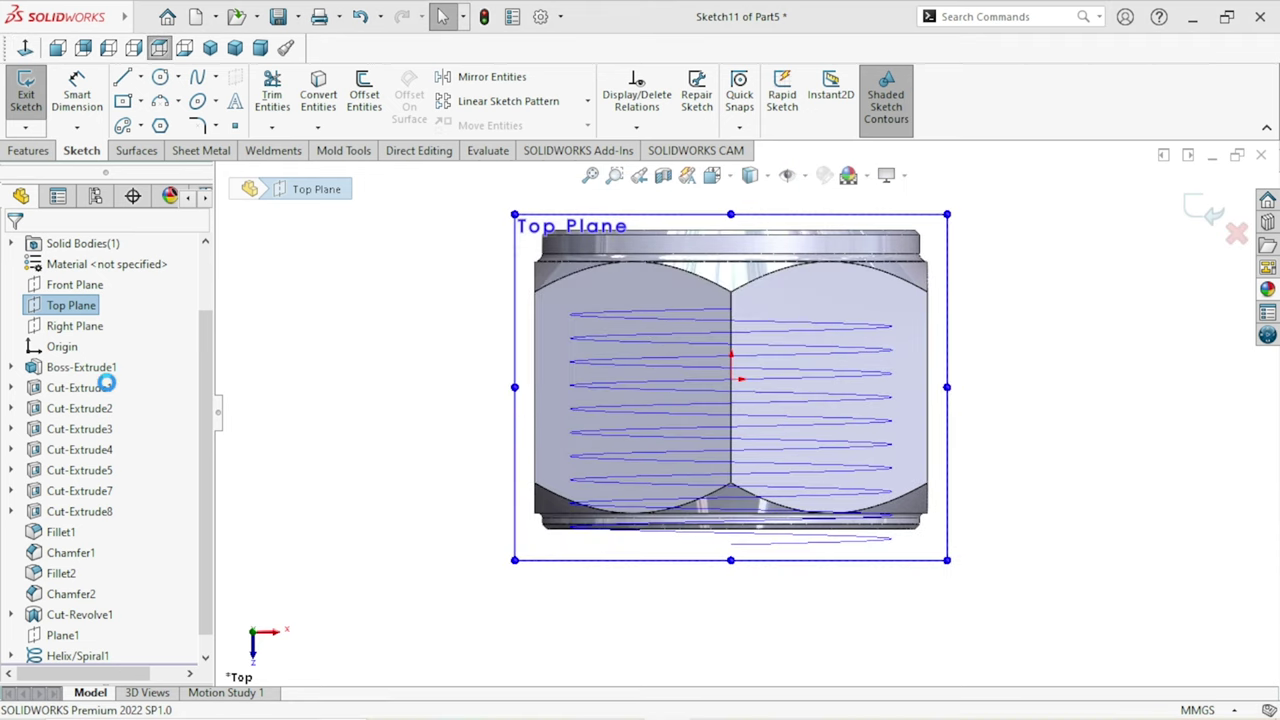
Orbit the nut to a tilted view and select Right Plane
{"action": "left_click", "coordinate": [71, 325]}
{"action": "left_click", "coordinate": [70, 285]}
{"action": "left_click", "coordinate": [447, 468]}
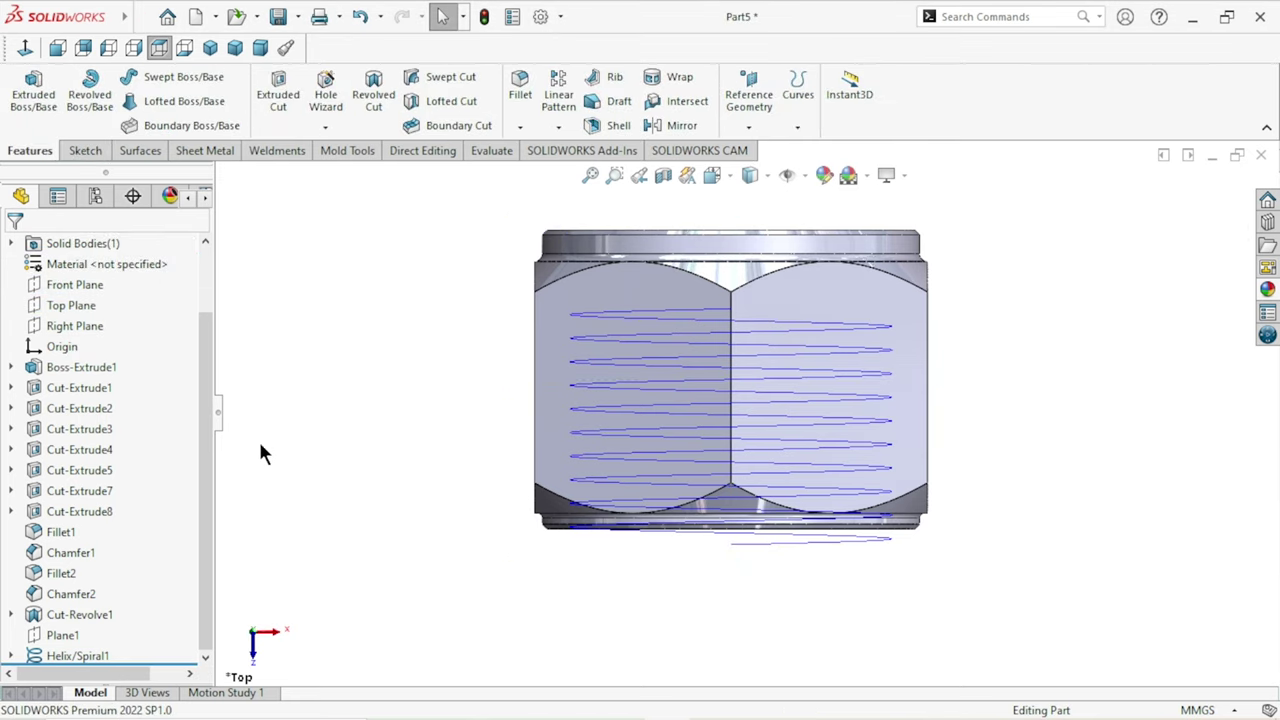
{"action": "mouse_move", "coordinate": [365, 440]}
{"action": "middle_mouse_down"}
{"action": "mouse_move", "coordinate": [346, 414]}
{"action": "mouse_move", "coordinate": [474, 277]}
{"action": "mouse_move", "coordinate": [397, 423]}
{"action": "mouse_move", "coordinate": [401, 278]}
{"action": "mouse_move", "coordinate": [449, 380]}
{"action": "mouse_move", "coordinate": [266, 446]}
{"action": "middle_mouse_up"}
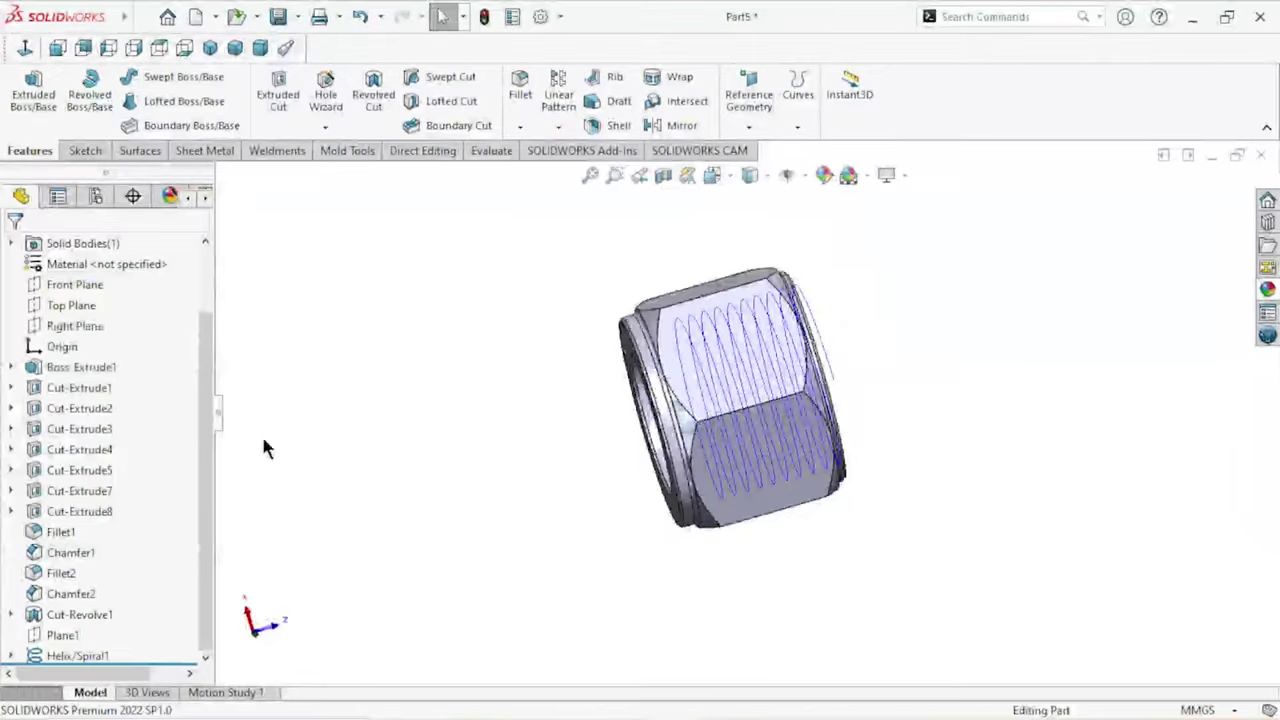
{"action": "left_click", "coordinate": [55, 330]}
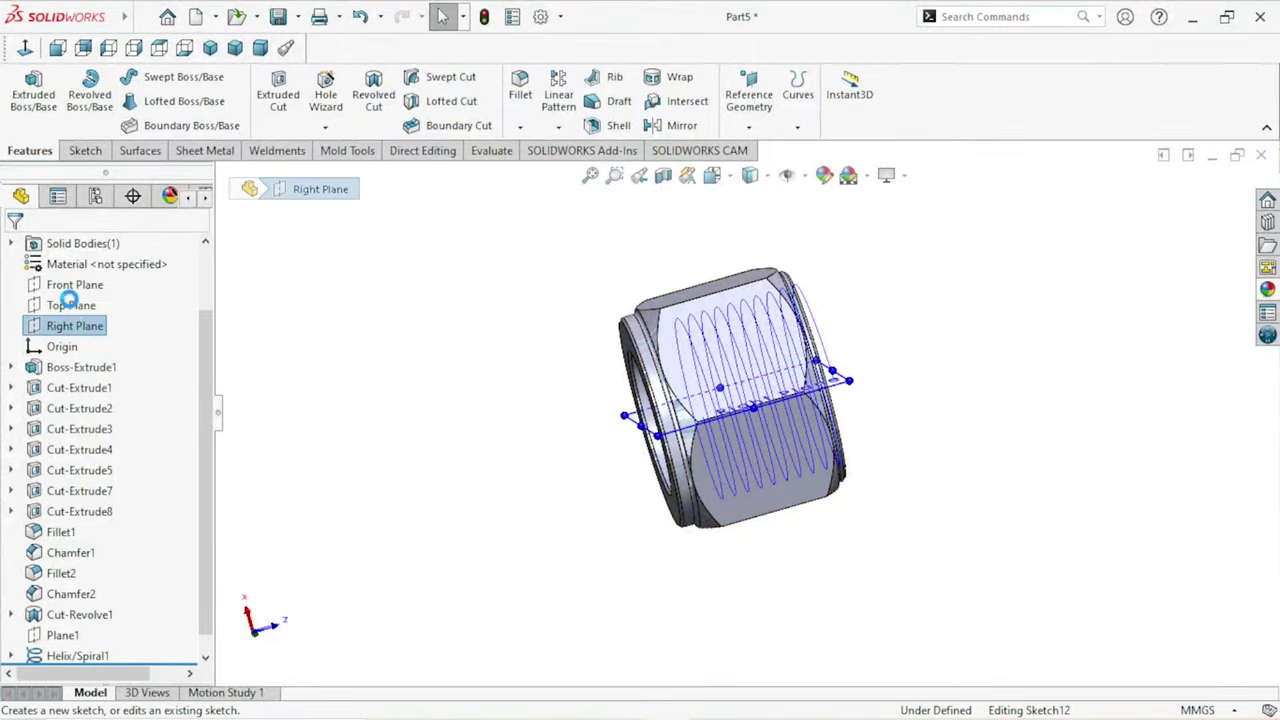
Start a Right Plane sketch viewed Normal To, then draw and undo a trial hexagon
{"action": "left_click", "coordinate": [97, 294]}
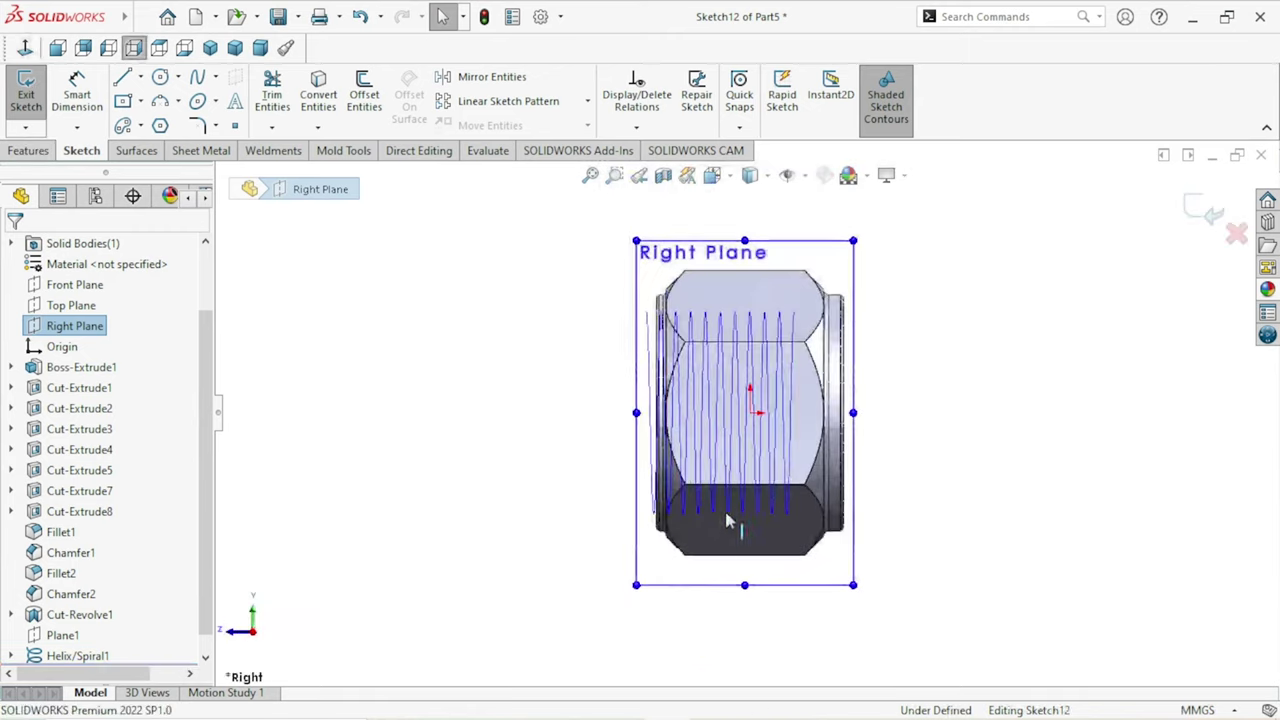
{"action": "left_click", "coordinate": [393, 424]}
{"action": "scroll", "coordinate": [786, 346], "scroll_direction": "down", "scroll_amount": 3}
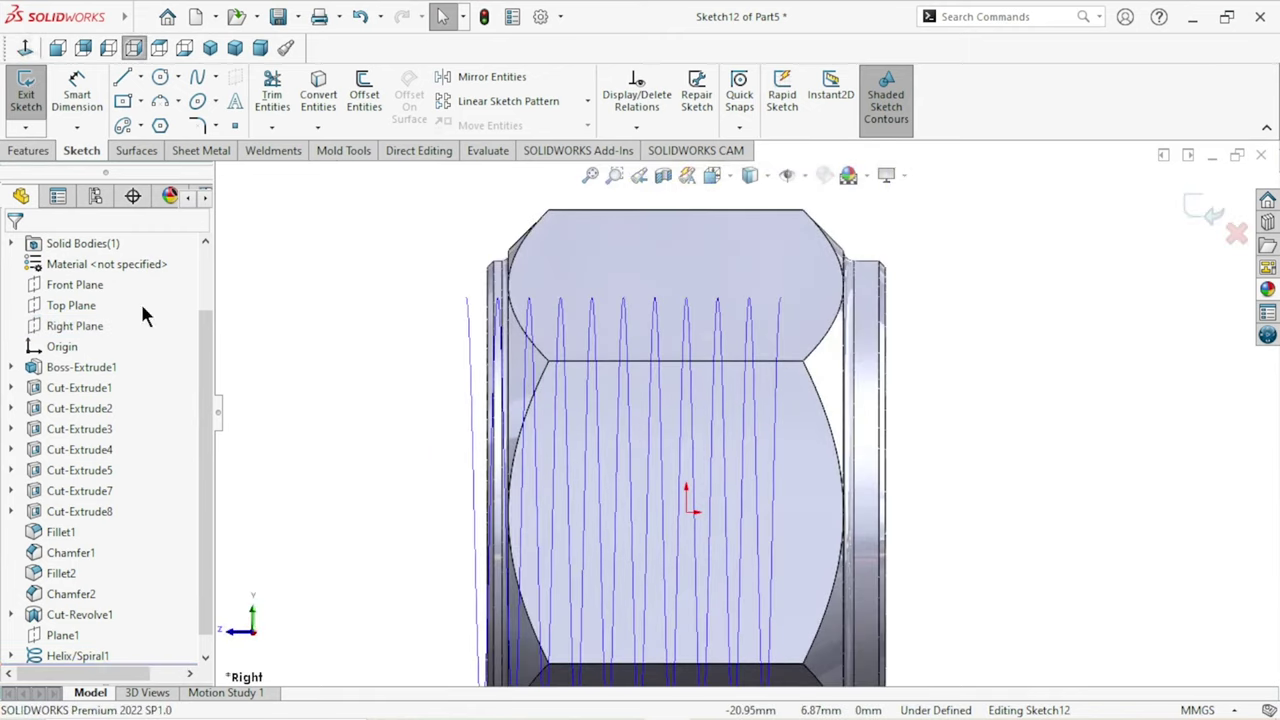
{"action": "left_click", "coordinate": [158, 125]}
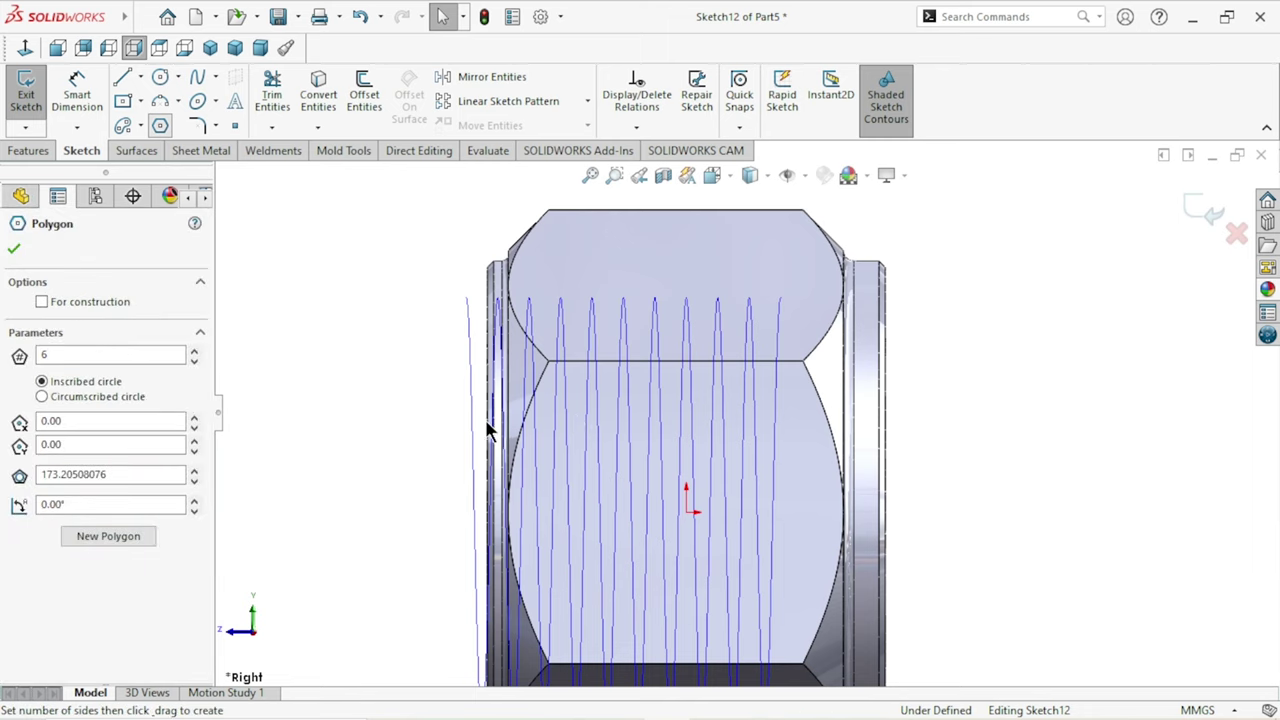
{"action": "middle_click_drag", "start_coordinate": [485, 428], "coordinate": [608, 430], "text": "ctrl"}
{"action": "left_click_drag", "start_coordinate": [491, 359], "coordinate": [482, 328]}
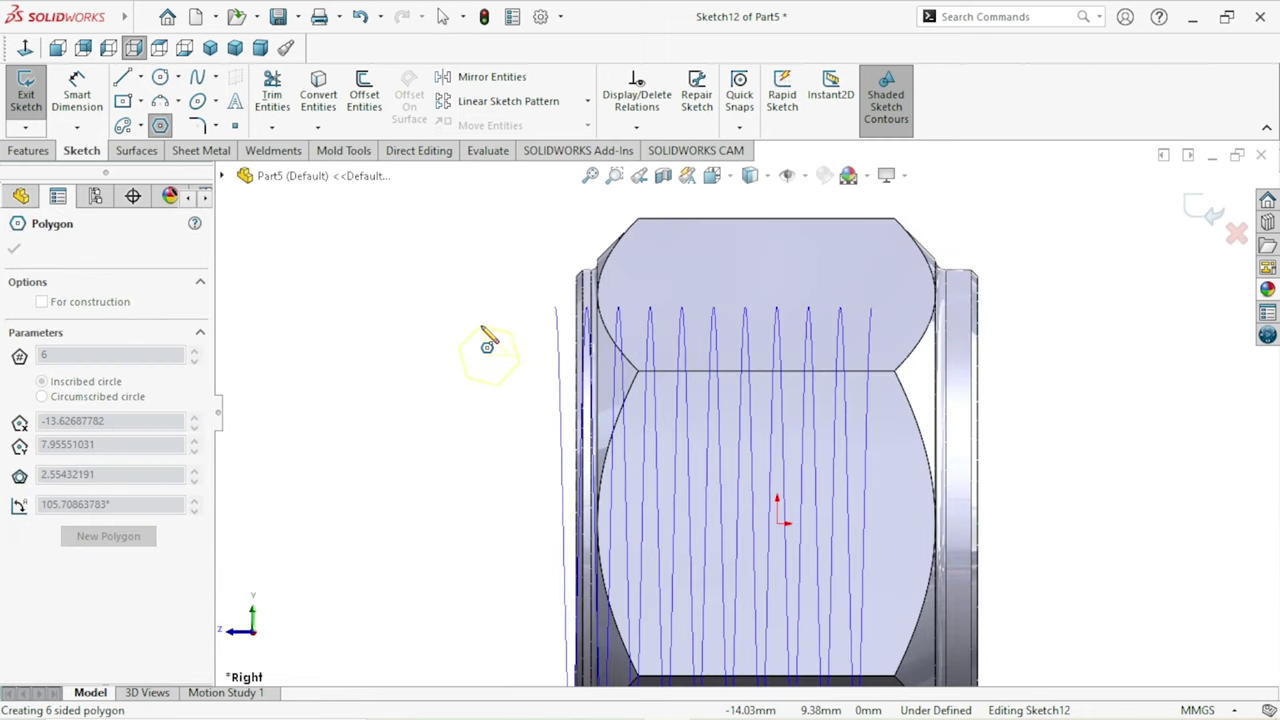
{"action": "left_click", "coordinate": [483, 330]}
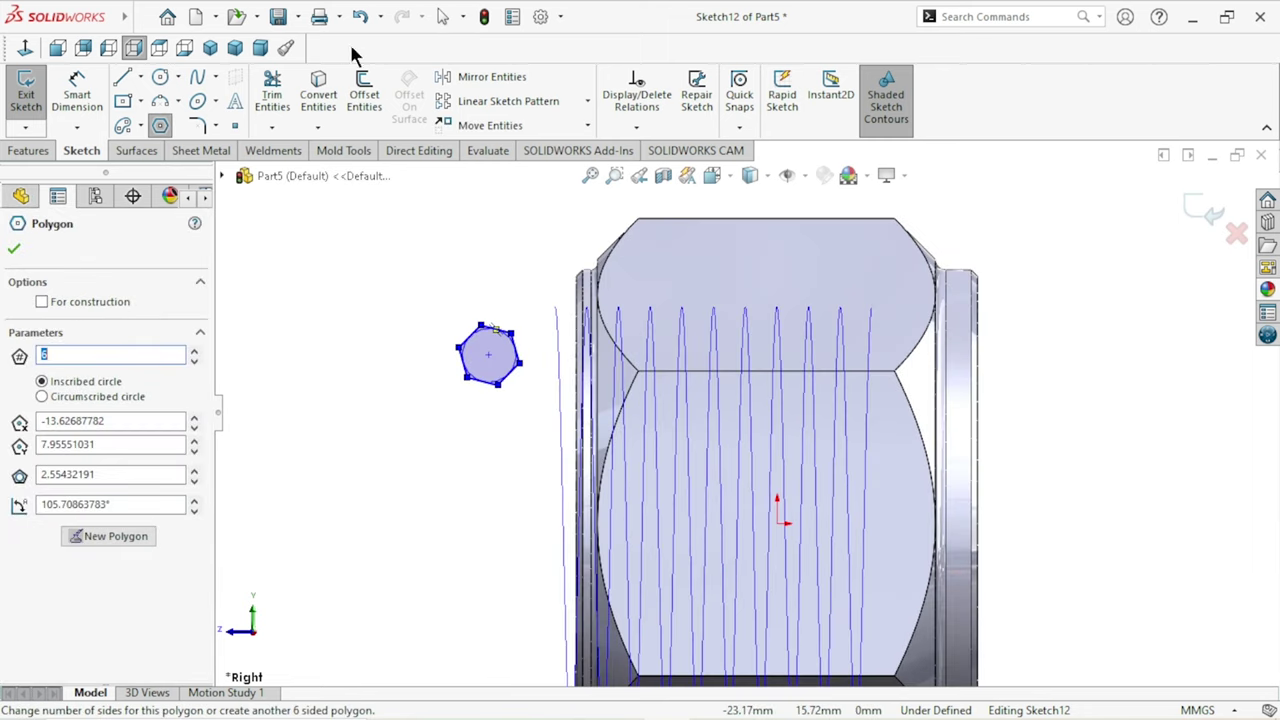
{"action": "left_click", "coordinate": [364, 20]}
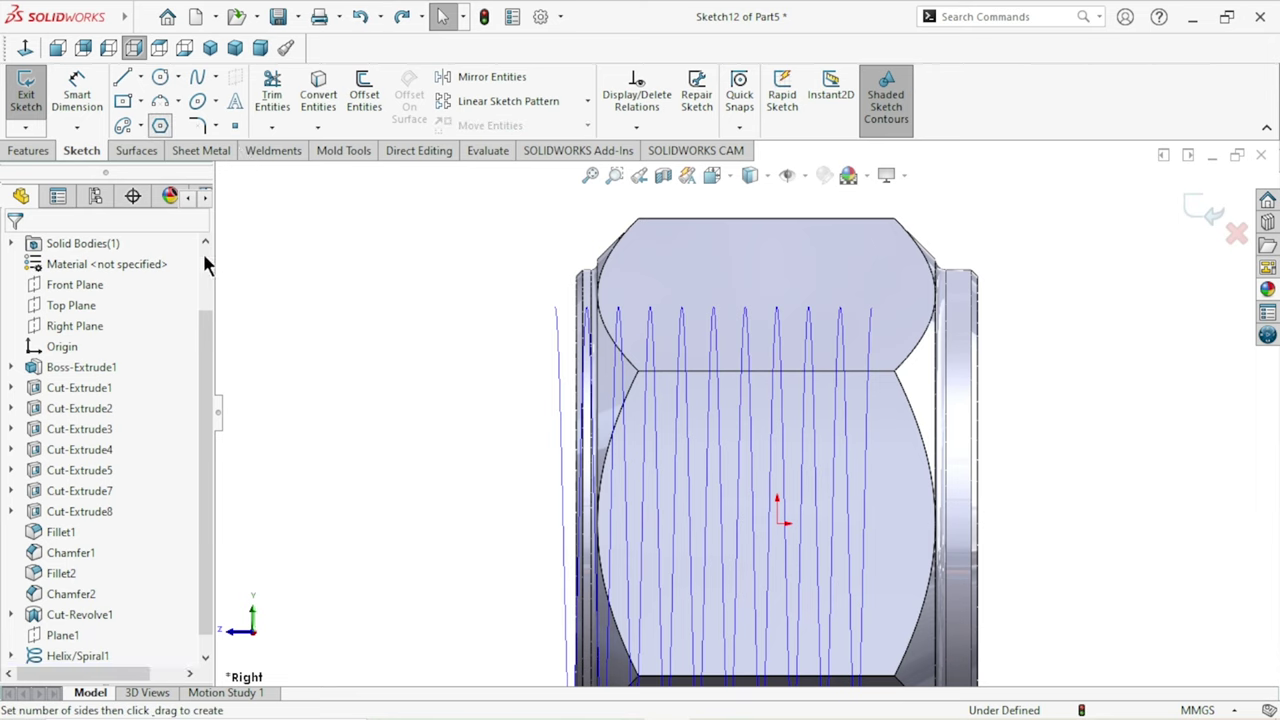
Draw a 3-sided polygon triangle left of the nut and select its base to dimension
{"action": "left_click", "coordinate": [194, 360]}
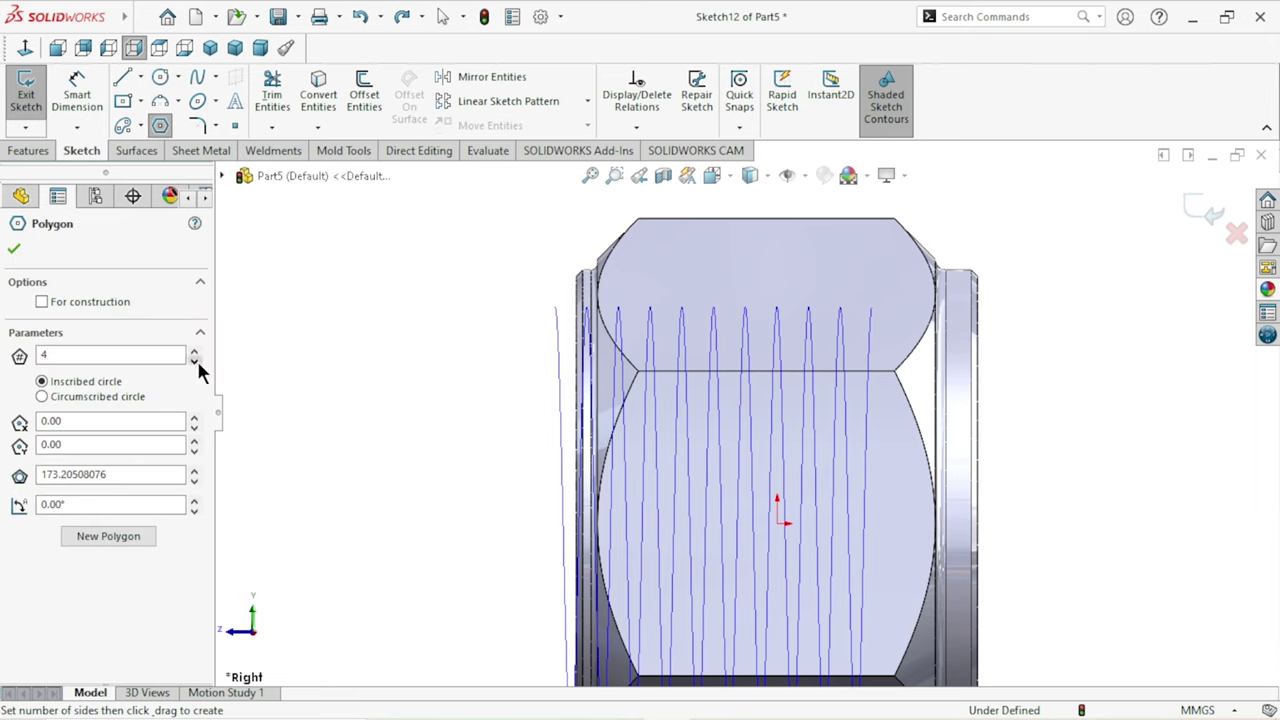
{"action": "left_click", "coordinate": [194, 361]}
{"action": "left_click", "coordinate": [500, 395]}
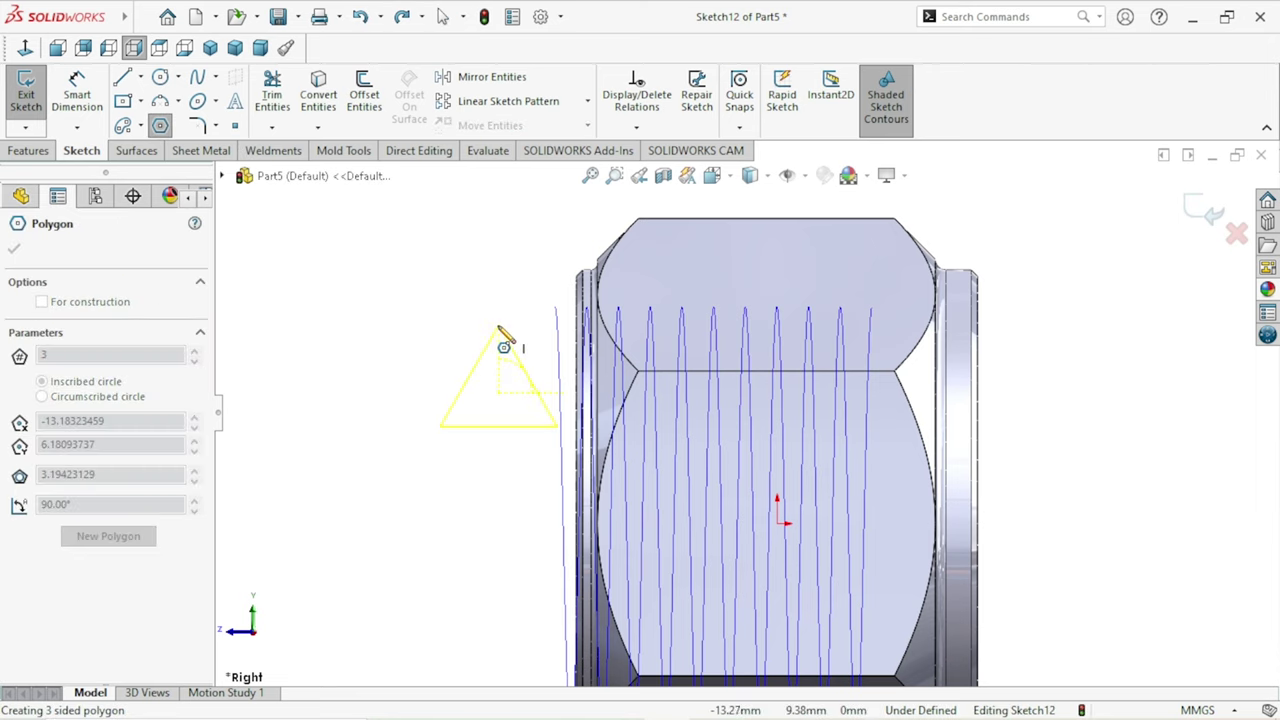
{"action": "left_click", "coordinate": [499, 327]}
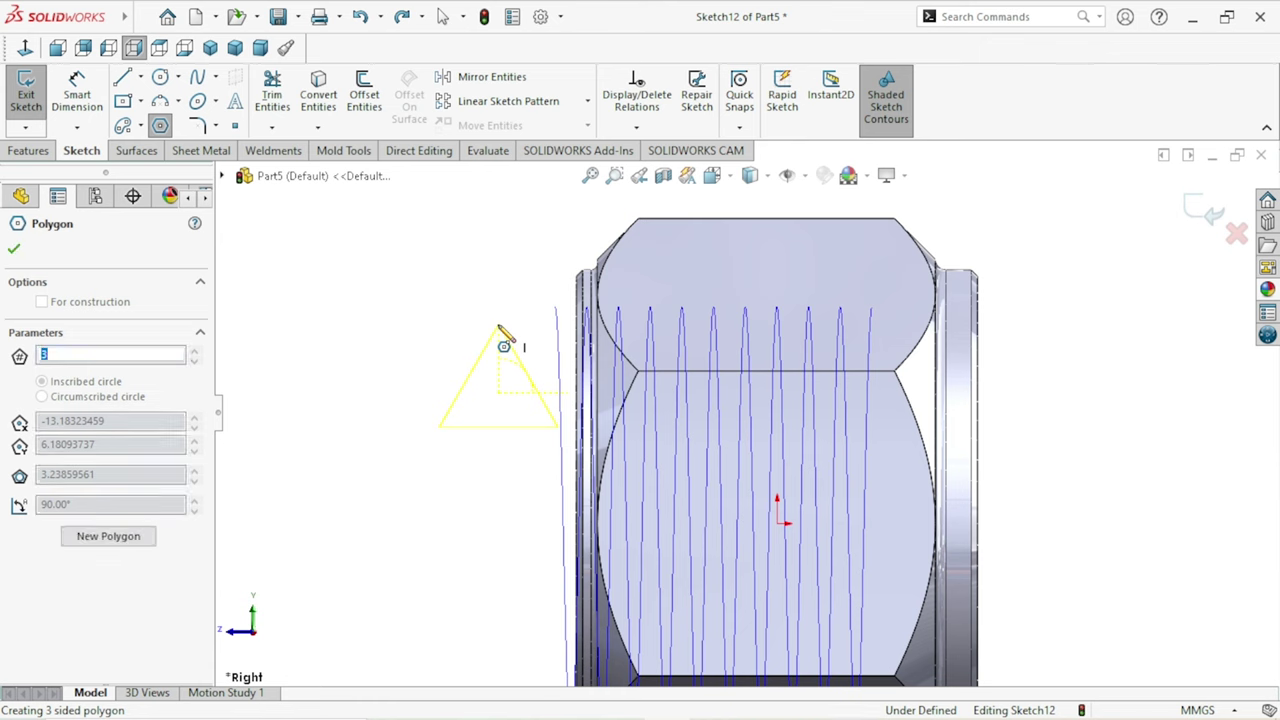
{"action": "left_click", "coordinate": [86, 115]}
{"action": "left_click", "coordinate": [471, 428]}
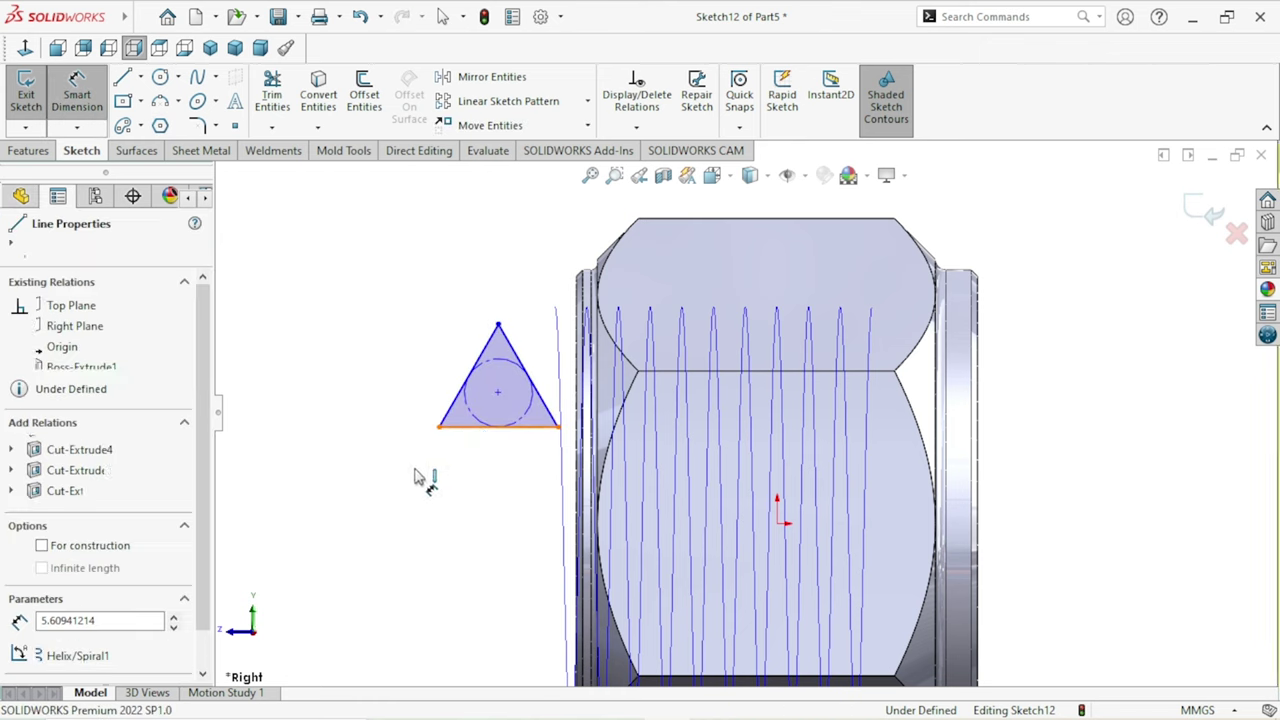
Dimension the triangle's base to 1.40 mm, then reveal the Sketch Fillet and Sketch Chamfer options
{"action": "left_click", "coordinate": [400, 487]}
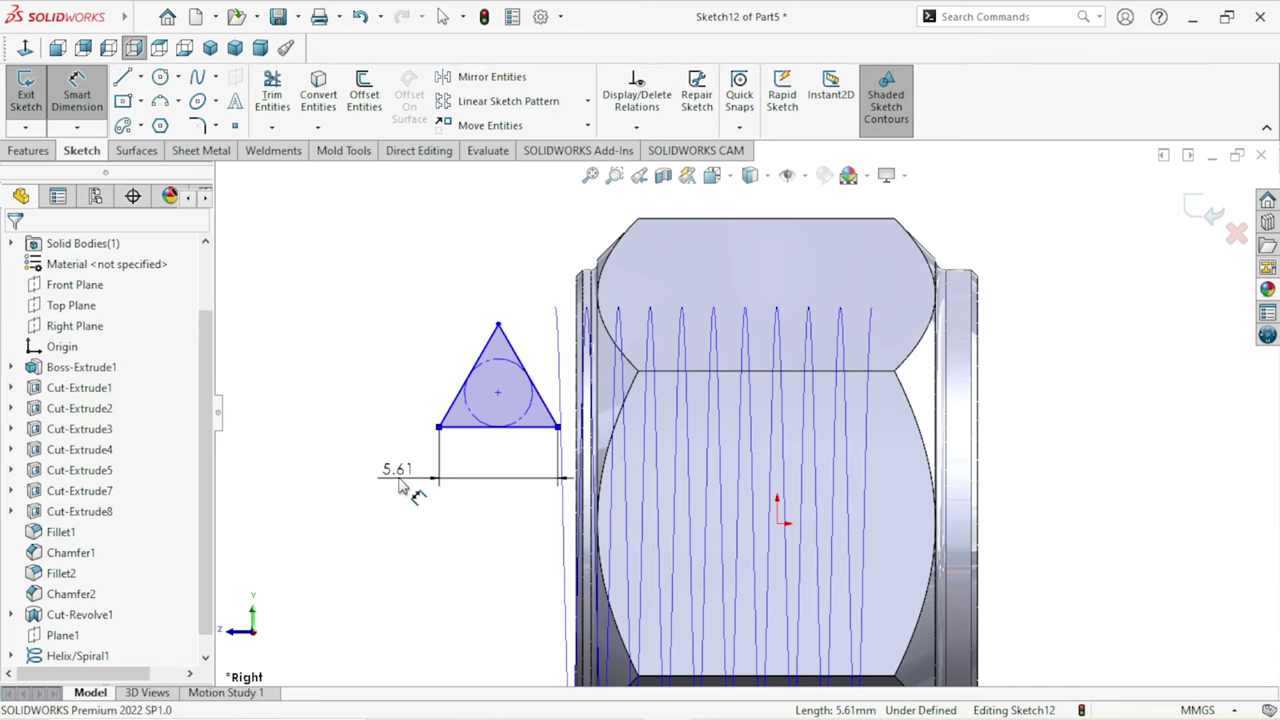
{"action": "type", "text": "1.5"}
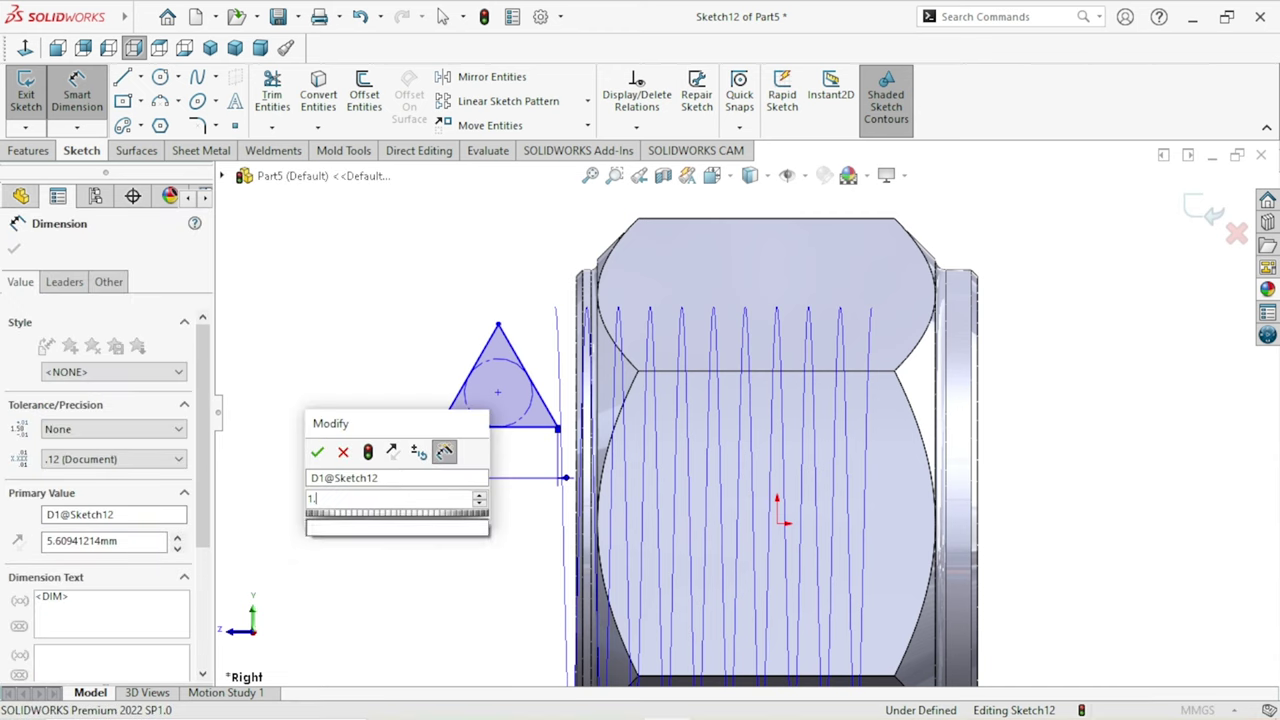
{"action": "key", "text": "BackSpace"}
{"action": "type", "text": "4"}
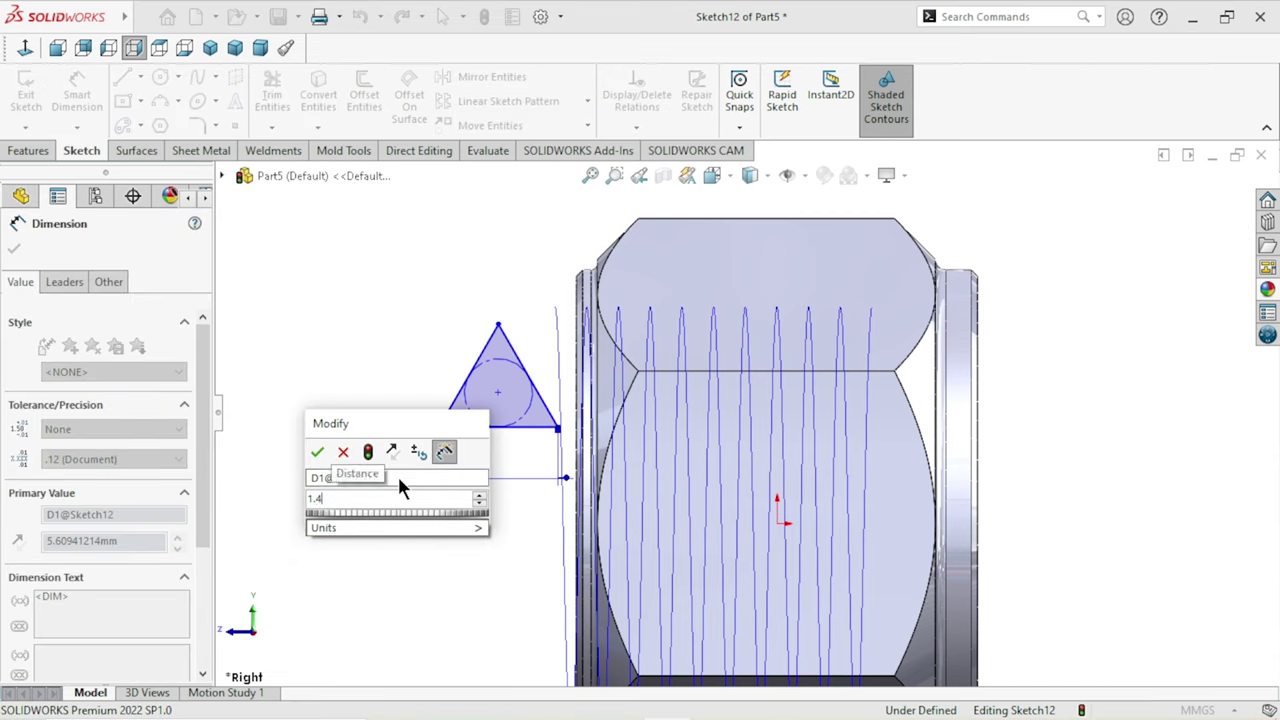
{"action": "left_click", "coordinate": [317, 452]}
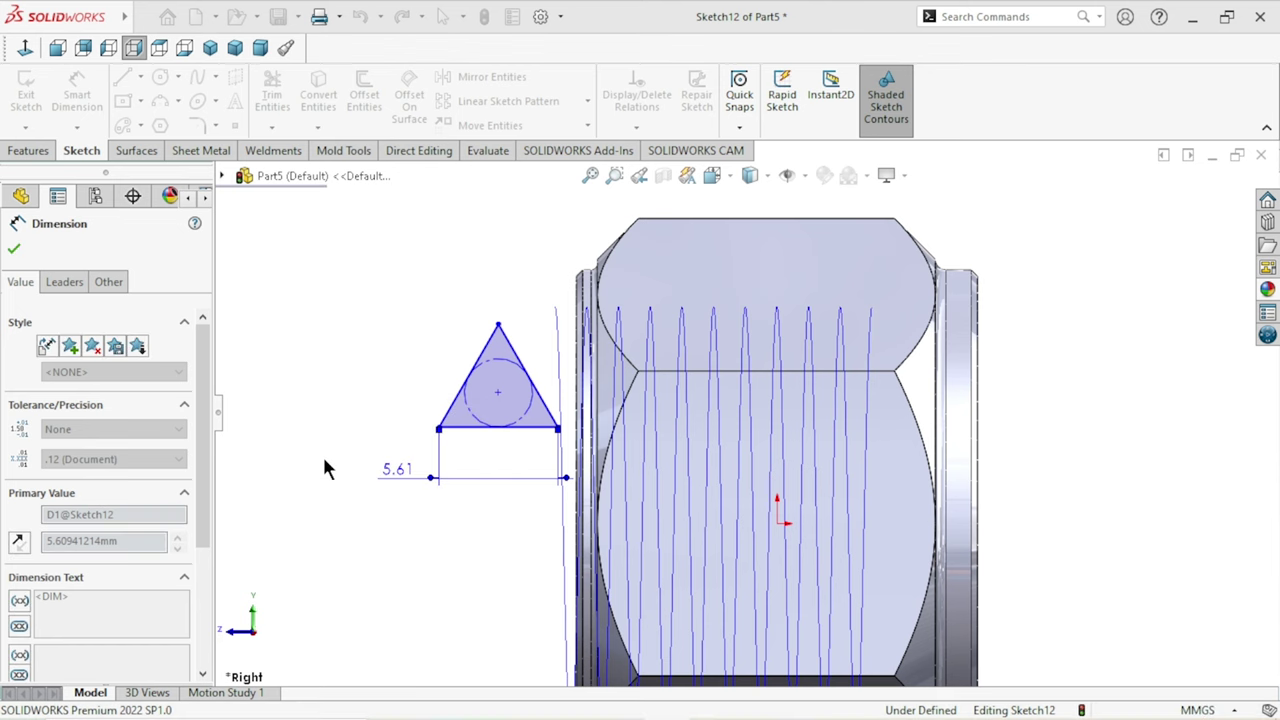
{"action": "scroll", "coordinate": [510, 465], "scroll_direction": "down", "scroll_amount": 5}
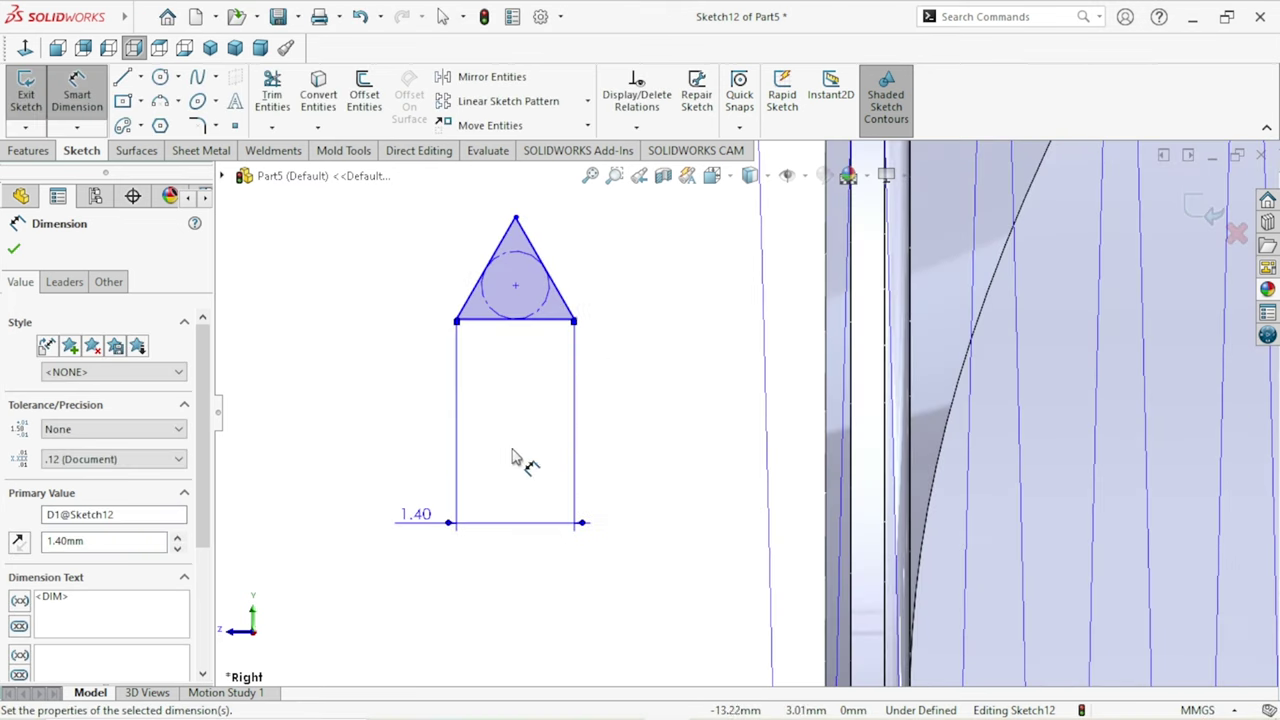
{"action": "left_click", "coordinate": [14, 248]}
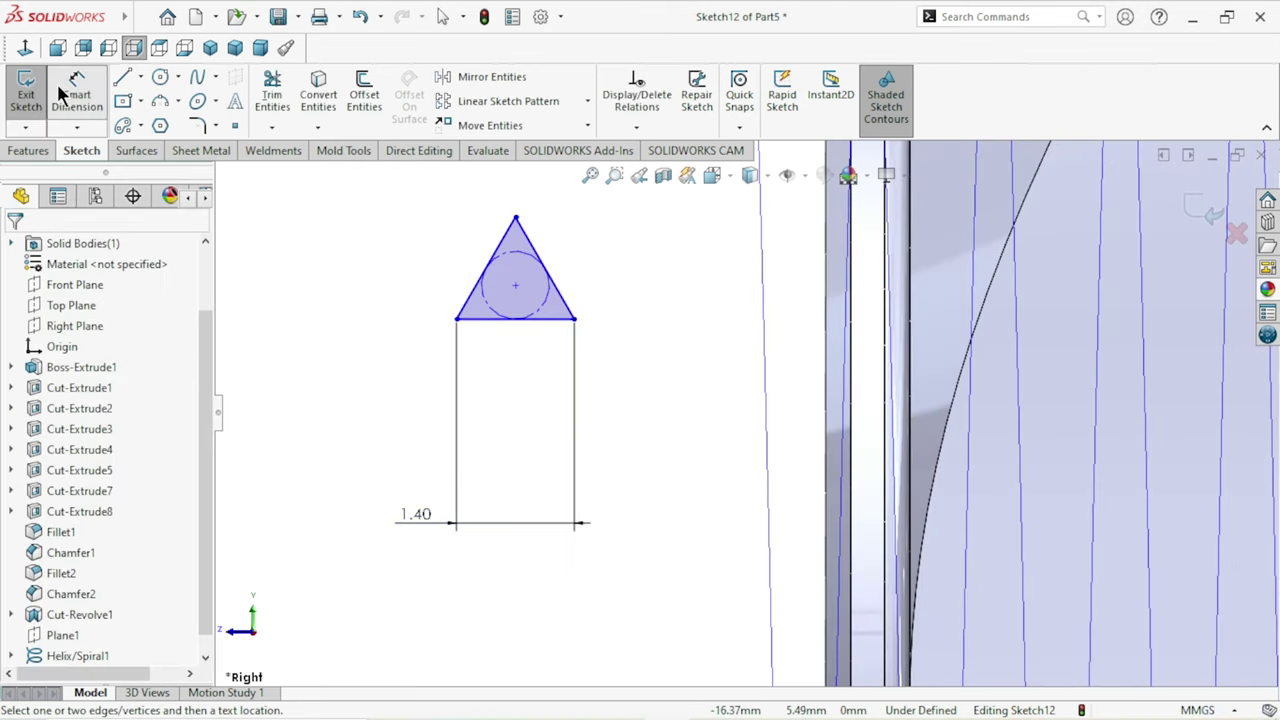
{"action": "left_click", "coordinate": [215, 125]}
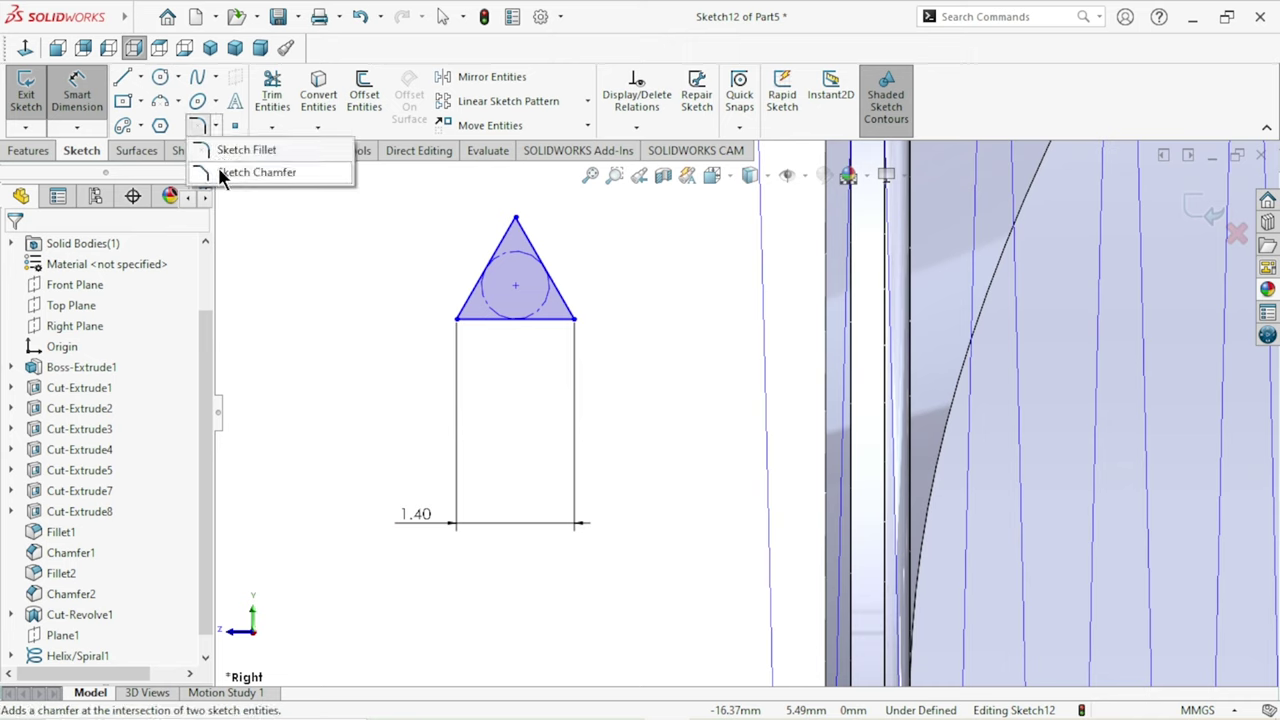
Chamfer the triangle's top vertex with a 0.05 mm equal-distance sketch chamfer
{"action": "left_click", "coordinate": [222, 170]}
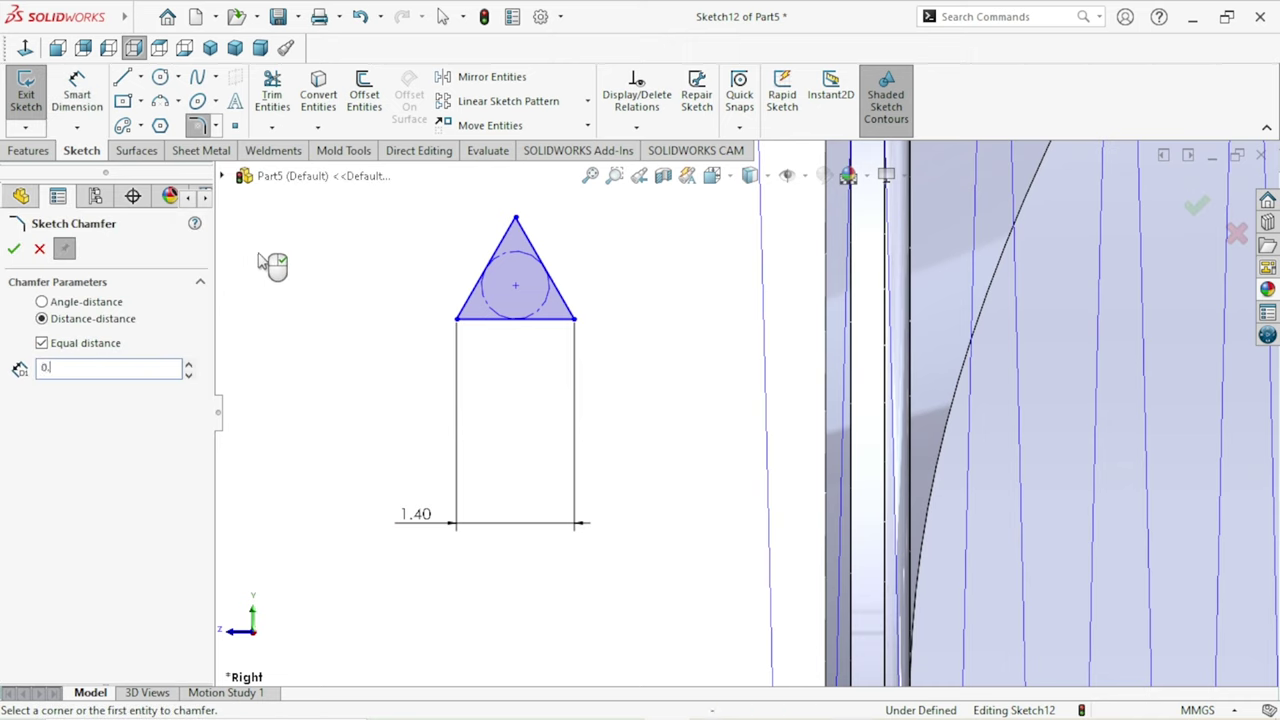
{"action": "left_click", "coordinate": [515, 220]}
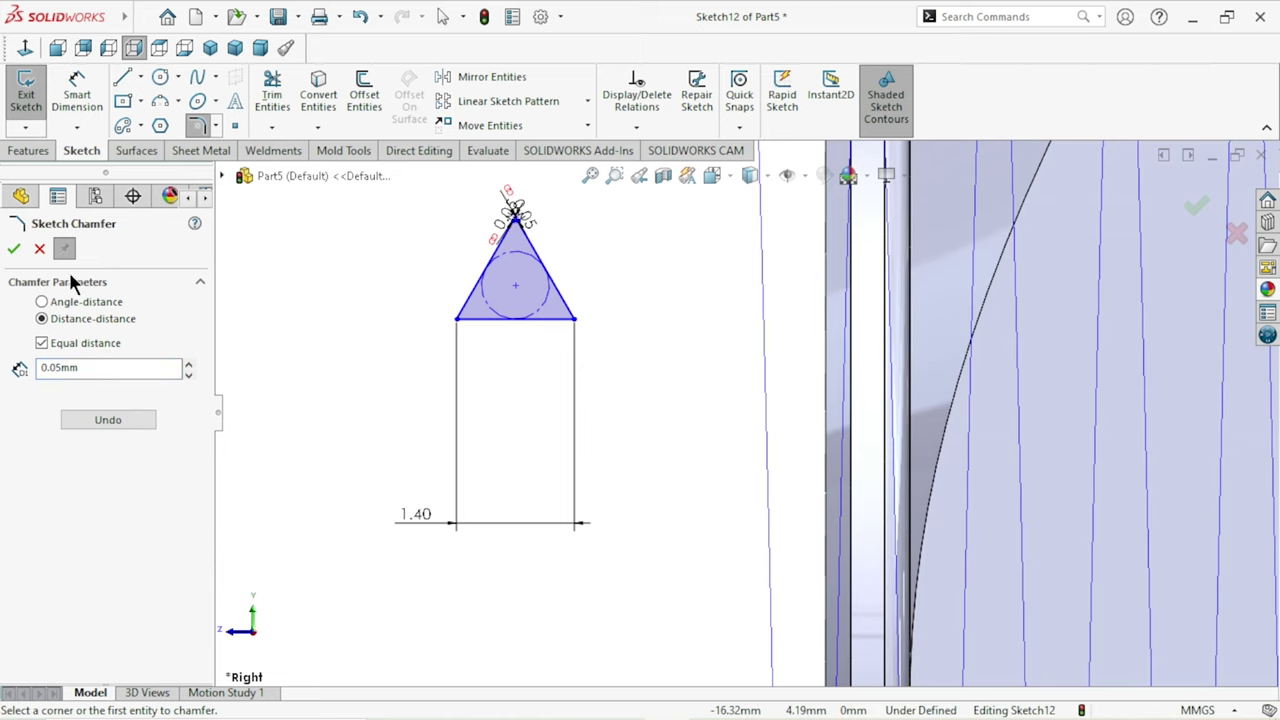
{"action": "left_click", "coordinate": [13, 248]}
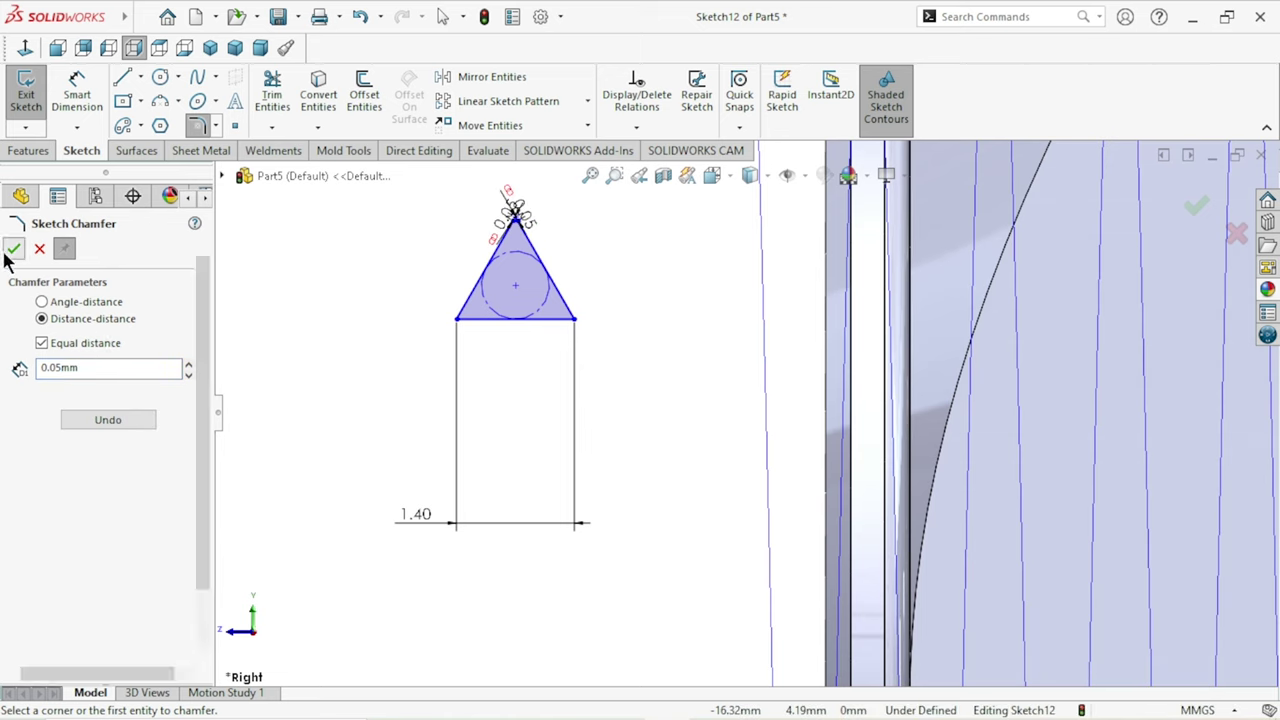
Add a Pierce relation fixing the triangle's base midpoint onto the helix
{"action": "left_click", "coordinate": [519, 330]}
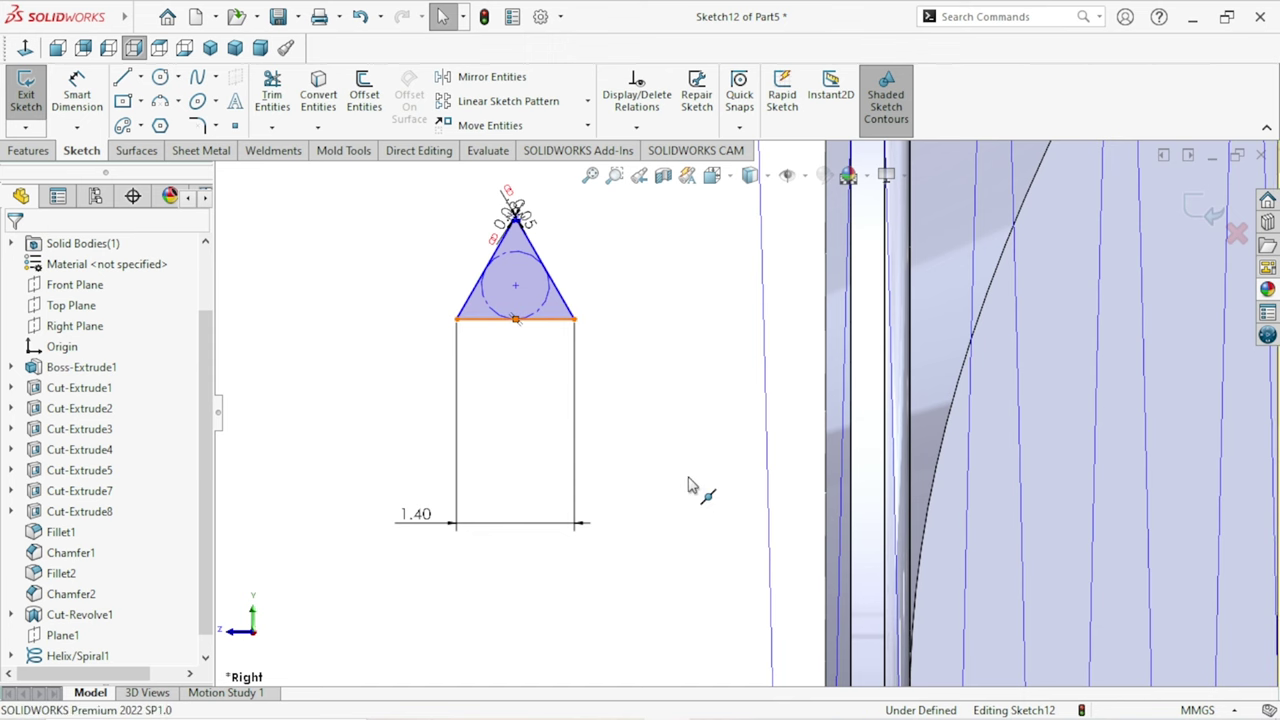
{"action": "scroll", "coordinate": [697, 468], "scroll_direction": "up", "scroll_amount": 5}
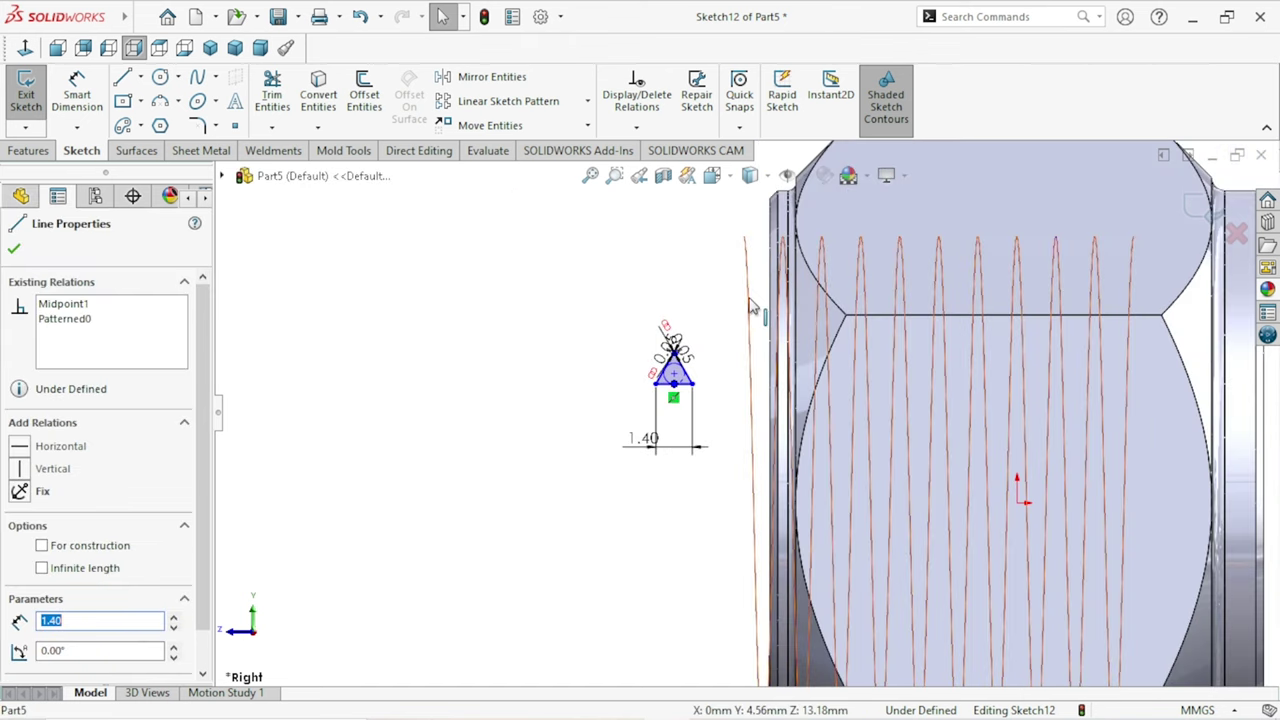
{"action": "left_click", "coordinate": [746, 310]}
{"action": "left_click", "coordinate": [678, 322], "text": "ctrl"}
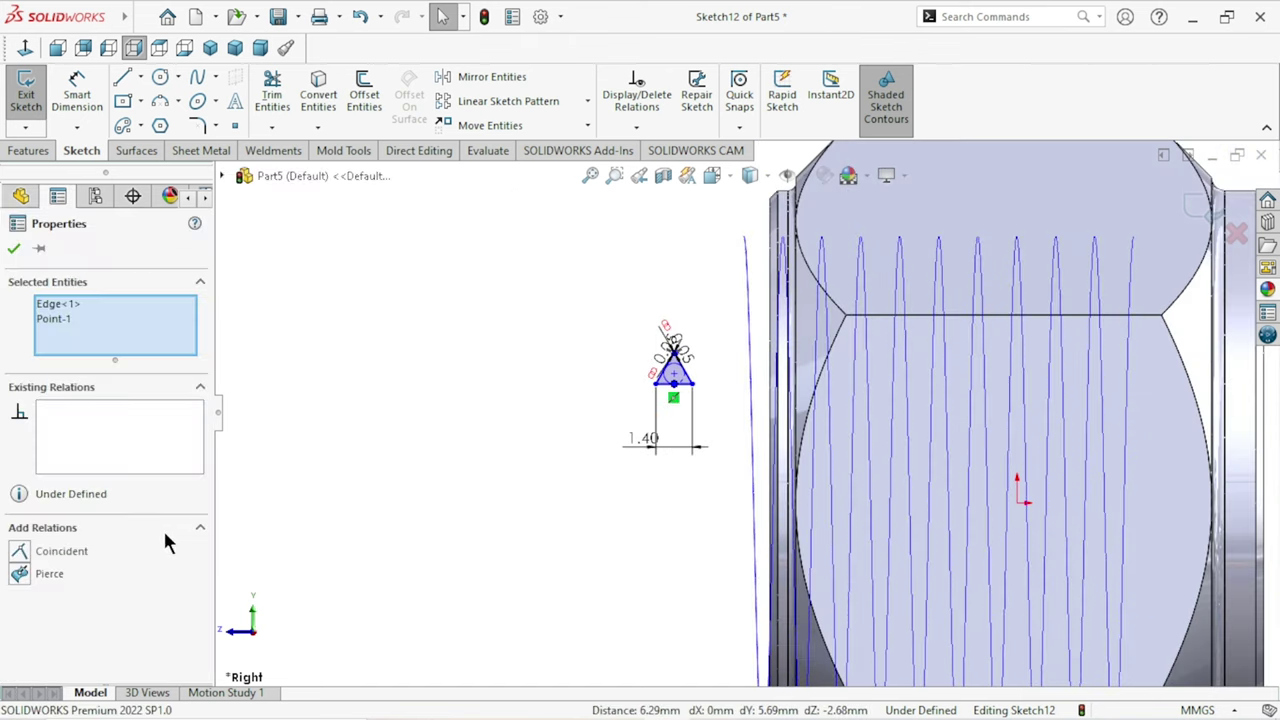
{"action": "left_click", "coordinate": [37, 573]}
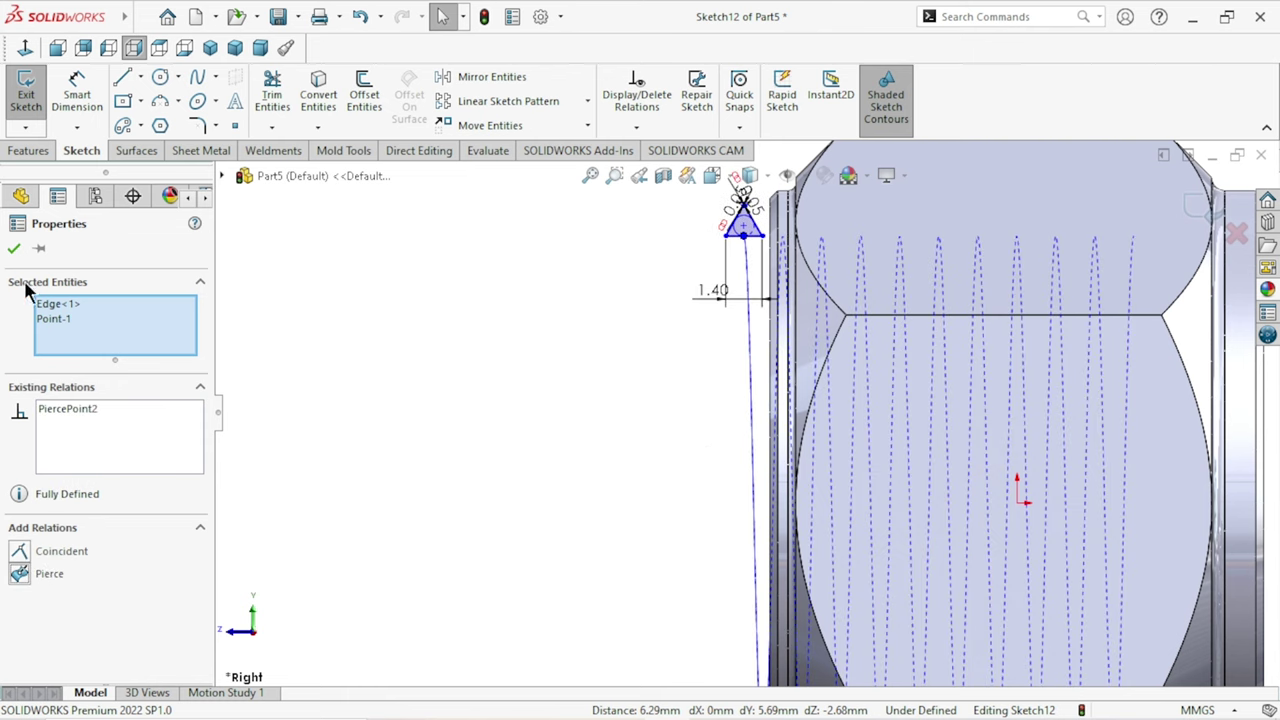
{"action": "left_click", "coordinate": [16, 249]}
{"action": "left_click", "coordinate": [29, 152]}
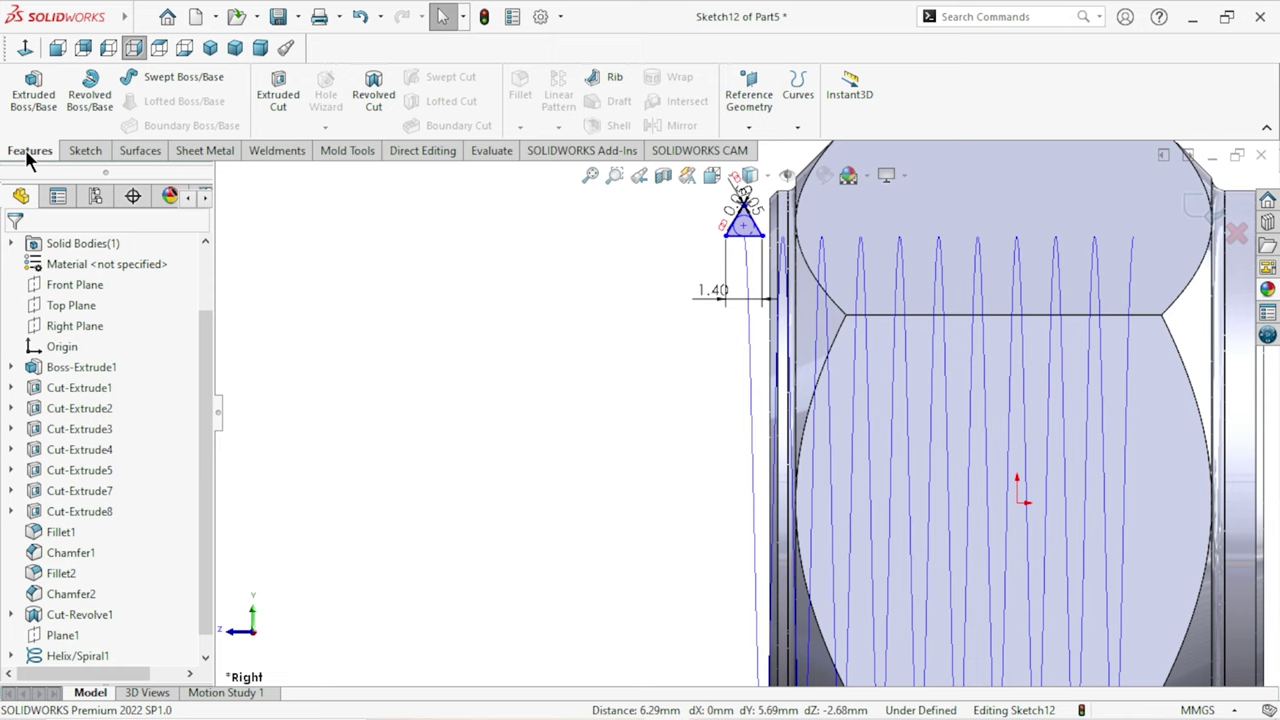
Swept-cut the Sketch12 triangle along Helix/Spiral1, orbiting to check the thread preview
{"action": "left_click", "coordinate": [1195, 207]}
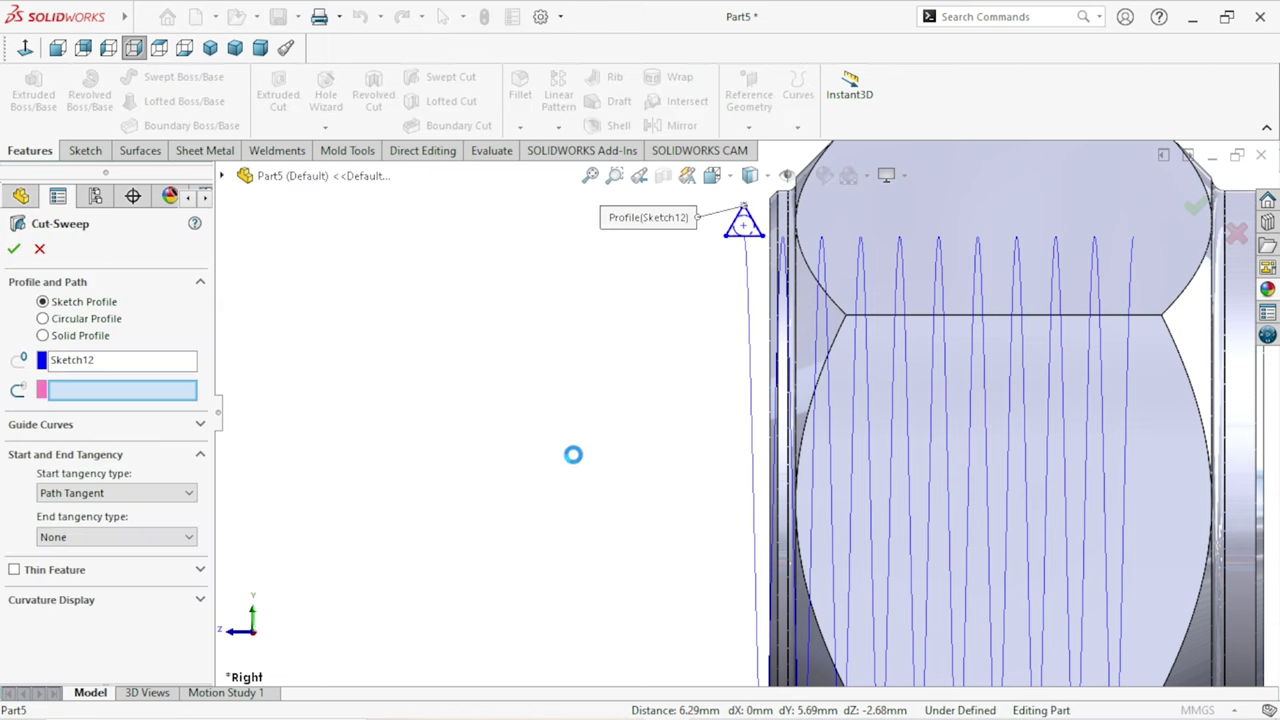
{"action": "scroll", "coordinate": [591, 478], "scroll_direction": "up", "scroll_amount": 4}
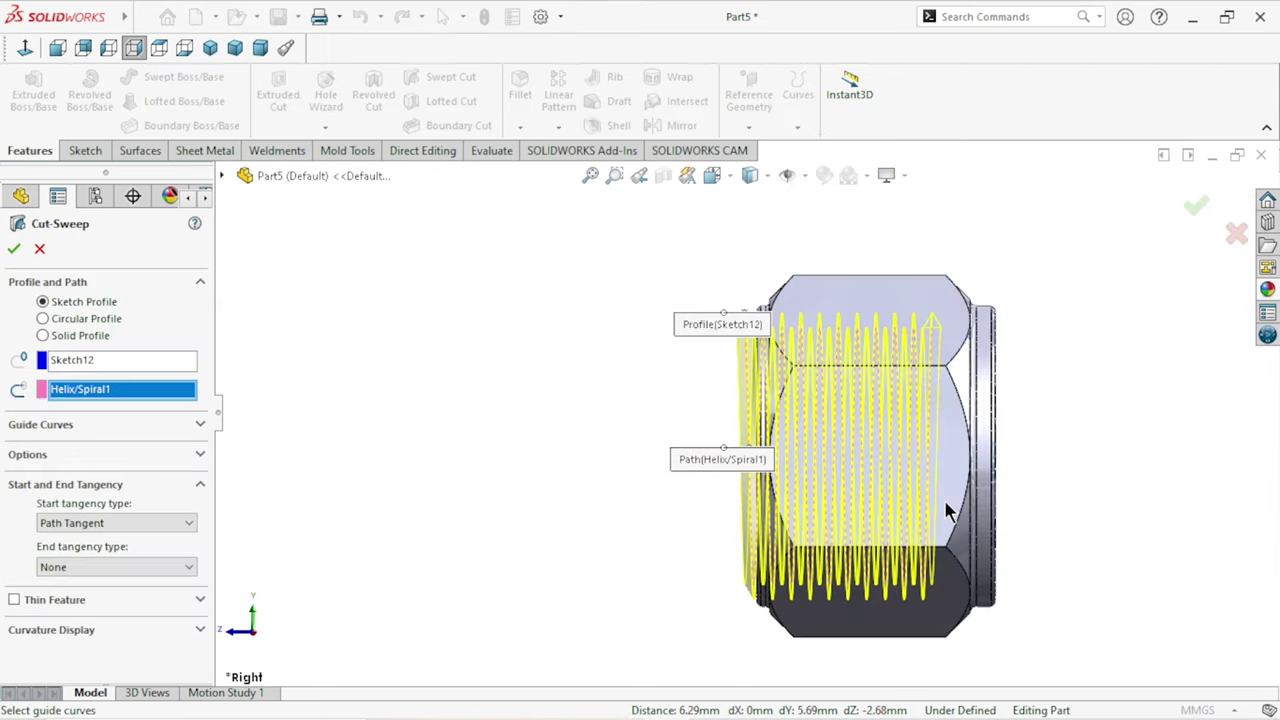
{"action": "scroll", "coordinate": [944, 499], "scroll_direction": "down", "scroll_amount": 3}
{"action": "mouse_move", "coordinate": [990, 482]}
{"action": "middle_mouse_down"}
{"action": "mouse_move", "coordinate": [946, 462]}
{"action": "mouse_move", "coordinate": [985, 493]}
{"action": "mouse_move", "coordinate": [985, 465]}
{"action": "middle_mouse_up"}
{"action": "scroll", "coordinate": [983, 464], "scroll_direction": "down", "scroll_amount": 4}
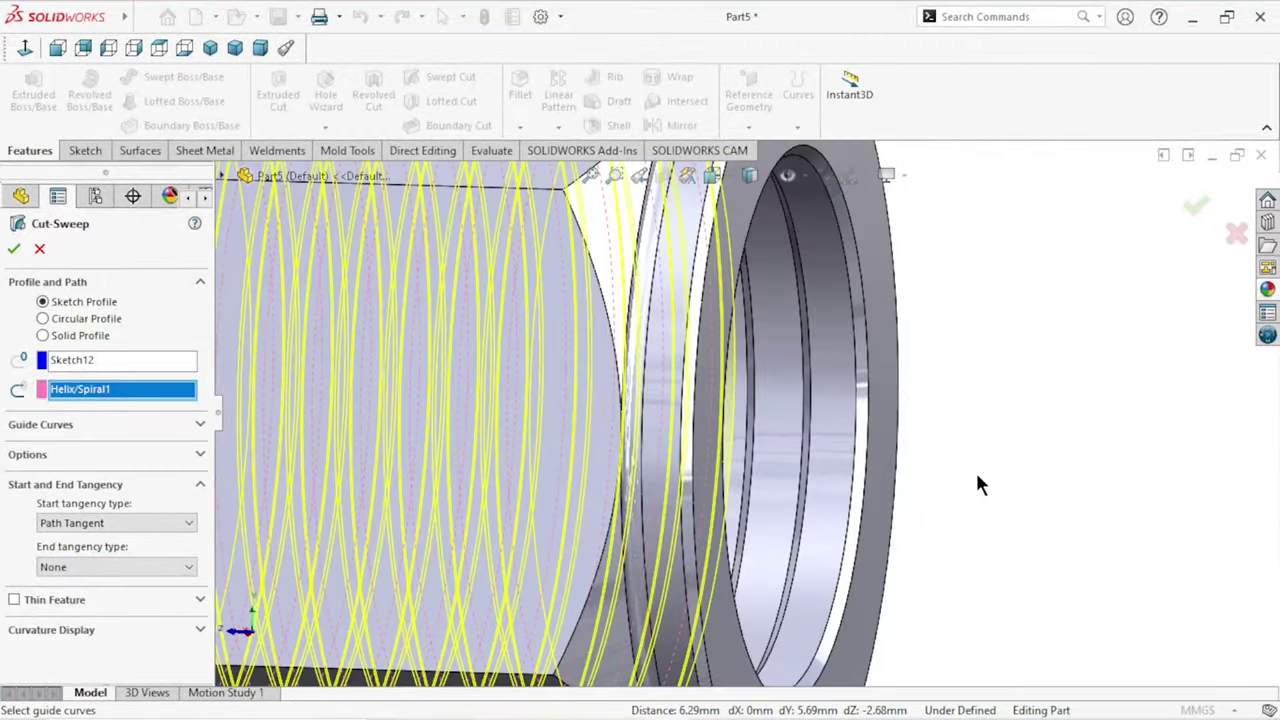
{"action": "scroll", "coordinate": [977, 476], "scroll_direction": "up", "scroll_amount": 4}
{"action": "middle_click_drag", "start_coordinate": [999, 471], "coordinate": [989, 437]}
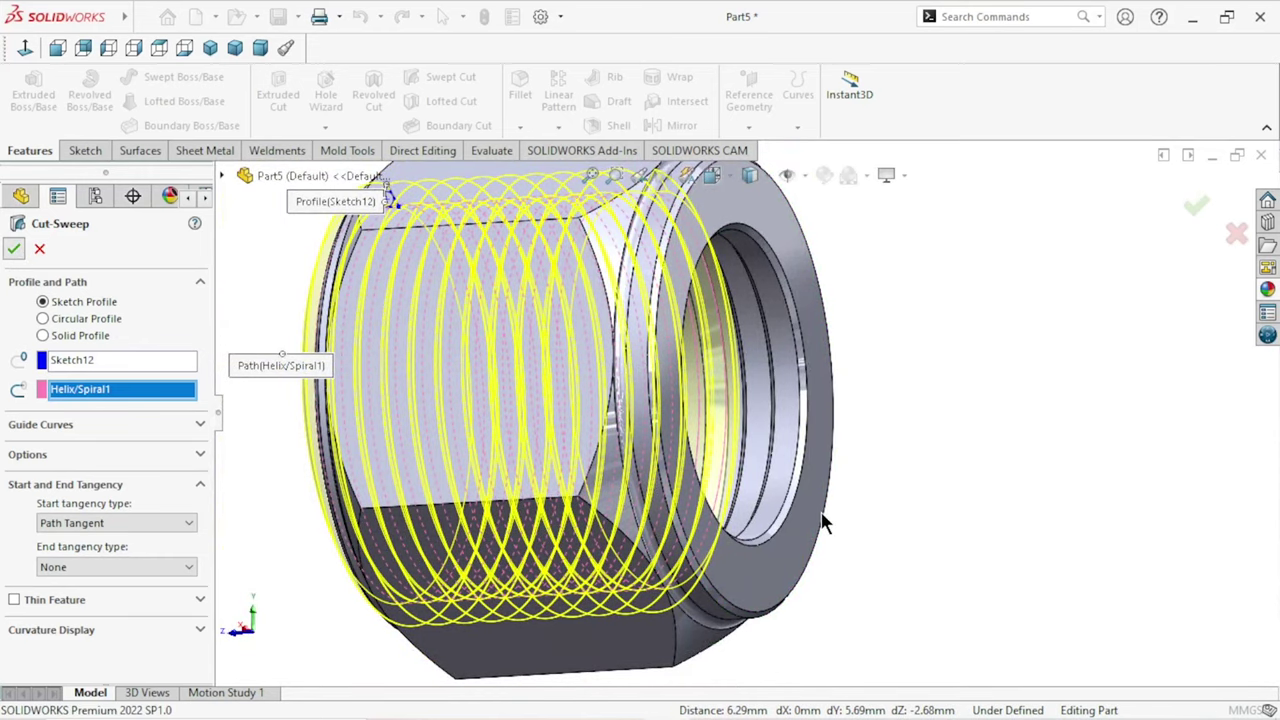
{"action": "scroll", "coordinate": [825, 517], "scroll_direction": "up", "scroll_amount": 3}
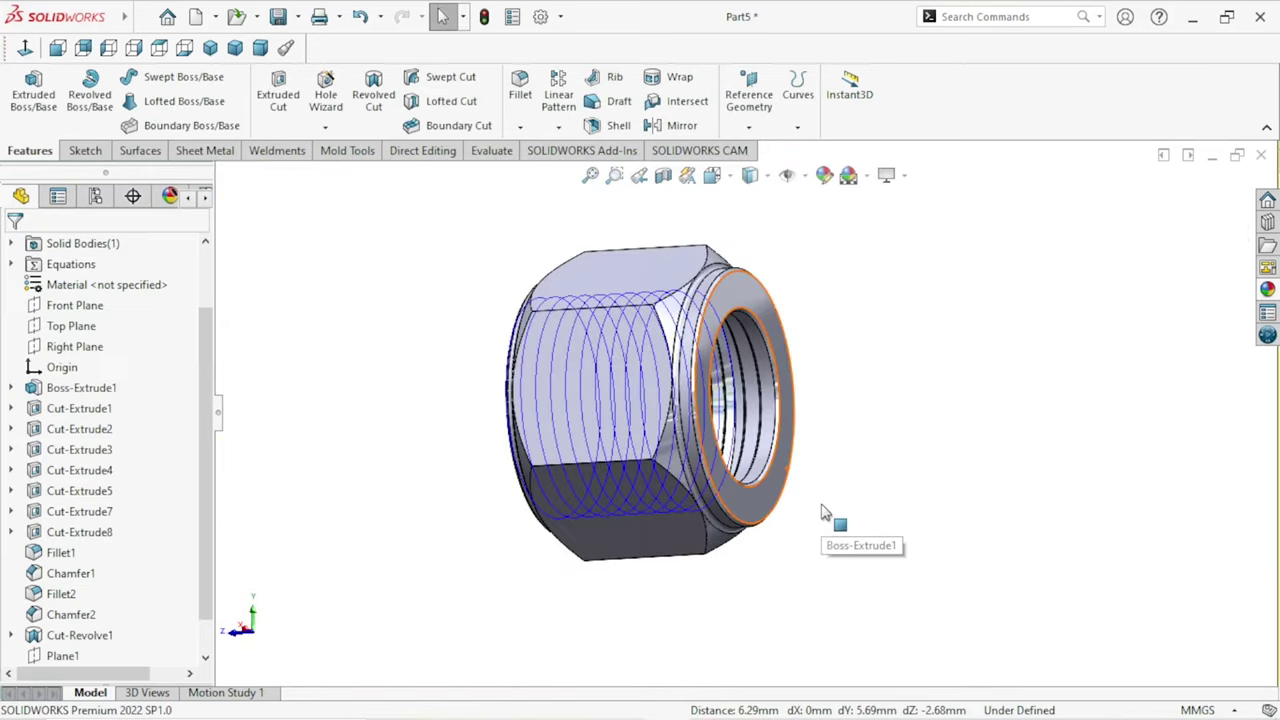
Hide Helix/Spiral1 and fit the nut to the view
{"action": "middle_click_drag", "start_coordinate": [826, 520], "coordinate": [690, 515]}
{"action": "middle_click_drag", "start_coordinate": [813, 543], "coordinate": [80, 570]}
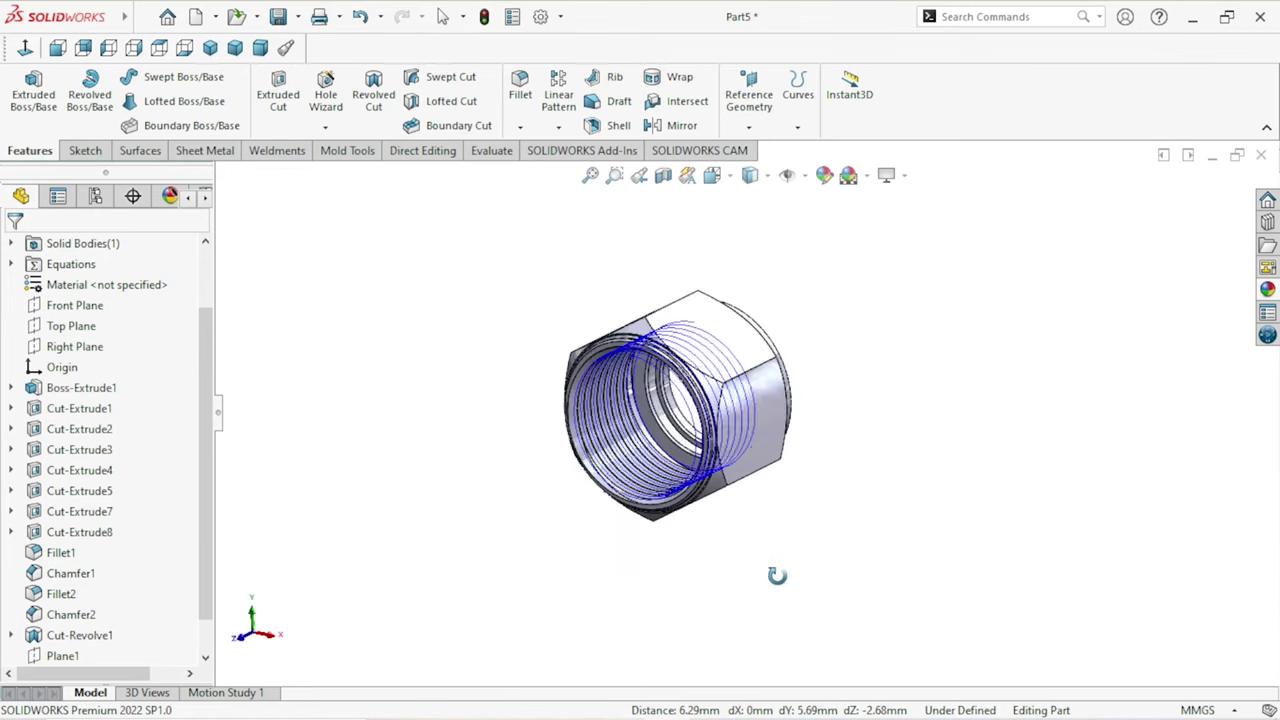
{"action": "left_click_drag", "start_coordinate": [201, 548], "coordinate": [208, 605]}
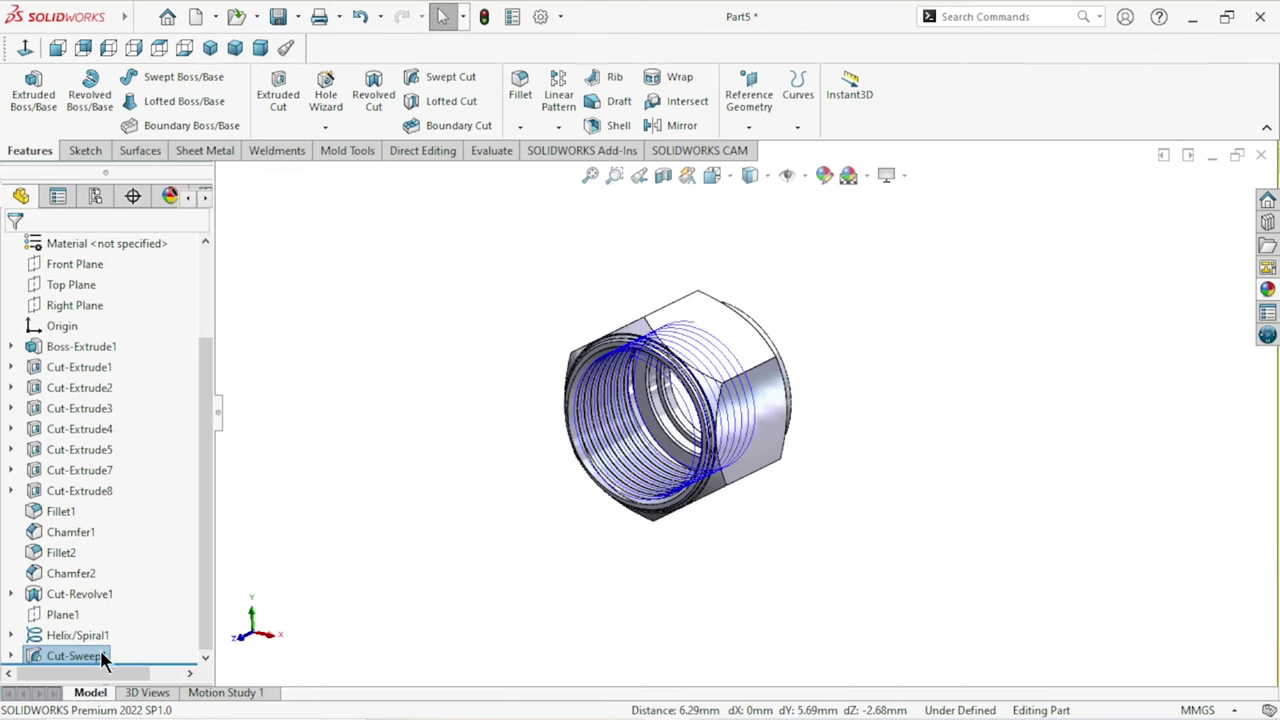
{"action": "left_click", "coordinate": [103, 609]}
{"action": "key", "text": "f"}
Orbit the nut to inspect the threaded bore and open the Appearances, Scenes, and Decals pane
{"action": "mouse_move", "coordinate": [403, 502]}
{"action": "middle_mouse_down"}
{"action": "mouse_move", "coordinate": [357, 434]}
{"action": "mouse_move", "coordinate": [423, 480]}
{"action": "mouse_move", "coordinate": [613, 465]}
{"action": "middle_mouse_up"}
{"action": "middle_click_drag", "start_coordinate": [440, 540], "coordinate": [550, 570]}
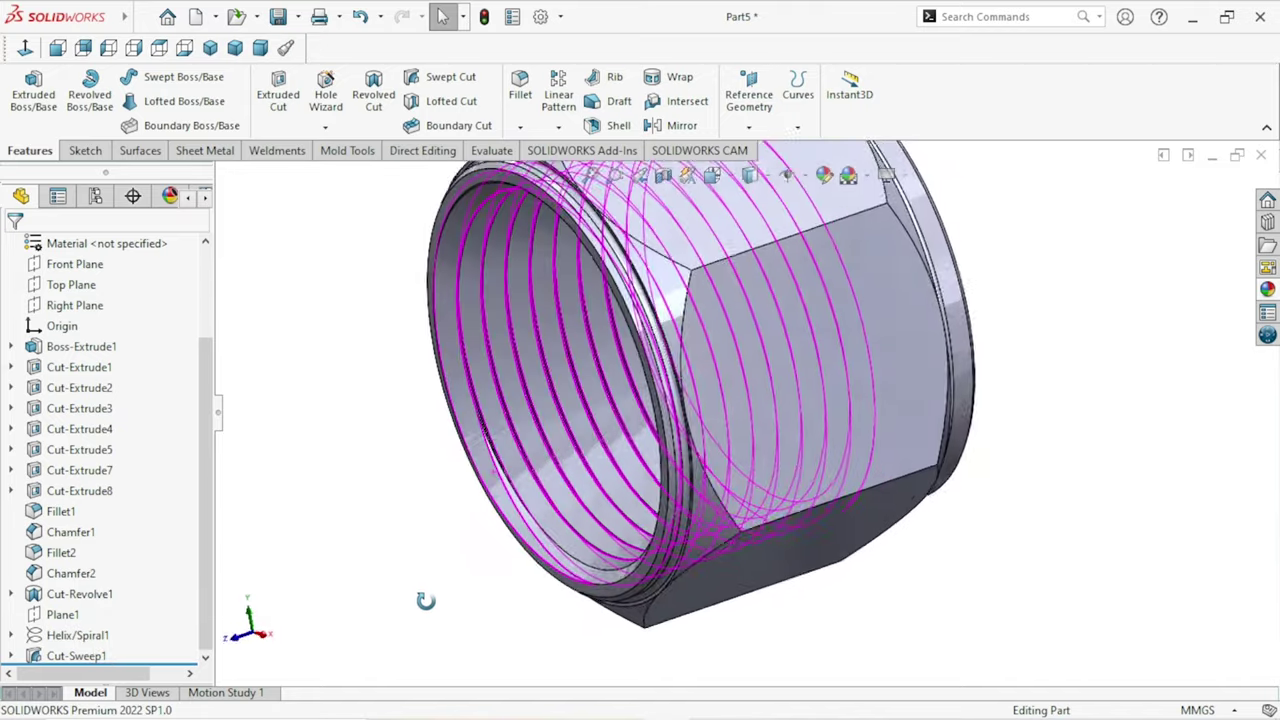
{"action": "scroll", "coordinate": [877, 537], "scroll_direction": "up", "scroll_amount": 5}
{"action": "mouse_move", "coordinate": [877, 537]}
{"action": "middle_mouse_down"}
{"action": "mouse_move", "coordinate": [906, 500]}
{"action": "mouse_move", "coordinate": [764, 510]}
{"action": "mouse_move", "coordinate": [694, 574]}
{"action": "mouse_move", "coordinate": [766, 571]}
{"action": "middle_mouse_up"}
{"action": "scroll", "coordinate": [790, 480], "scroll_direction": "down", "scroll_amount": 3}
{"action": "mouse_move", "coordinate": [632, 312]}
{"action": "middle_mouse_down"}
{"action": "mouse_move", "coordinate": [986, 429]}
{"action": "mouse_move", "coordinate": [943, 394]}
{"action": "mouse_move", "coordinate": [966, 449]}
{"action": "middle_mouse_up"}
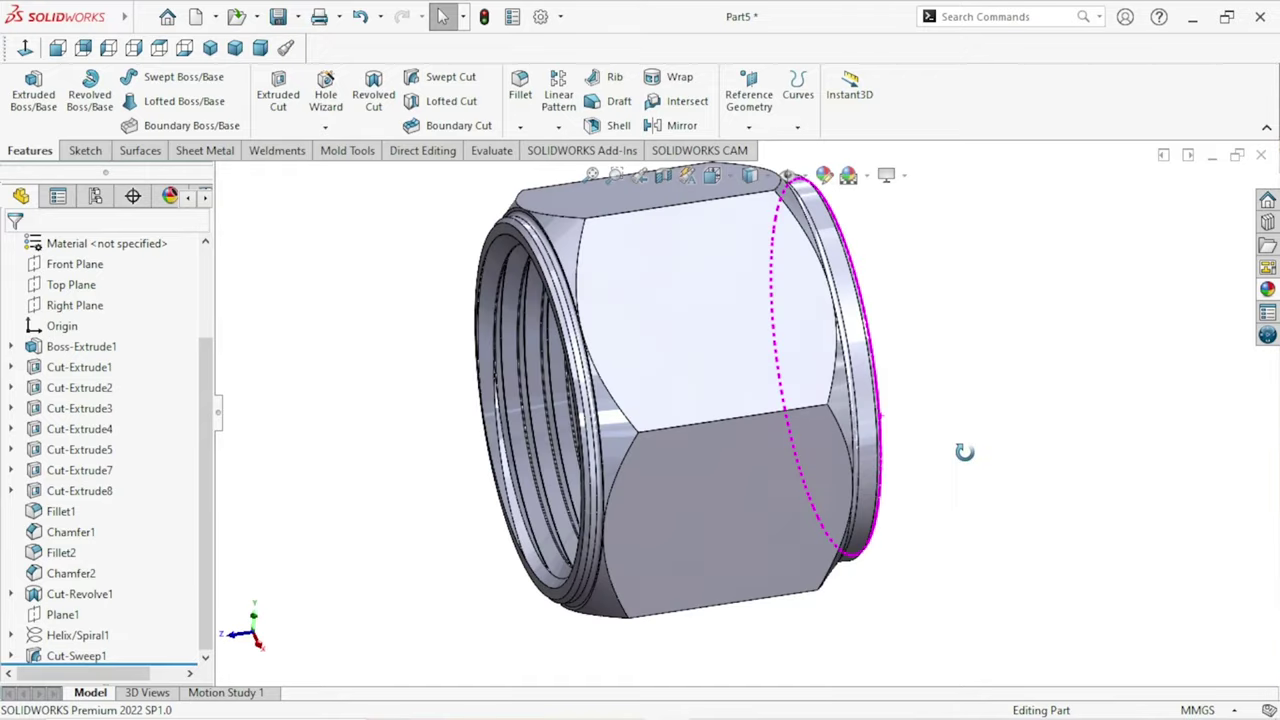
{"action": "left_click", "coordinate": [1266, 290]}
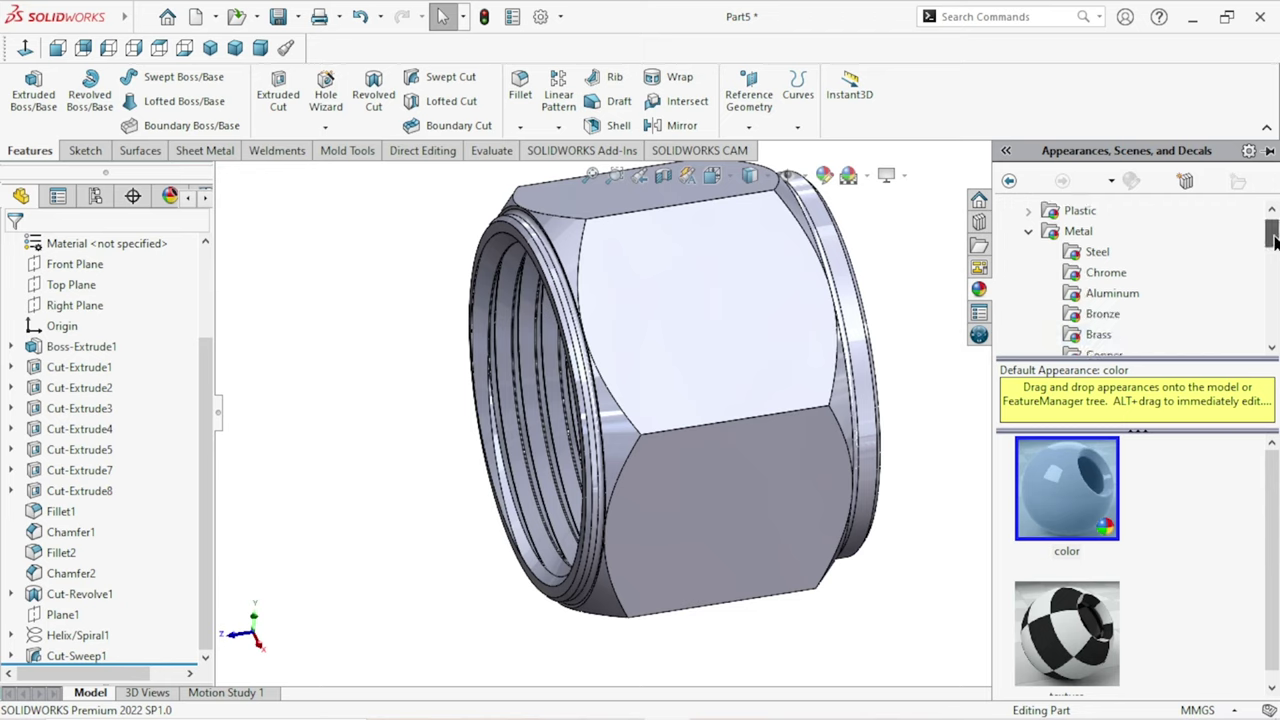
Apply polished brass from Metal > Brass to the whole nut and show it in Isometric view
{"action": "left_click", "coordinate": [1098, 334]}
{"action": "left_click_drag", "start_coordinate": [1066, 488], "coordinate": [820, 580]}
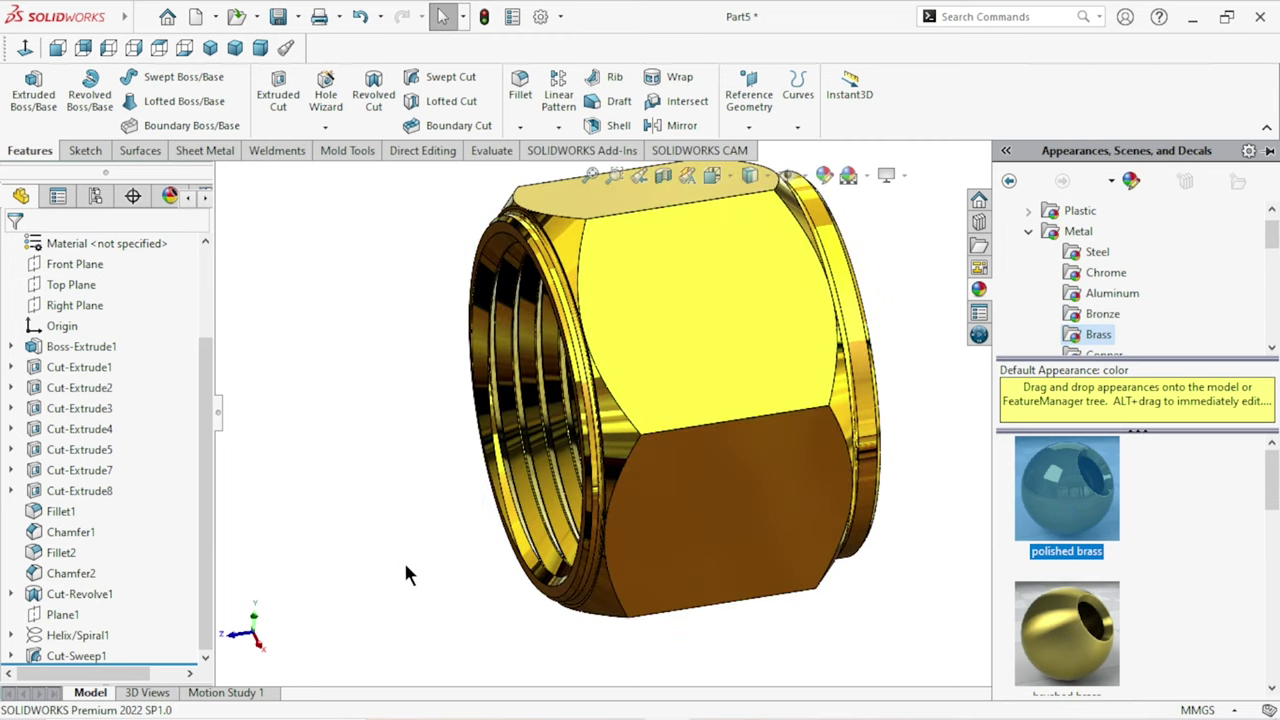
{"action": "middle_click_drag", "start_coordinate": [787, 511], "coordinate": [940, 475]}
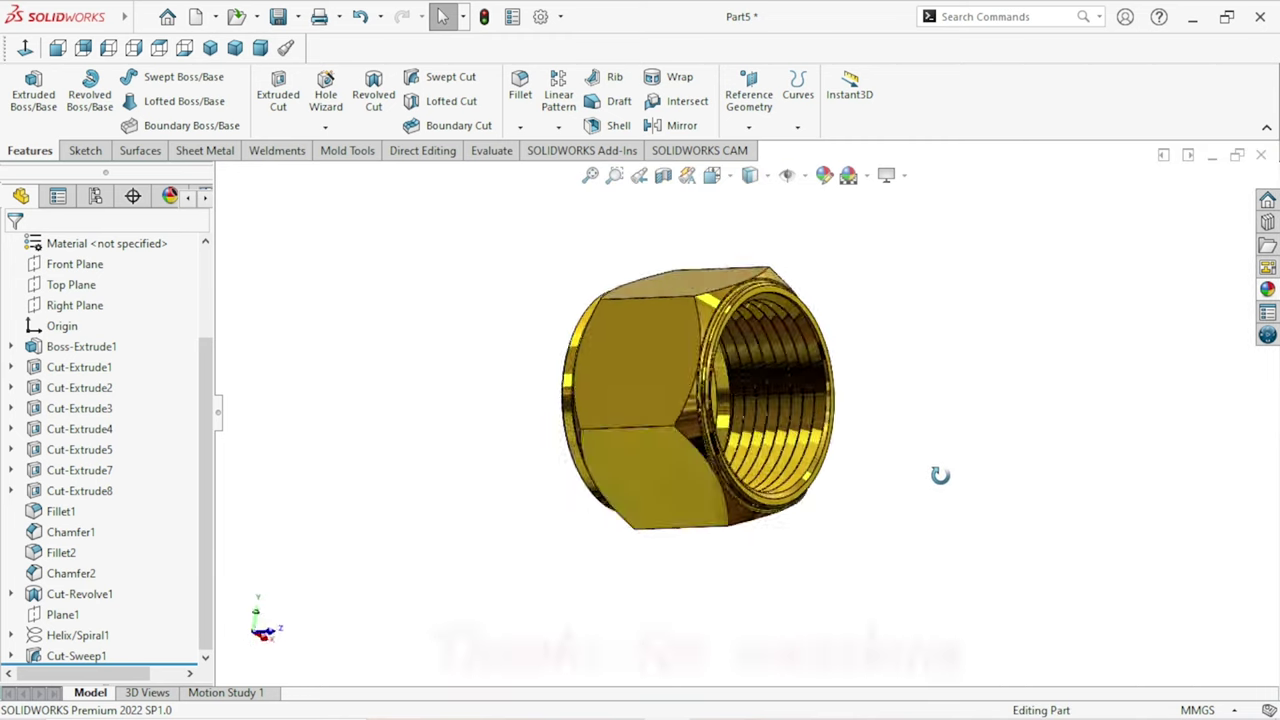
{"action": "scroll", "coordinate": [881, 458], "scroll_direction": "down", "scroll_amount": 5}
{"action": "scroll", "coordinate": [836, 437], "scroll_direction": "up", "scroll_amount": 3}
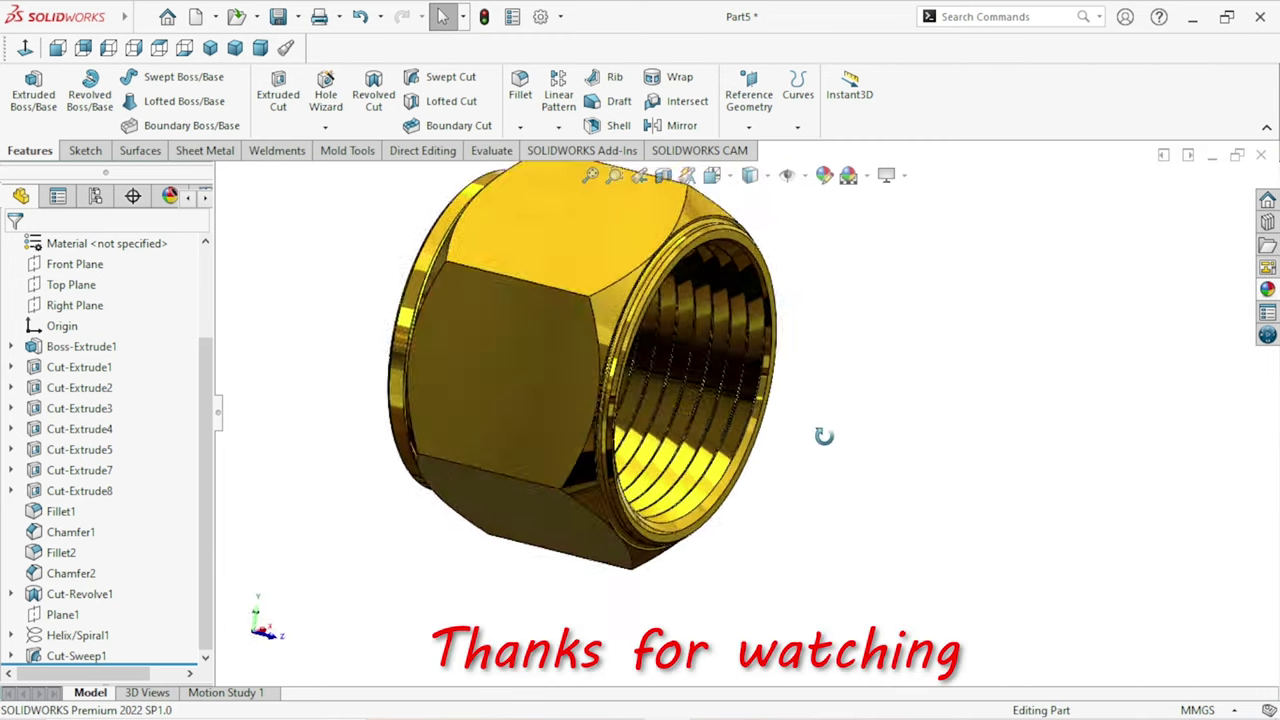
{"action": "middle_click_drag", "start_coordinate": [836, 437], "coordinate": [686, 352]}
{"action": "scroll", "coordinate": [686, 352], "scroll_direction": "down", "scroll_amount": 2}
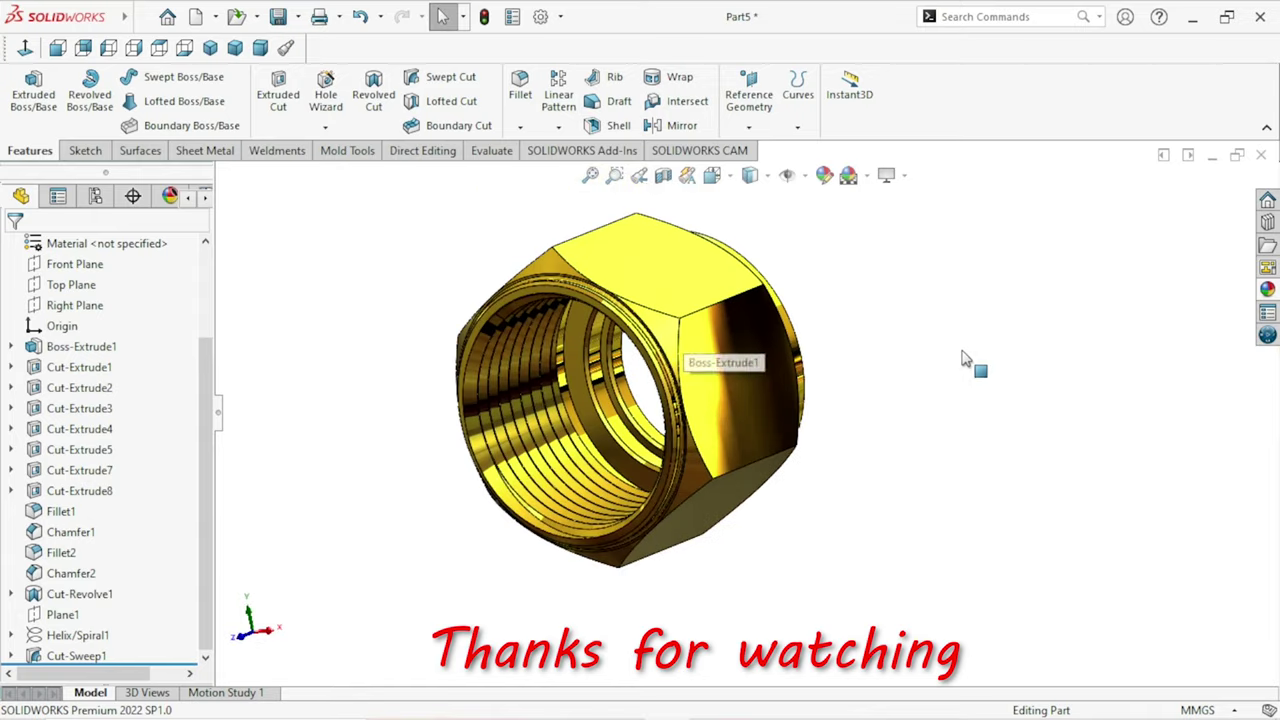
{"action": "left_click", "coordinate": [208, 50]}
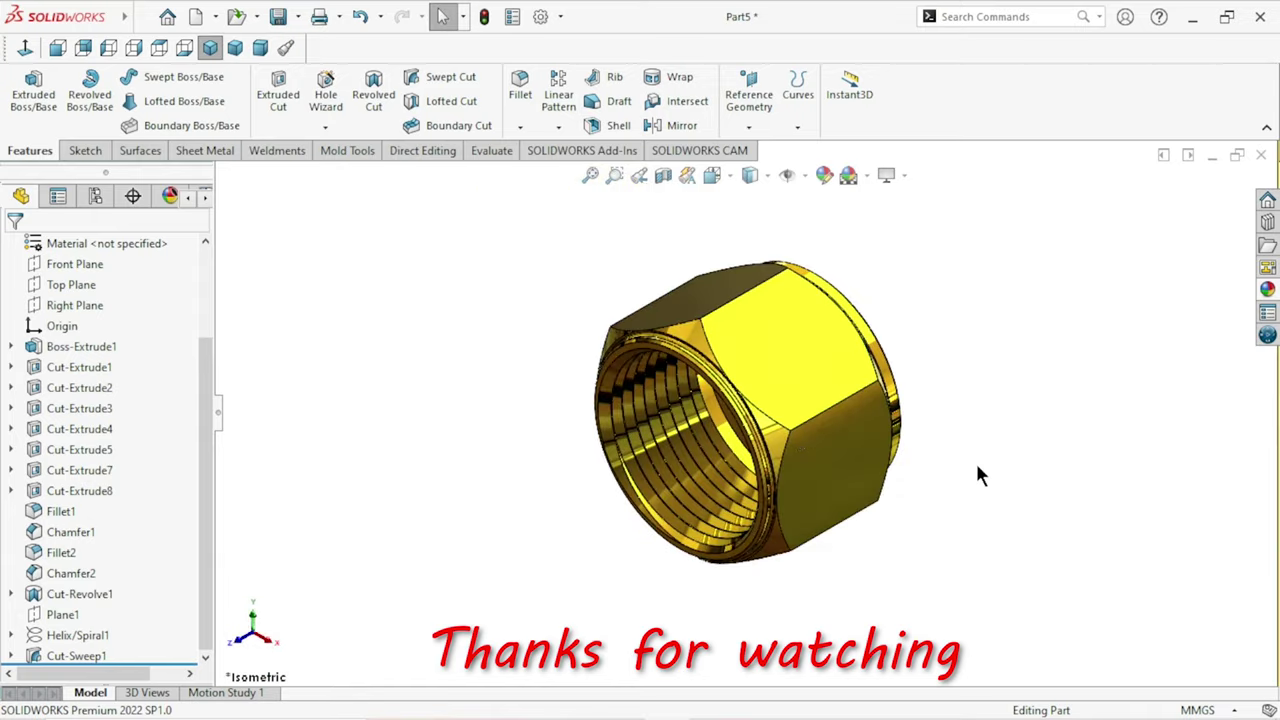
{"action": "scroll", "coordinate": [975, 462], "scroll_direction": "up", "scroll_amount": 1}
{"action": "scroll", "coordinate": [881, 449], "scroll_direction": "down", "scroll_amount": 3}
{"action": "scroll", "coordinate": [828, 428], "scroll_direction": "up", "scroll_amount": 3}
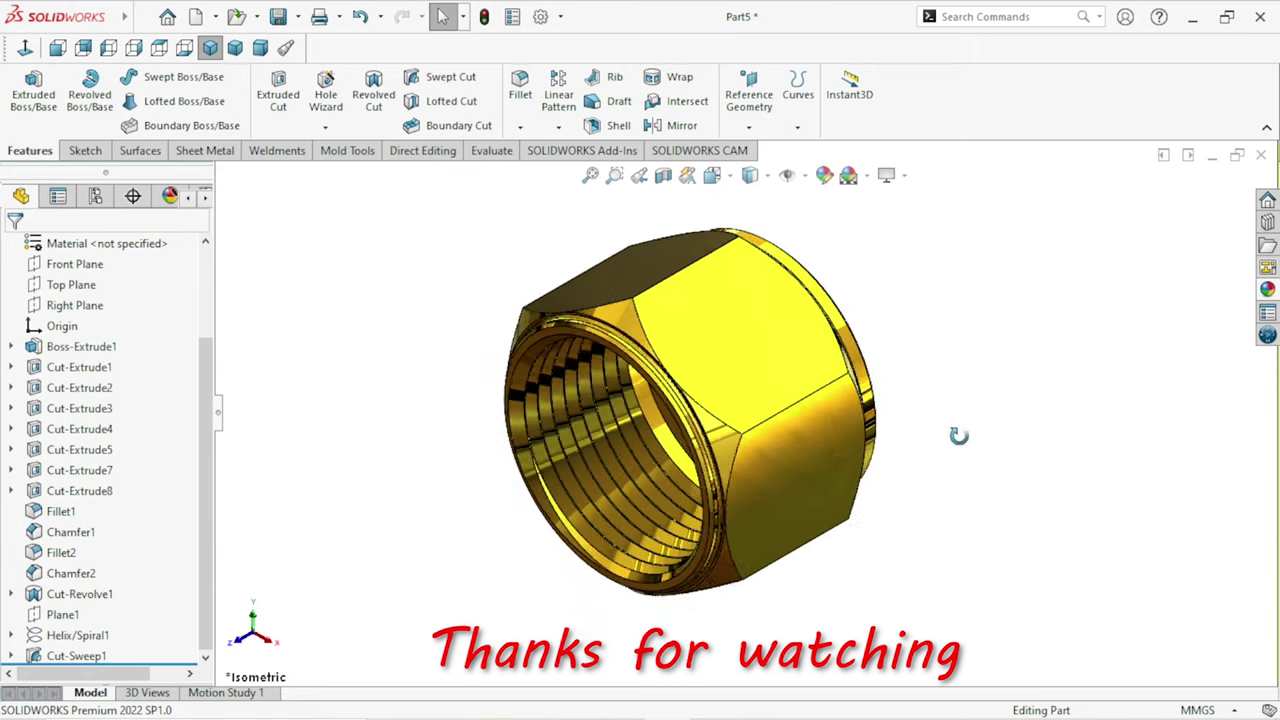
{"action": "middle_click_drag", "start_coordinate": [966, 457], "coordinate": [995, 427]}
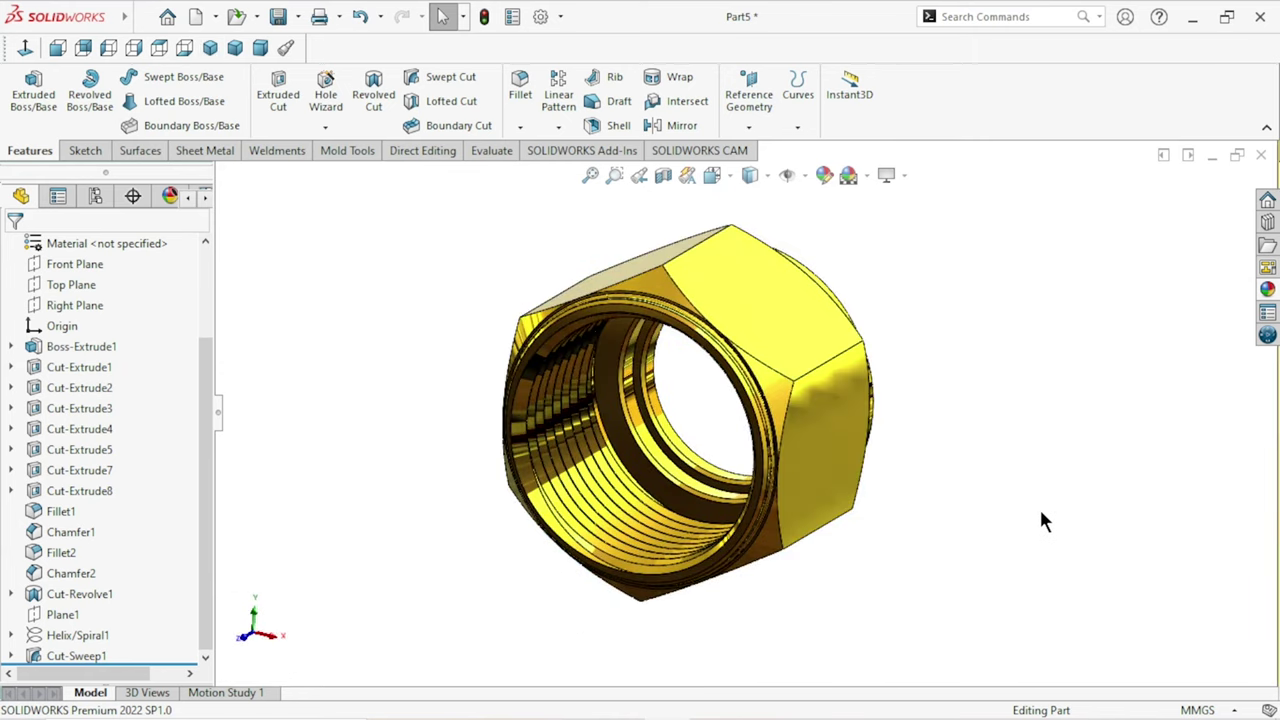